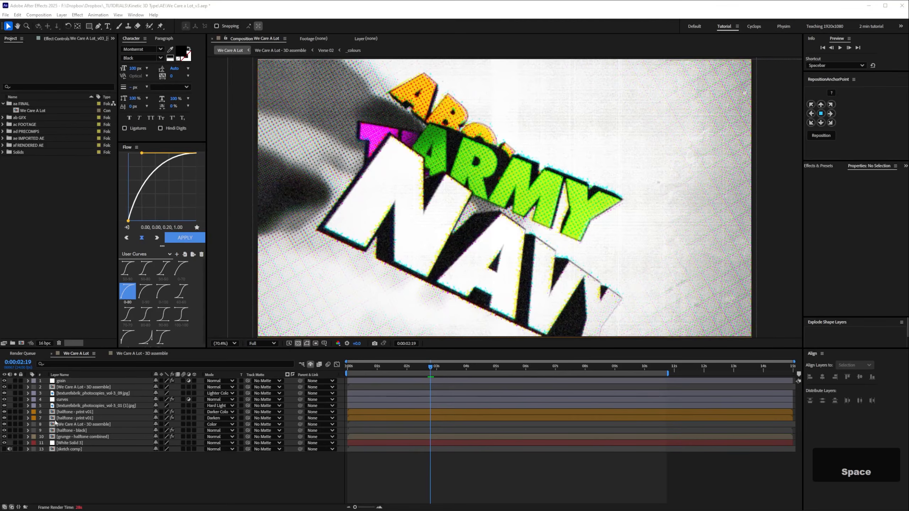
Open the We Care A Lot - 3D assemble precomp, preview several points of its animation and examine the blur layer's keyframes
{"action": "double_click", "coordinate": [89, 388]}
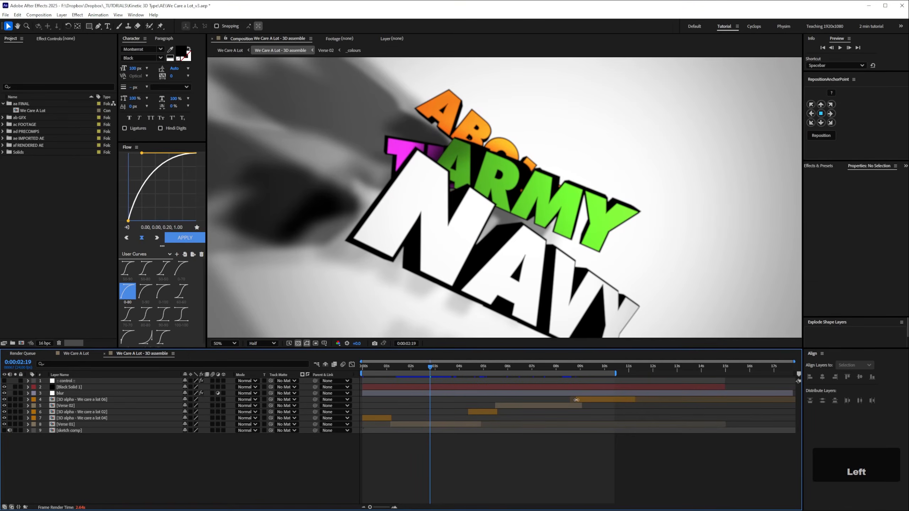
{"action": "left_click", "coordinate": [377, 366]}
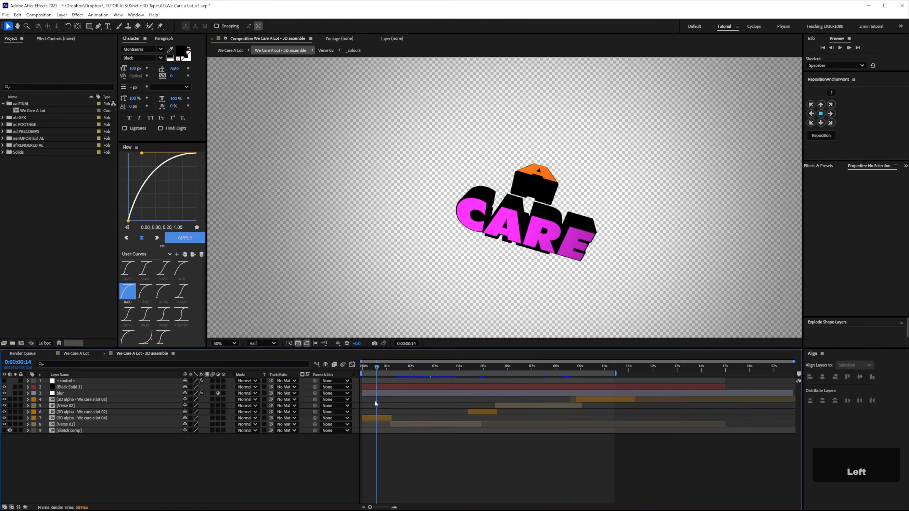
{"action": "left_click", "coordinate": [415, 371]}
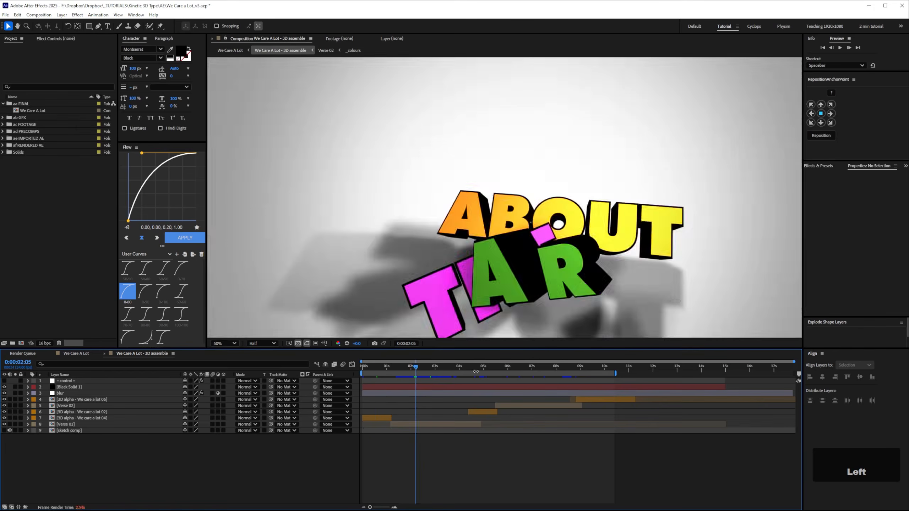
{"action": "left_click", "coordinate": [482, 368]}
{"action": "left_click_drag", "start_coordinate": [500, 371], "coordinate": [500, 371]}
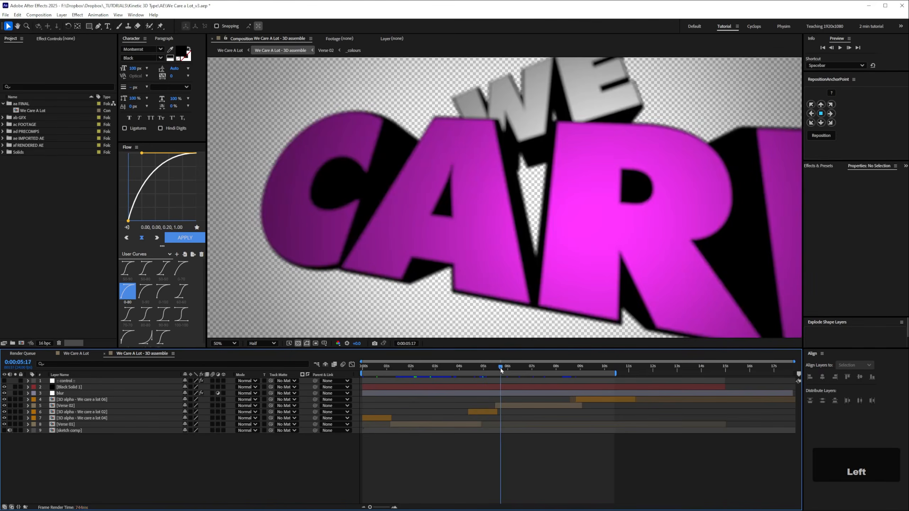
{"action": "left_click_drag", "start_coordinate": [501, 372], "coordinate": [509, 371]}
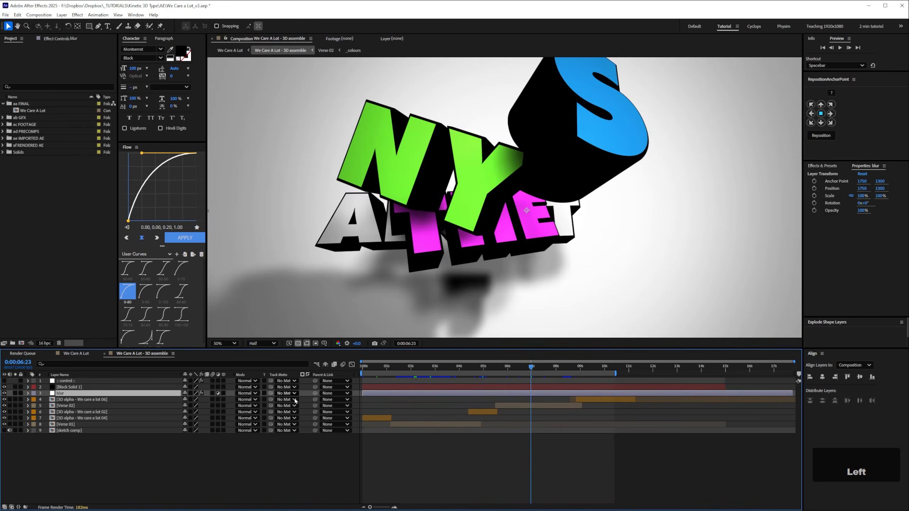
{"action": "key", "text": "u"}
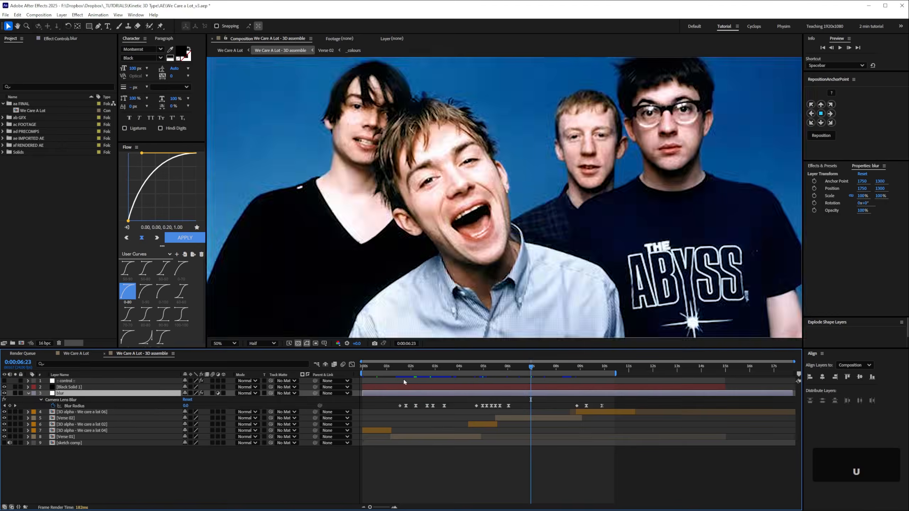
Create a 1920x1080, 24 fps, 20-second composition named Comp 1 that uses the Cinema 4D renderer
{"action": "key", "text": "ctrl+n"}
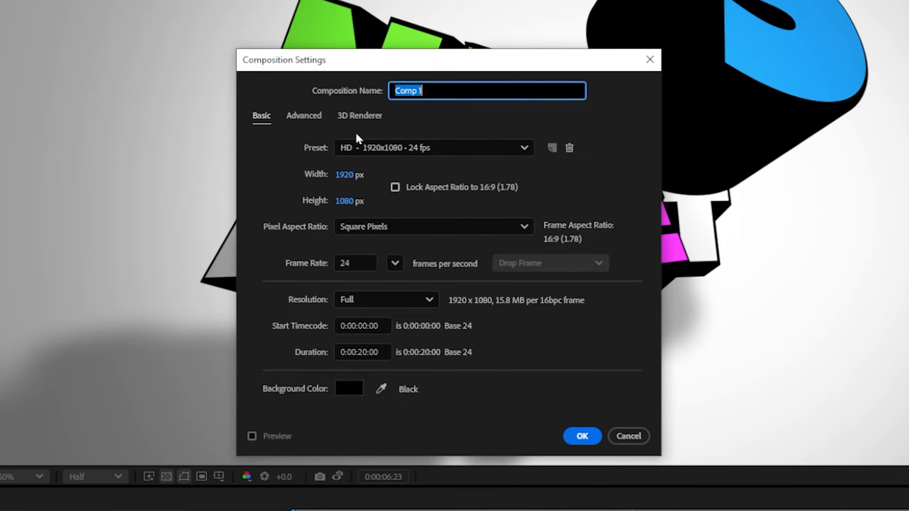
{"action": "left_click", "coordinate": [359, 115]}
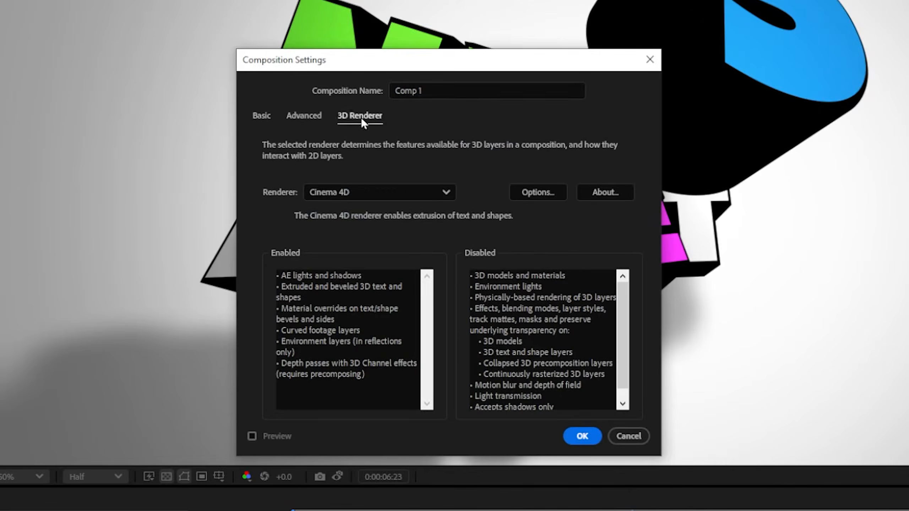
{"action": "left_click", "coordinate": [330, 192]}
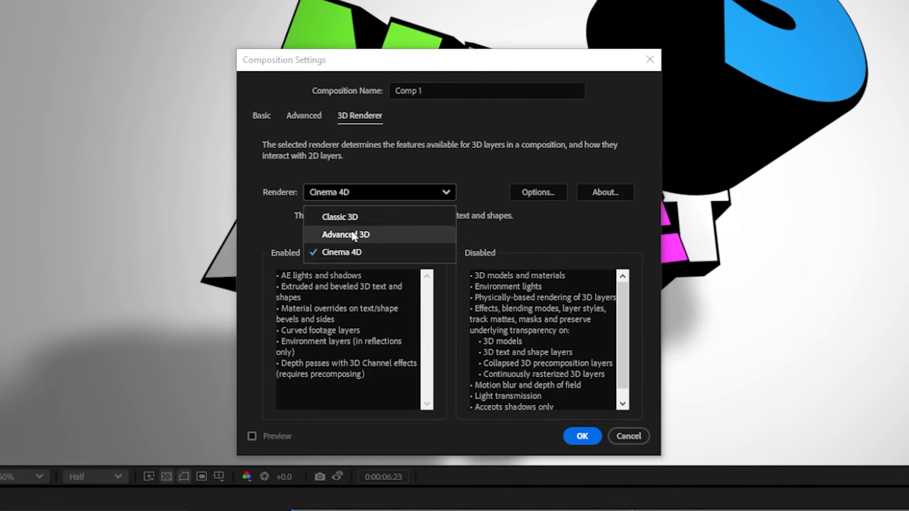
{"action": "left_click", "coordinate": [351, 252]}
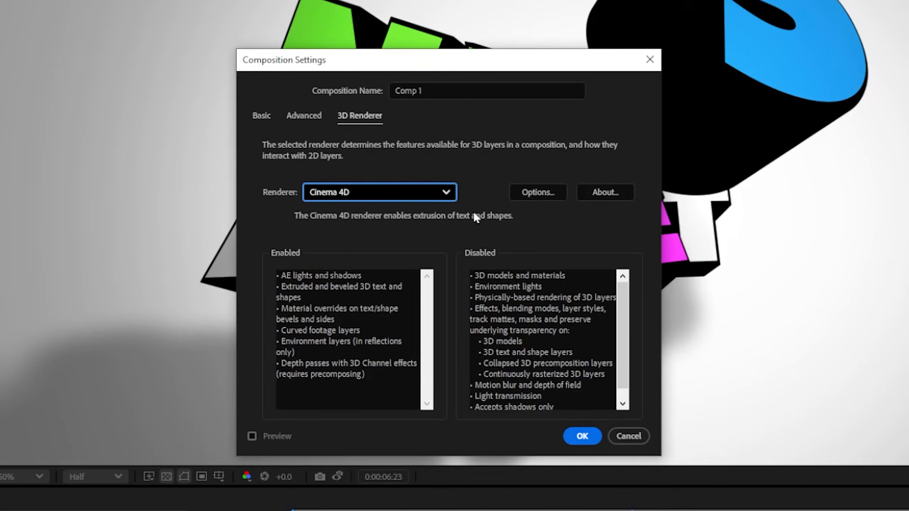
{"action": "left_click", "coordinate": [260, 124]}
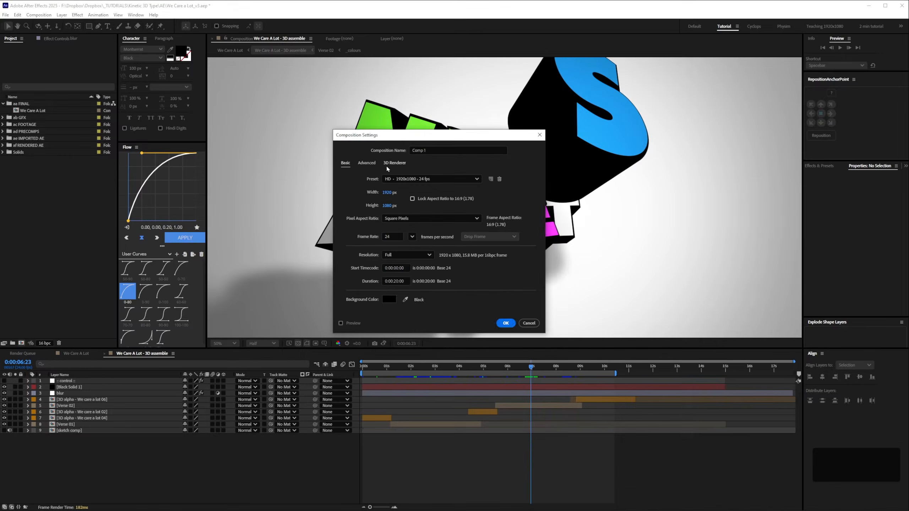
{"action": "left_click", "coordinate": [505, 324]}
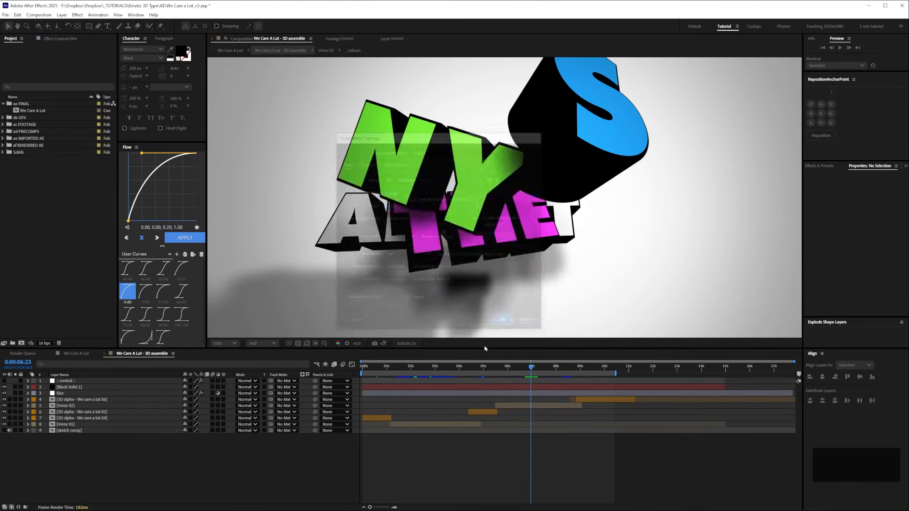
Add a new text layer reading "care" to the composition
{"action": "key", "text": "ctrl+alt+shift+t"}
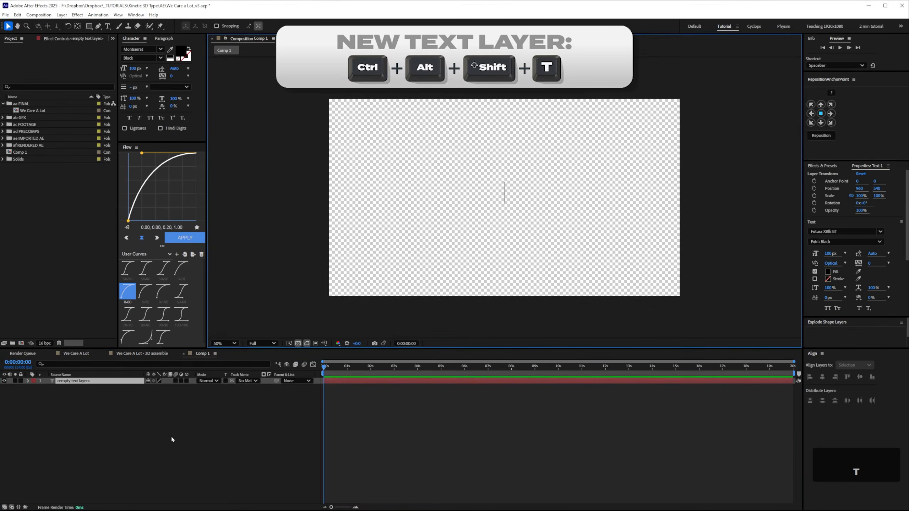
{"action": "type", "text": "care"}
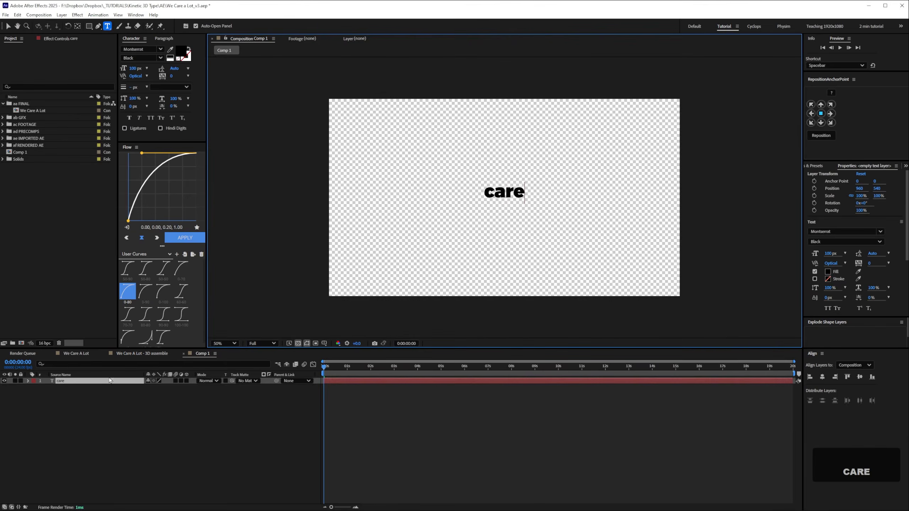
{"action": "left_click", "coordinate": [118, 411]}
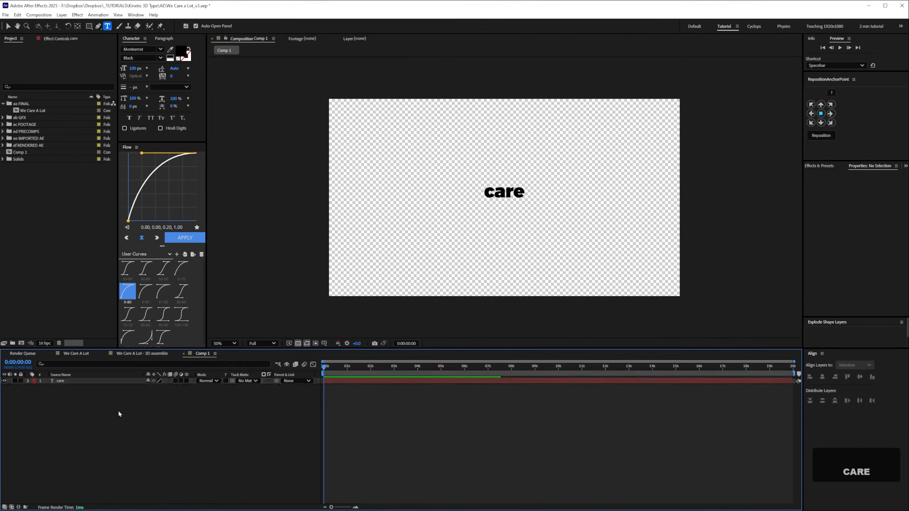
Set the care text's font size to 300 px and turn on All Caps
{"action": "left_click", "coordinate": [67, 381]}
{"action": "left_click", "coordinate": [135, 68]}
{"action": "type", "text": "300"}
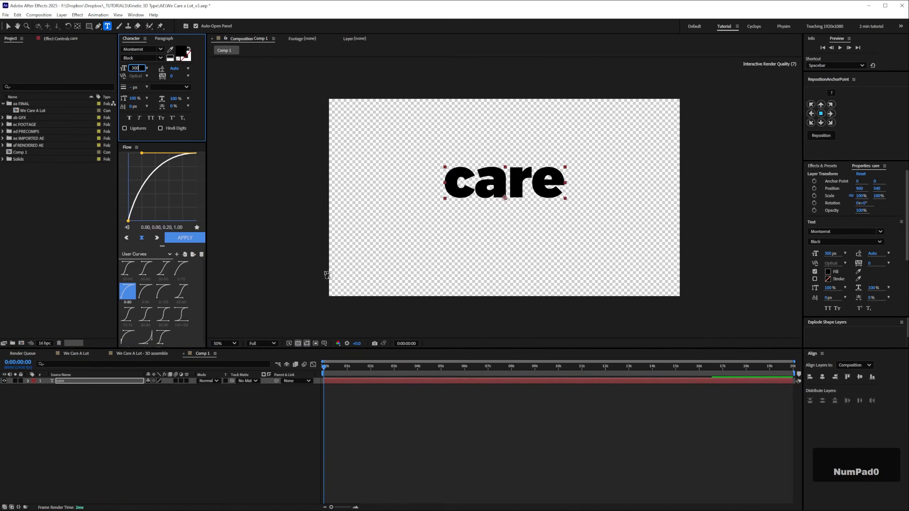
{"action": "left_click", "coordinate": [153, 120]}
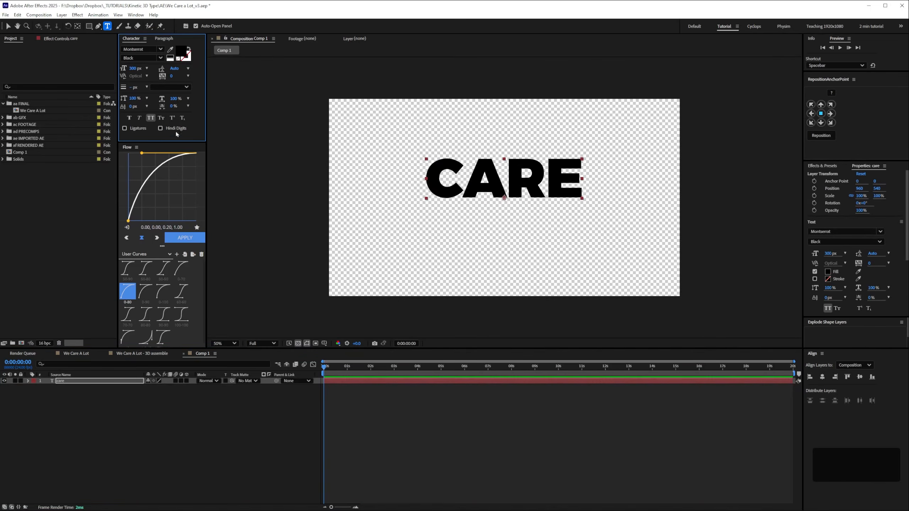
{"action": "key", "text": "v"}
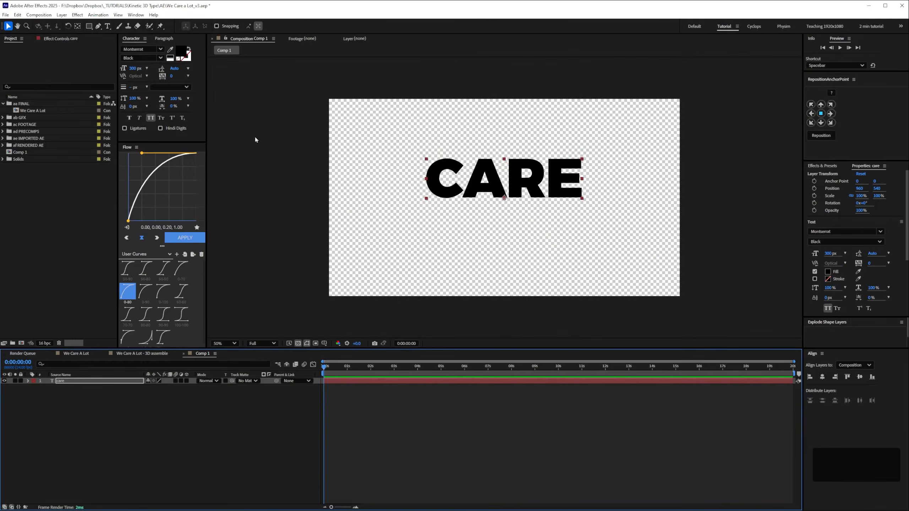
Change the text's font to Futura XBlk BT
{"action": "left_click", "coordinate": [139, 49]}
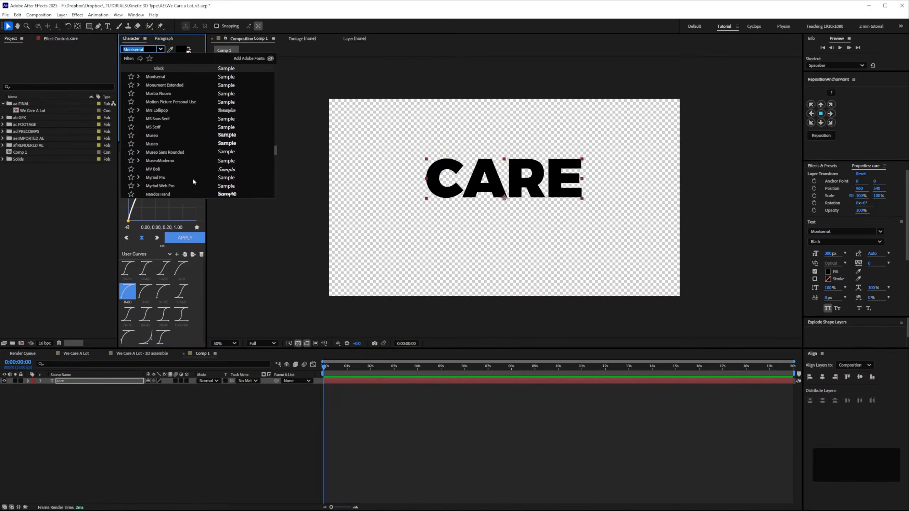
{"action": "type", "text": "fut"}
{"action": "scroll", "coordinate": [176, 79], "scroll_direction": "down", "scroll_amount": 5}
{"action": "left_click", "coordinate": [171, 139]}
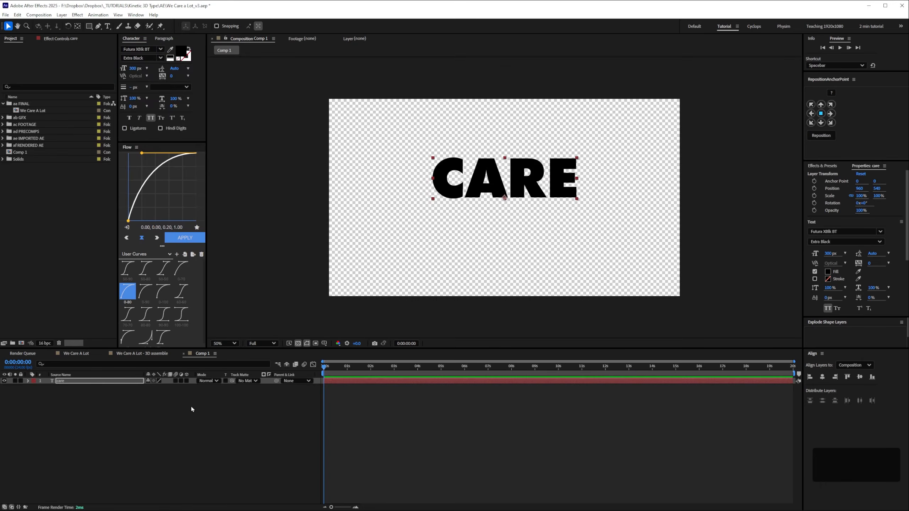
Make the text layer 3D and set its fill colour to B400DB
{"action": "left_click", "coordinate": [186, 380]}
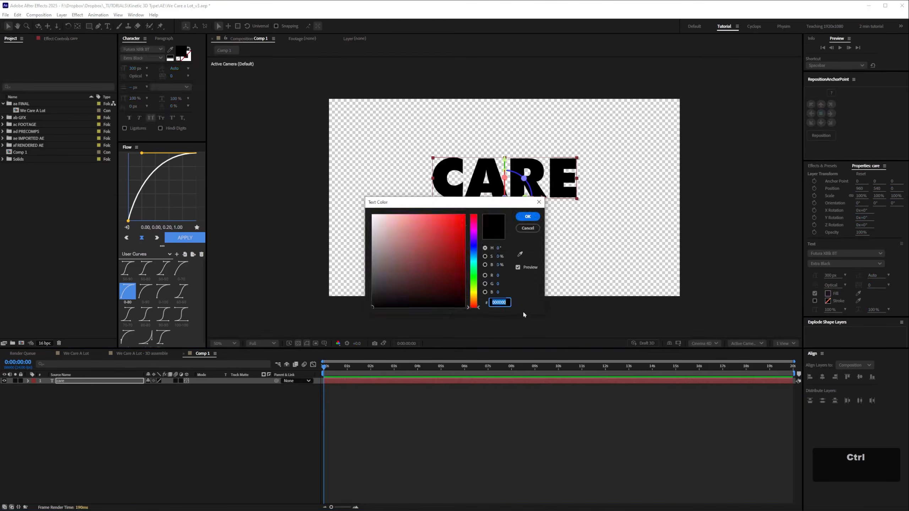
{"action": "type", "text": "B400DB"}
{"action": "left_click", "coordinate": [525, 218]}
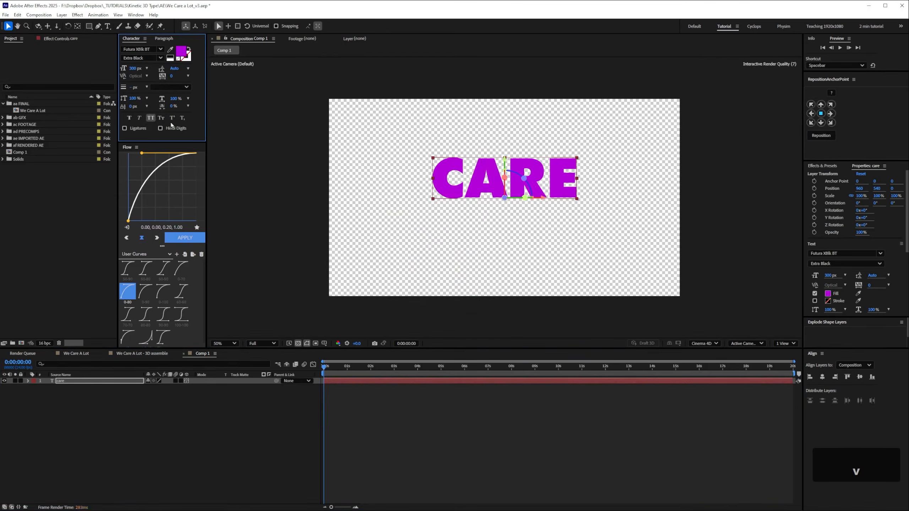
Give the text a black stroke with a width of 10 px
{"action": "left_click", "coordinate": [170, 57]}
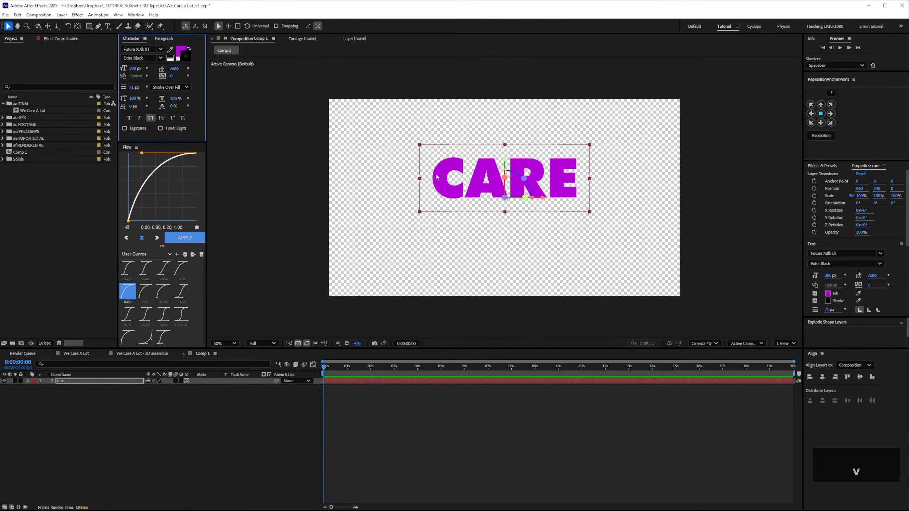
{"action": "left_click", "coordinate": [134, 87]}
{"action": "type", "text": "10"}
{"action": "key", "text": "Return"}
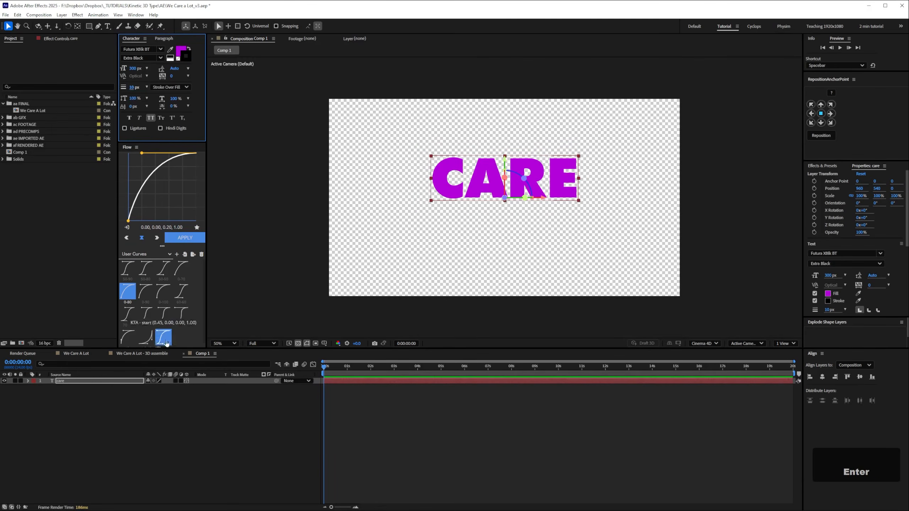
Set the Extrusion Depth in the text layer's Geometry Options to 140
{"action": "left_click", "coordinate": [28, 382]}
{"action": "left_click", "coordinate": [70, 382]}
{"action": "left_click", "coordinate": [35, 399]}
{"action": "left_click_drag", "start_coordinate": [149, 426], "coordinate": [170, 426]}
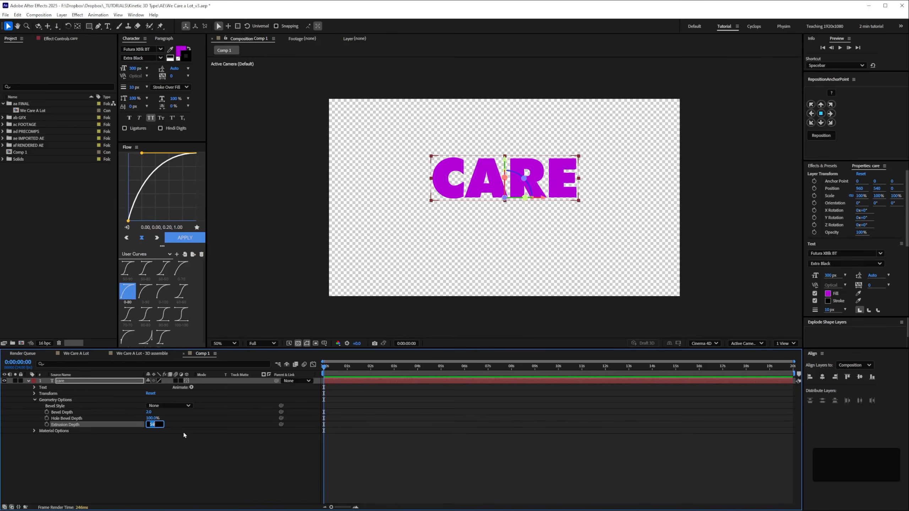
{"action": "type", "text": "140"}
{"action": "key", "text": "Return"}
{"action": "left_click", "coordinate": [159, 472]}
Switch the 3D view to Custom View 1 and fit the composition to the viewer
{"action": "left_click", "coordinate": [746, 343]}
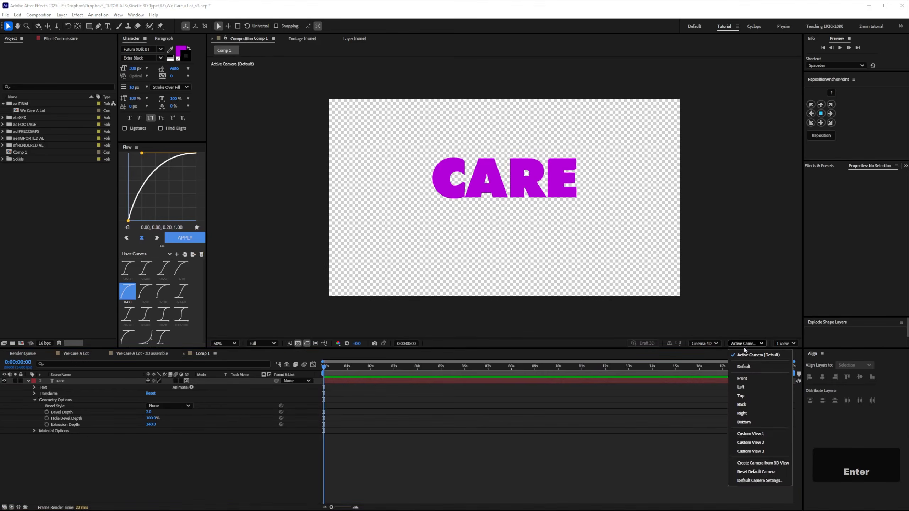
{"action": "left_click", "coordinate": [760, 436]}
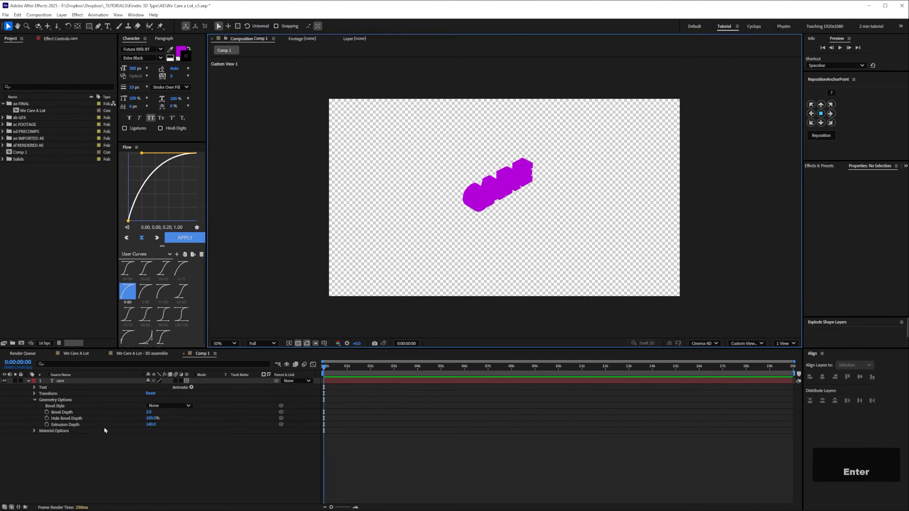
{"action": "key", "text": "shift+slash"}
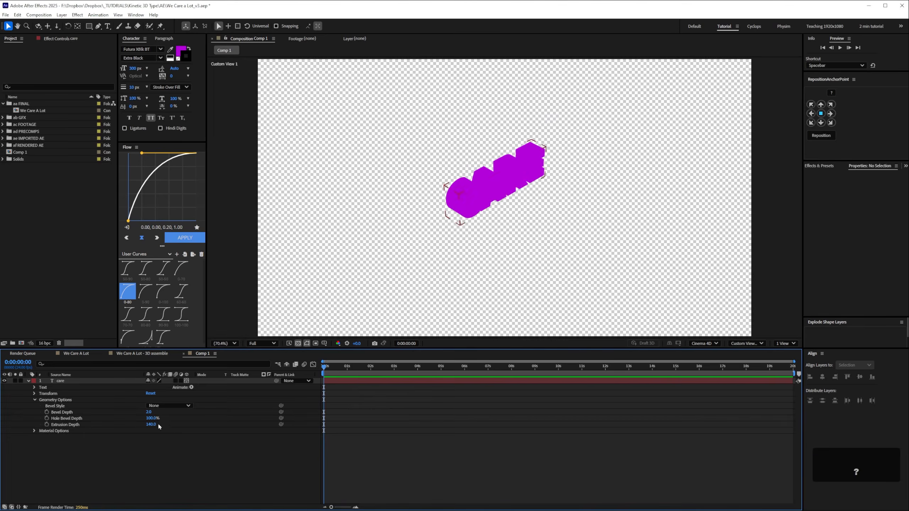
Add a Side Color animator to the text layer and set the side colour to black, 000000
{"action": "left_click", "coordinate": [60, 381]}
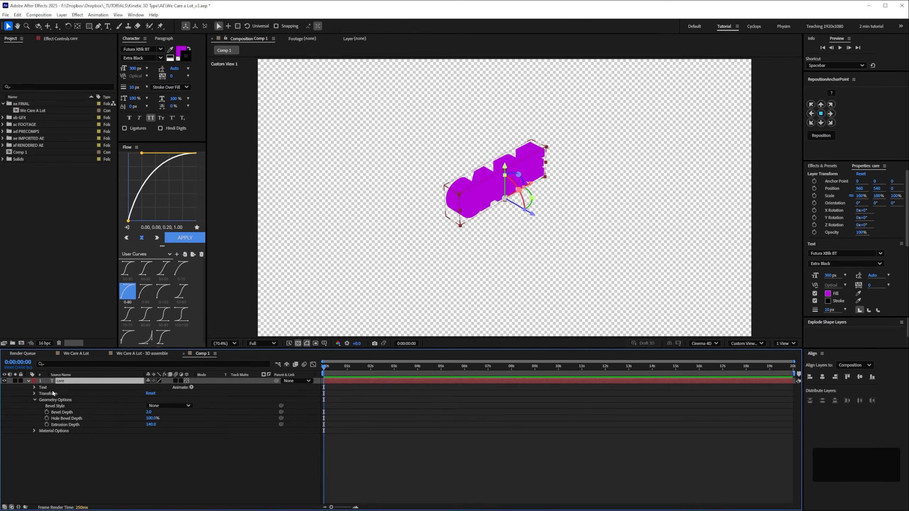
{"action": "left_click", "coordinate": [191, 388]}
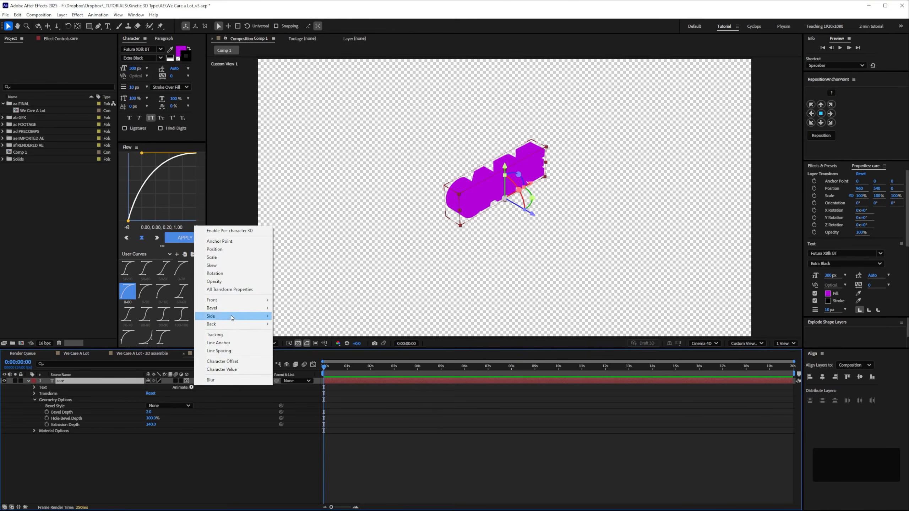
{"action": "mouse_move", "coordinate": [241, 317]}
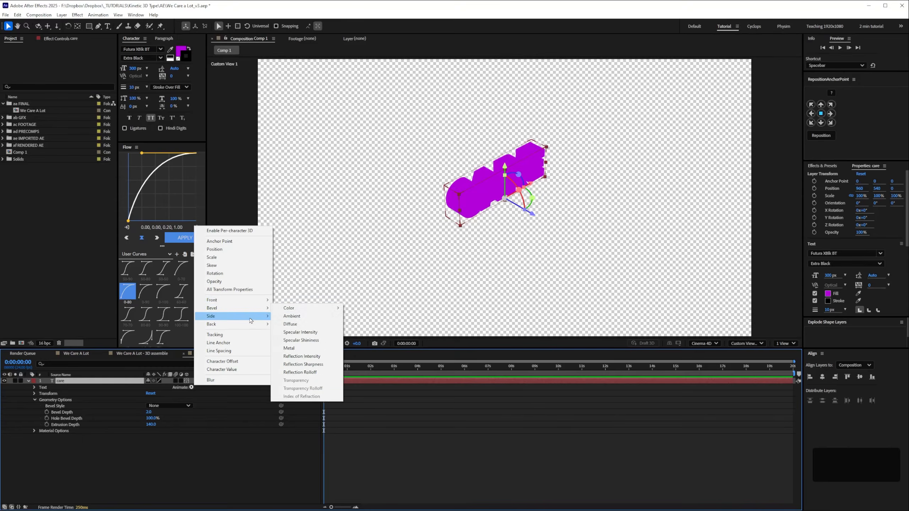
{"action": "mouse_move", "coordinate": [308, 319]}
{"action": "left_click", "coordinate": [358, 316]}
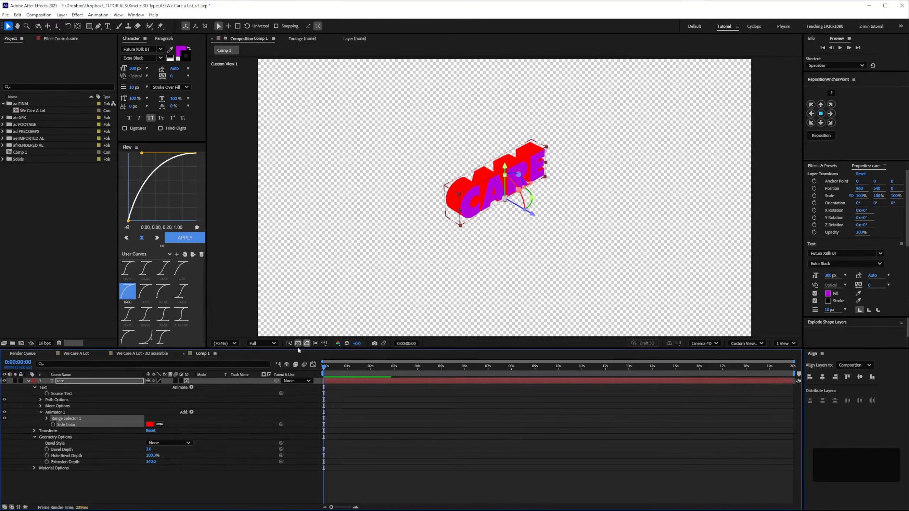
{"action": "left_click", "coordinate": [150, 424]}
{"action": "type", "text": "000000"}
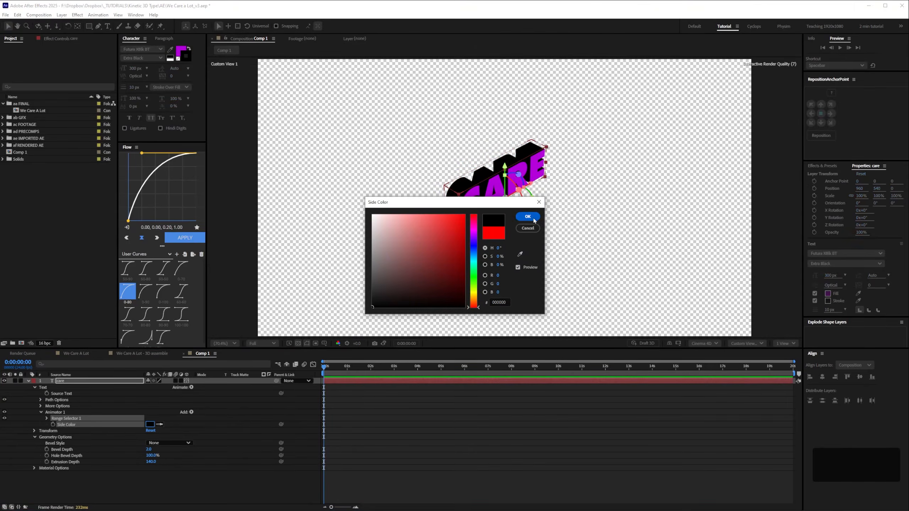
{"action": "key", "text": "Return"}
Rename the text layer's side colour animator to "look"
{"action": "left_click", "coordinate": [55, 412]}
{"action": "key", "text": "Return"}
{"action": "type", "text": "looik"}
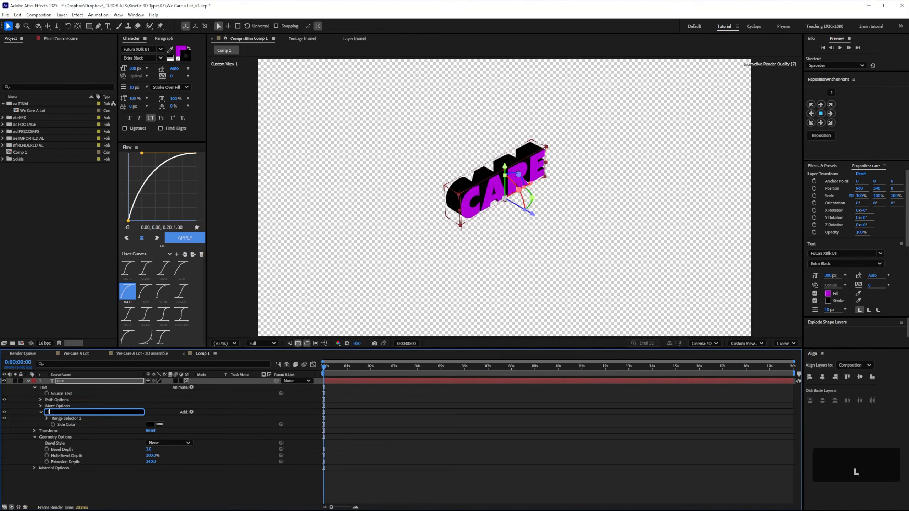
{"action": "type", "text": "k"}
{"action": "key", "text": "Return"}
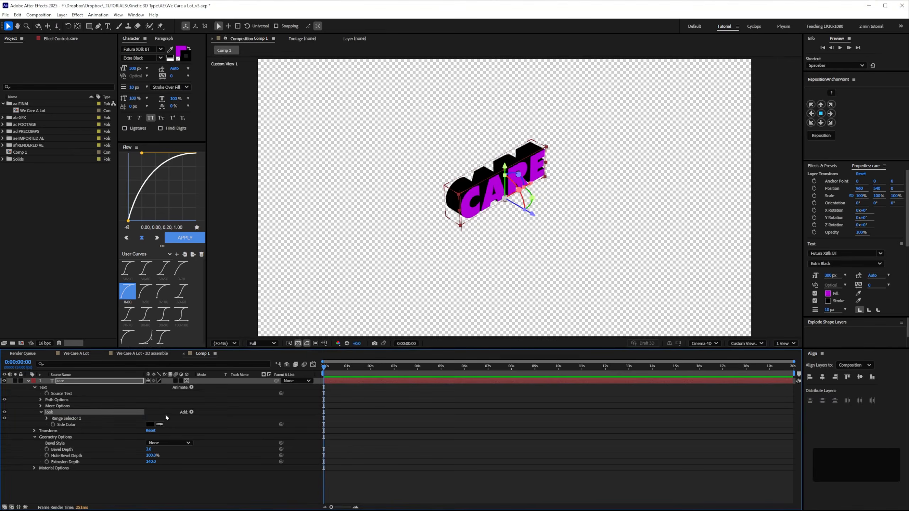
Add a Back Color property to the "look" animator and set it to the black of the Side Color
{"action": "left_click", "coordinate": [192, 413]}
{"action": "mouse_move", "coordinate": [201, 418]}
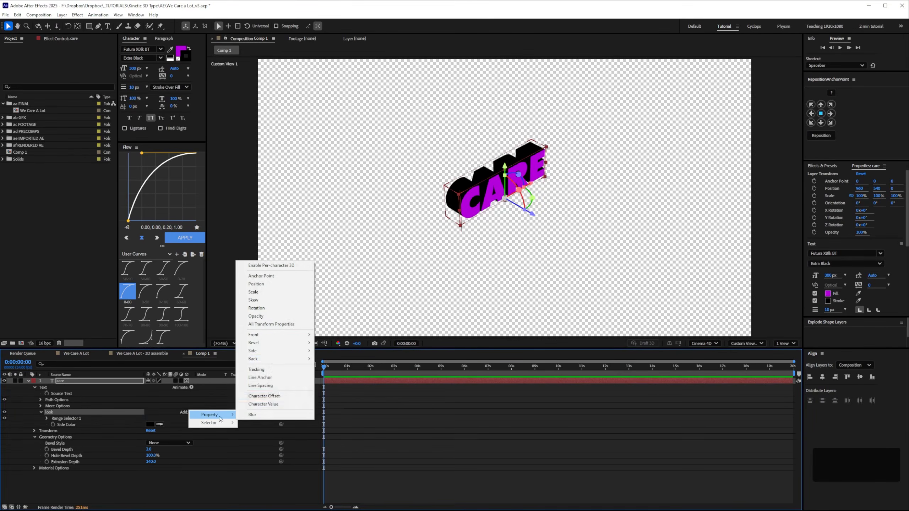
{"action": "mouse_move", "coordinate": [300, 363]}
{"action": "mouse_move", "coordinate": [337, 362]}
{"action": "left_click", "coordinate": [406, 360]}
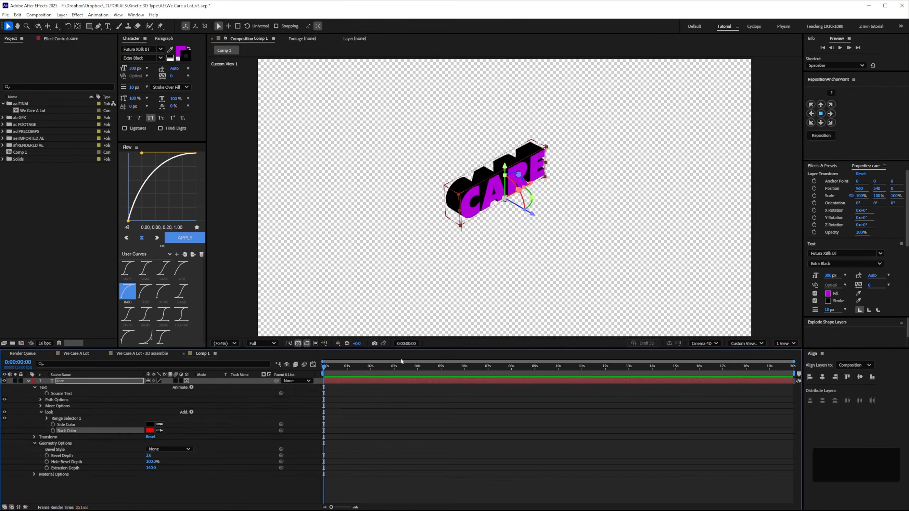
{"action": "left_click", "coordinate": [160, 431]}
{"action": "left_click", "coordinate": [150, 425]}
Rotate the CARE text to check its back face and undo the rotation
{"action": "key", "text": "w"}
{"action": "left_click_drag", "start_coordinate": [533, 198], "coordinate": [573, 211]}
{"action": "key", "text": "ctrl+z"}
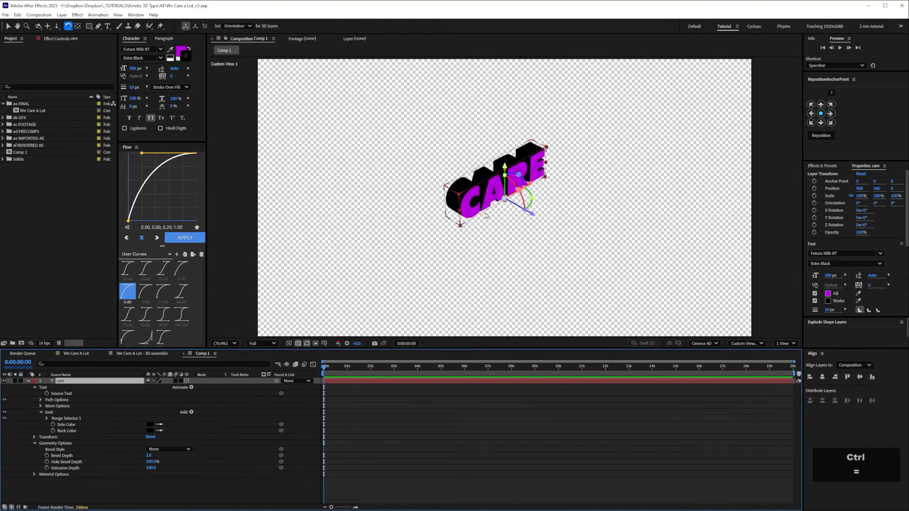
{"action": "key", "text": "ctrl+z"}
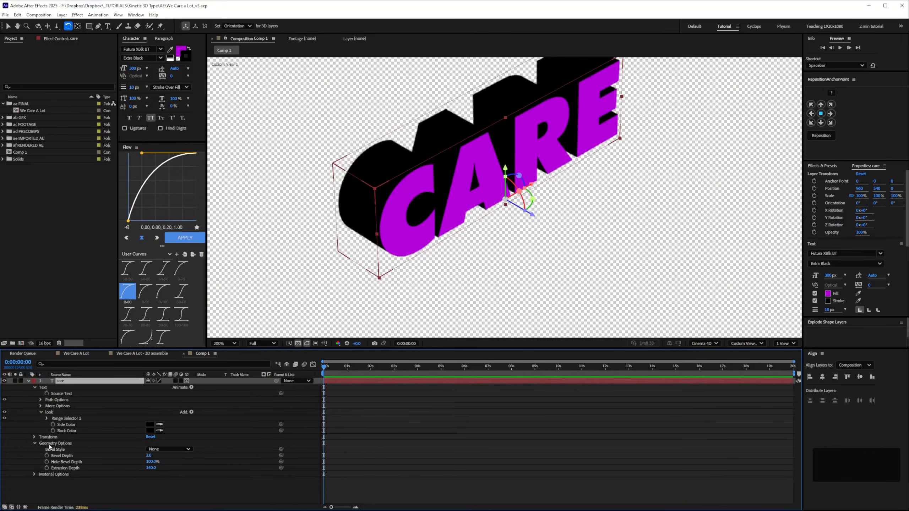
Set the CARE layer's Bevel Style to Convex and its Bevel Depth to 8 in the Geometry Options
{"action": "left_click", "coordinate": [167, 452]}
{"action": "left_click", "coordinate": [169, 483]}
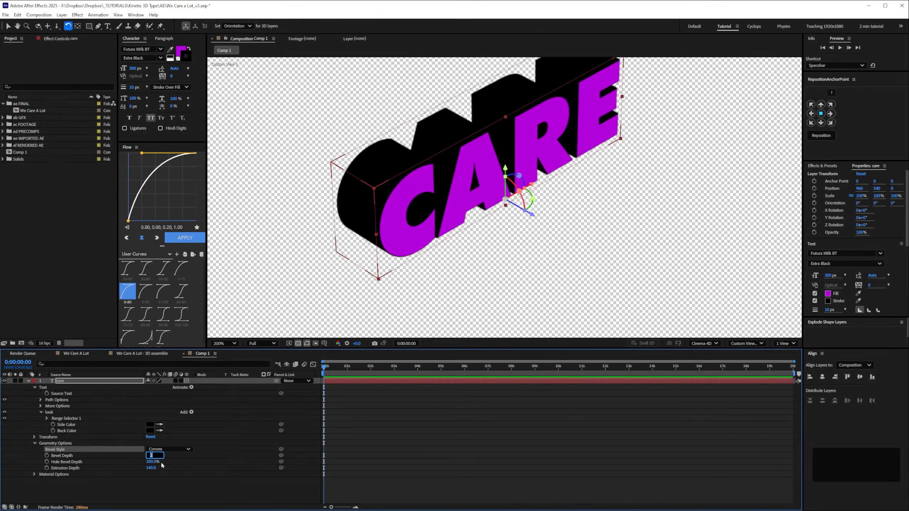
{"action": "type", "text": "8"}
{"action": "key", "text": "Return"}
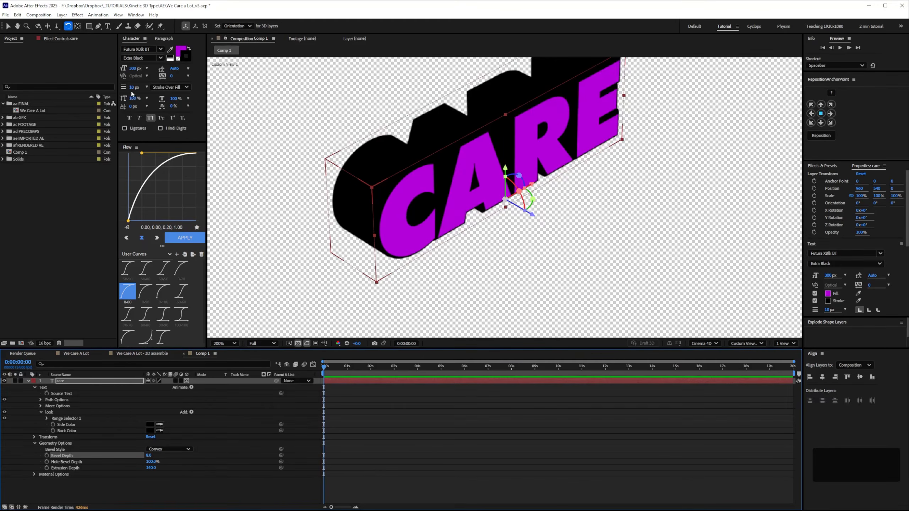
Try raising the CARE text's stroke width to 80 px and fit the composition to the viewer
{"action": "left_click_drag", "start_coordinate": [133, 87], "coordinate": [159, 87]}
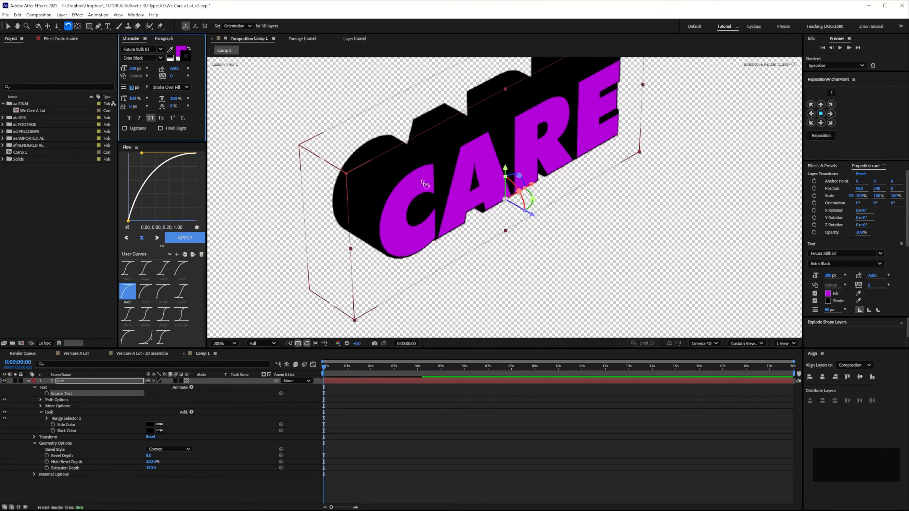
{"action": "key", "text": "ctrl+shift+a"}
{"action": "key", "text": "shift+slash"}
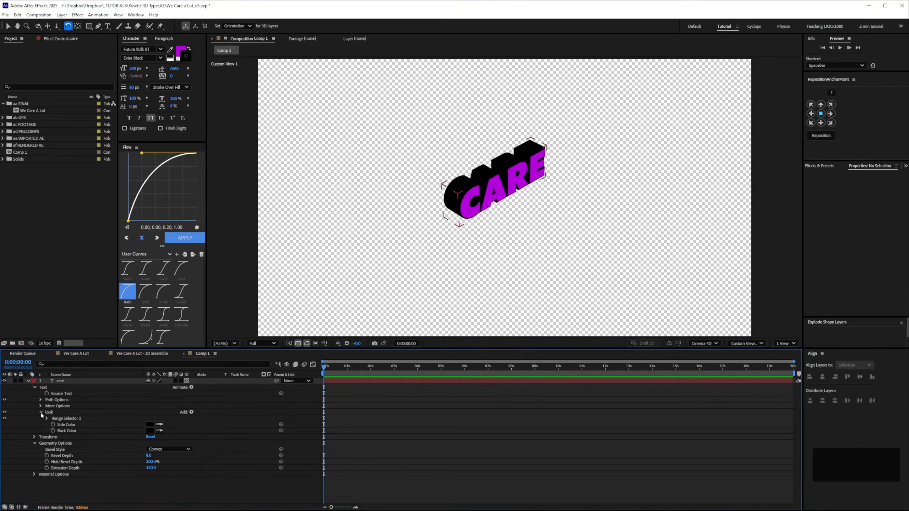
Switch the 3D view back to Active Camera (Default) and collapse the CARE layer's properties
{"action": "left_click", "coordinate": [745, 344]}
{"action": "left_click", "coordinate": [758, 355]}
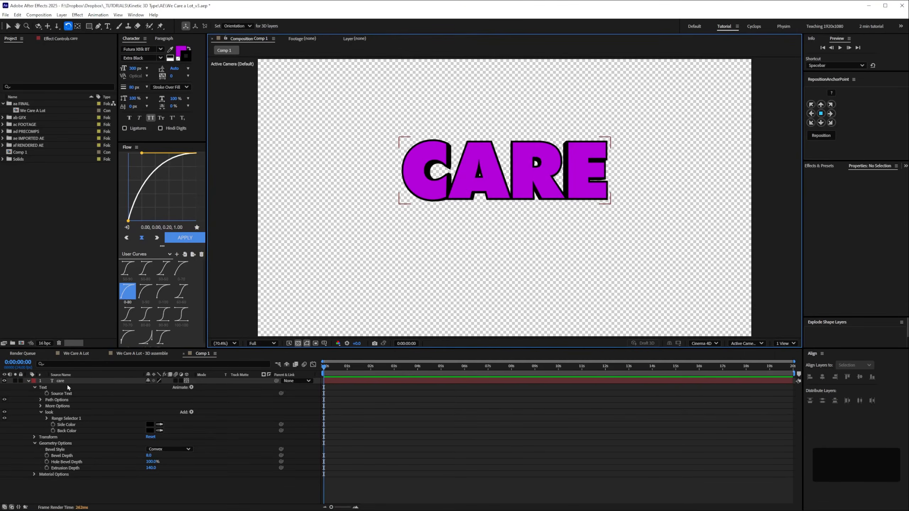
{"action": "left_click", "coordinate": [26, 381]}
{"action": "key", "text": "u"}
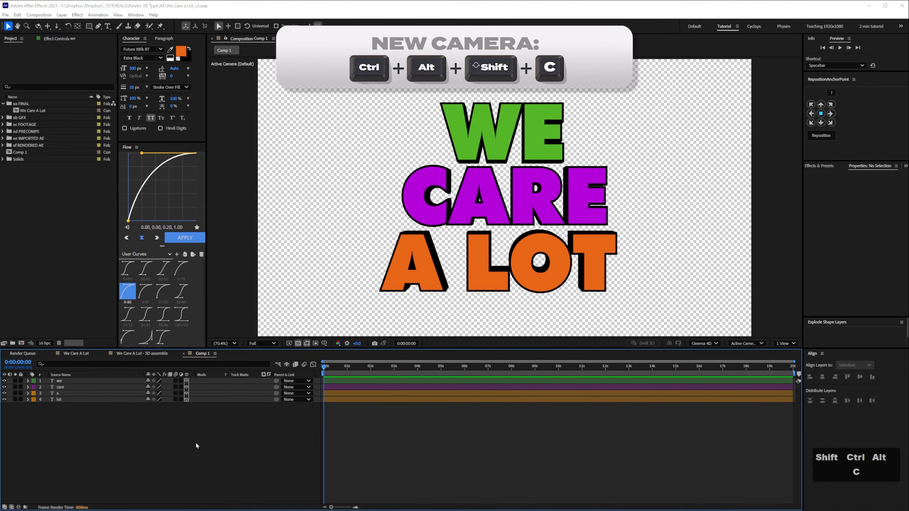
Add a One-Node Camera with the 15mm preset and name it "wide"
{"action": "key", "text": "ctrl+alt+shift+c"}
{"action": "left_click_drag", "start_coordinate": [504, 173], "coordinate": [435, 153]}
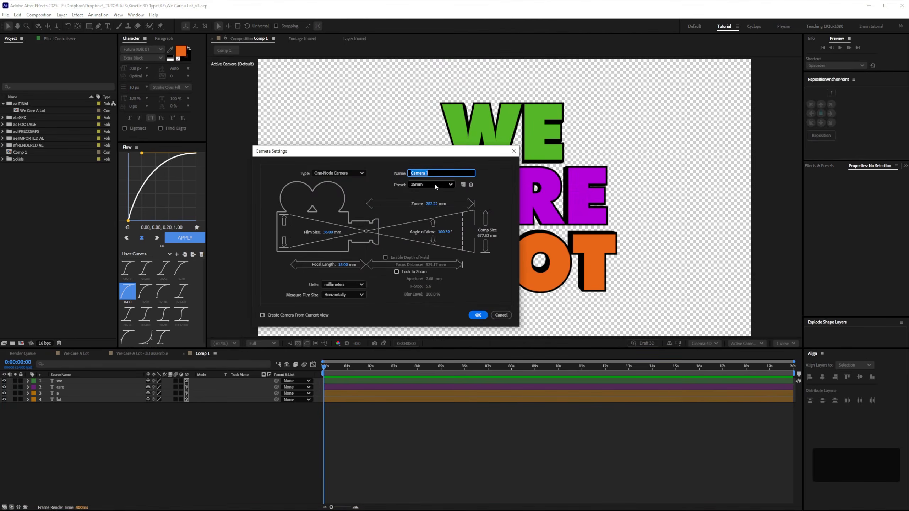
{"action": "left_click", "coordinate": [478, 315]}
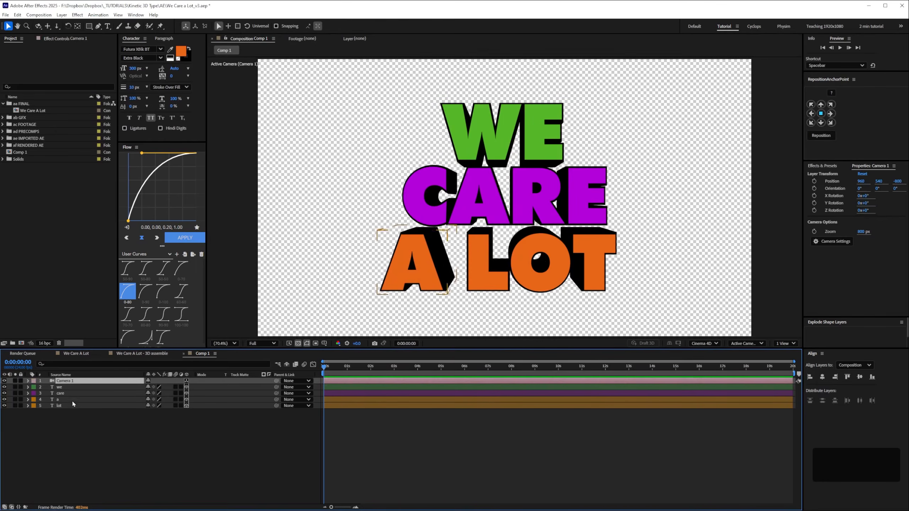
{"action": "key", "text": "Return"}
{"action": "type", "text": "wide"}
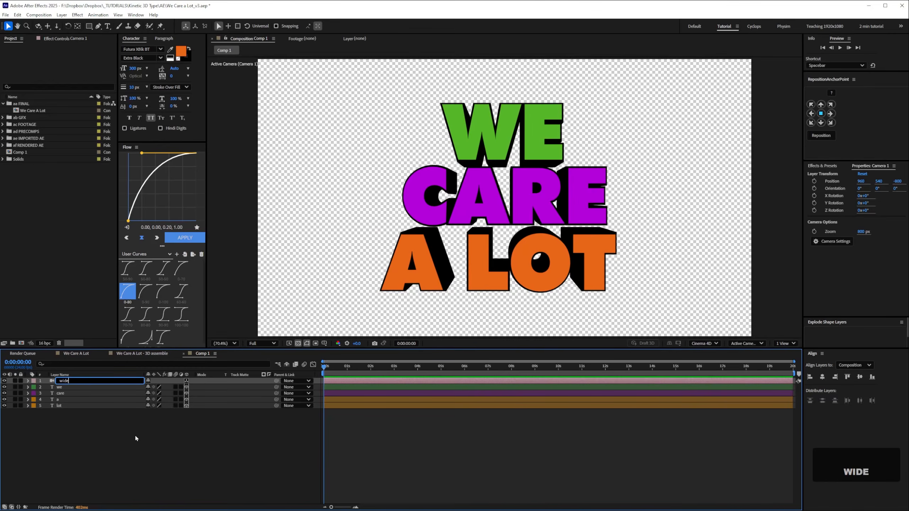
{"action": "left_click", "coordinate": [82, 413]}
Add a second One-Node Camera with the 35mm preset and name it "35mm"
{"action": "key", "text": "ctrl+alt+shift+c"}
{"action": "left_click", "coordinate": [517, 205]}
{"action": "left_click", "coordinate": [497, 263]}
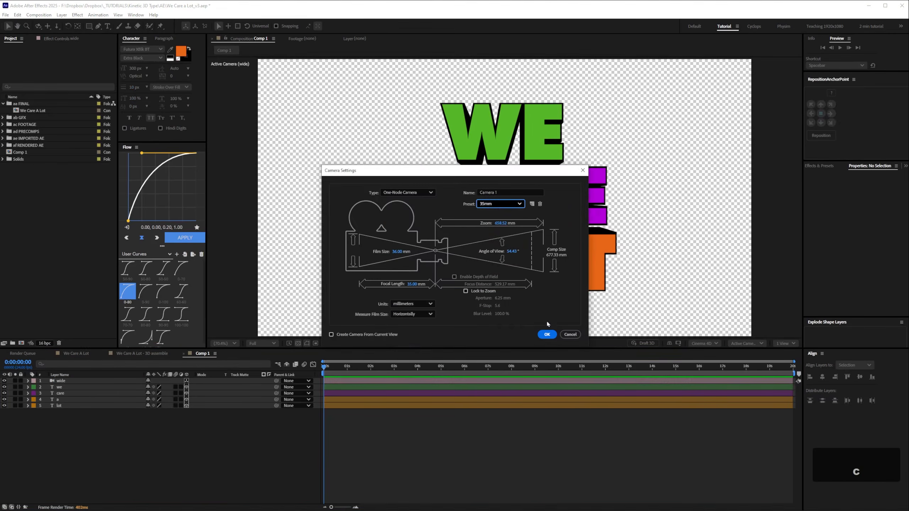
{"action": "left_click", "coordinate": [547, 335]}
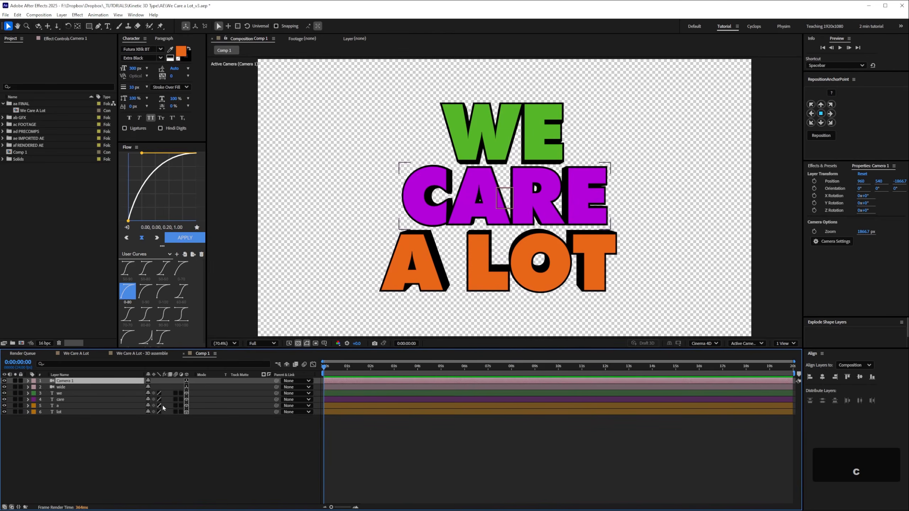
{"action": "key", "text": "Return"}
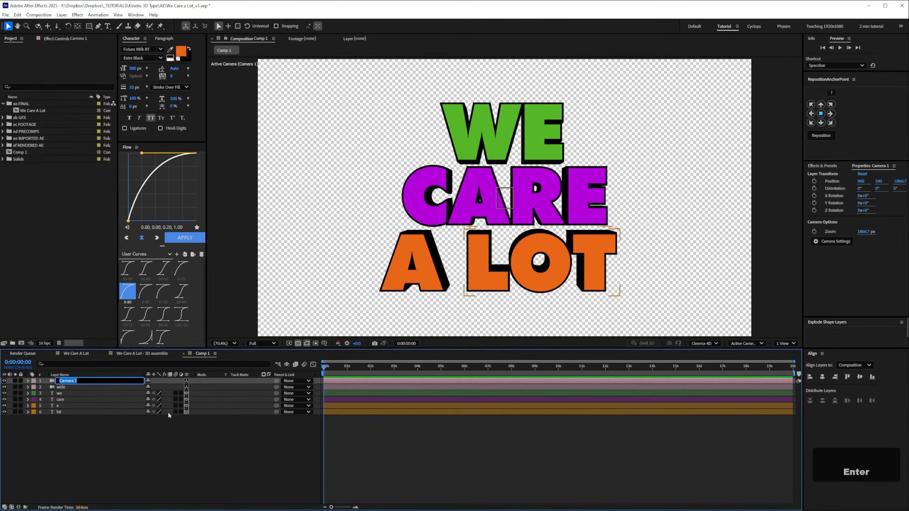
{"action": "type", "text": "35mm"}
{"action": "key", "text": "Return"}
{"action": "left_click", "coordinate": [97, 472]}
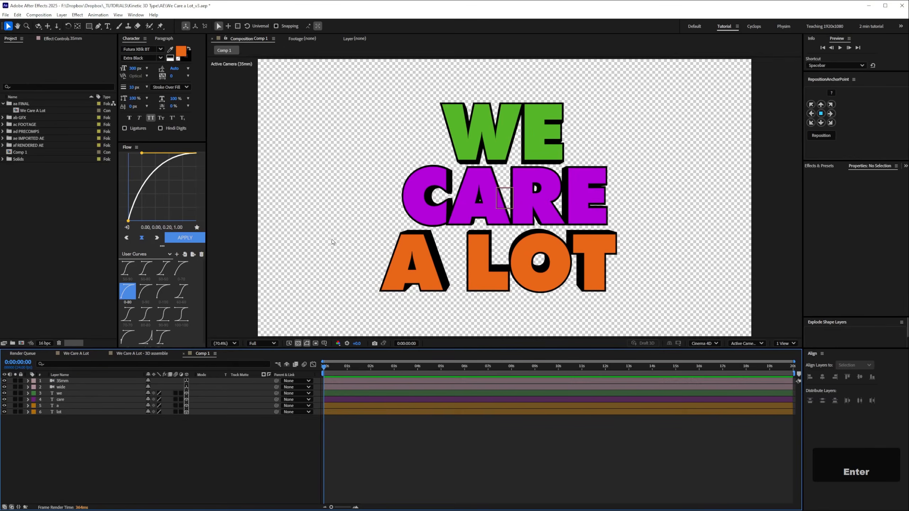
Turn the CARE text sideways in 3D, and tilt and reposition the WE text with an X orientation of about 16.8°
{"action": "left_click", "coordinate": [63, 393]}
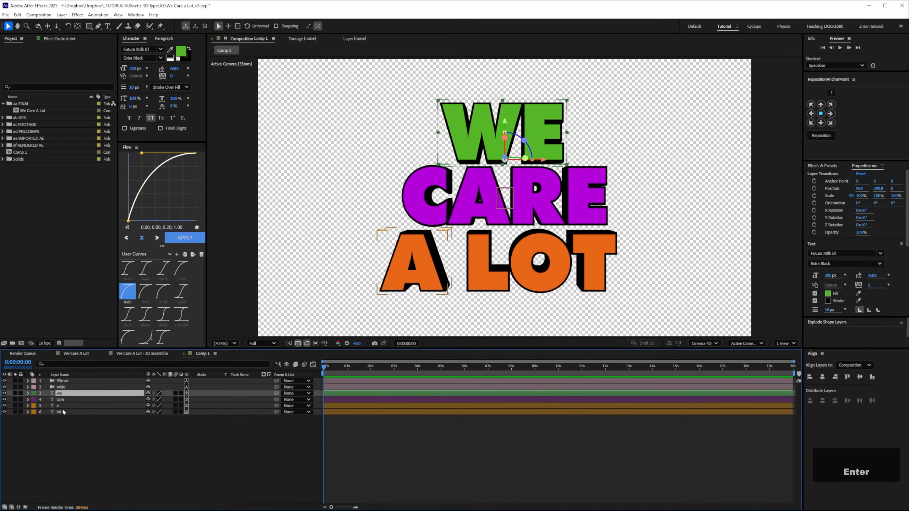
{"action": "left_click", "coordinate": [65, 426]}
{"action": "left_click", "coordinate": [63, 400]}
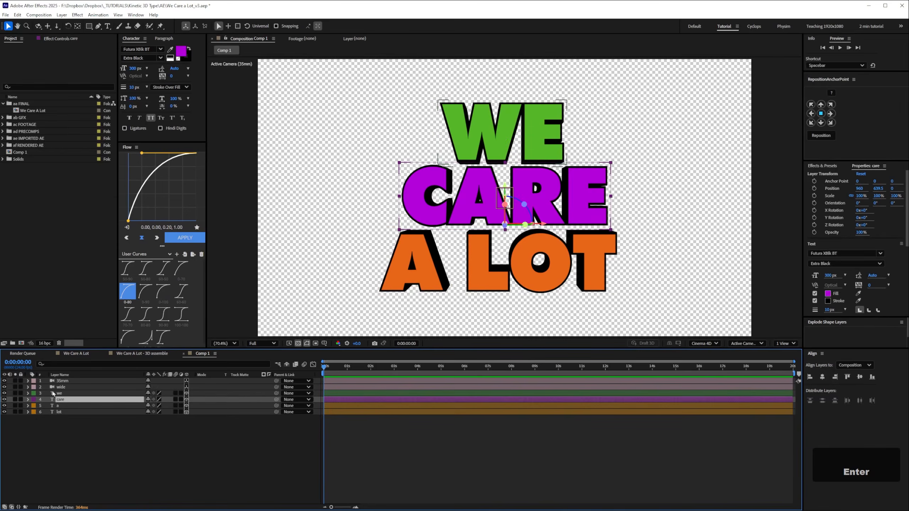
{"action": "left_click_drag", "start_coordinate": [525, 225], "coordinate": [538, 226]}
{"action": "left_click", "coordinate": [468, 120]}
{"action": "left_click_drag", "start_coordinate": [469, 120], "coordinate": [507, 122]}
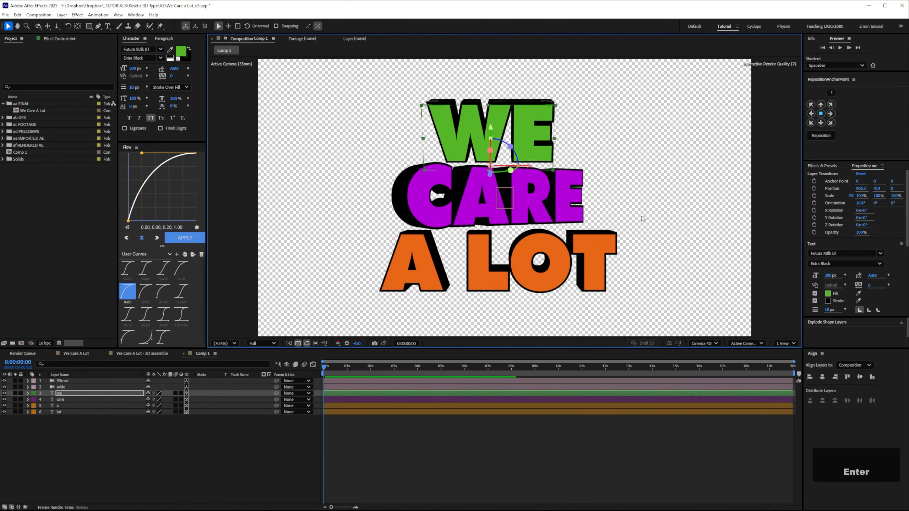
Switch the viewer to a 2-view layout with Custom View 1 beside the active camera and fit the views
{"action": "left_click", "coordinate": [785, 343]}
{"action": "left_click", "coordinate": [789, 364]}
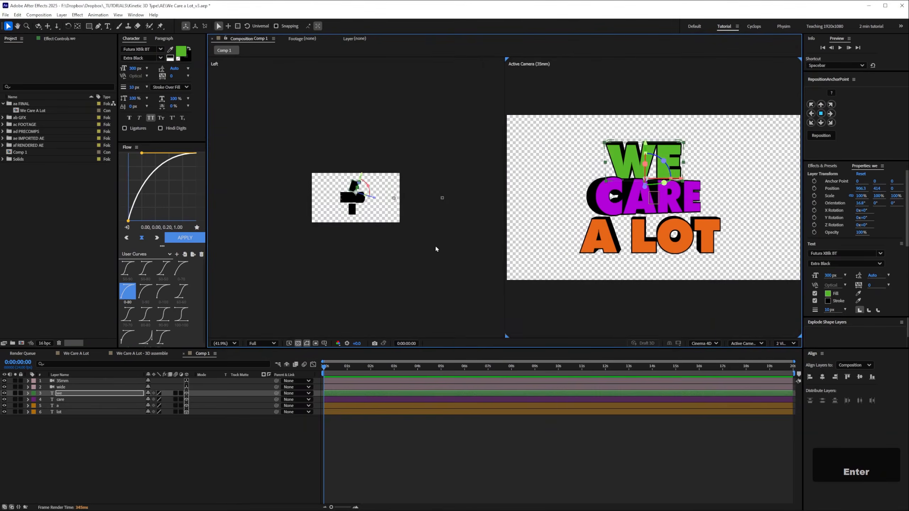
{"action": "left_click", "coordinate": [380, 324]}
{"action": "scroll", "coordinate": [375, 321], "scroll_direction": "up", "scroll_amount": 1}
{"action": "left_click", "coordinate": [747, 344]}
{"action": "left_click", "coordinate": [747, 434]}
{"action": "key", "text": "shift+/"}
Move and rotate the WE, A and LOT text layers in 3D into a staggered arrangement around CARE
{"action": "left_click_drag", "start_coordinate": [359, 179], "coordinate": [353, 177]}
{"action": "left_click", "coordinate": [381, 205]}
{"action": "left_click_drag", "start_coordinate": [382, 205], "coordinate": [391, 207]}
{"action": "left_click", "coordinate": [599, 239]}
{"action": "left_click_drag", "start_coordinate": [599, 239], "coordinate": [595, 248]}
{"action": "left_click", "coordinate": [682, 241]}
{"action": "mouse_move", "coordinate": [700, 260]}
{"action": "left_mouse_down"}
{"action": "mouse_move", "coordinate": [678, 250]}
{"action": "mouse_move", "coordinate": [696, 236]}
{"action": "mouse_move", "coordinate": [689, 271]}
{"action": "left_mouse_up"}
{"action": "left_click_drag", "start_coordinate": [595, 247], "coordinate": [600, 240]}
{"action": "left_click_drag", "start_coordinate": [614, 266], "coordinate": [604, 269]}
{"action": "left_click_drag", "start_coordinate": [655, 148], "coordinate": [667, 146]}
{"action": "left_click_drag", "start_coordinate": [689, 239], "coordinate": [682, 238]}
{"action": "key", "text": "period"}
{"action": "left_click", "coordinate": [371, 308]}
{"action": "key", "text": "period"}
{"action": "key", "text": "space"}
{"action": "left_click_drag", "start_coordinate": [371, 309], "coordinate": [390, 302]}
{"action": "left_click_drag", "start_coordinate": [351, 235], "coordinate": [348, 229]}
{"action": "left_click", "coordinate": [246, 445]}
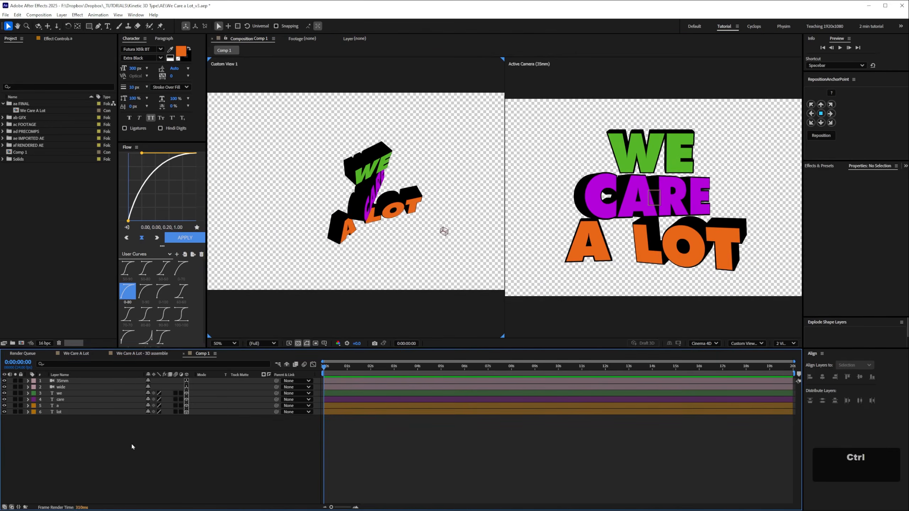
Add a white Ambient light named "Ambient" with 100% intensity to the composition
{"action": "right_click", "coordinate": [63, 435]}
{"action": "mouse_move", "coordinate": [108, 346]}
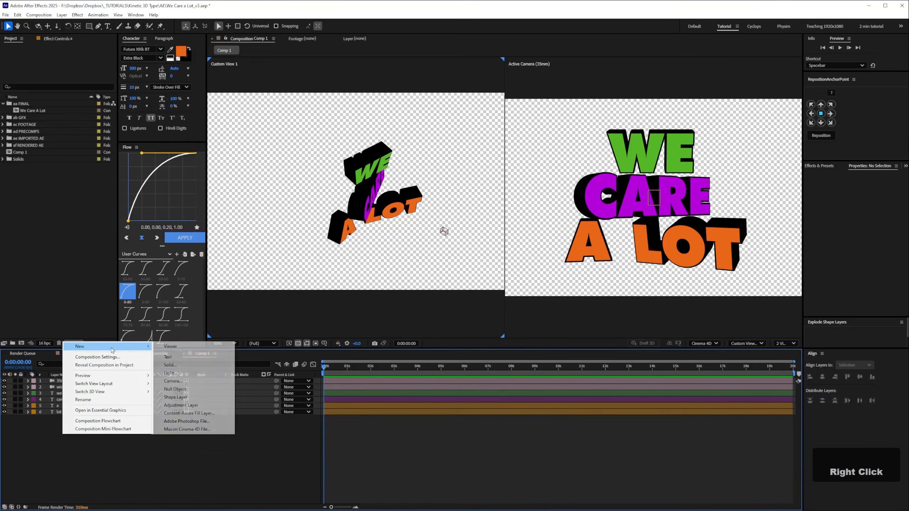
{"action": "left_click", "coordinate": [170, 373]}
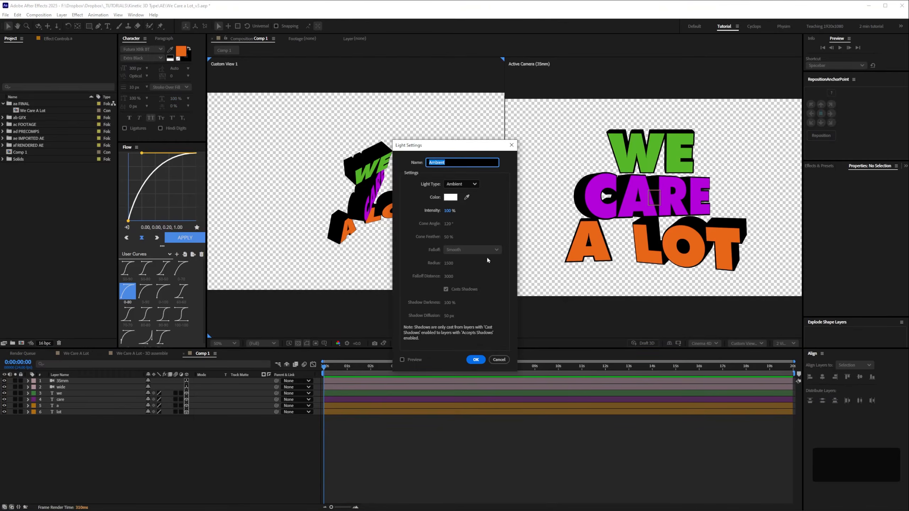
{"action": "left_click", "coordinate": [475, 359]}
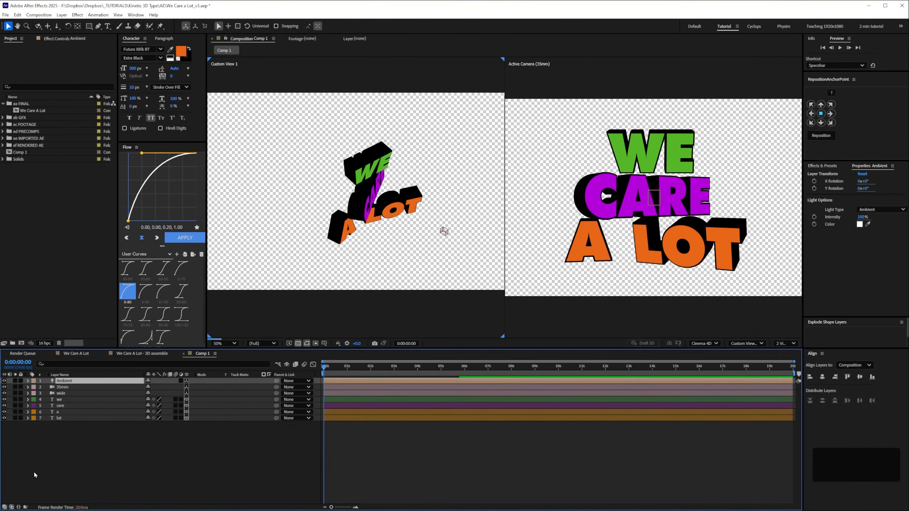
{"action": "left_click", "coordinate": [73, 475]}
Add a white Spot light with 100% intensity, a 120° cone angle and Casts Shadows enabled
{"action": "right_click", "coordinate": [64, 444]}
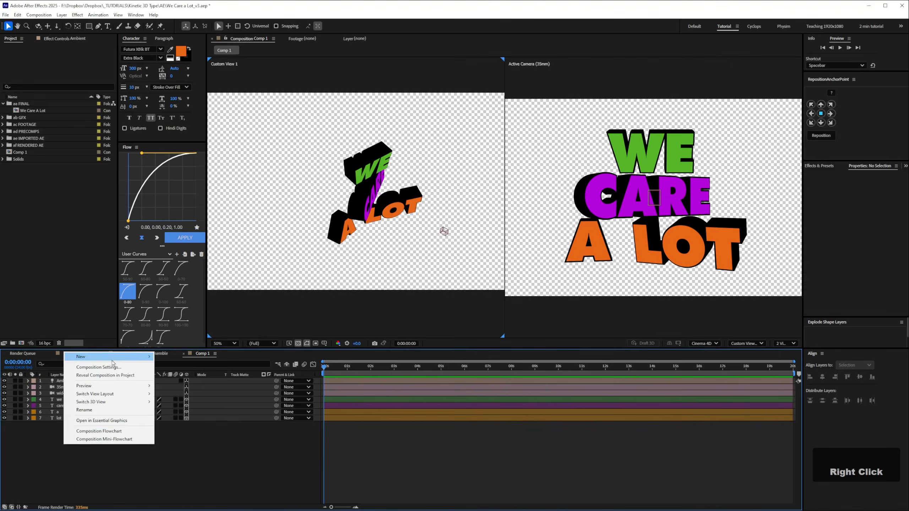
{"action": "mouse_move", "coordinate": [115, 360]}
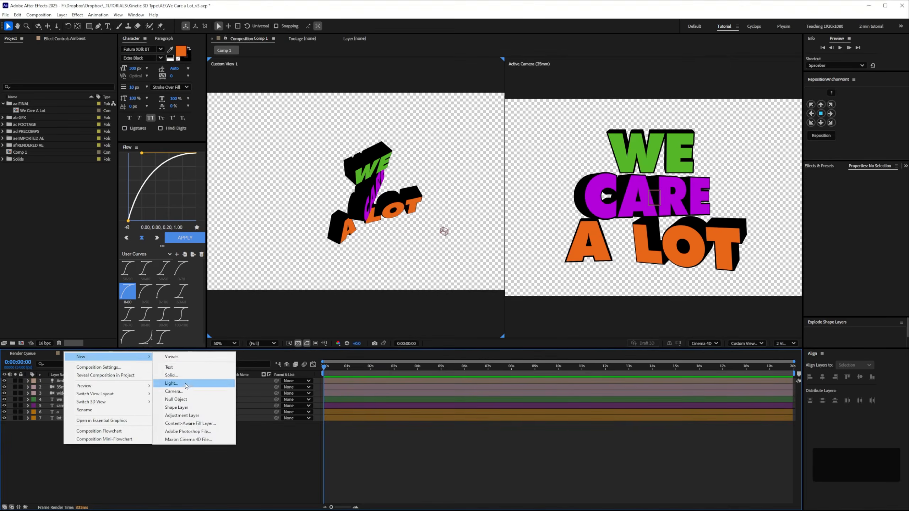
{"action": "left_click", "coordinate": [171, 383]}
{"action": "left_click", "coordinate": [462, 185]}
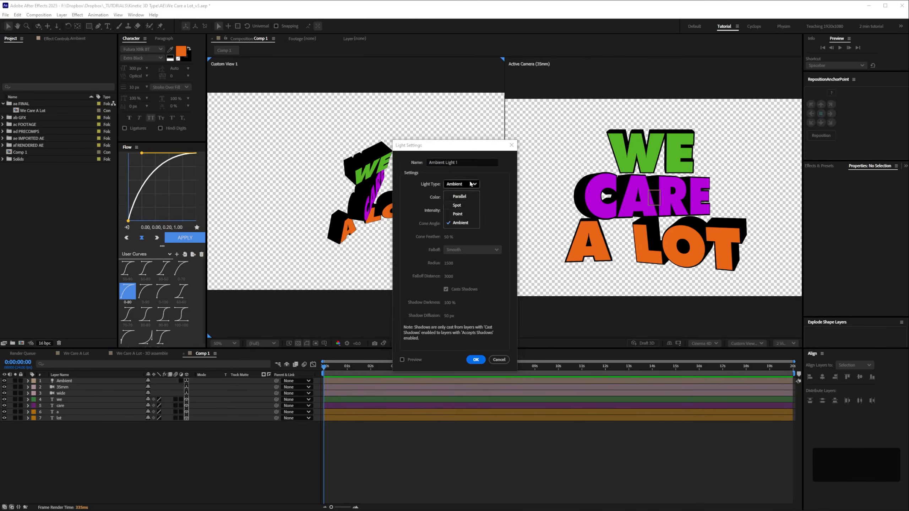
{"action": "left_click", "coordinate": [465, 205]}
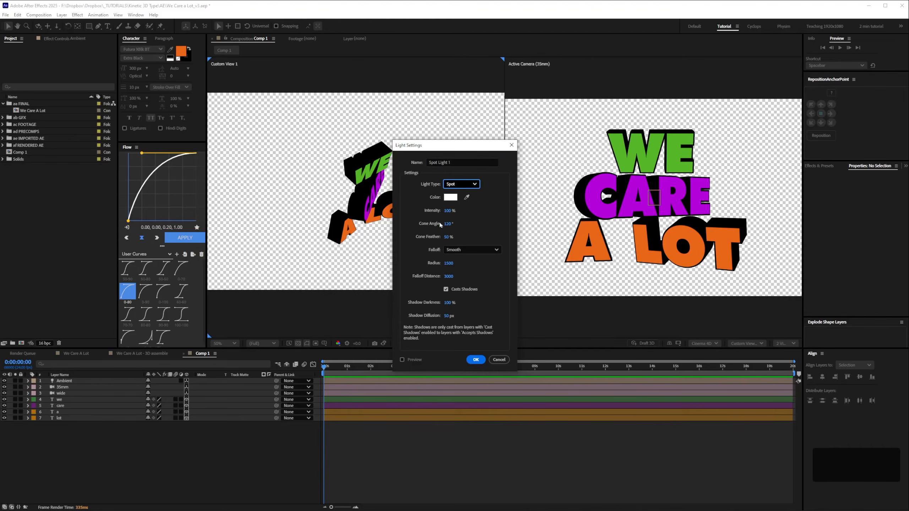
{"action": "left_click", "coordinate": [476, 360]}
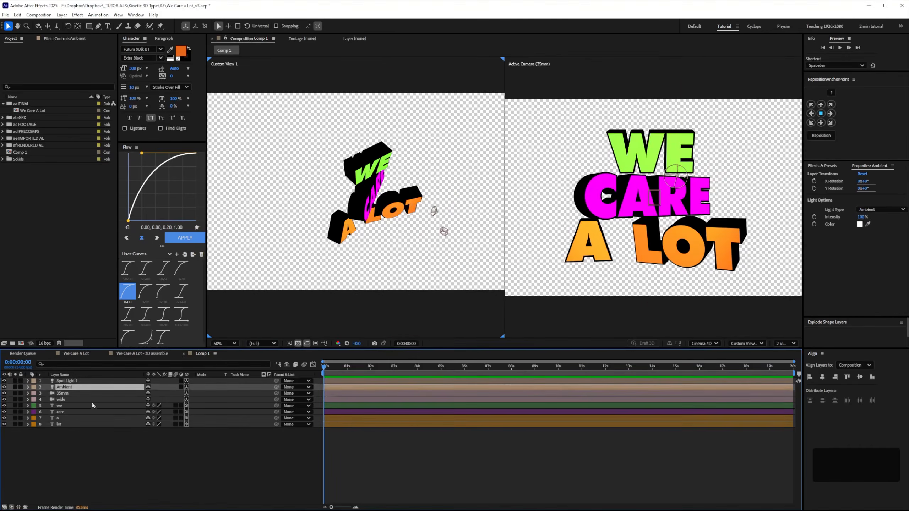
Set the Ambient light's intensity to 20%
{"action": "key", "text": "t"}
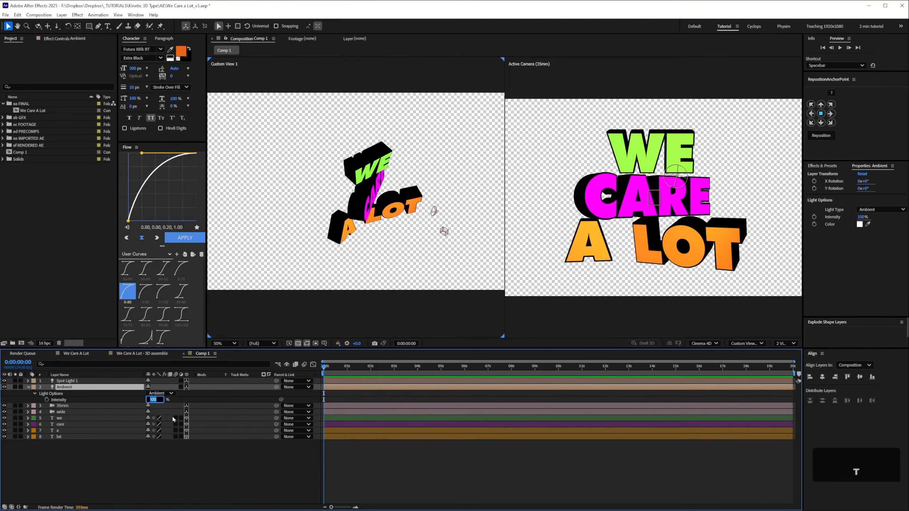
{"action": "type", "text": "20"}
{"action": "key", "text": "Return"}
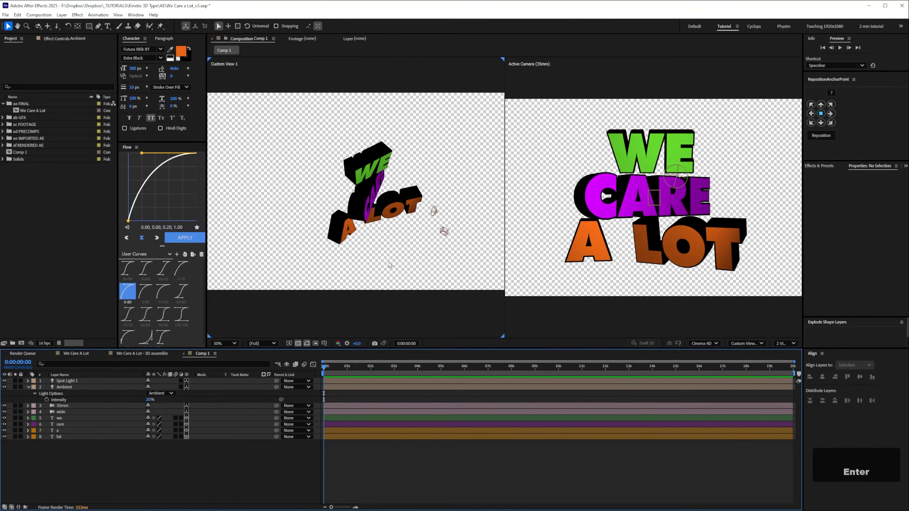
{"action": "left_click", "coordinate": [695, 251]}
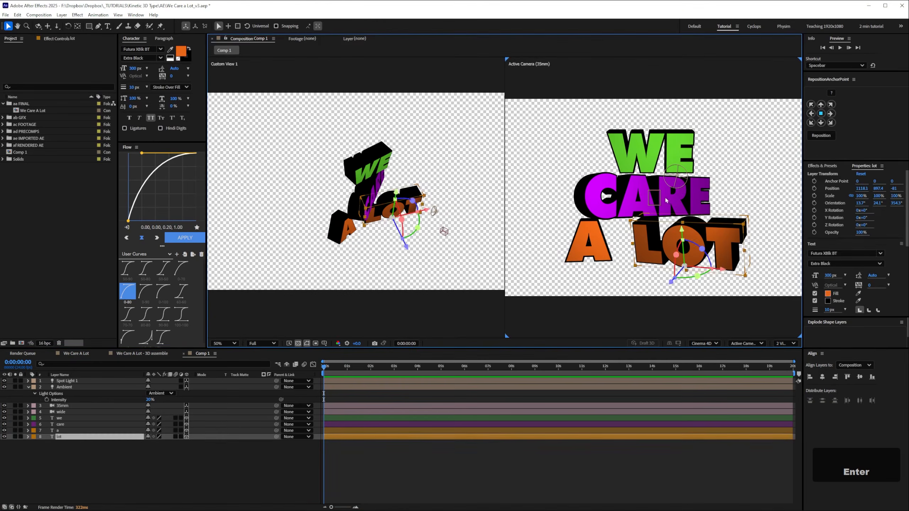
{"action": "left_click", "coordinate": [606, 197]}
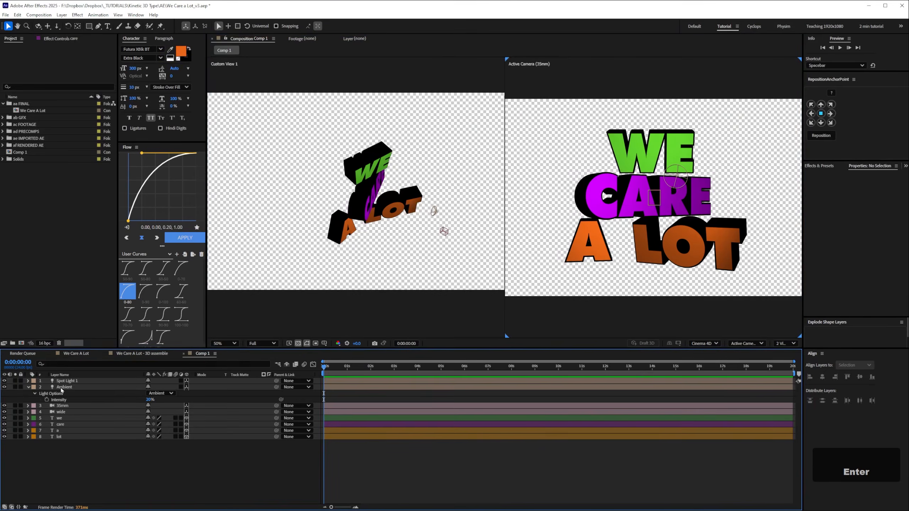
Review the 3D renderer choices in the composition settings and keep Cinema 4D
{"action": "key", "text": "ctrl+k"}
{"action": "left_click", "coordinate": [419, 225]}
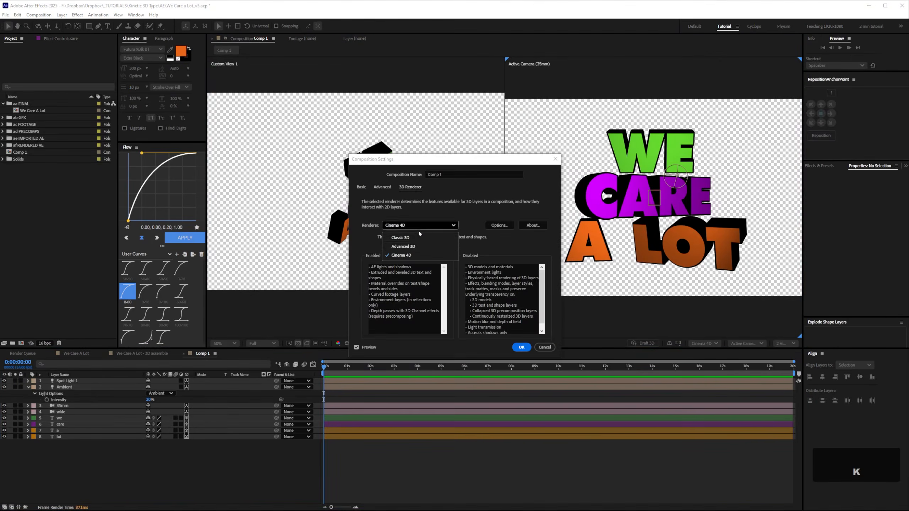
{"action": "left_click", "coordinate": [401, 255]}
{"action": "left_click", "coordinate": [522, 347]}
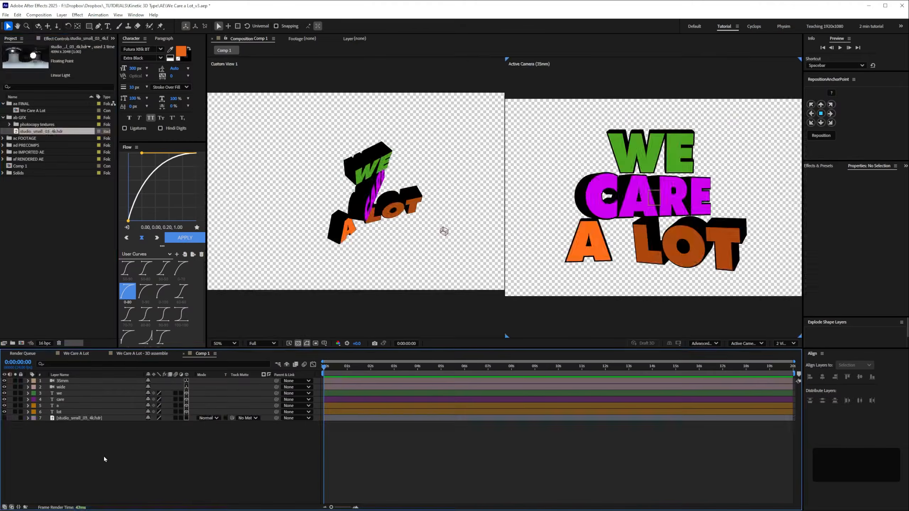
{"action": "left_click", "coordinate": [139, 467]}
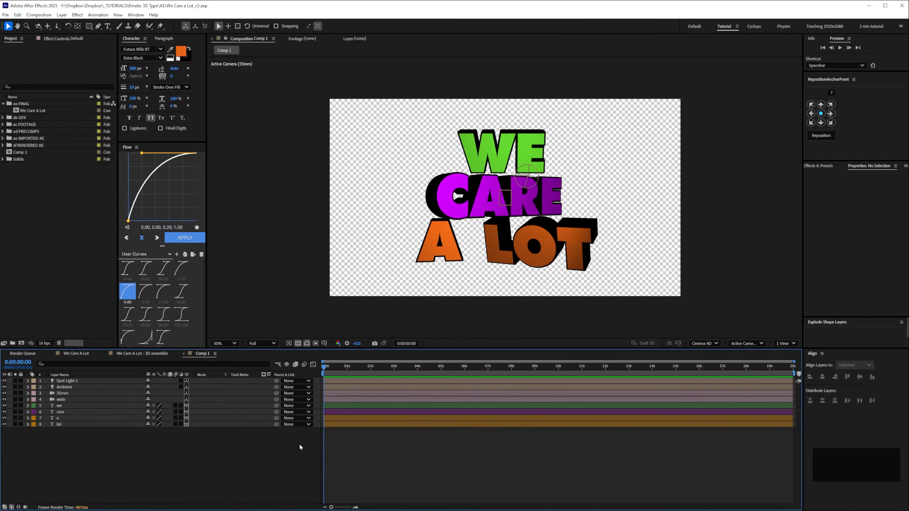
Show the composition in a two-view layout
{"action": "left_click", "coordinate": [787, 344]}
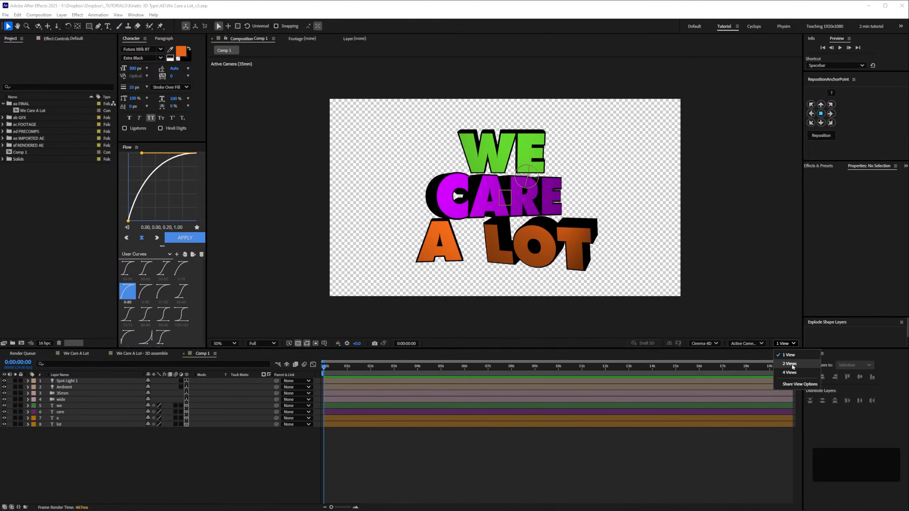
{"action": "left_click", "coordinate": [787, 361]}
{"action": "left_click", "coordinate": [152, 489]}
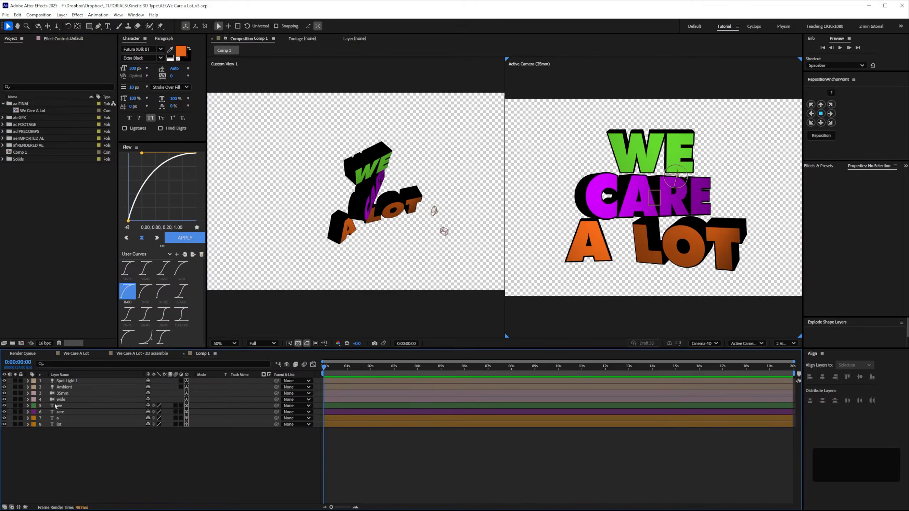
Add a null object, make it a 3D layer and place it directly above the 35mm camera in the layer order
{"action": "key", "text": "ctrl+alt+shift+y"}
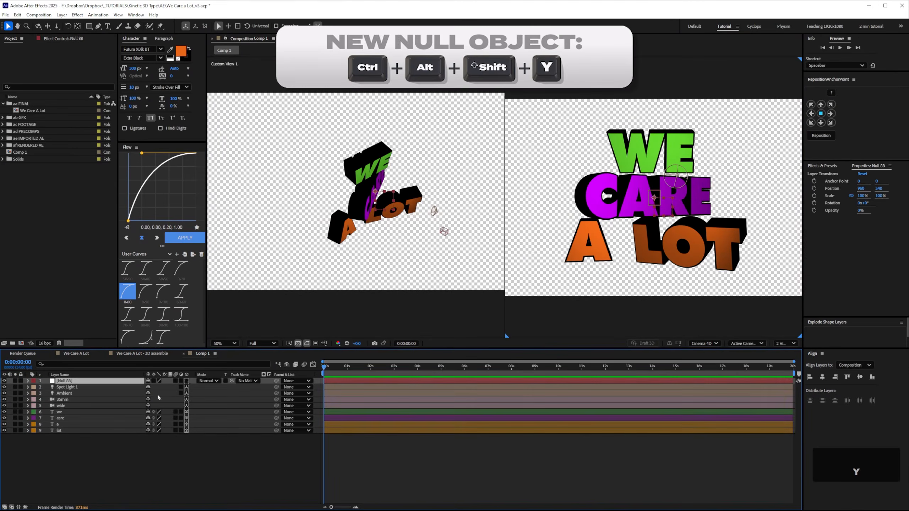
{"action": "left_click", "coordinate": [187, 381]}
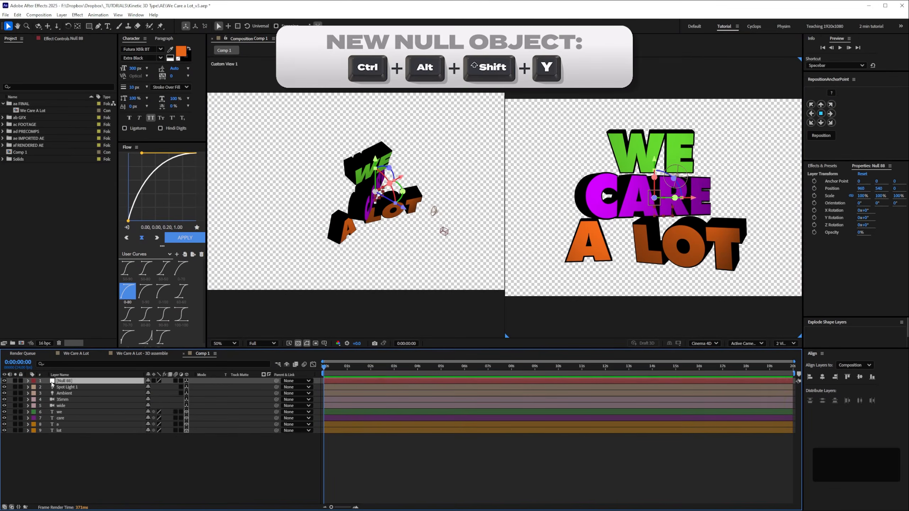
{"action": "left_click_drag", "start_coordinate": [52, 384], "coordinate": [71, 404]}
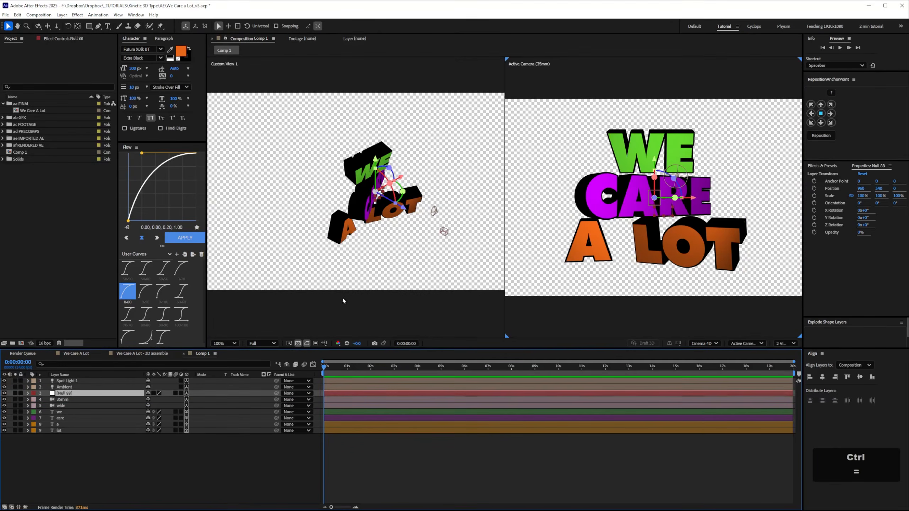
Set the custom view to Top and move the null along Z to a position of about 67
{"action": "left_click", "coordinate": [391, 253]}
{"action": "key", "text": "ctrl+="}
{"action": "key", "text": "space"}
{"action": "mouse_move", "coordinate": [329, 269]}
{"action": "left_mouse_down"}
{"action": "mouse_move", "coordinate": [338, 278]}
{"action": "mouse_move", "coordinate": [330, 286]}
{"action": "left_mouse_up"}
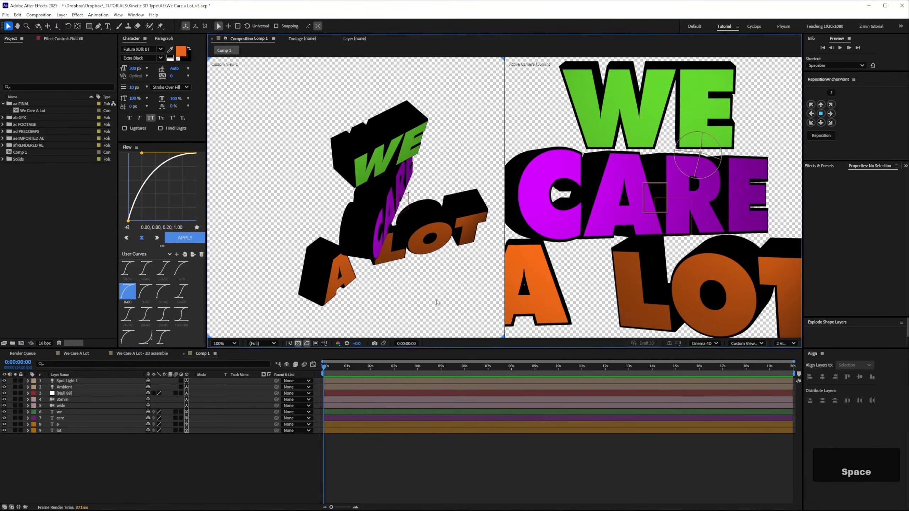
{"action": "left_click", "coordinate": [746, 343]}
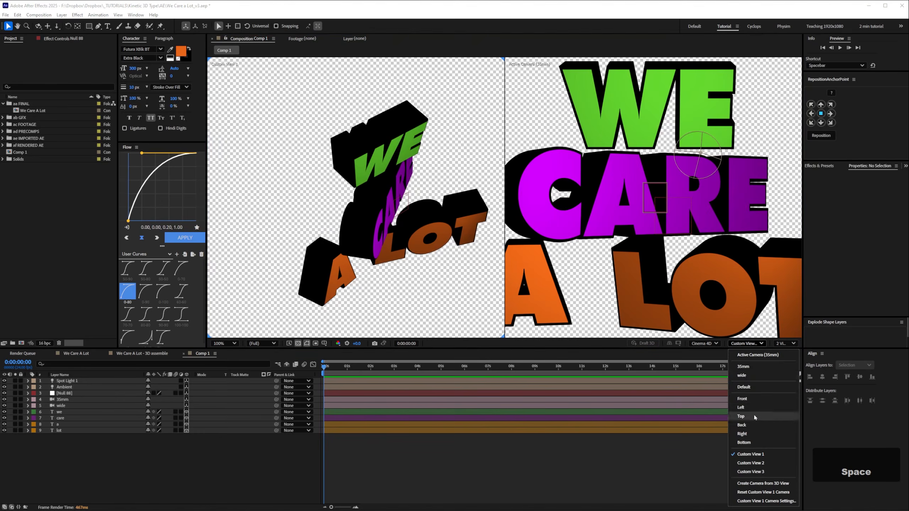
{"action": "left_click", "coordinate": [741, 416]}
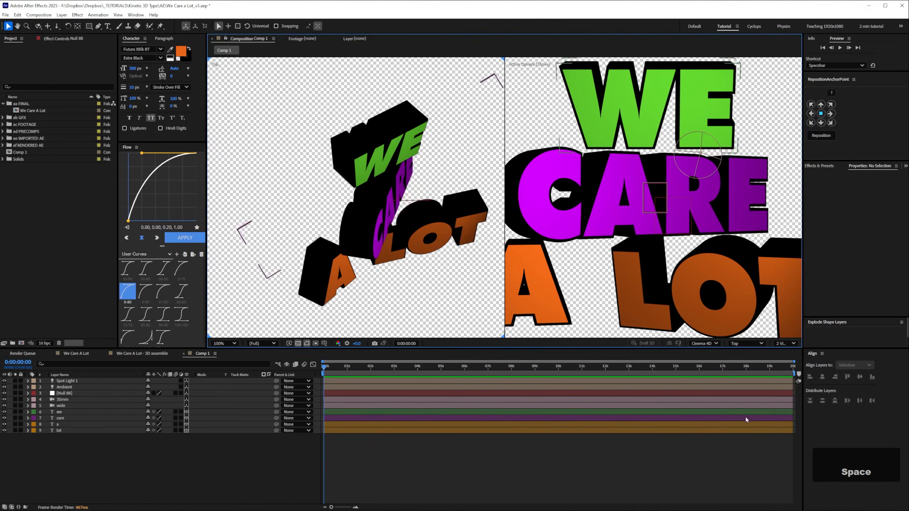
{"action": "left_click", "coordinate": [59, 393]}
{"action": "left_click_drag", "start_coordinate": [393, 229], "coordinate": [394, 206]}
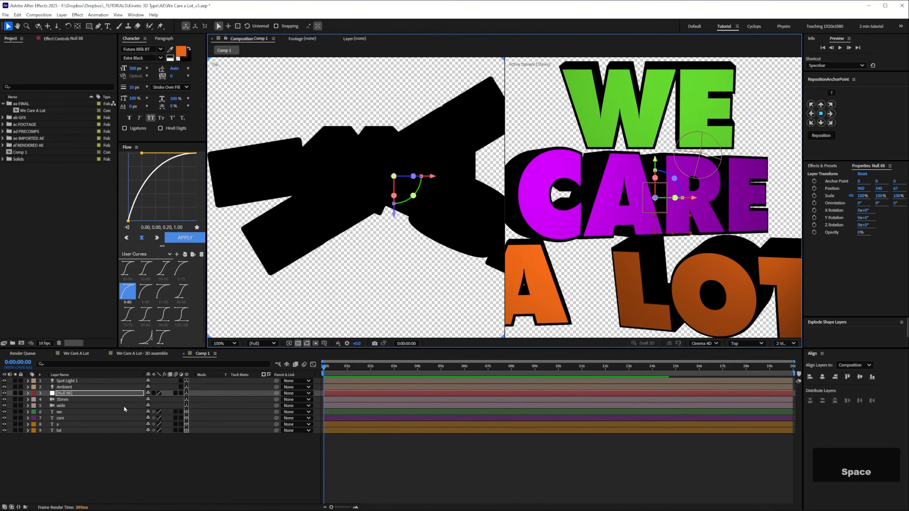
Rename the null "cam null" and give it the Lavender label color
{"action": "key", "text": "Return"}
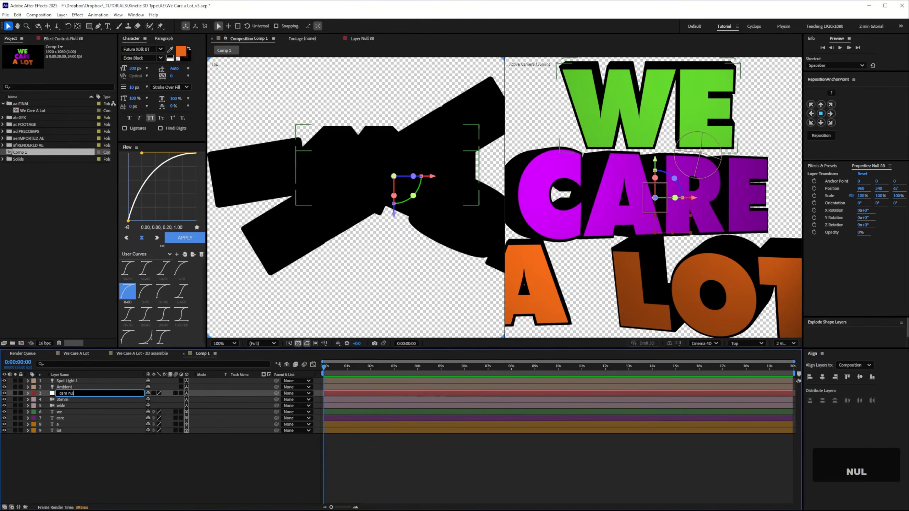
{"action": "key", "text": "Return"}
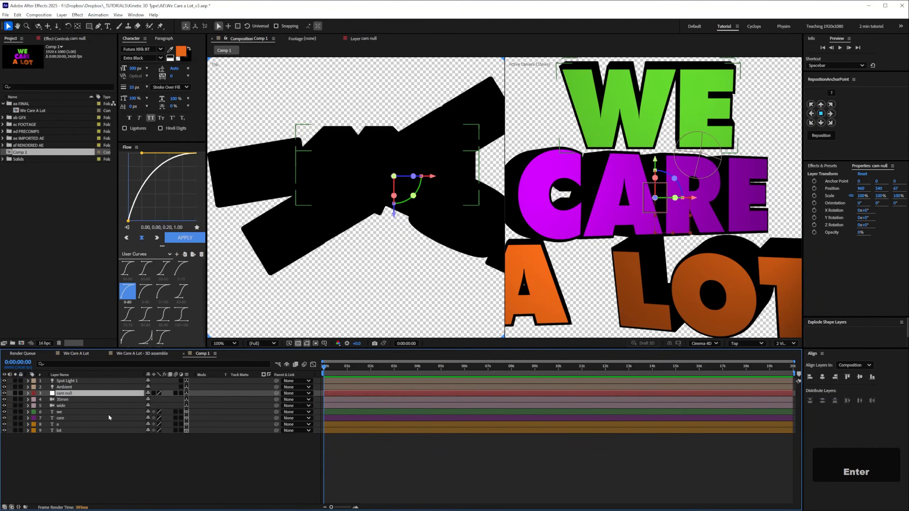
{"action": "left_click", "coordinate": [33, 393]}
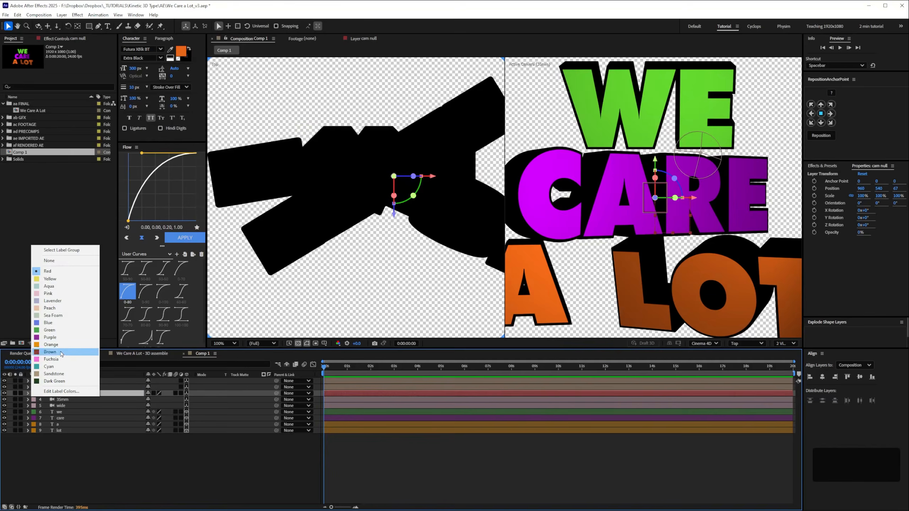
{"action": "left_click", "coordinate": [53, 301]}
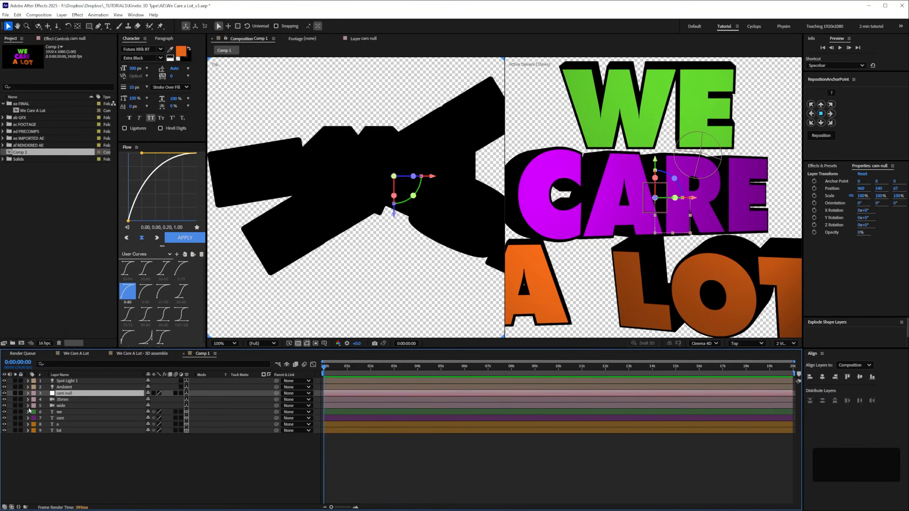
Parent the 35mm and wide cameras to cam null, and return to a single view of the composition
{"action": "left_click", "coordinate": [64, 401]}
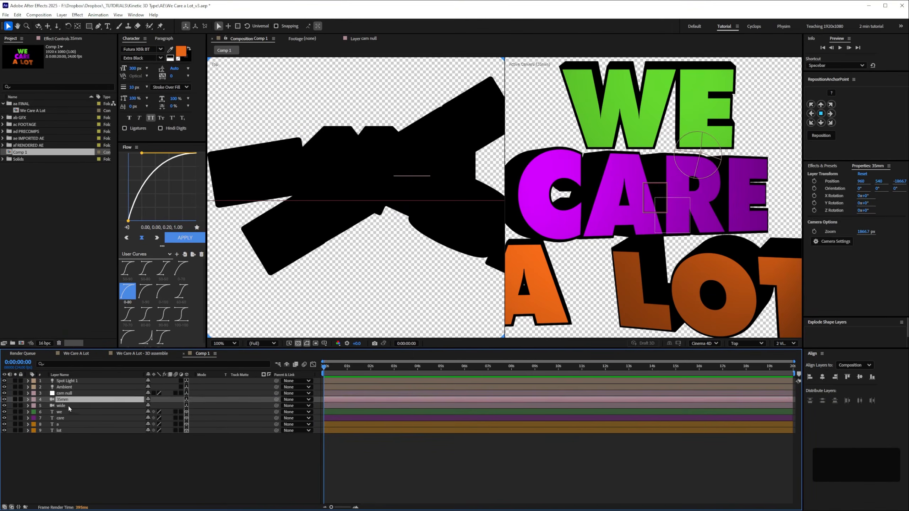
{"action": "left_click", "coordinate": [64, 407], "text": "shift"}
{"action": "left_click_drag", "start_coordinate": [277, 399], "coordinate": [65, 393]}
{"action": "left_click", "coordinate": [64, 393]}
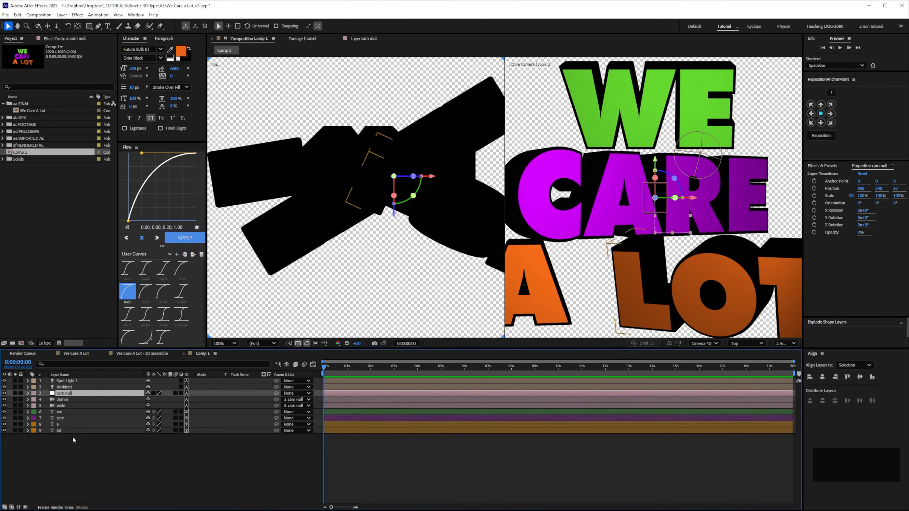
{"action": "left_click", "coordinate": [785, 343]}
{"action": "left_click", "coordinate": [787, 352]}
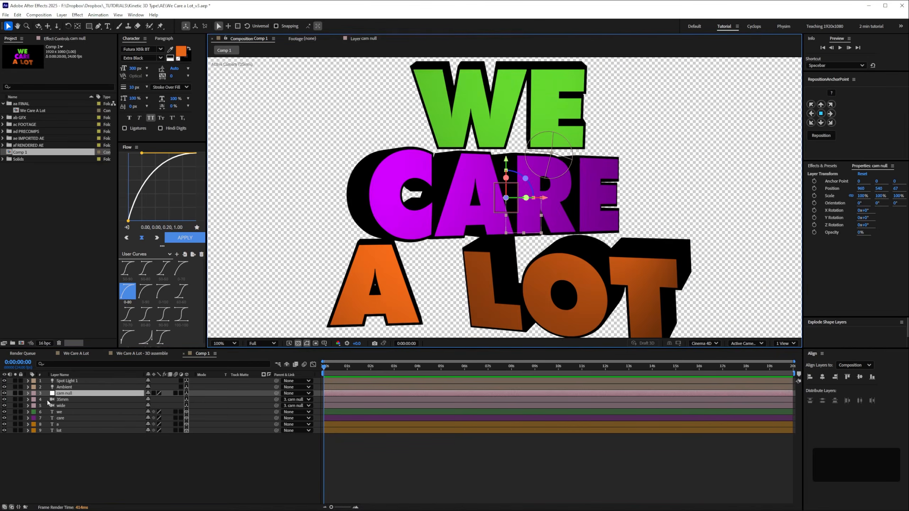
Reveal the cam null's rotation properties, try rotating it about the Y axis, and undo the test
{"action": "key", "text": "r"}
{"action": "mouse_move", "coordinate": [155, 412]}
{"action": "left_mouse_down"}
{"action": "mouse_move", "coordinate": [171, 418]}
{"action": "mouse_move", "coordinate": [139, 405]}
{"action": "left_mouse_up"}
{"action": "key", "text": "ctrl+z"}
{"action": "key", "text": "ctrl+z"}
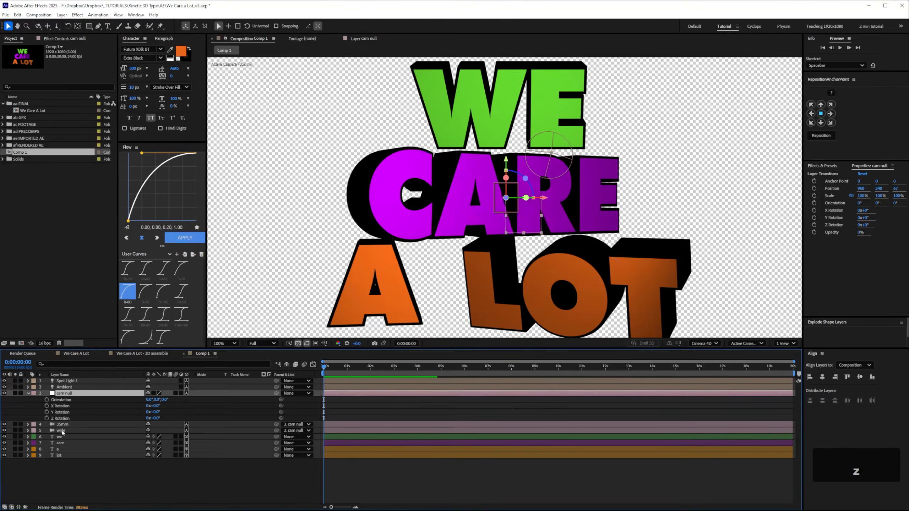
Compare the two cameras by toggling the 35mm camera's visibility, and leave it hidden to view through the wide camera
{"action": "left_click", "coordinate": [69, 431]}
{"action": "left_click", "coordinate": [4, 425]}
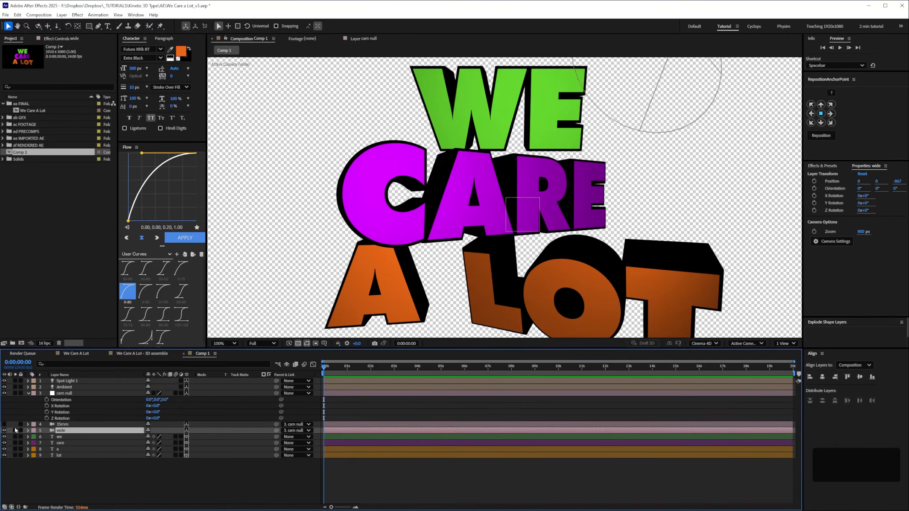
{"action": "left_click", "coordinate": [5, 425]}
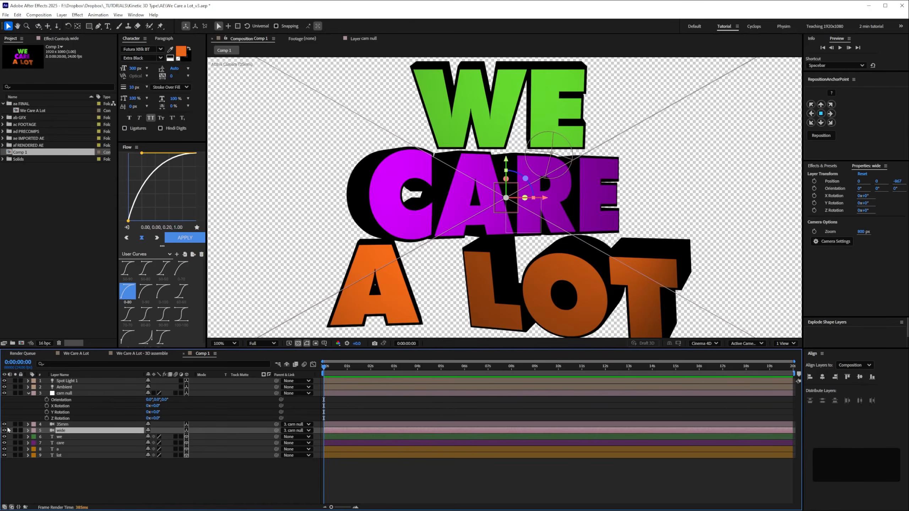
{"action": "key", "text": "ctrl+shift+a"}
{"action": "left_click", "coordinate": [4, 424]}
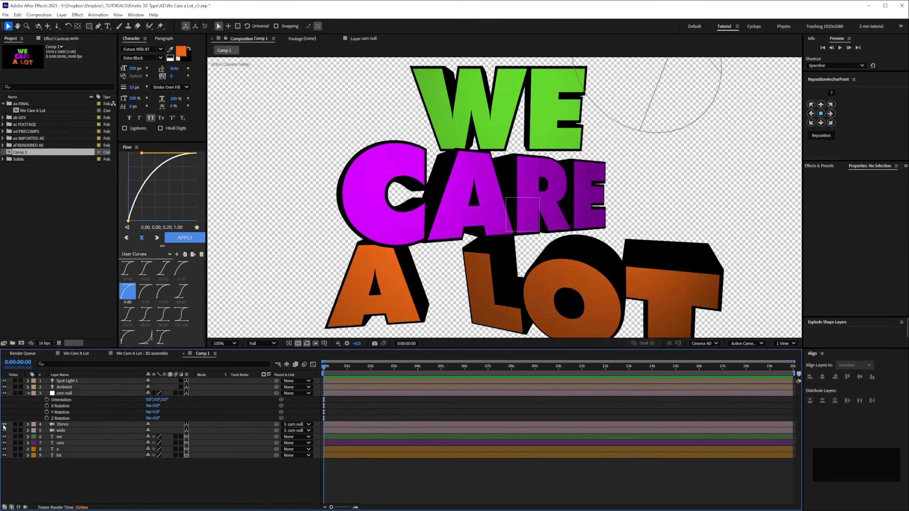
{"action": "left_click", "coordinate": [4, 425]}
{"action": "left_click", "coordinate": [4, 424]}
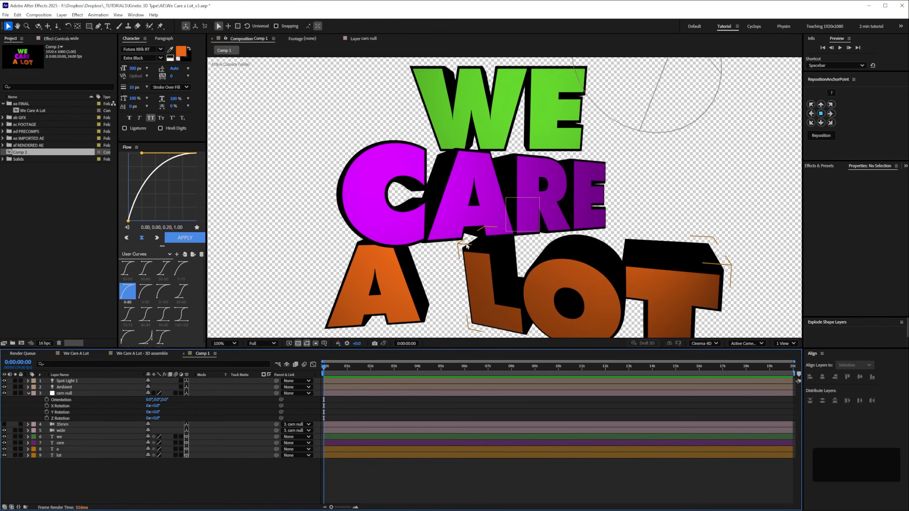
{"action": "left_click", "coordinate": [28, 393]}
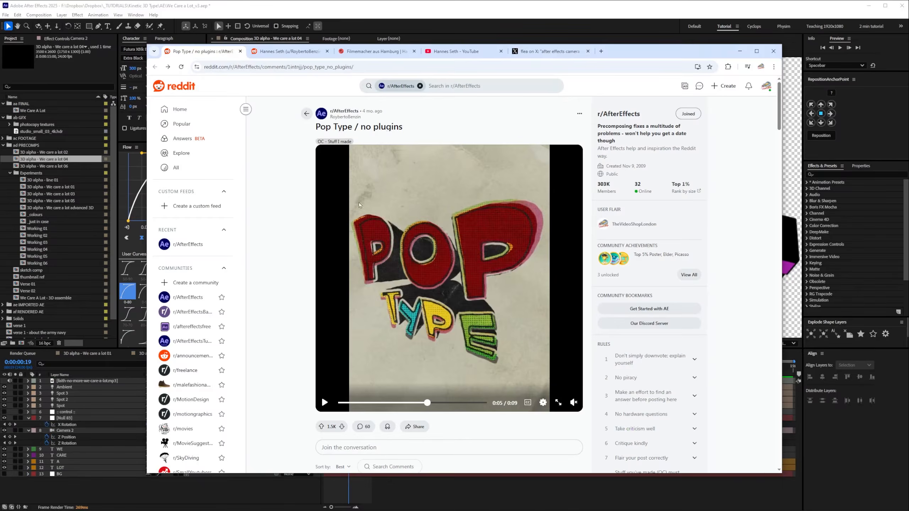
Examine the "after effects camera work" video on X and the "Pop Type / no plugins" video on Reddit in the browser
{"action": "left_click", "coordinate": [550, 51]}
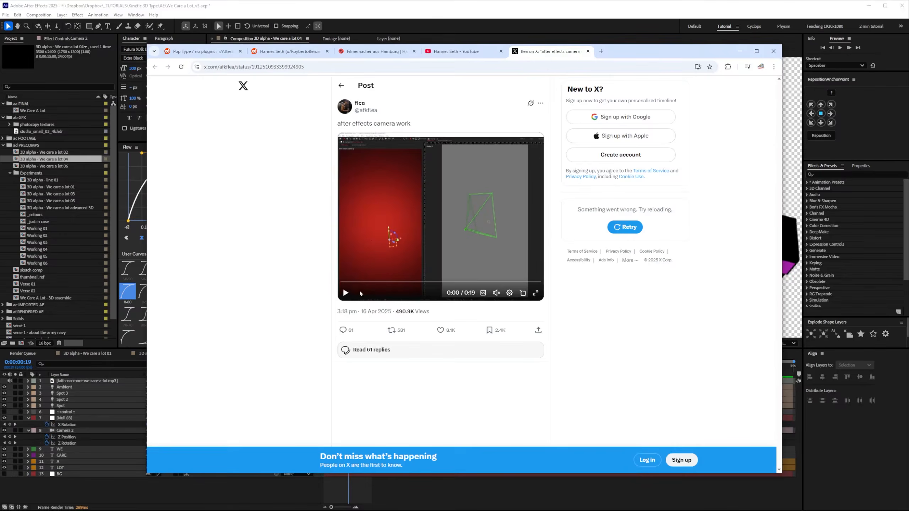
{"action": "left_click", "coordinate": [345, 294]}
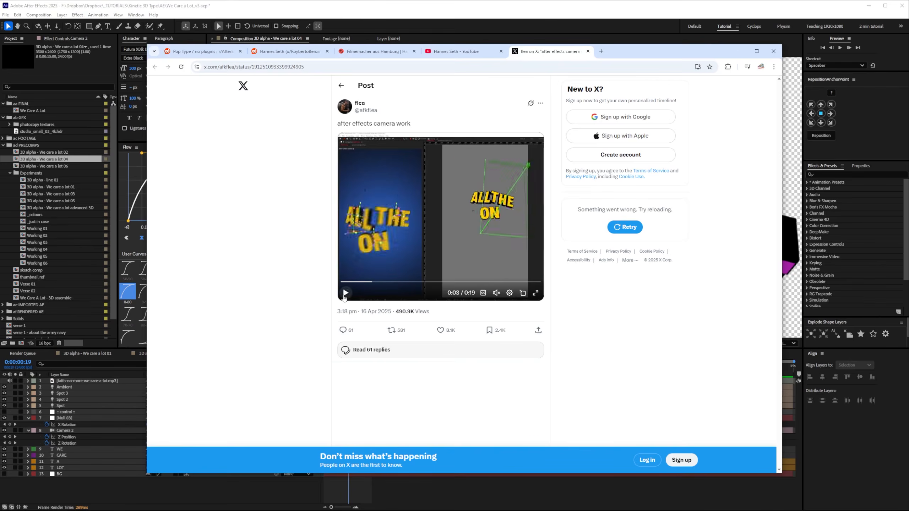
{"action": "left_click", "coordinate": [346, 293]}
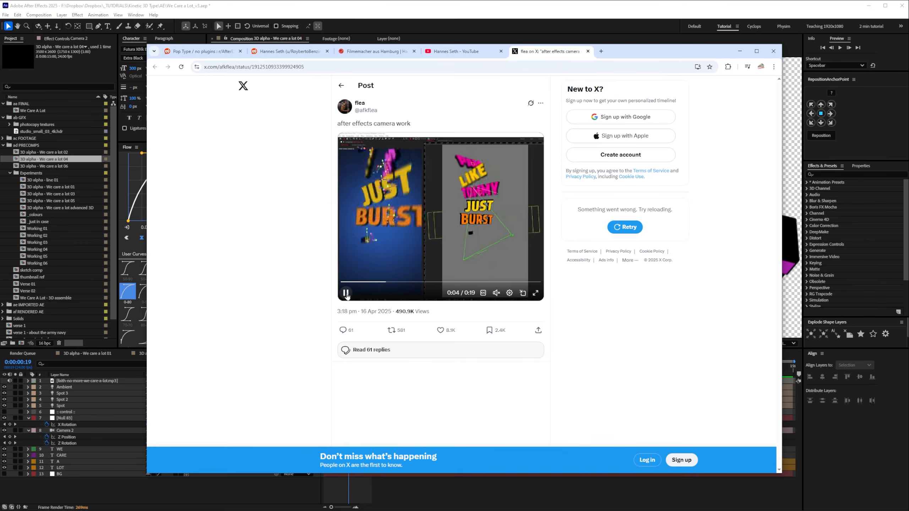
{"action": "left_click", "coordinate": [431, 244]}
{"action": "left_click", "coordinate": [204, 52]}
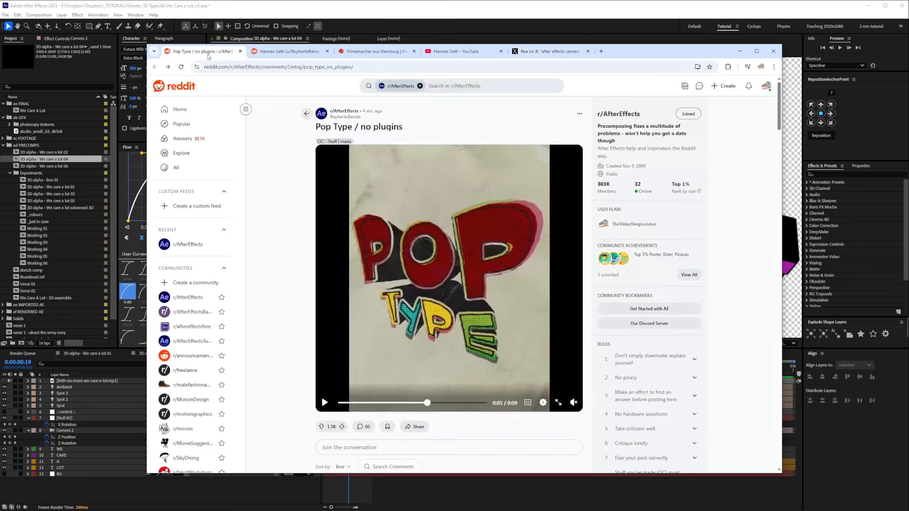
{"action": "left_click", "coordinate": [342, 404]}
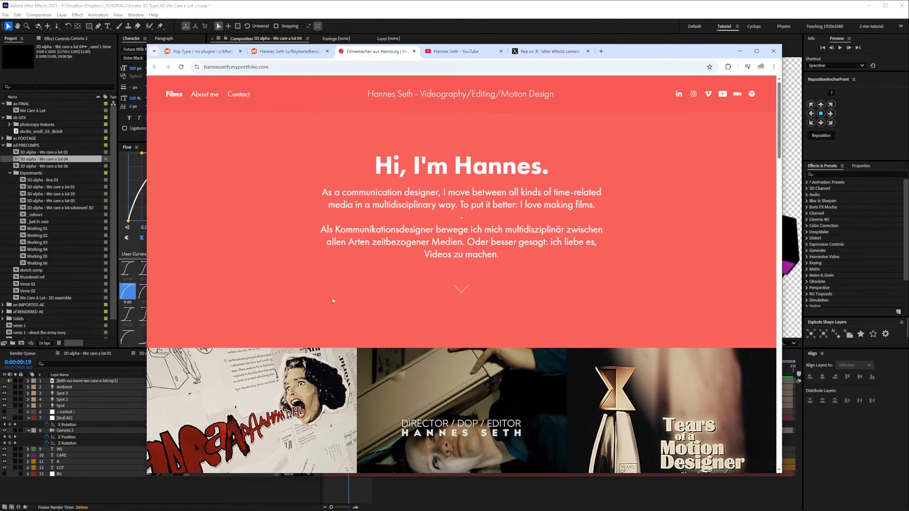
{"action": "key", "text": "ctrl+Tab"}
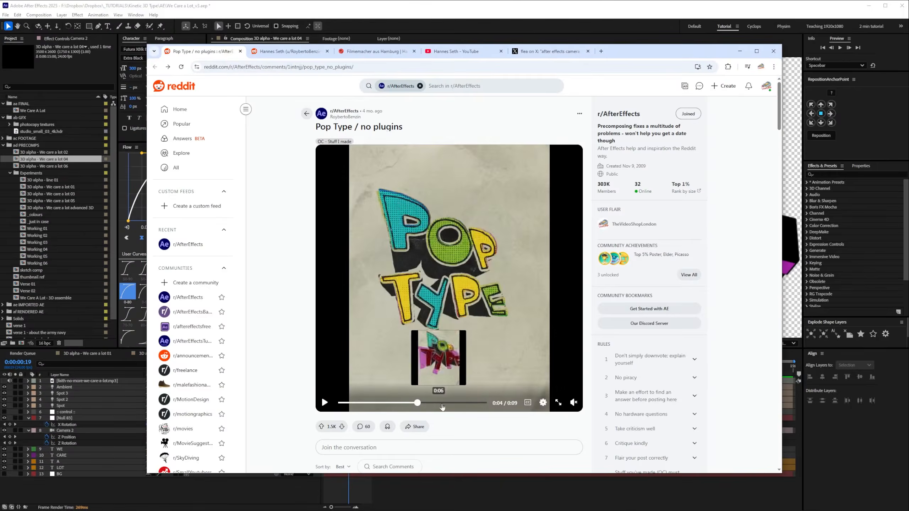
{"action": "left_click", "coordinate": [443, 402]}
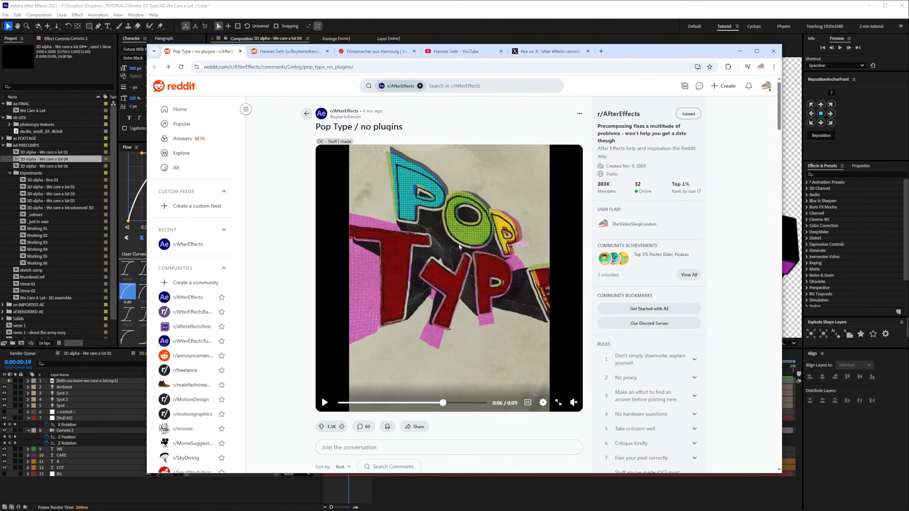
{"action": "left_click", "coordinate": [542, 53]}
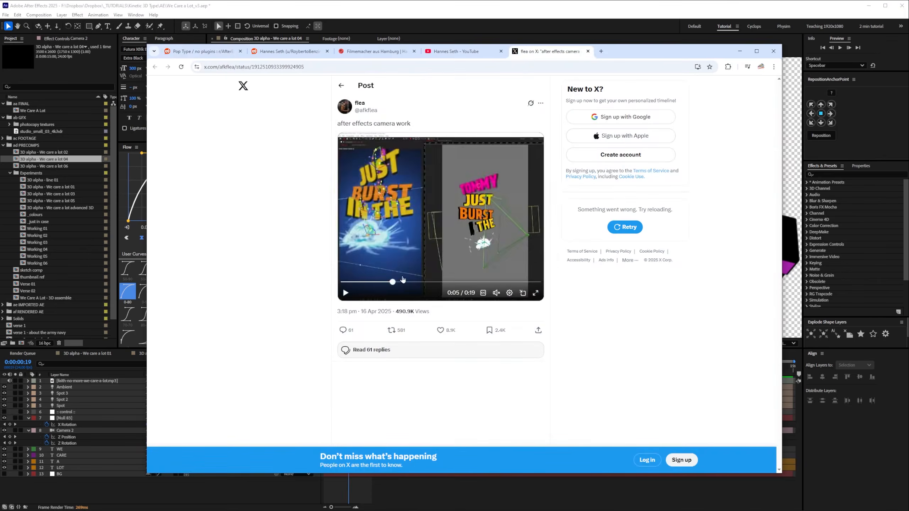
{"action": "left_click", "coordinate": [354, 282]}
{"action": "left_click", "coordinate": [346, 296]}
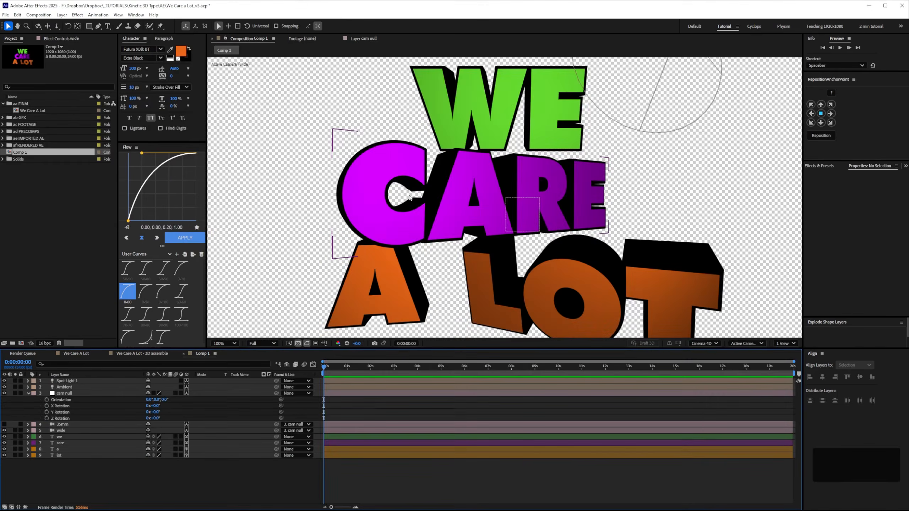
Switch back to After Effects and collapse the cam null's rotation properties
{"action": "left_click", "coordinate": [28, 393]}
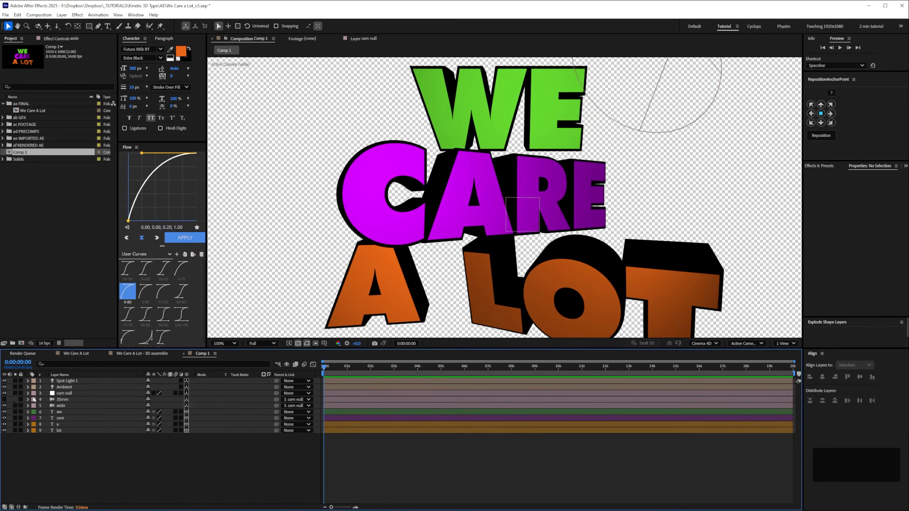
Reveal the wide camera's position and move the camera forward to about -625 on Z
{"action": "left_click", "coordinate": [78, 404]}
{"action": "key", "text": "p"}
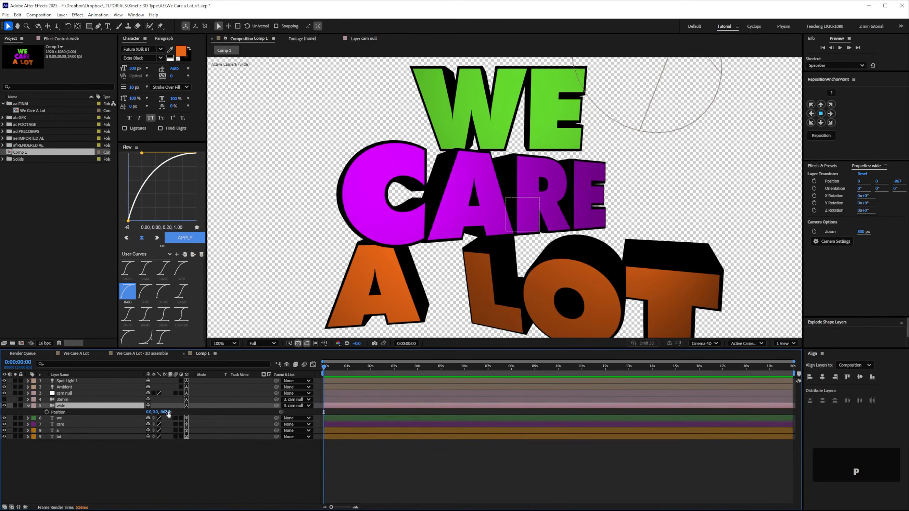
{"action": "left_click_drag", "start_coordinate": [168, 413], "coordinate": [179, 414]}
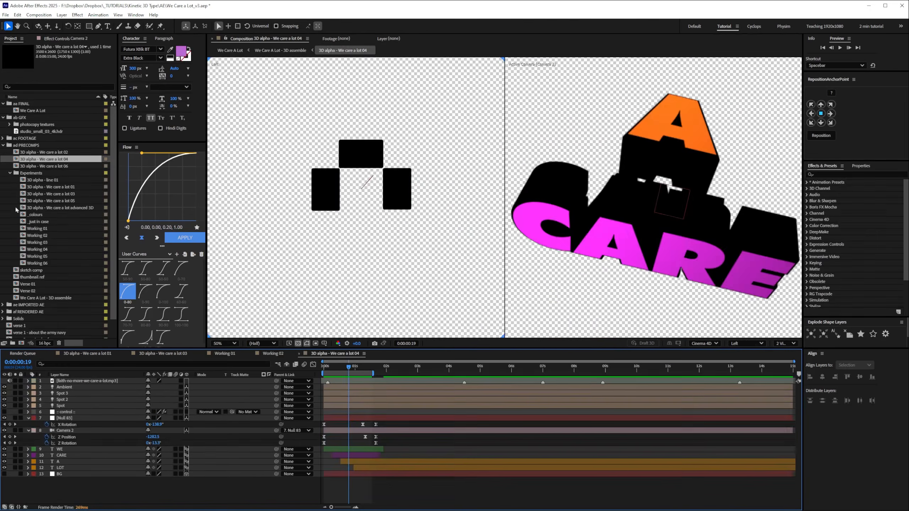
Examine the 3D alpha - We care a lot 01 and 03, Working 01 and Working 02 compositions, and preview 3D alpha - We care a lot 04
{"action": "left_click", "coordinate": [87, 353]}
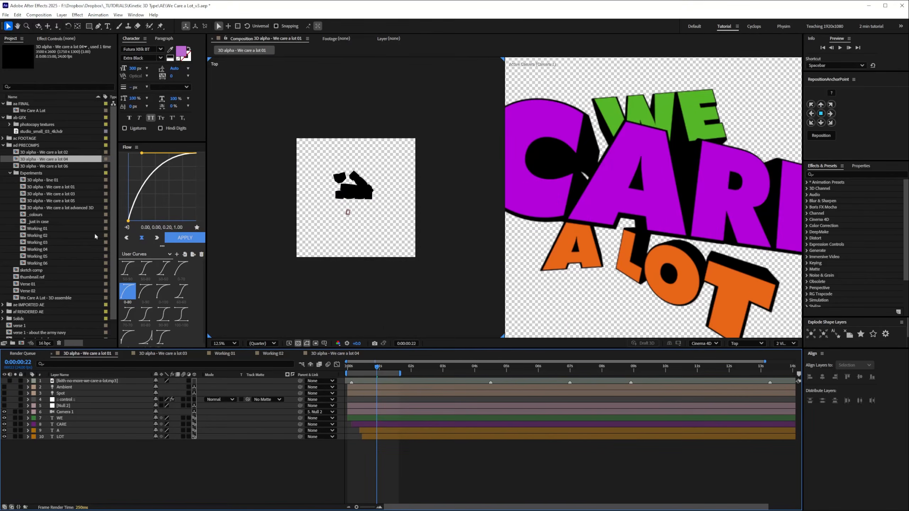
{"action": "left_click", "coordinate": [163, 353]}
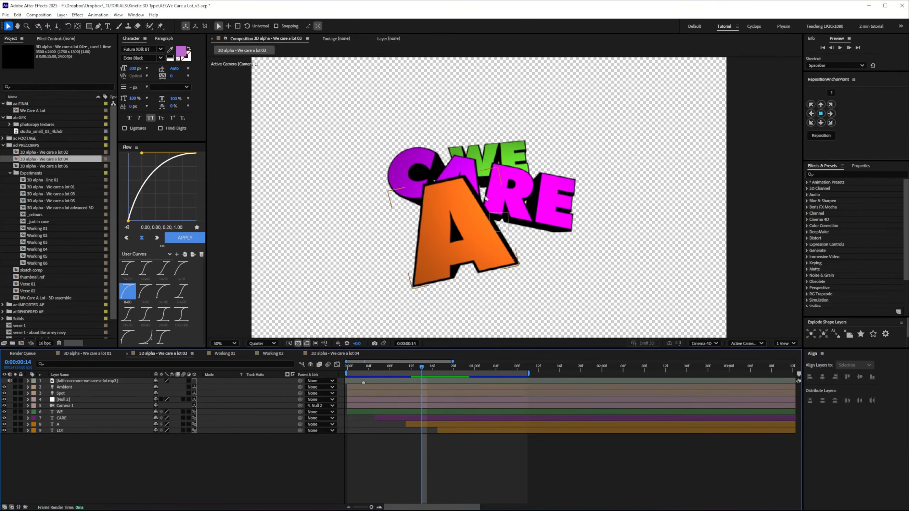
{"action": "left_click", "coordinate": [226, 354]}
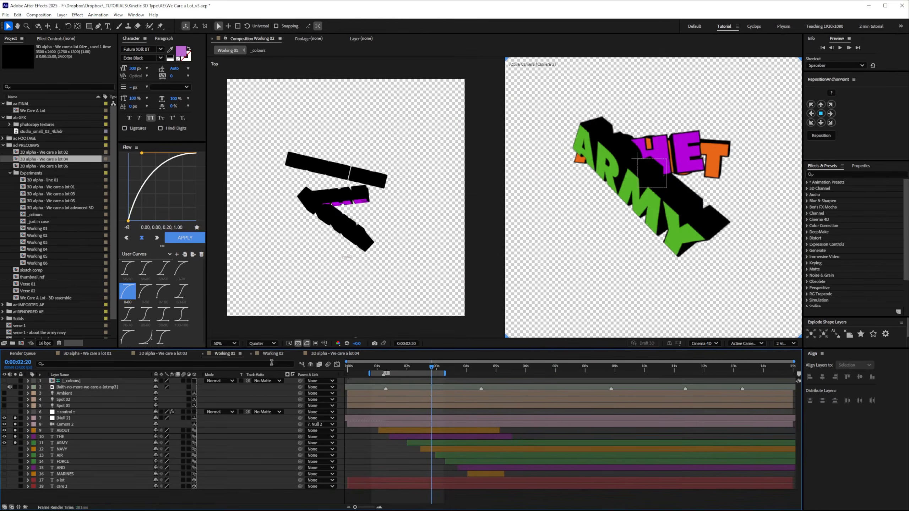
{"action": "left_click", "coordinate": [272, 353]}
{"action": "left_click", "coordinate": [335, 354]}
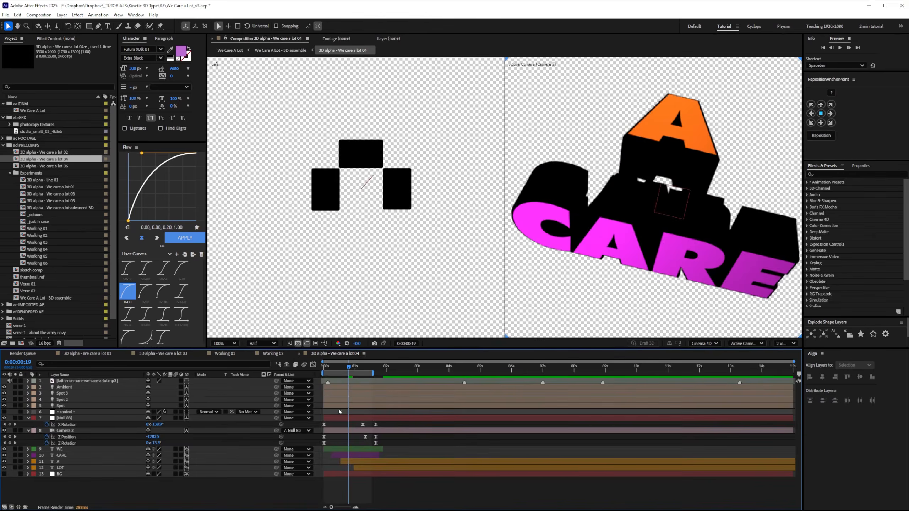
{"action": "key", "text": "space"}
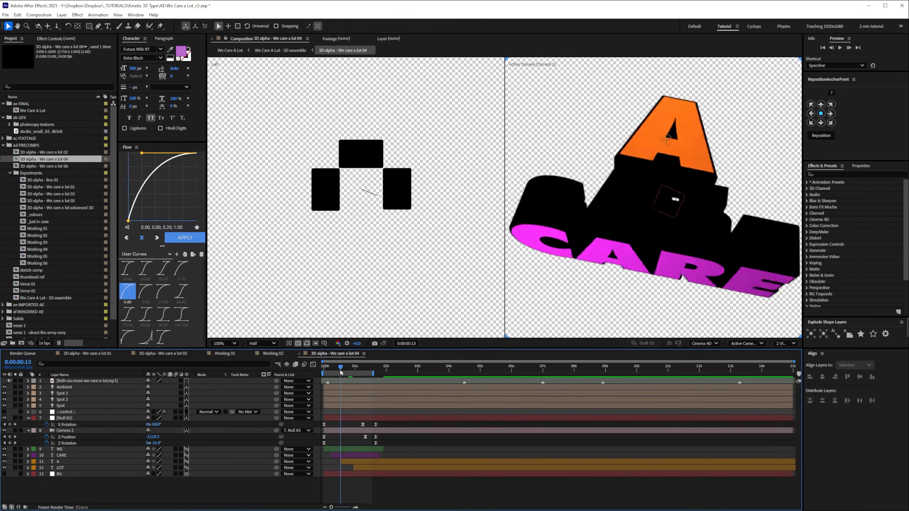
{"action": "key", "text": "space"}
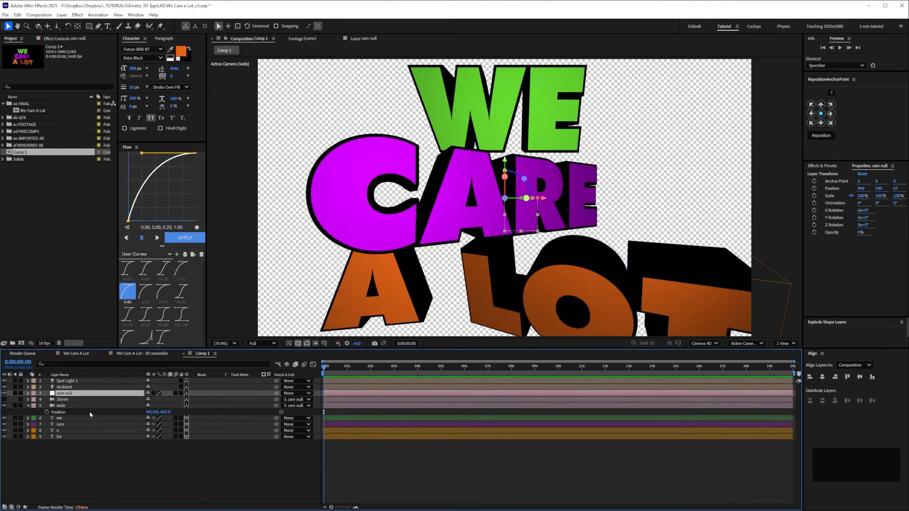
Reveal the cam null's rotation properties and rotate it about the X axis to about 57°
{"action": "key", "text": "r"}
{"action": "left_click_drag", "start_coordinate": [156, 406], "coordinate": [174, 401]}
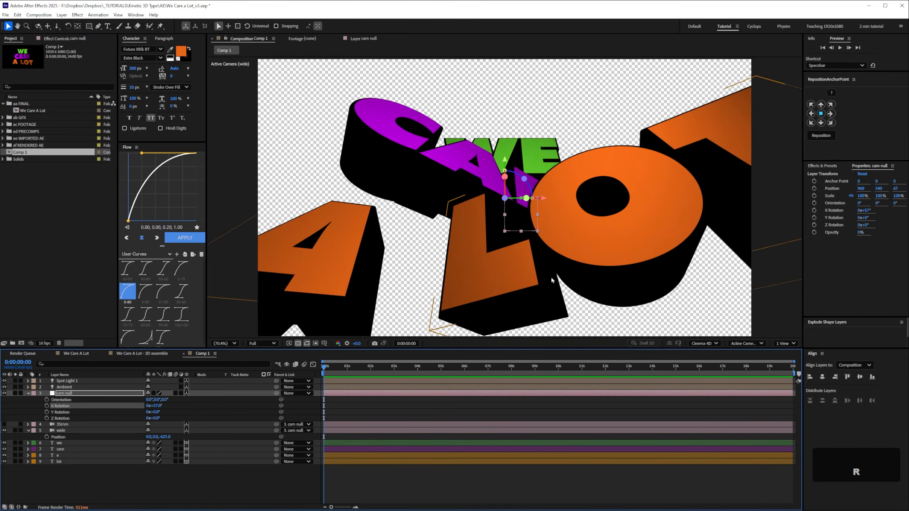
{"action": "key", "text": "Return"}
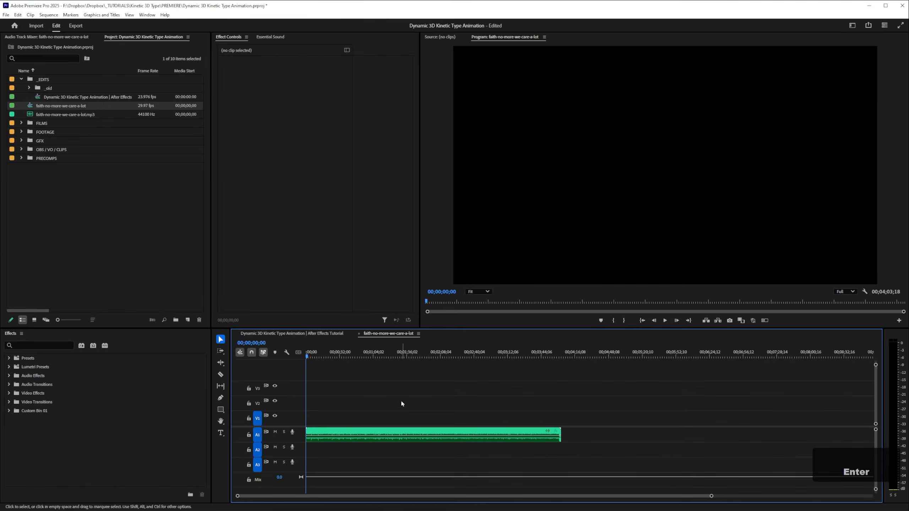
In Premiere Pro, create captions from the transcript of the faith-no-more-we-care-a-lot sequence with the Subtitle default preset
{"action": "left_click", "coordinate": [129, 15]}
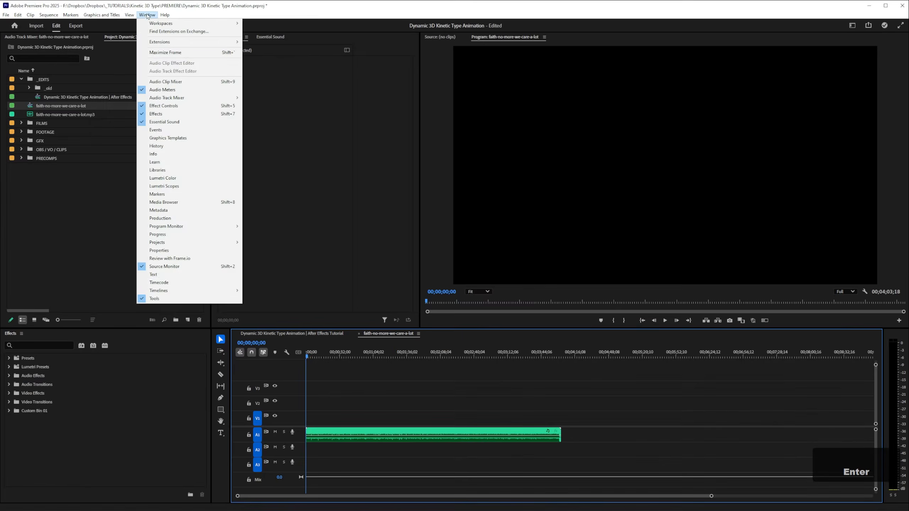
{"action": "left_click", "coordinate": [172, 275]}
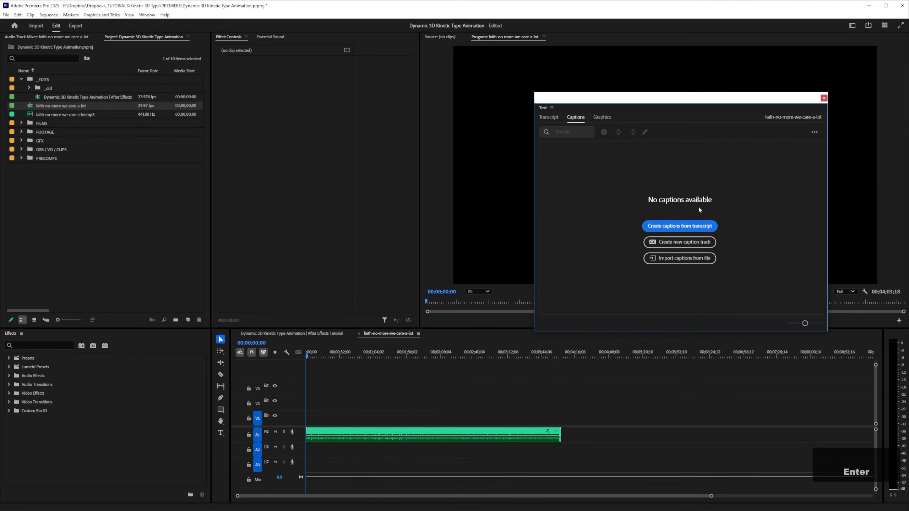
{"action": "left_click", "coordinate": [675, 229]}
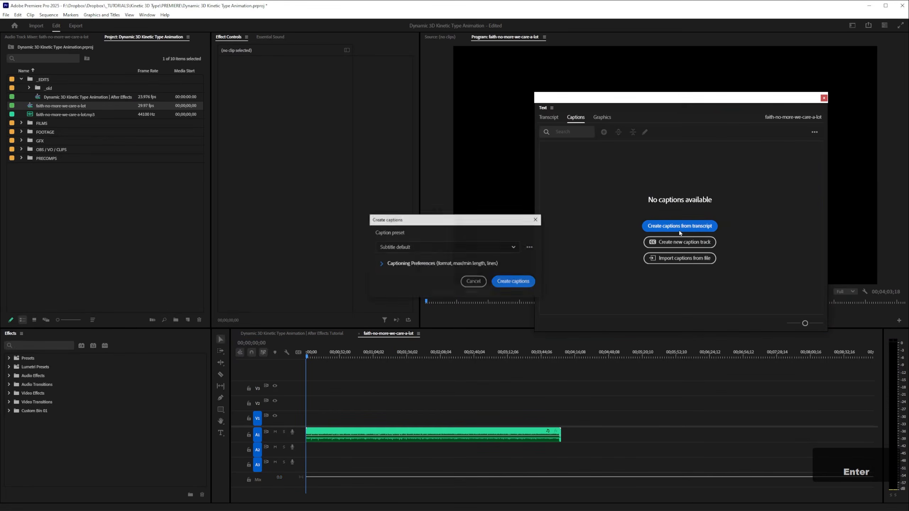
{"action": "left_click", "coordinate": [508, 283]}
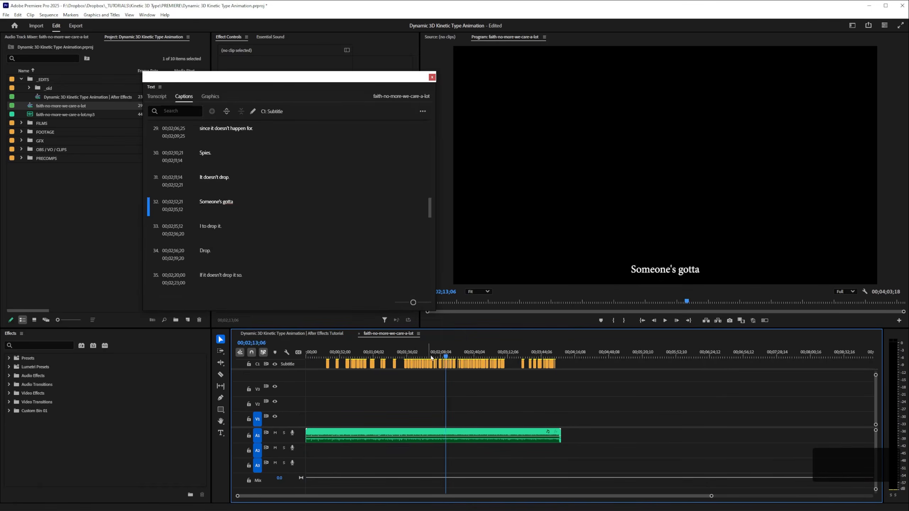
Review the generated captions along the song and compare them with the We Care a Lot lyrics in the browser
{"action": "left_click_drag", "start_coordinate": [446, 356], "coordinate": [469, 357]}
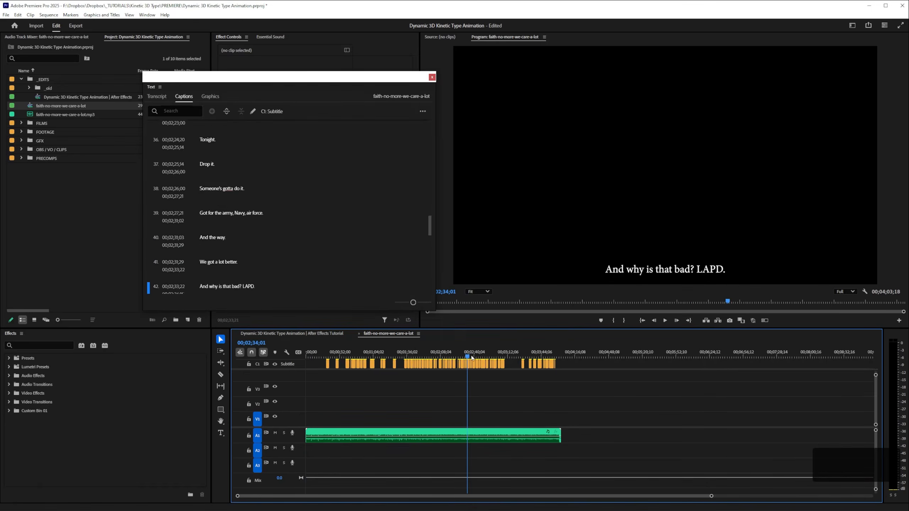
{"action": "left_click_drag", "start_coordinate": [469, 356], "coordinate": [477, 356]}
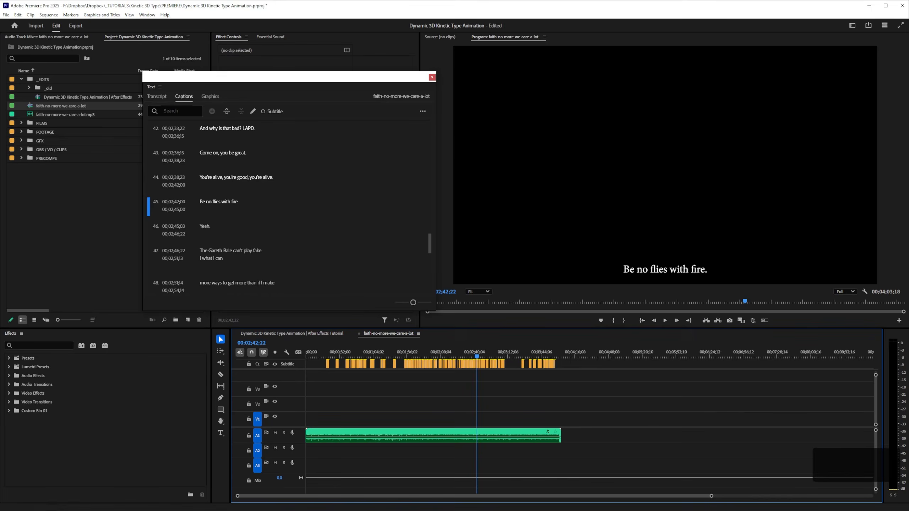
{"action": "left_click_drag", "start_coordinate": [532, 122], "coordinate": [572, 57]}
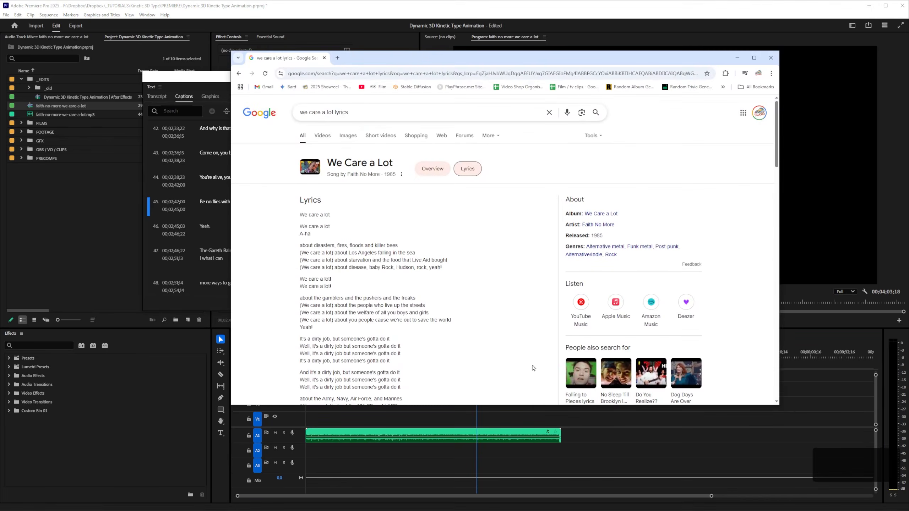
{"action": "left_click", "coordinate": [788, 406]}
{"action": "key", "text": "space"}
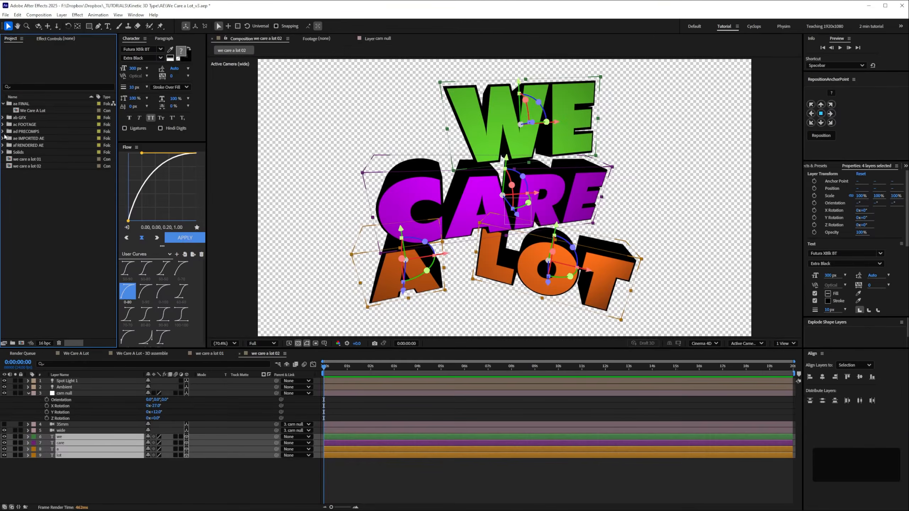
Switch back to After Effects, open the sketch comp from the ad PRECOMPS folder, and preview it with audio
{"action": "left_click", "coordinate": [3, 132]}
{"action": "double_click", "coordinate": [25, 167]}
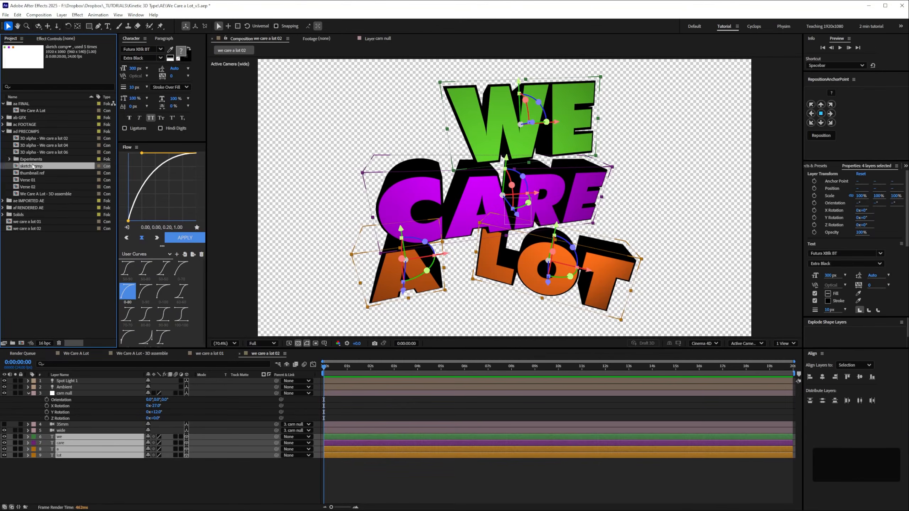
{"action": "key", "text": "KP_Decimal"}
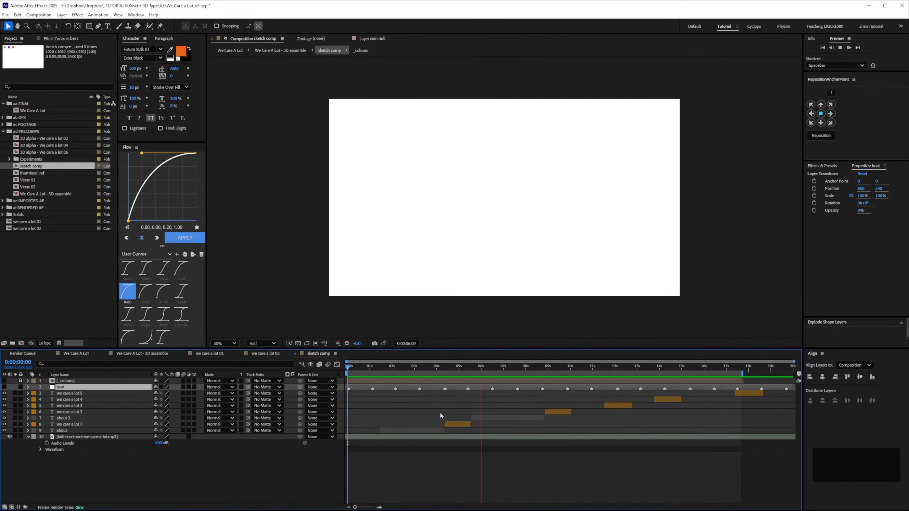
{"action": "key", "text": "space"}
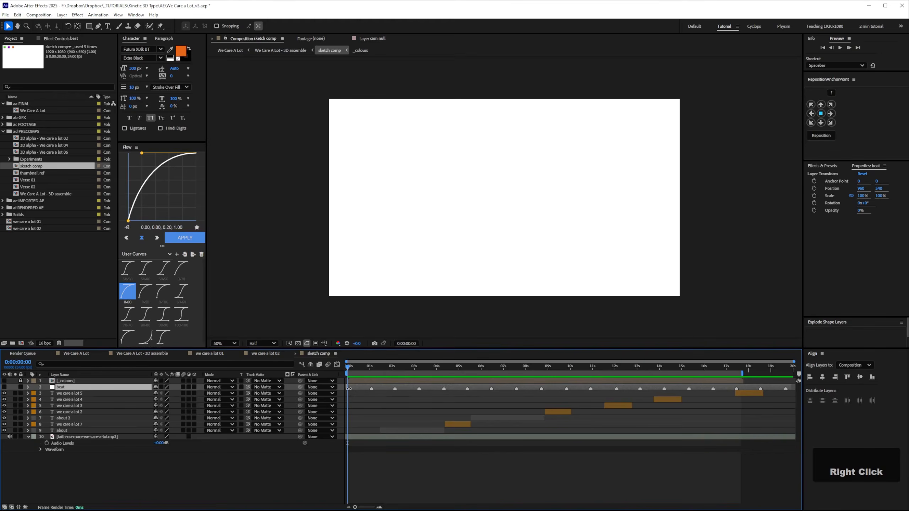
Delete all markers on the beat layer and add new ones in time with the music during playback
{"action": "right_click", "coordinate": [347, 390]}
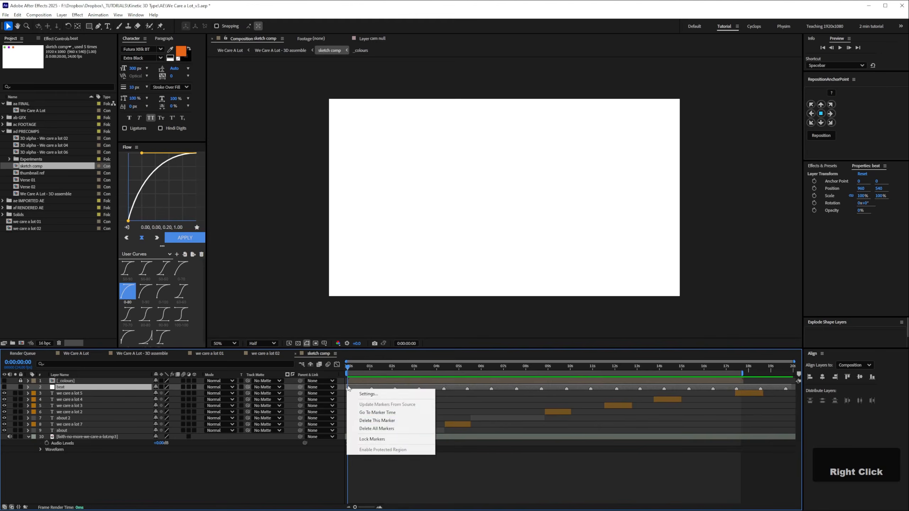
{"action": "left_click", "coordinate": [380, 429]}
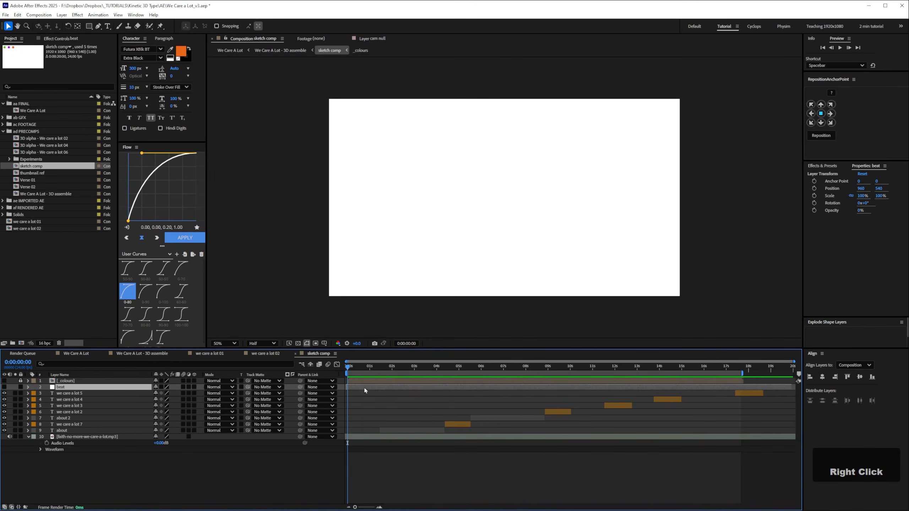
{"action": "key", "text": "KP_Decimal"}
{"action": "key", "text": "KP_Multiply"}
{"action": "key", "text": "KP_Multiply"}
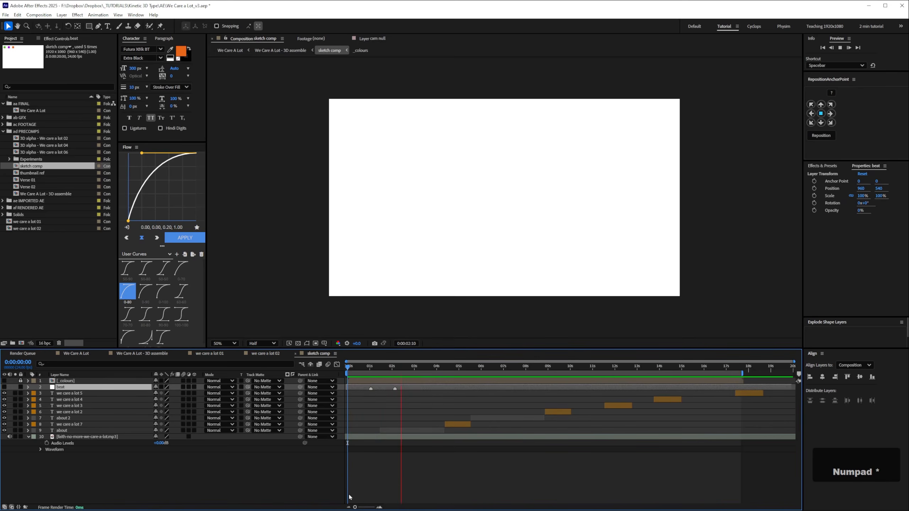
{"action": "key", "text": "KP_Multiply"}
{"action": "key", "text": "KP_Multiply"}
{"action": "key", "text": "KP_Multiply"}
{"action": "key", "text": "space"}
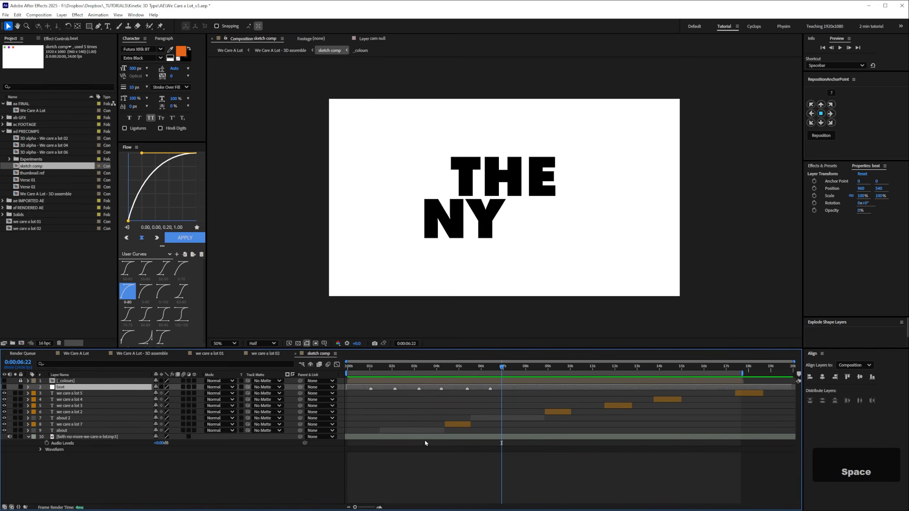
Check the new beat markers against playback and undo the marker replacement
{"action": "mouse_move", "coordinate": [376, 367]}
{"action": "left_mouse_down"}
{"action": "mouse_move", "coordinate": [421, 369]}
{"action": "mouse_move", "coordinate": [378, 373]}
{"action": "left_mouse_up"}
{"action": "key", "text": "space"}
{"action": "key", "text": "ctrl+z"}
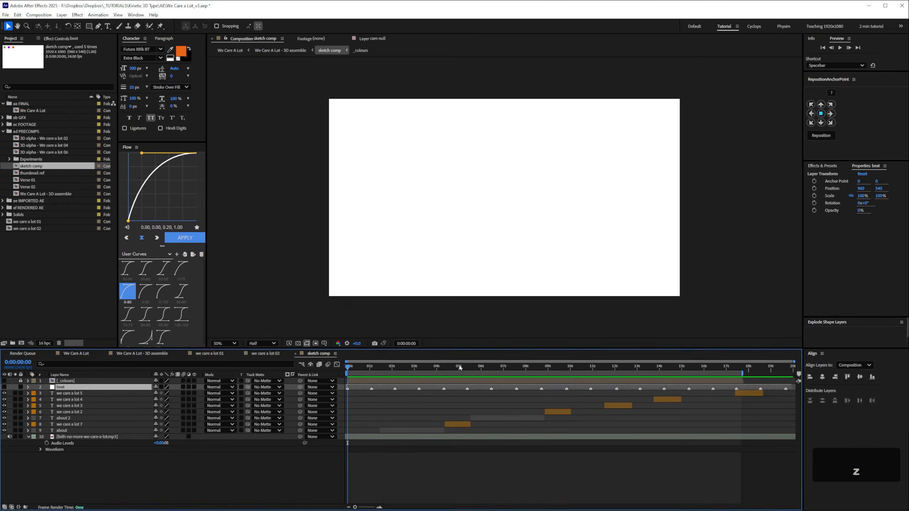
Scrub to the we care a lot 7 text layer and step back frame by frame to inspect its timing
{"action": "left_click_drag", "start_coordinate": [445, 369], "coordinate": [455, 370]}
{"action": "left_click", "coordinate": [459, 425]}
{"action": "key", "text": "Page_Up"}
{"action": "key", "text": "Page_Up"}
{"action": "key", "text": "Page_Up"}
{"action": "key", "text": "Page_Up"}
{"action": "key", "text": "Page_Up"}
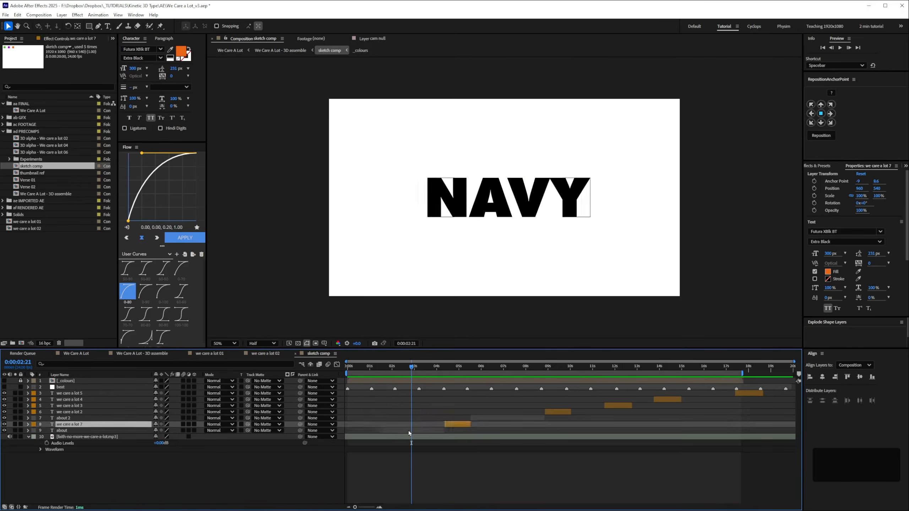
Reveal the about layer's keyframes, scrub through its word changes, and collapse the keyframes
{"action": "left_click", "coordinate": [408, 431]}
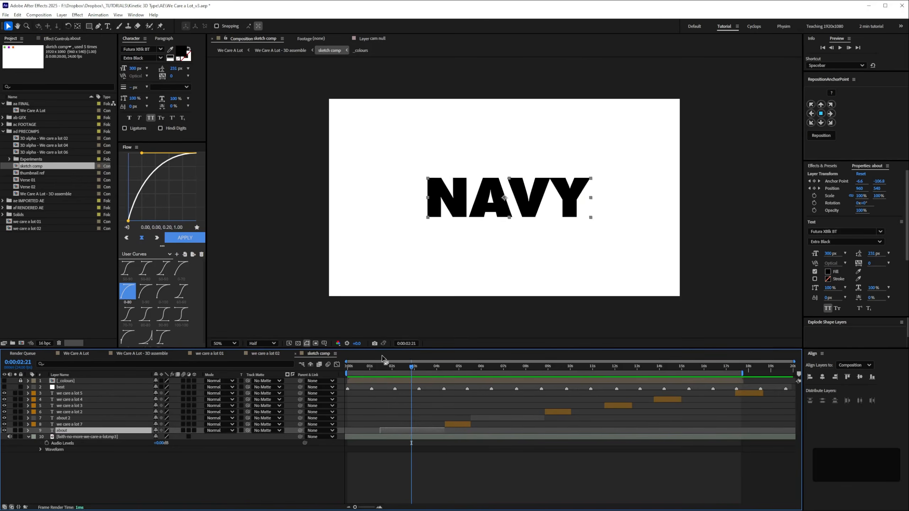
{"action": "left_click", "coordinate": [389, 366]}
{"action": "key", "text": "u"}
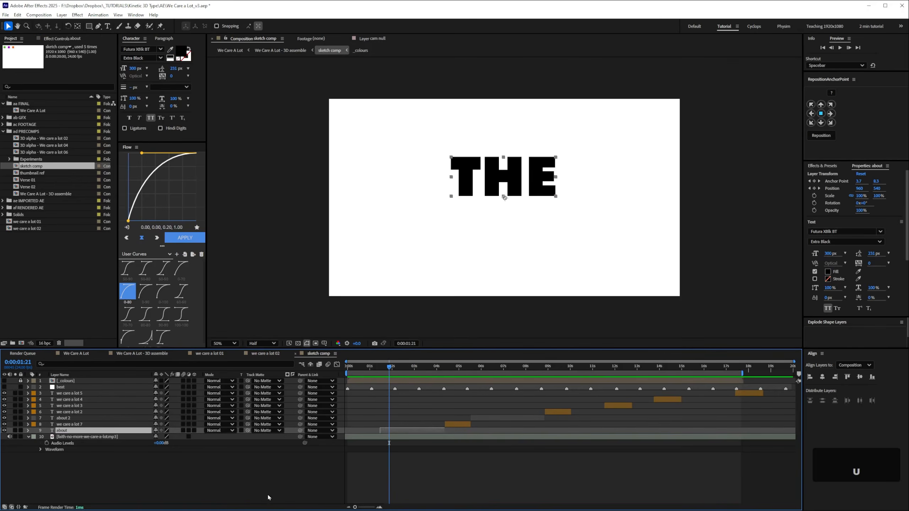
{"action": "mouse_move", "coordinate": [404, 373]}
{"action": "left_mouse_down"}
{"action": "mouse_move", "coordinate": [413, 373]}
{"action": "mouse_move", "coordinate": [394, 373]}
{"action": "mouse_move", "coordinate": [407, 372]}
{"action": "left_mouse_up"}
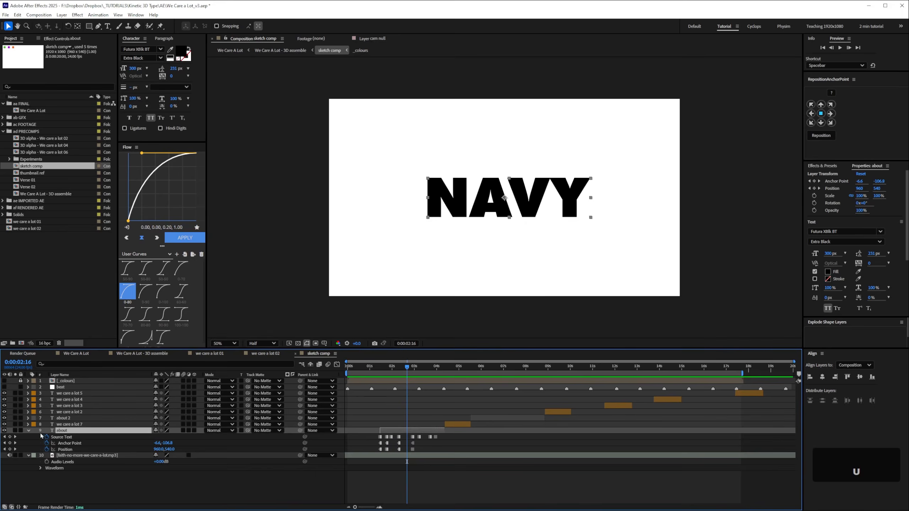
{"action": "key", "text": "u"}
{"action": "left_click_drag", "start_coordinate": [415, 372], "coordinate": [465, 371]}
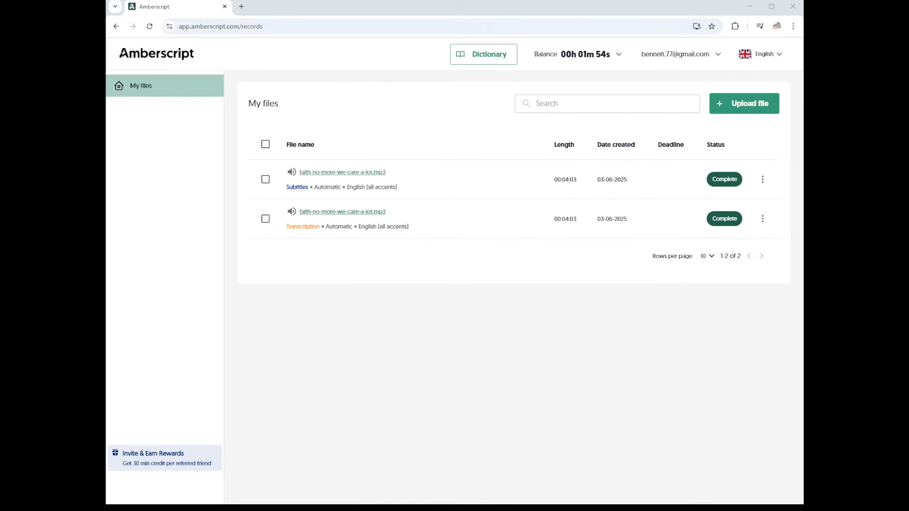
In Amberscript, open the song's subtitles file and examine the custom rules for creating subtitles
{"action": "left_click", "coordinate": [306, 191]}
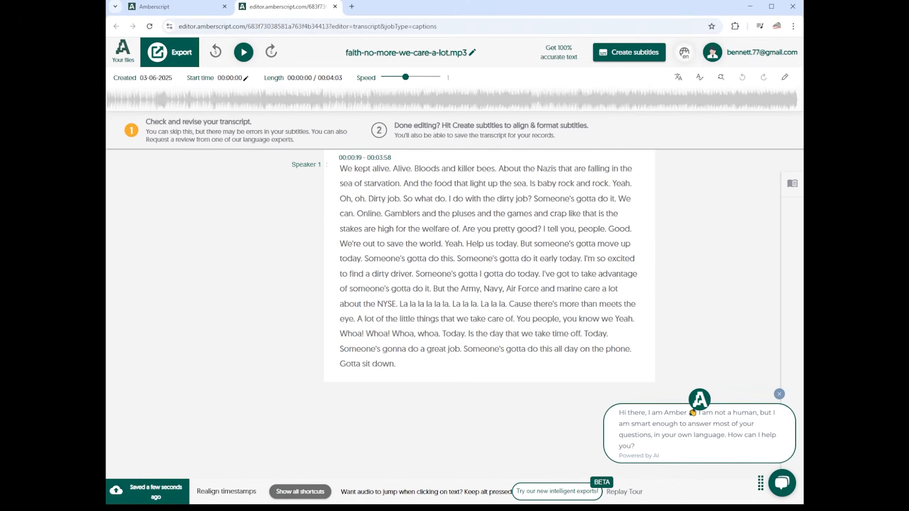
{"action": "left_click", "coordinate": [641, 53]}
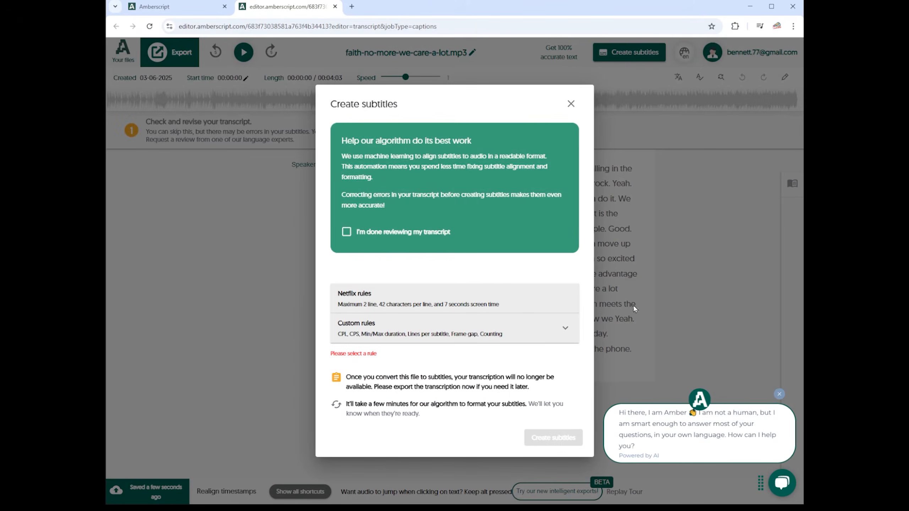
{"action": "left_click", "coordinate": [562, 333]}
{"action": "left_click_drag", "start_coordinate": [593, 343], "coordinate": [610, 451]}
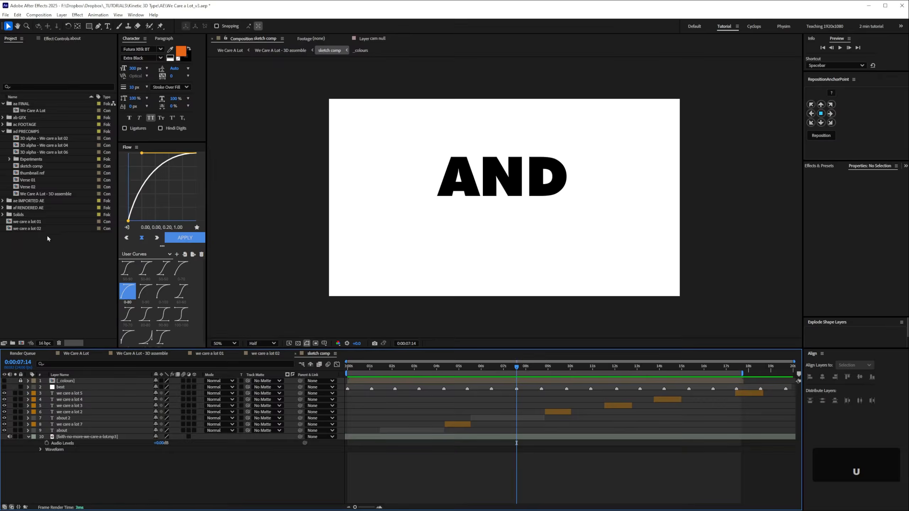
Duplicate the we care a lot 02 composition, rename the copy verse 1, and open it
{"action": "left_click", "coordinate": [30, 231]}
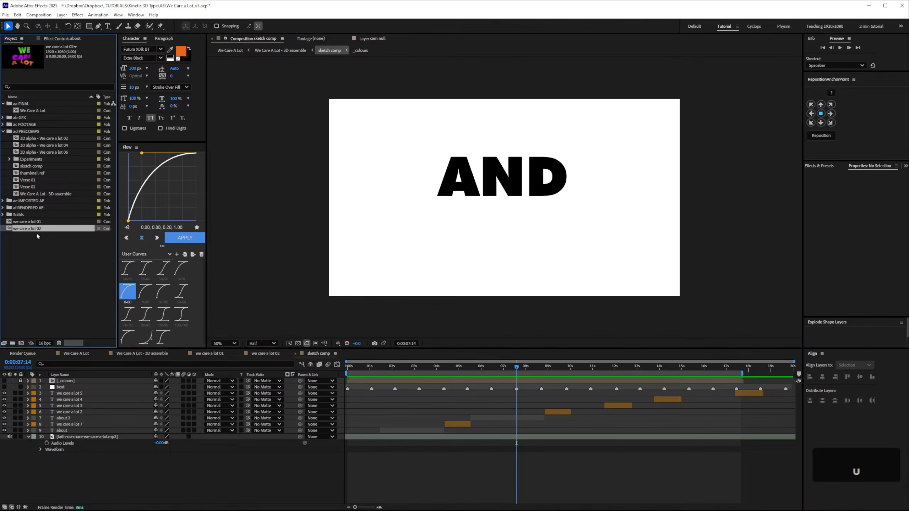
{"action": "key", "text": "ctrl+d"}
{"action": "key", "text": "Return"}
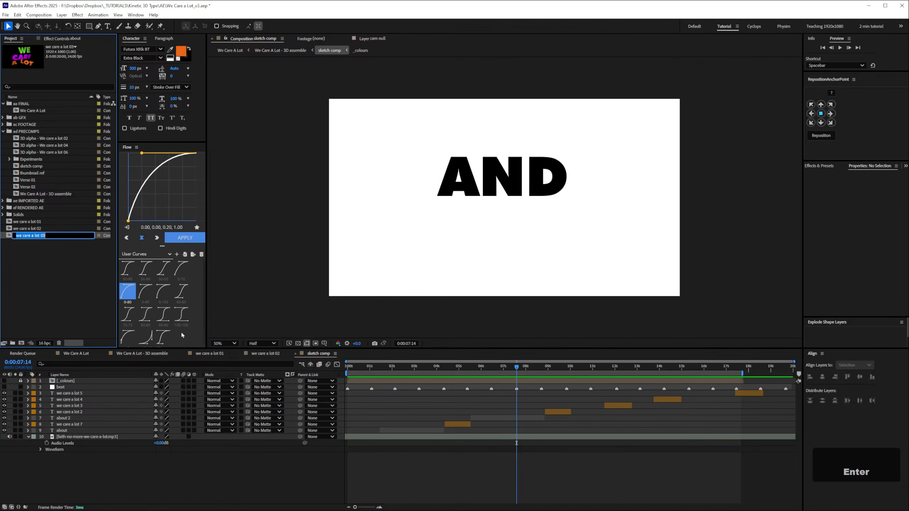
{"action": "type", "text": "verse 1"}
{"action": "key", "text": "Return"}
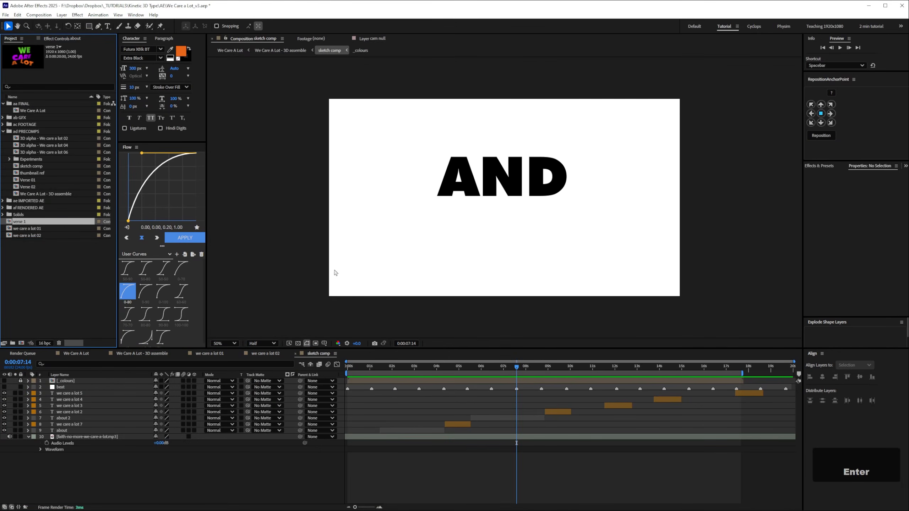
{"action": "double_click", "coordinate": [29, 222]}
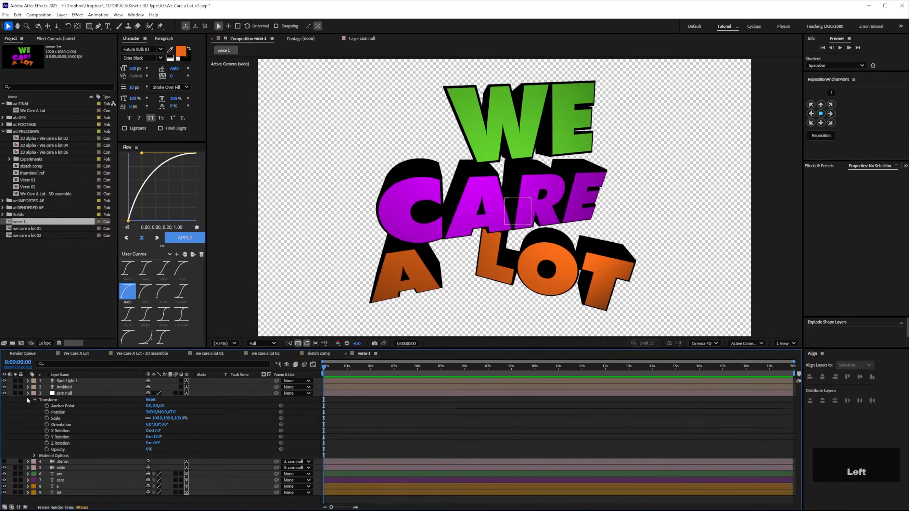
Turn off the Spot Light 1 and Ambient lights and add sketch comp as the top layer of verse 1
{"action": "left_click", "coordinate": [28, 393]}
{"action": "left_click_drag", "start_coordinate": [4, 381], "coordinate": [4, 386]}
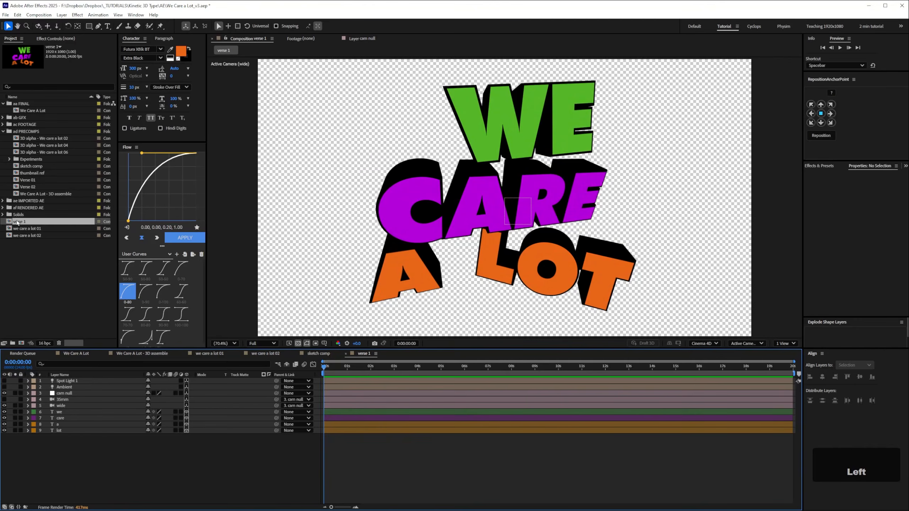
{"action": "mouse_move", "coordinate": [30, 168]}
{"action": "left_mouse_down"}
{"action": "mouse_move", "coordinate": [32, 380]}
{"action": "mouse_move", "coordinate": [54, 383]}
{"action": "mouse_move", "coordinate": [27, 388]}
{"action": "left_mouse_up"}
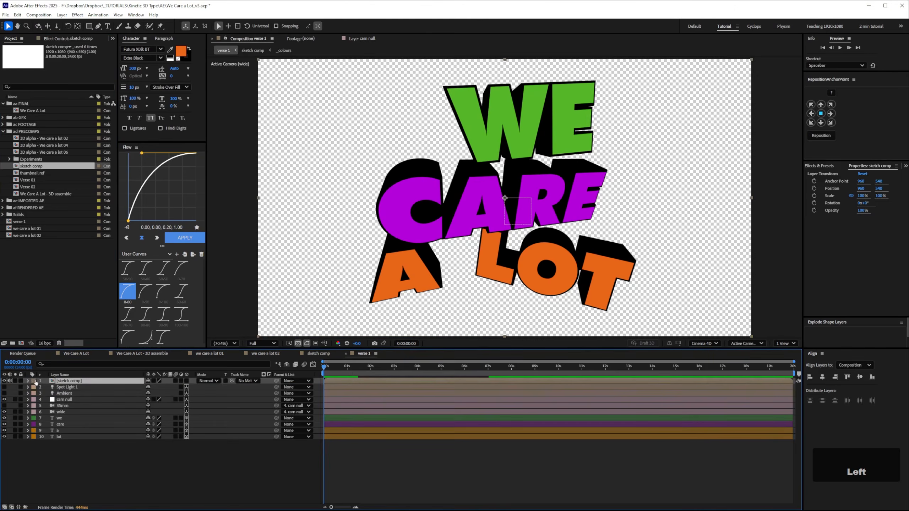
Go to the ABOUT moment in the sketch comp, around 0:00:01:16, and replace the lot layer's text with ABOUT
{"action": "left_click_drag", "start_coordinate": [353, 371], "coordinate": [449, 369]}
{"action": "double_click", "coordinate": [64, 437]}
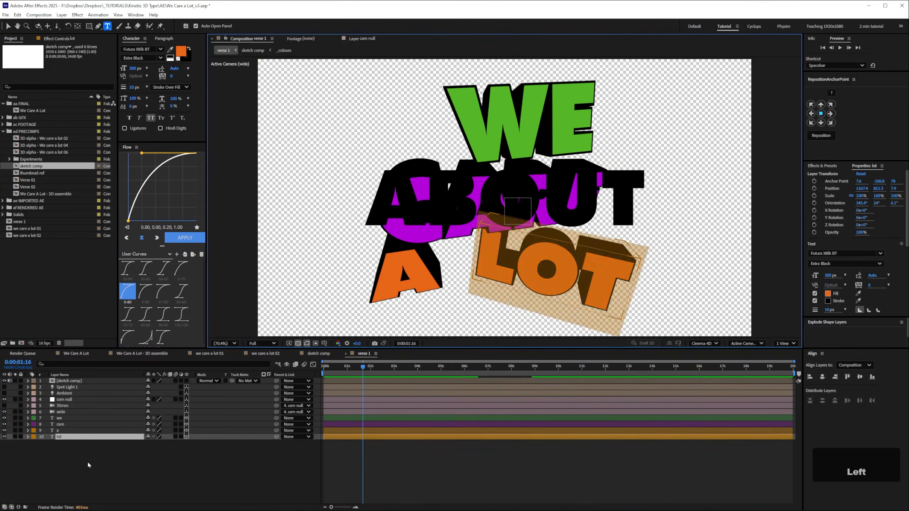
{"action": "type", "text": "about"}
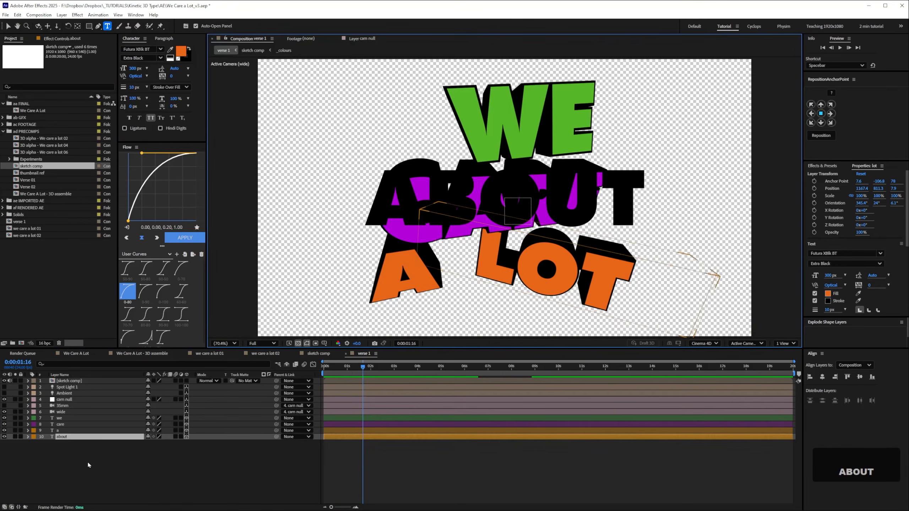
{"action": "left_click", "coordinate": [123, 481]}
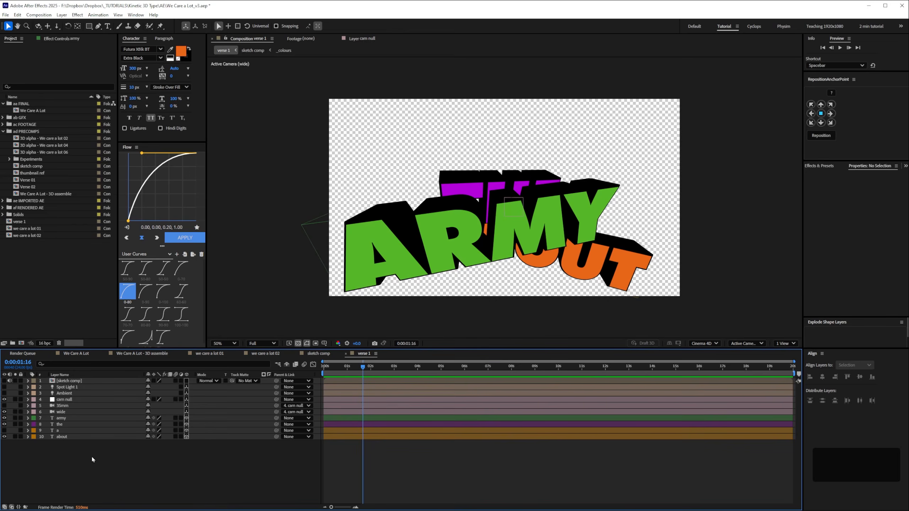
Solo sketch comp to find where ABOUT appears and set a cam null Position keyframe at 0:00:01:11
{"action": "left_click", "coordinate": [65, 400]}
{"action": "key", "text": "p"}
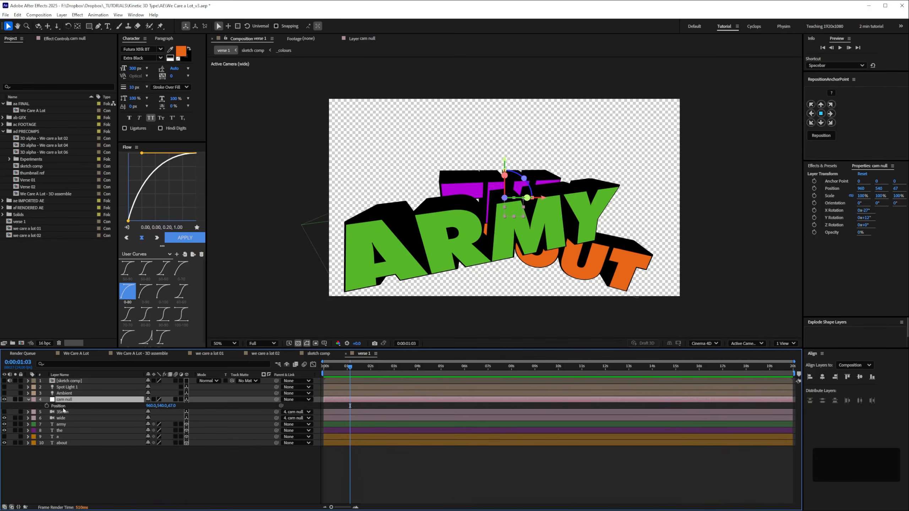
{"action": "left_click", "coordinate": [71, 444]}
{"action": "left_click", "coordinate": [15, 381]}
{"action": "left_click_drag", "start_coordinate": [350, 367], "coordinate": [358, 368]}
{"action": "left_click", "coordinate": [47, 406]}
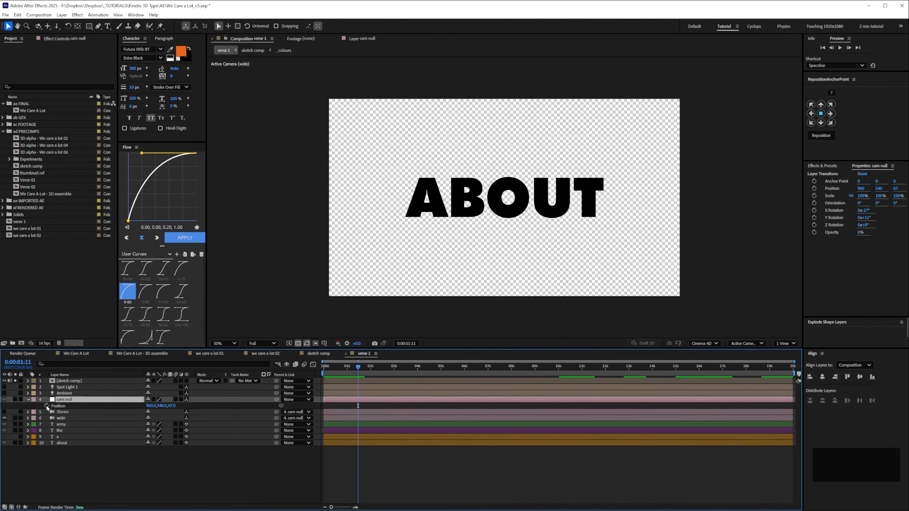
Add a second cam null Position keyframe at 0:00:02:02, where ARMY is on screen
{"action": "left_click_drag", "start_coordinate": [366, 368], "coordinate": [371, 368]}
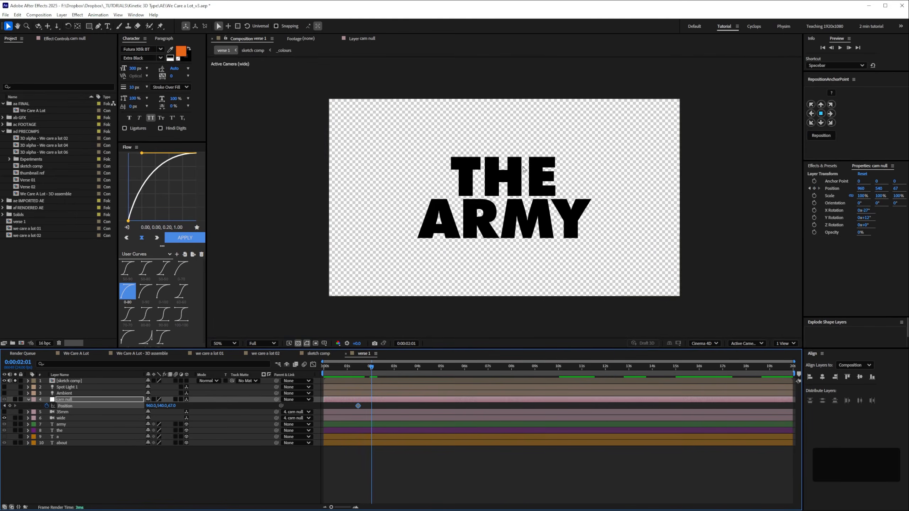
{"action": "left_click_drag", "start_coordinate": [369, 369], "coordinate": [372, 370]}
{"action": "left_click", "coordinate": [10, 406]}
Scale the sketch comp layer to 54%, place it in the frame's upper-left corner as a reference, and unsolo it
{"action": "left_click", "coordinate": [129, 382]}
{"action": "key", "text": "s"}
{"action": "left_click_drag", "start_coordinate": [155, 387], "coordinate": [139, 388]}
{"action": "mouse_move", "coordinate": [482, 230]}
{"action": "left_mouse_down"}
{"action": "mouse_move", "coordinate": [376, 183]}
{"action": "mouse_move", "coordinate": [363, 169]}
{"action": "left_mouse_up"}
{"action": "left_click", "coordinate": [14, 381]}
At Third preview resolution, set cam null's Position keyframes to about 1160, 784.7, 37 for ABOUT and 885.7, 583.2, -34.3 for ARMY
{"action": "left_click", "coordinate": [4, 412]}
{"action": "left_click", "coordinate": [67, 412]}
{"action": "left_click", "coordinate": [262, 343]}
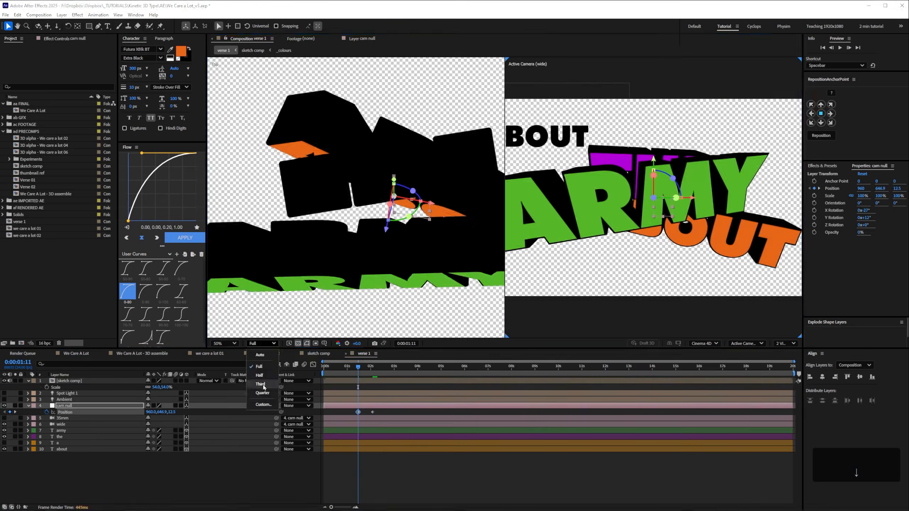
{"action": "left_click", "coordinate": [272, 385]}
{"action": "left_click", "coordinate": [64, 405]}
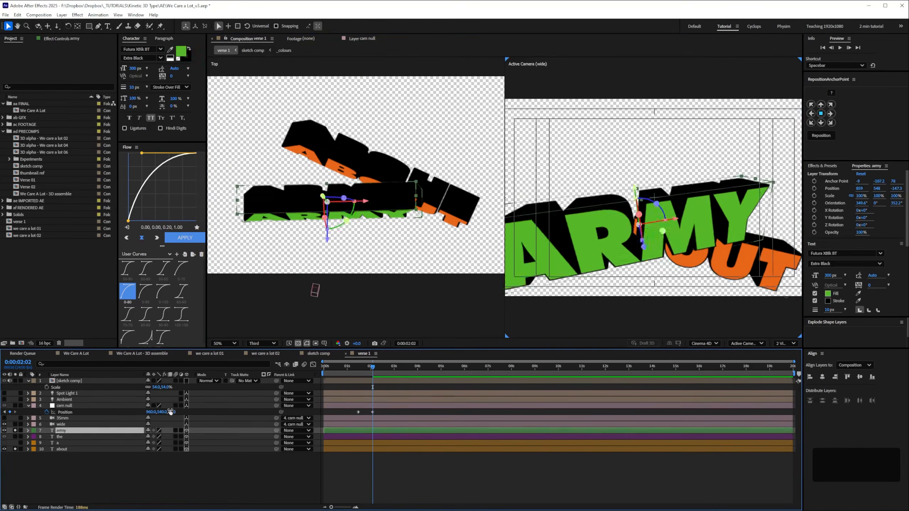
{"action": "left_click_drag", "start_coordinate": [173, 412], "coordinate": [164, 412]}
Shift the about and army layers so each starts just before its cam null Position keyframe, and play the result
{"action": "left_click", "coordinate": [343, 451]}
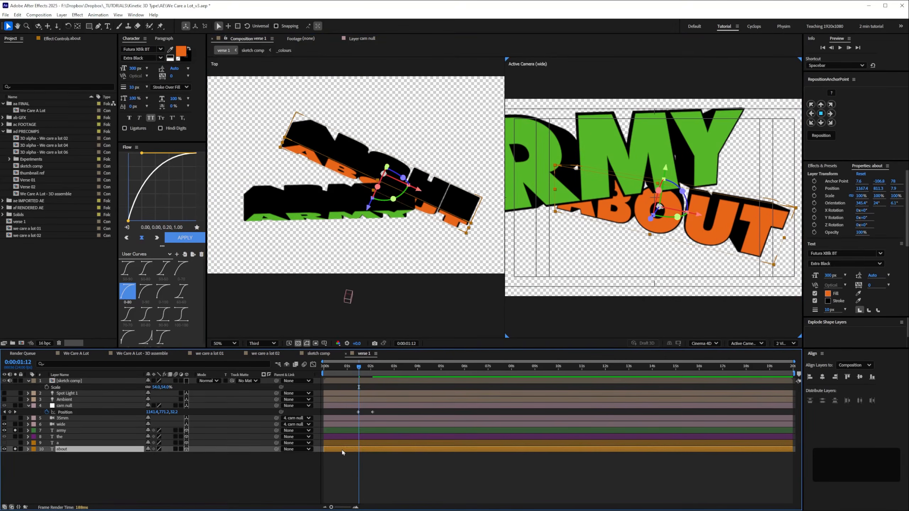
{"action": "left_click_drag", "start_coordinate": [343, 451], "coordinate": [375, 451]}
{"action": "left_click", "coordinate": [345, 431]}
{"action": "left_click_drag", "start_coordinate": [346, 431], "coordinate": [391, 432]}
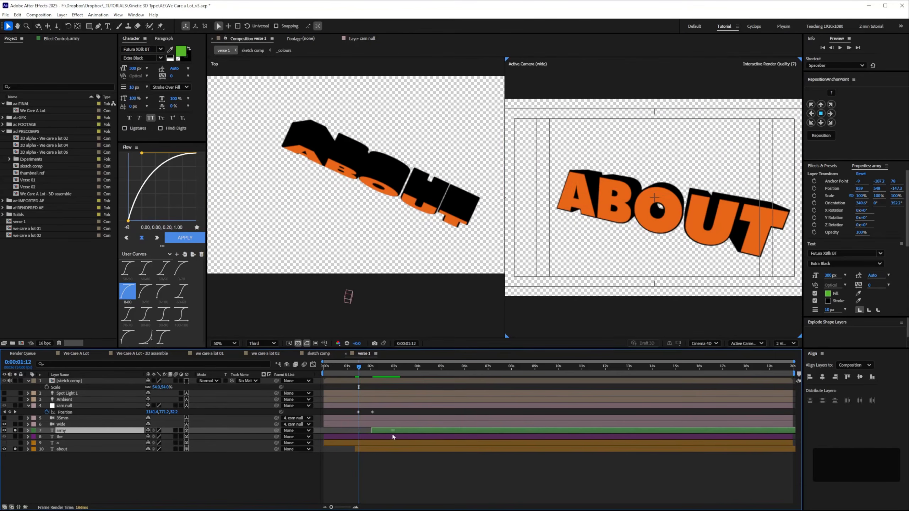
{"action": "left_click", "coordinate": [396, 465]}
{"action": "key", "text": "space"}
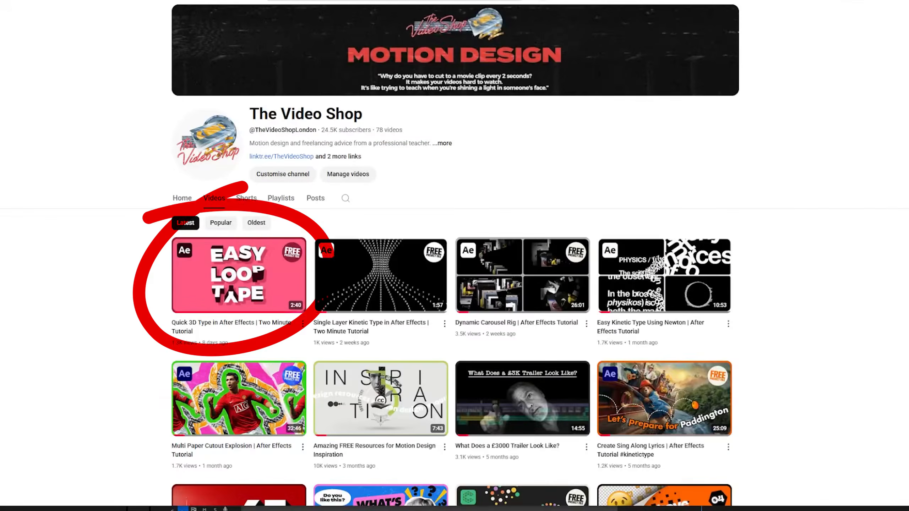
{"action": "scroll", "coordinate": [450, 251], "scroll_direction": "down", "scroll_amount": 20}
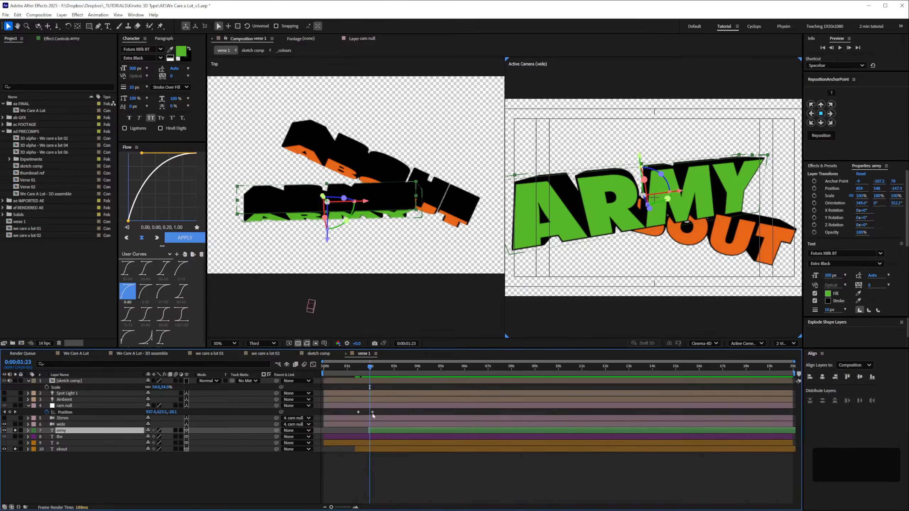
Make the "the" layer start between the starts of the about and army layers
{"action": "left_click", "coordinate": [60, 437]}
{"action": "left_click", "coordinate": [363, 369]}
{"action": "key", "text": "Page_Down"}
{"action": "key", "text": "alt+bracketleft"}
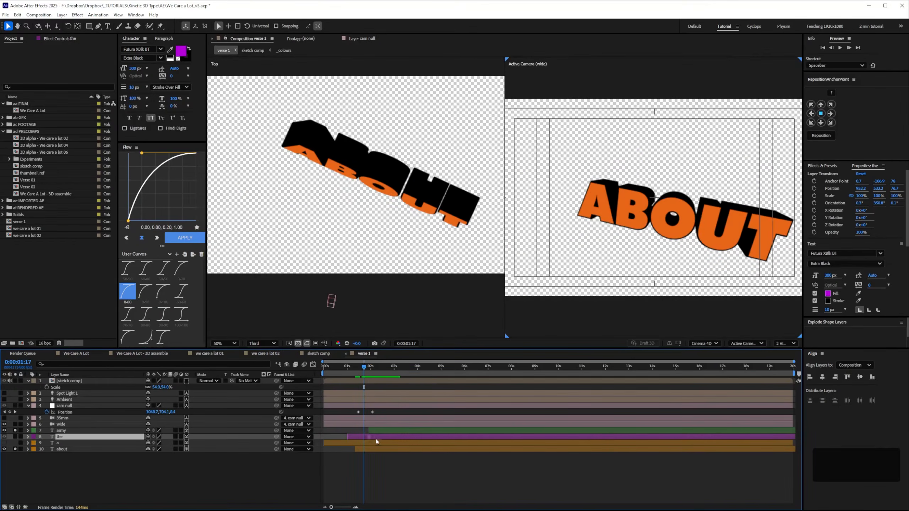
Switch to a single composition view and set the work area from 0:00:01:00 to about 0:00:02:15
{"action": "left_click", "coordinate": [786, 344]}
{"action": "left_click", "coordinate": [783, 355]}
{"action": "left_click_drag", "start_coordinate": [357, 367], "coordinate": [384, 369]}
{"action": "key", "text": "b"}
{"action": "key", "text": "n"}
Preview the ABOUT THE ARMY camera move several times within the work area
{"action": "key", "text": "space"}
{"action": "key", "text": "KP_0"}
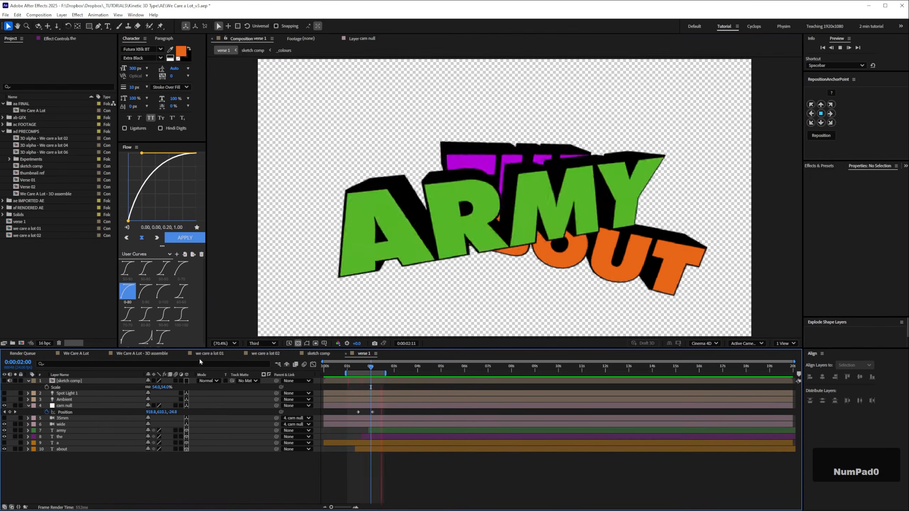
{"action": "key", "text": "space"}
{"action": "key", "text": "KP_0"}
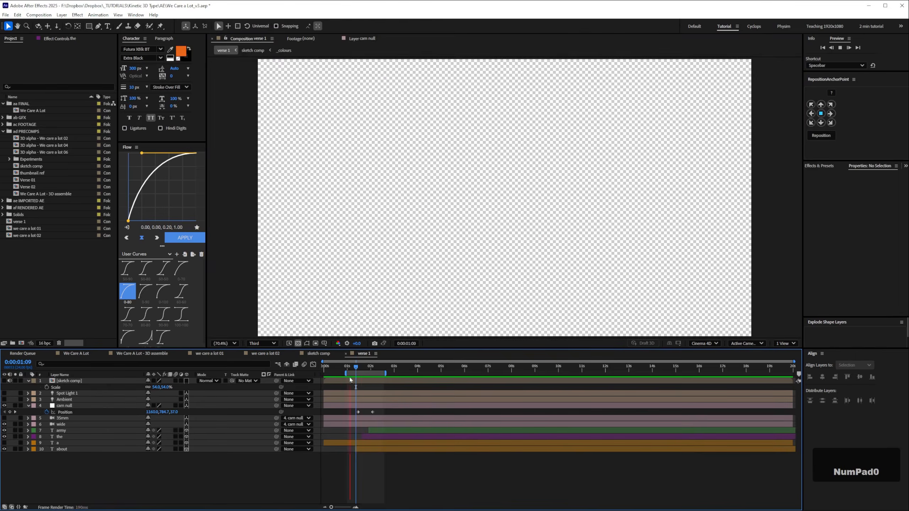
{"action": "key", "text": "space"}
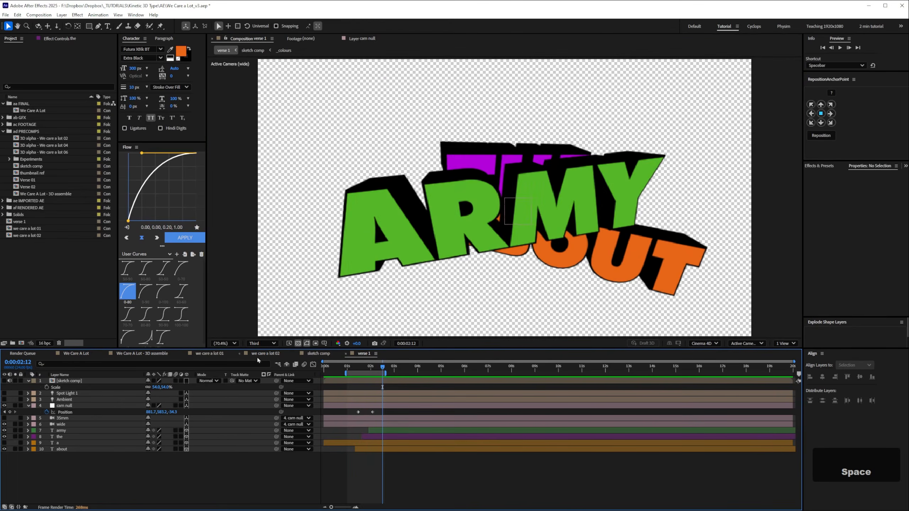
Keyframe cam null's Orientation at 0:00:01:11 and at the second Position keyframe, ending at 16°, 342°, 355°
{"action": "left_click", "coordinate": [363, 368]}
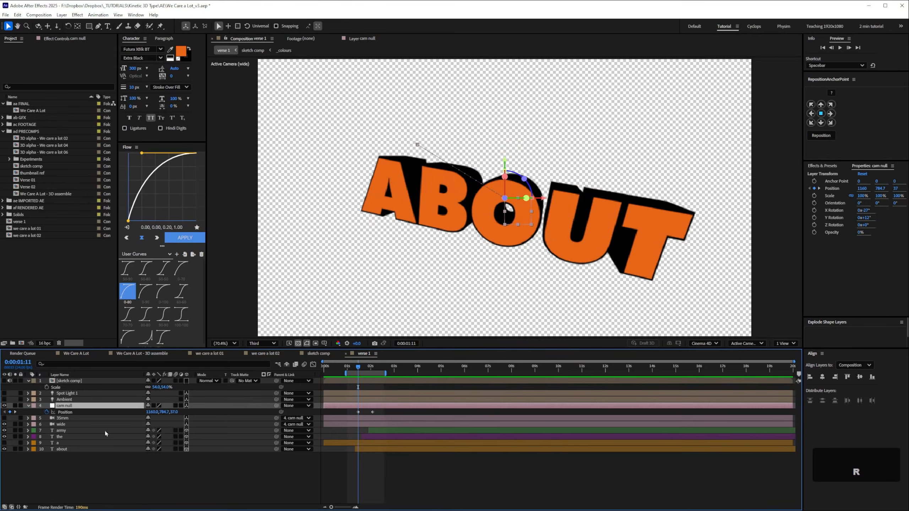
{"action": "key", "text": "r"}
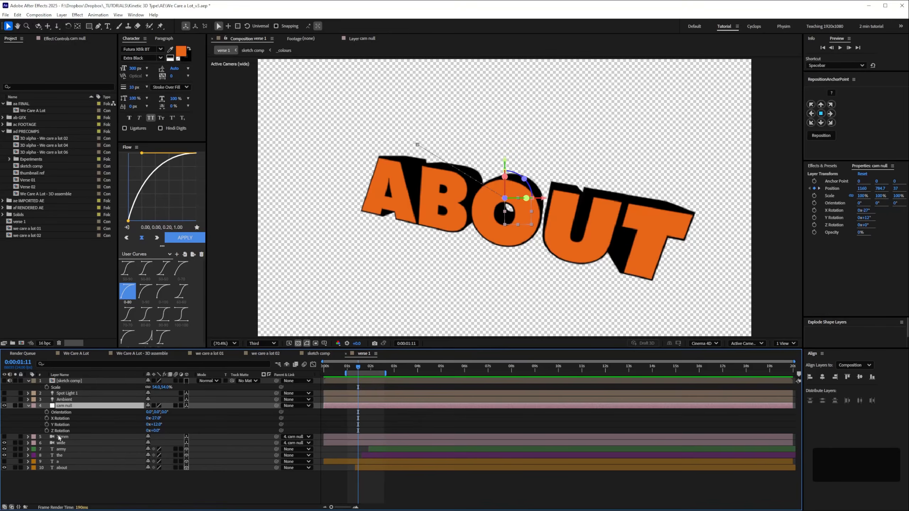
{"action": "left_click", "coordinate": [47, 412]}
{"action": "left_click_drag", "start_coordinate": [156, 412], "coordinate": [173, 412]}
{"action": "key", "text": "u"}
{"action": "left_click_drag", "start_coordinate": [357, 368], "coordinate": [373, 367]}
{"action": "left_click_drag", "start_coordinate": [159, 419], "coordinate": [141, 419]}
Enlarge the timeline scale, set the work area's end near 0:00:02:17, and preview the rotating camera move
{"action": "left_click", "coordinate": [379, 474]}
{"action": "key", "text": "="}
{"action": "key", "text": "n"}
{"action": "key", "text": "KP_0"}
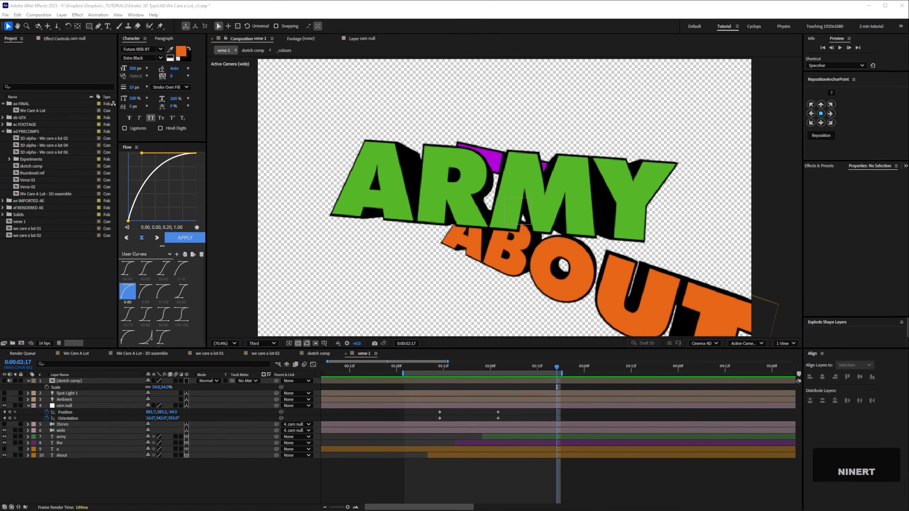
Switch to the browser page Top Five AE Expressions and copy the full Intertial Bounce v1.2 expression code
{"action": "key", "text": "alt+Tab"}
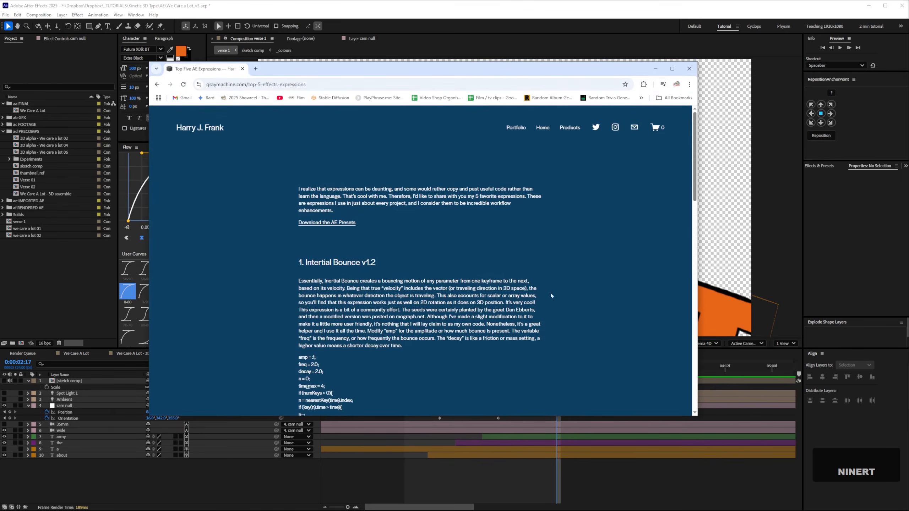
{"action": "scroll", "coordinate": [514, 331], "scroll_direction": "down", "scroll_amount": 4}
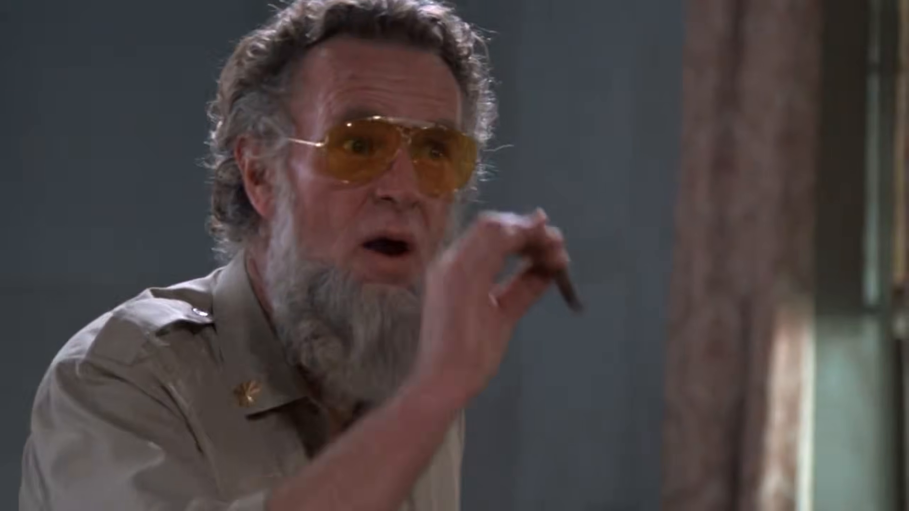
{"action": "left_click_drag", "start_coordinate": [341, 374], "coordinate": [298, 241]}
{"action": "key", "text": "ctrl+c"}
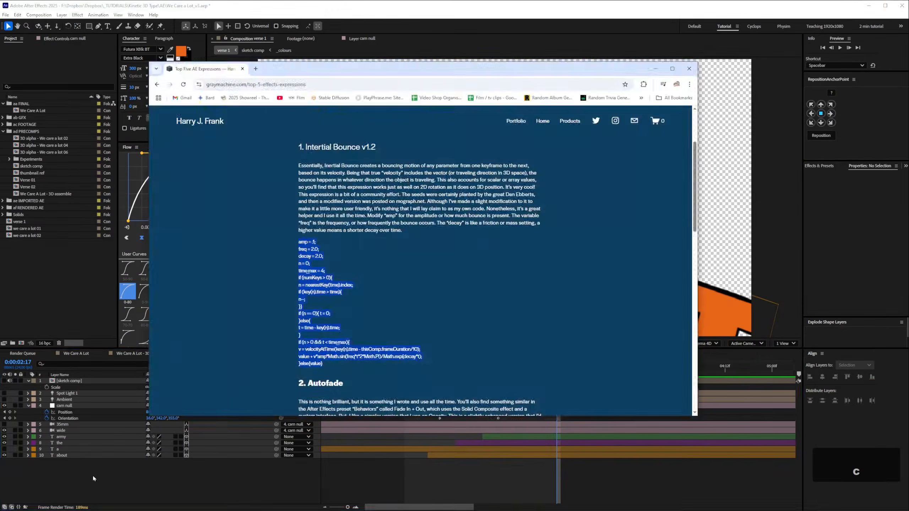
Back in After Effects, apply the copied bounce expression to cam null's Position
{"action": "left_click", "coordinate": [92, 475]}
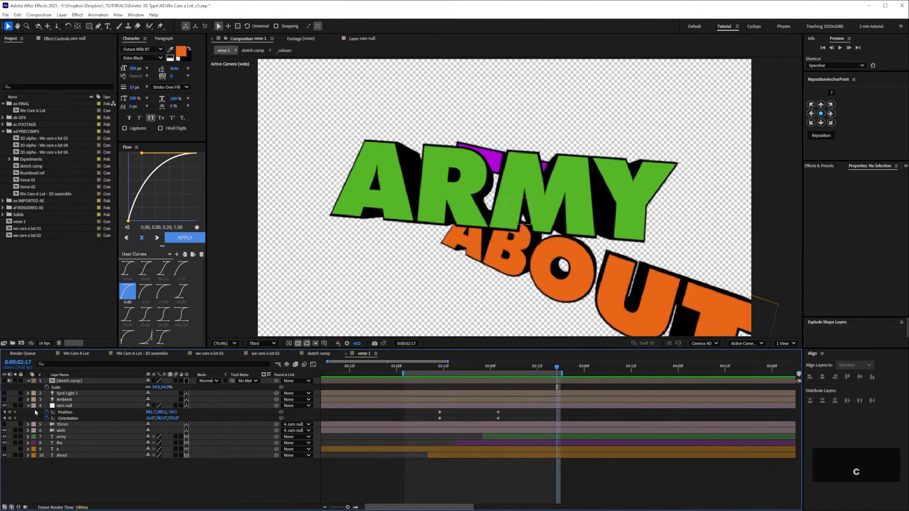
{"action": "left_click", "coordinate": [47, 413], "text": "alt"}
{"action": "key", "text": "ctrl+v"}
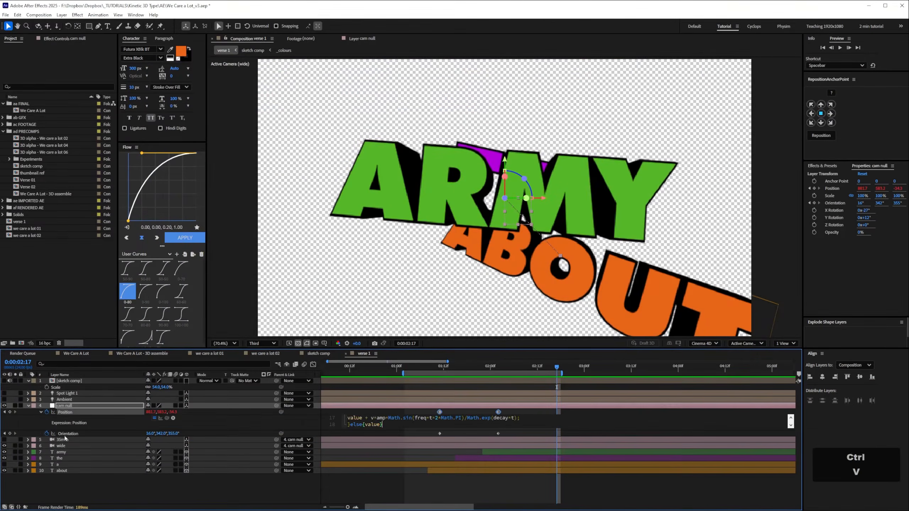
{"action": "left_click", "coordinate": [142, 427]}
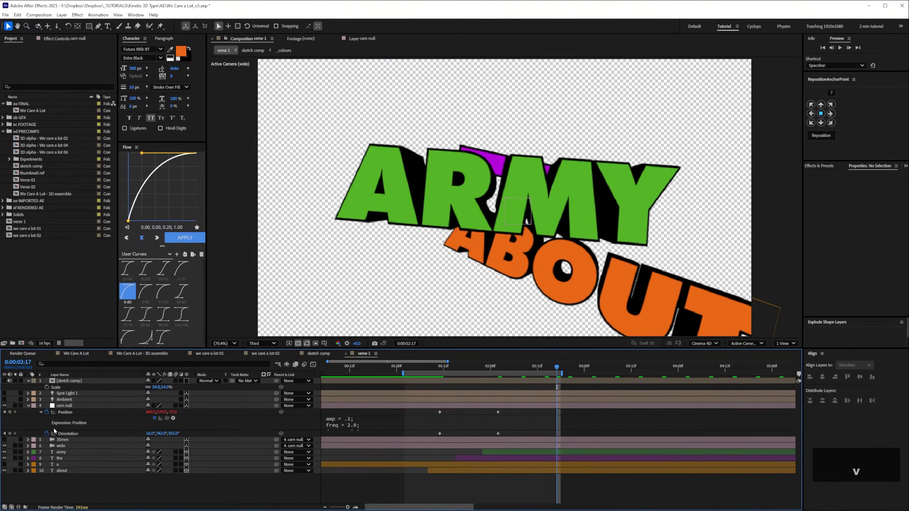
Preview the camera move with the bounce expression on Position
{"action": "key", "text": "Page_Up"}
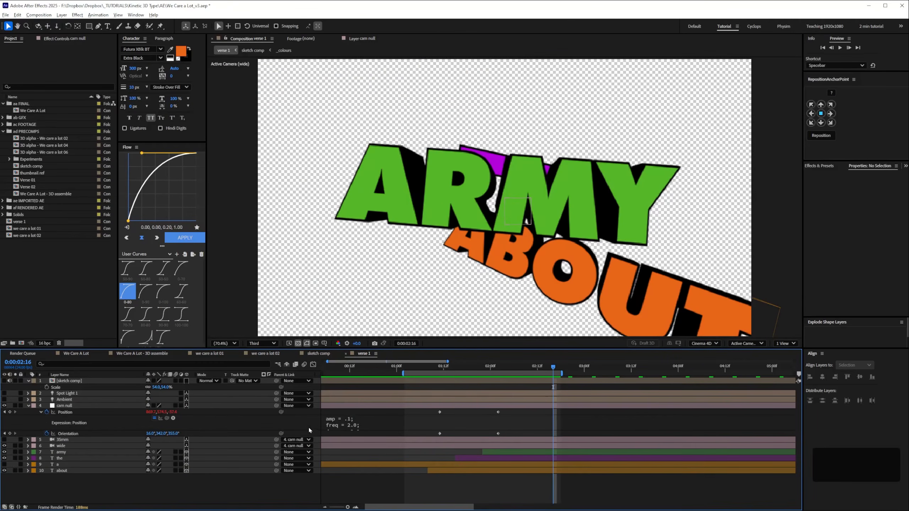
{"action": "key", "text": "space"}
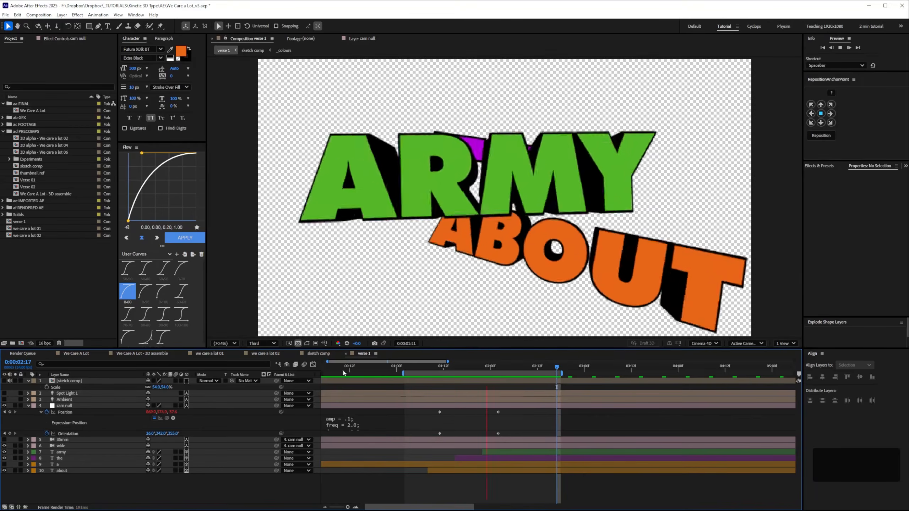
{"action": "key", "text": "space"}
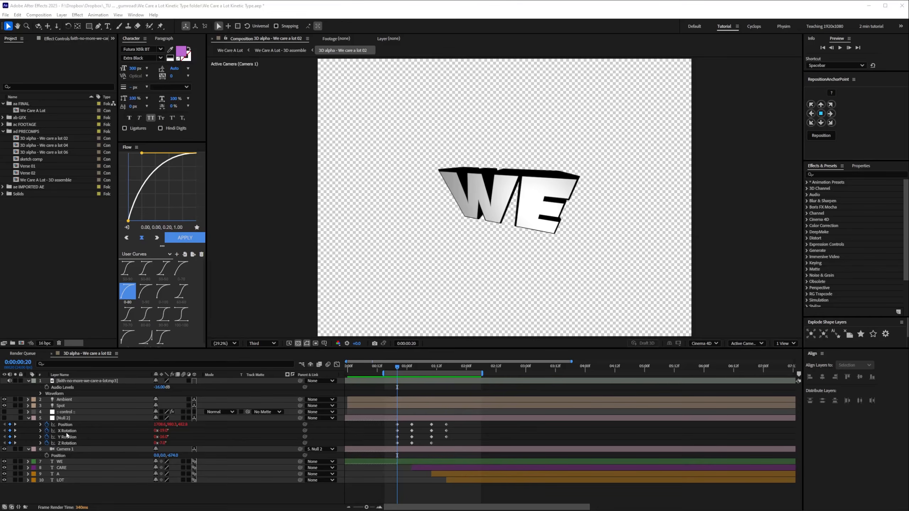
Move between the camera null's keyframes up to 0:00:01:16 and preview the camera move across WE CARE A LOT
{"action": "left_click", "coordinate": [421, 476]}
{"action": "key", "text": "k"}
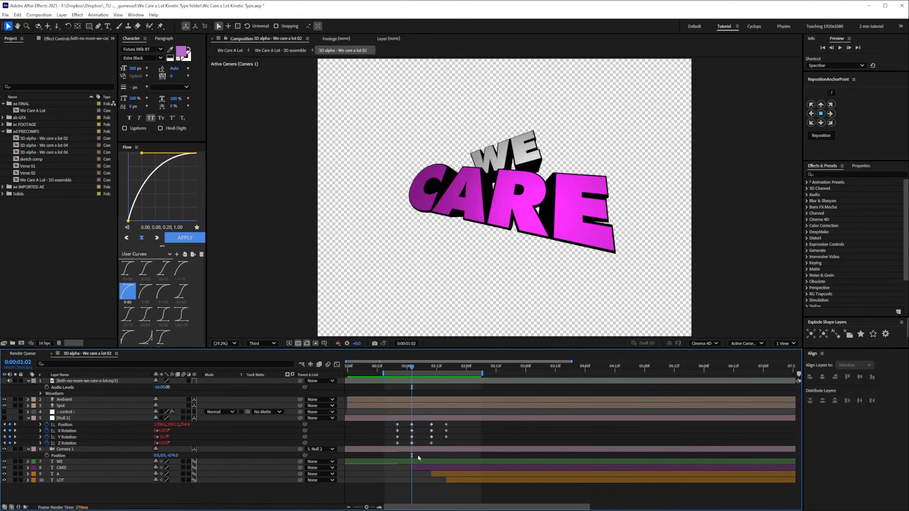
{"action": "key", "text": "k"}
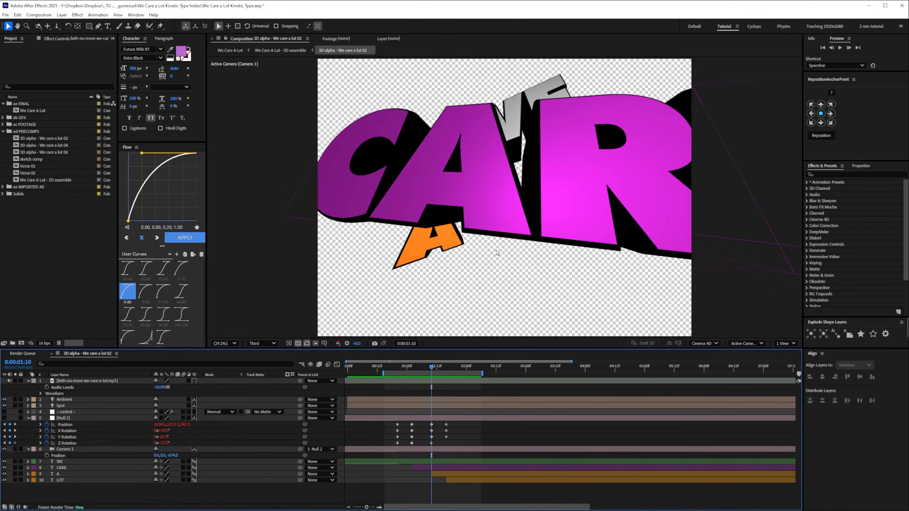
{"action": "key", "text": "k"}
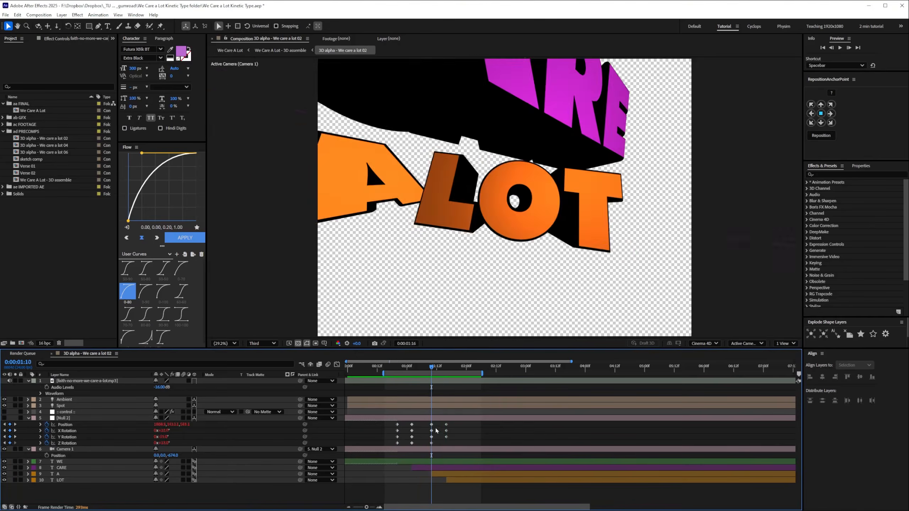
{"action": "key", "text": "j"}
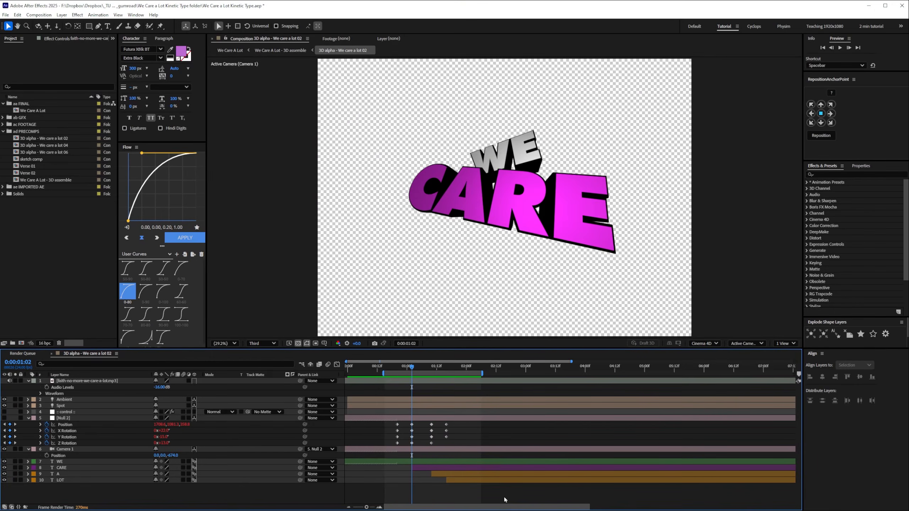
{"action": "key", "text": "space"}
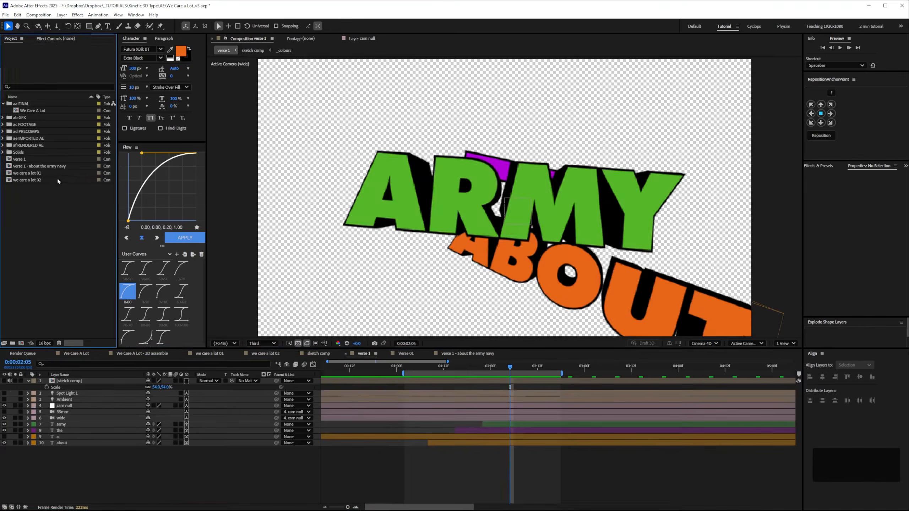
Open the verse 1 - about the army navy composition, enlarge the timeline scale, and preview its camera move
{"action": "double_click", "coordinate": [40, 165]}
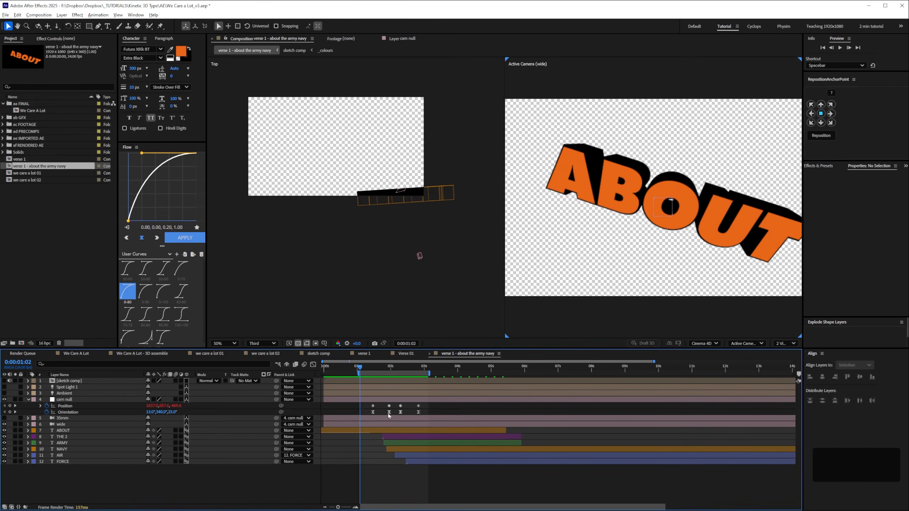
{"action": "left_click", "coordinate": [373, 411]}
{"action": "left_click", "coordinate": [372, 370]}
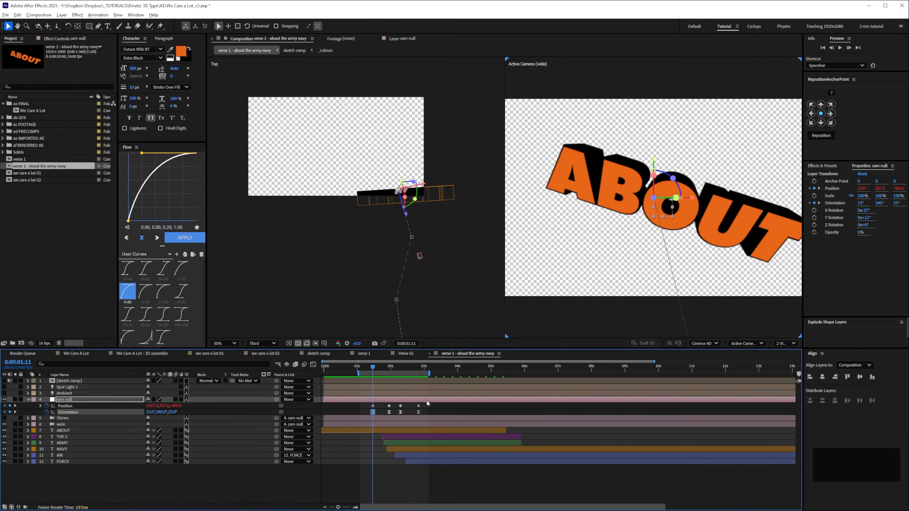
{"action": "scroll", "coordinate": [436, 361], "scroll_direction": "up", "scroll_amount": 2}
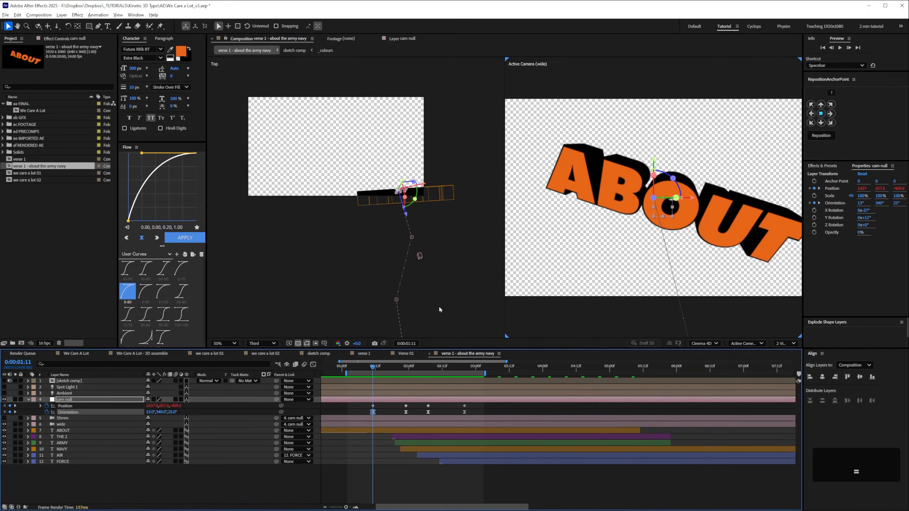
{"action": "key", "text": "KP_0"}
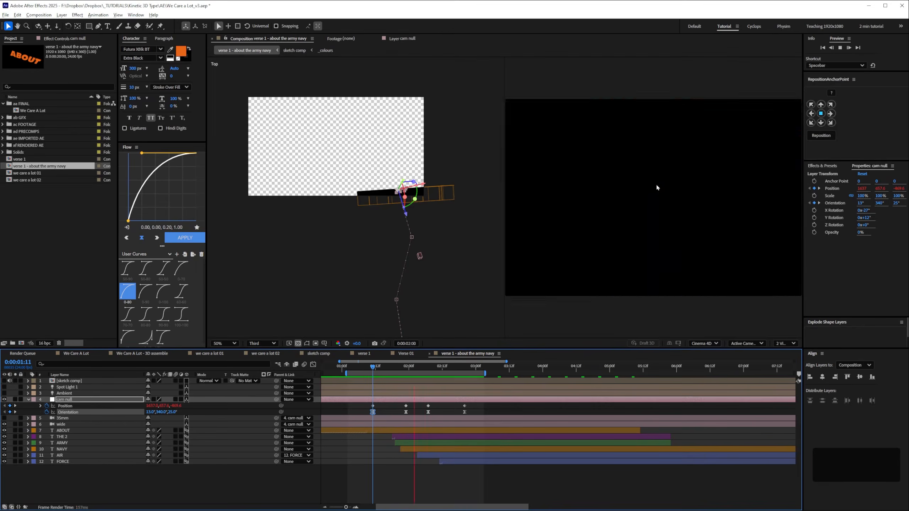
{"action": "key", "text": "space"}
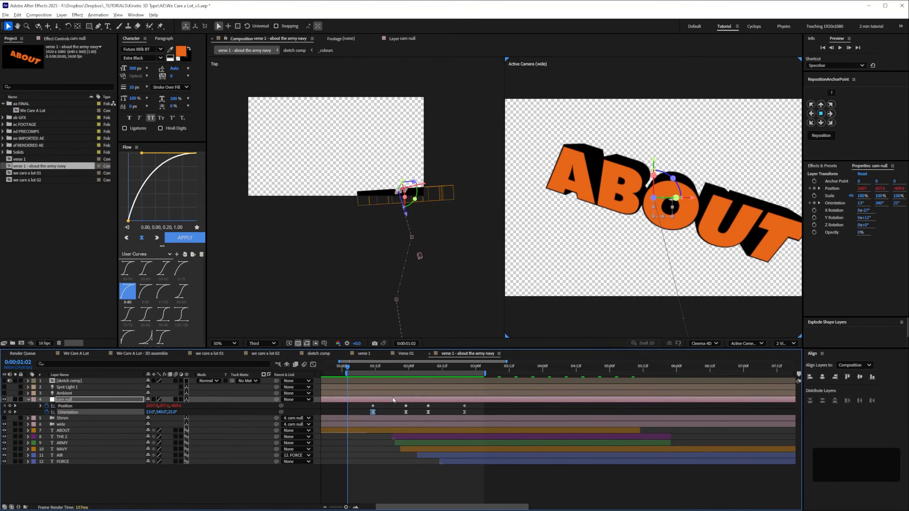
Scrub the verse to 0:00:02:18 and select cam null's first Position keyframe to examine its timing
{"action": "left_click_drag", "start_coordinate": [373, 367], "coordinate": [458, 377]}
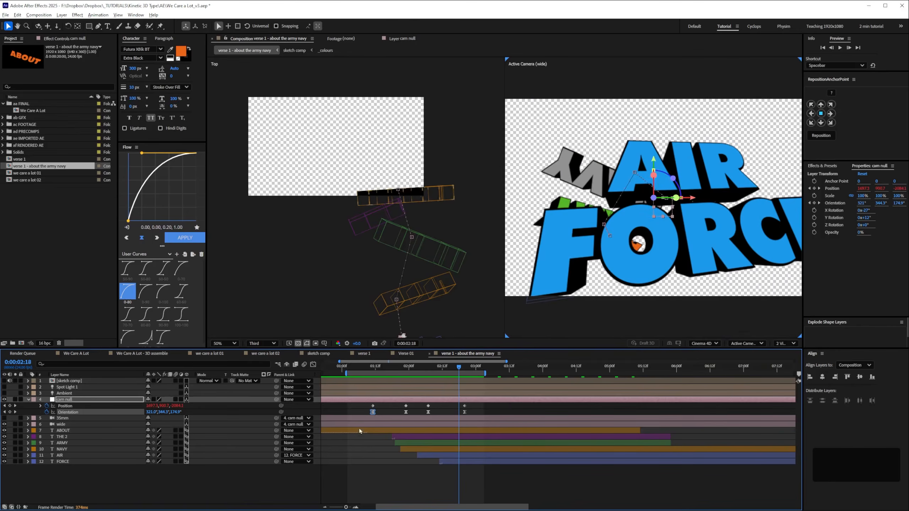
{"action": "left_click", "coordinate": [384, 399]}
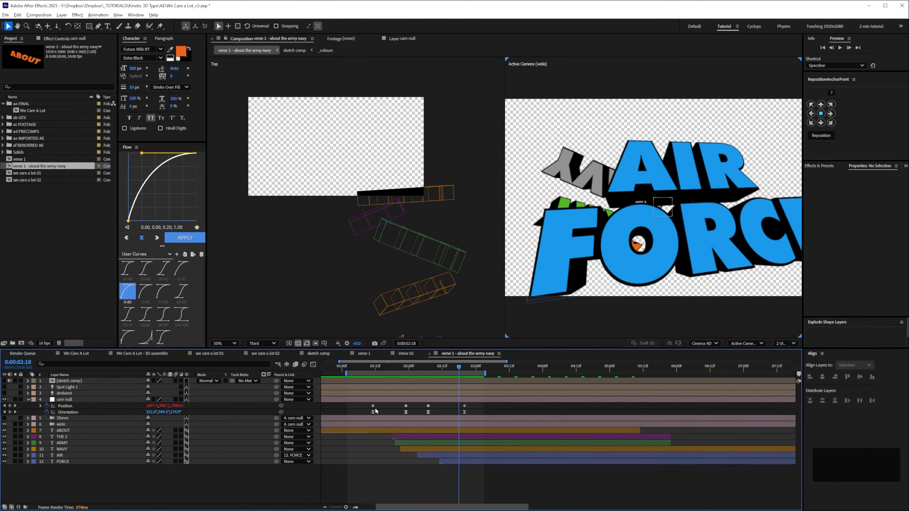
{"action": "left_click", "coordinate": [373, 406]}
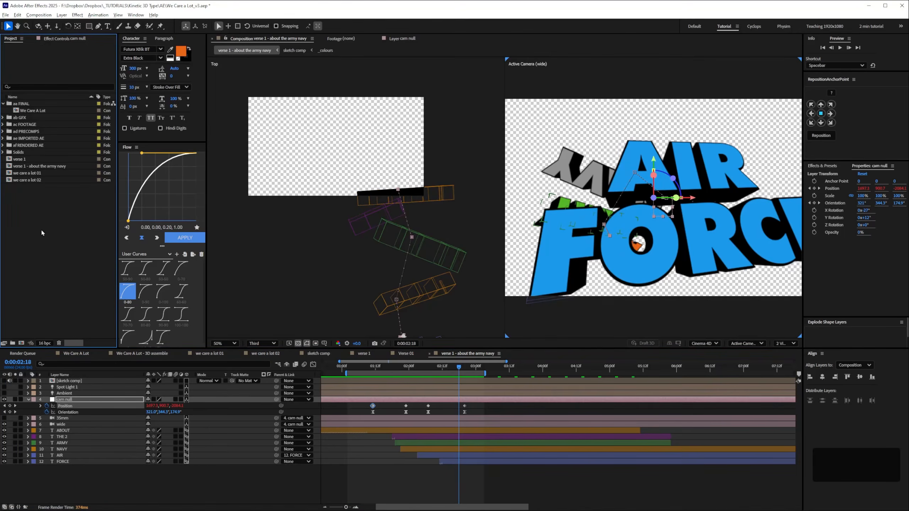
Duplicate the verse 1 composition and name the copy verse 1 - roving keyframes
{"action": "left_click", "coordinate": [26, 160]}
{"action": "key", "text": "ctrl"}
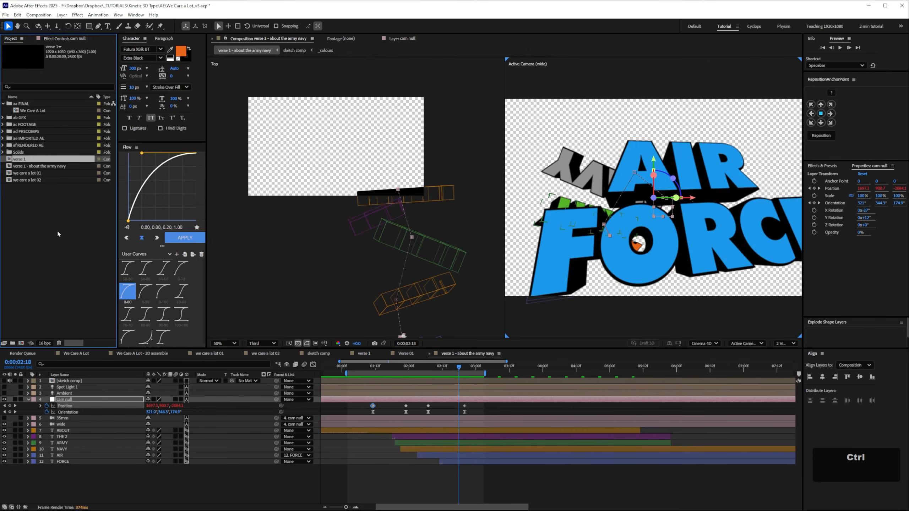
{"action": "key", "text": "ctrl+d"}
{"action": "key", "text": "Return"}
{"action": "type", "text": "1 - "}
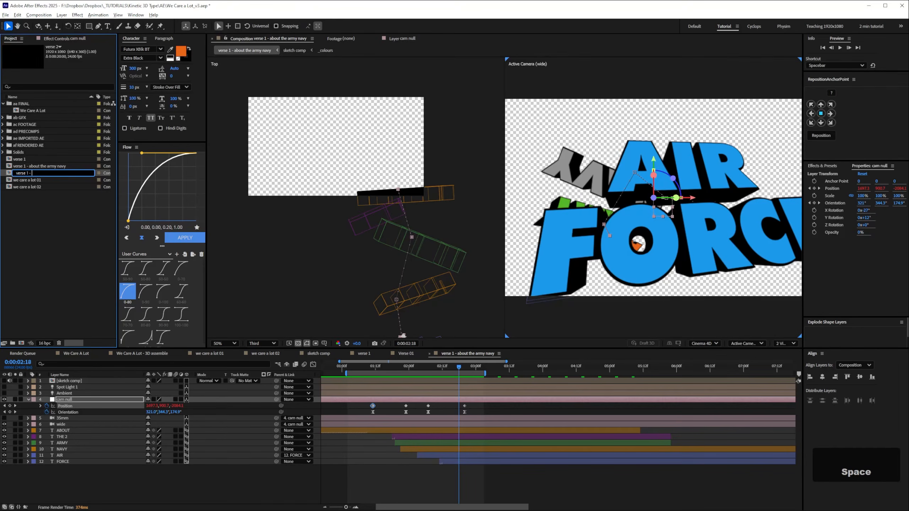
{"action": "type", "text": "roving keyframes"}
{"action": "key", "text": "Return"}
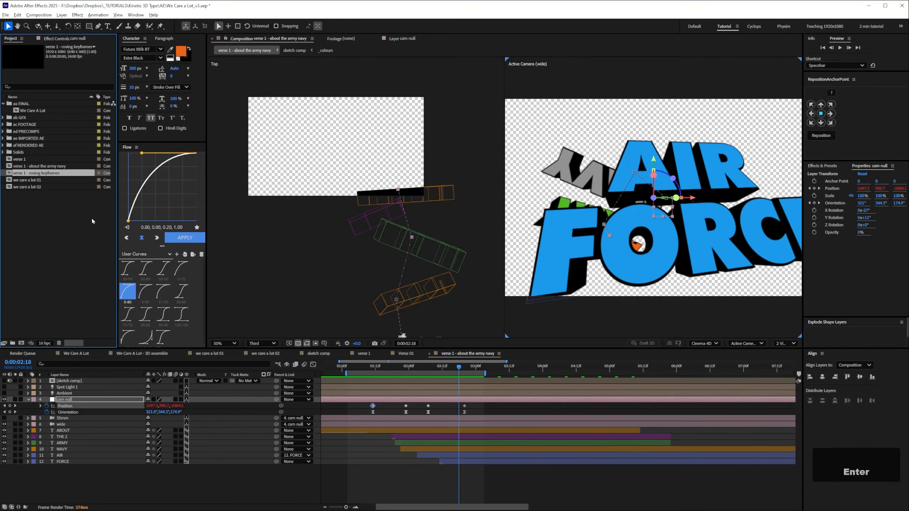
Open the roving keyframes composition, scrub to 0:00:01:17, and show it in a two-view layout
{"action": "triple_click", "coordinate": [49, 176]}
{"action": "left_click", "coordinate": [466, 367]}
{"action": "left_click_drag", "start_coordinate": [467, 367], "coordinate": [463, 367]}
{"action": "left_click", "coordinate": [784, 343]}
{"action": "left_click", "coordinate": [789, 364]}
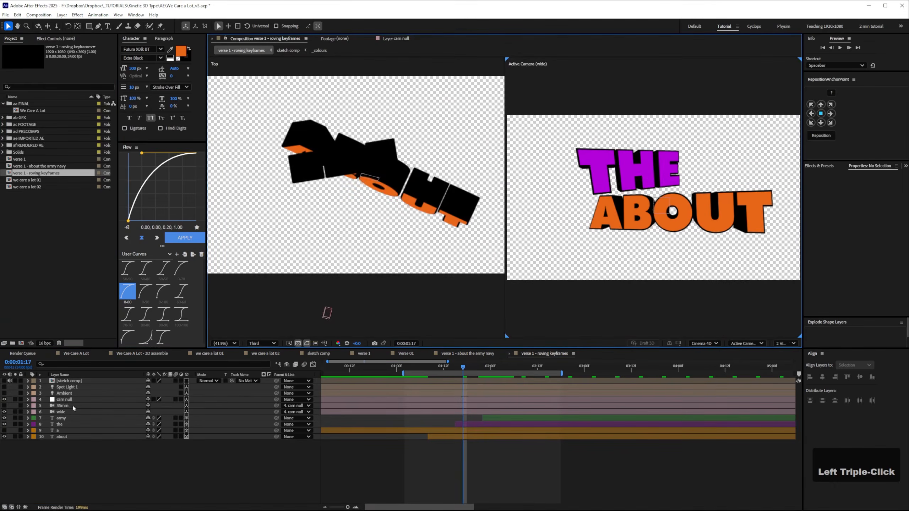
Reveal cam null's Position and remove its expression, keeping the keyframes
{"action": "left_click", "coordinate": [64, 399]}
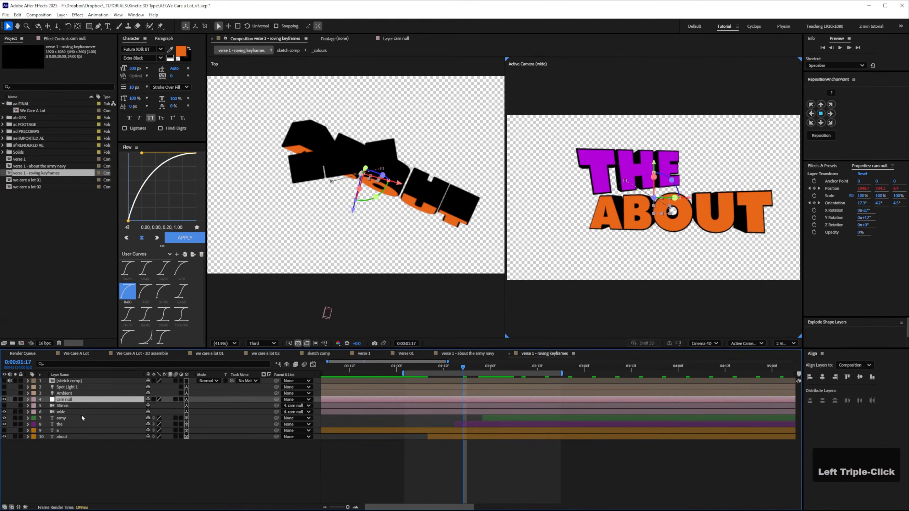
{"action": "key", "text": "p"}
{"action": "left_click", "coordinate": [46, 407], "text": "alt"}
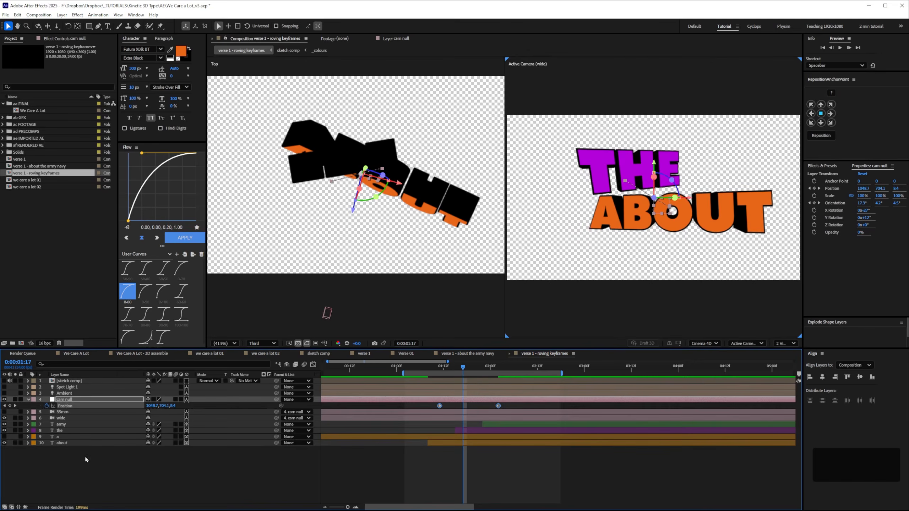
{"action": "left_click", "coordinate": [193, 482]}
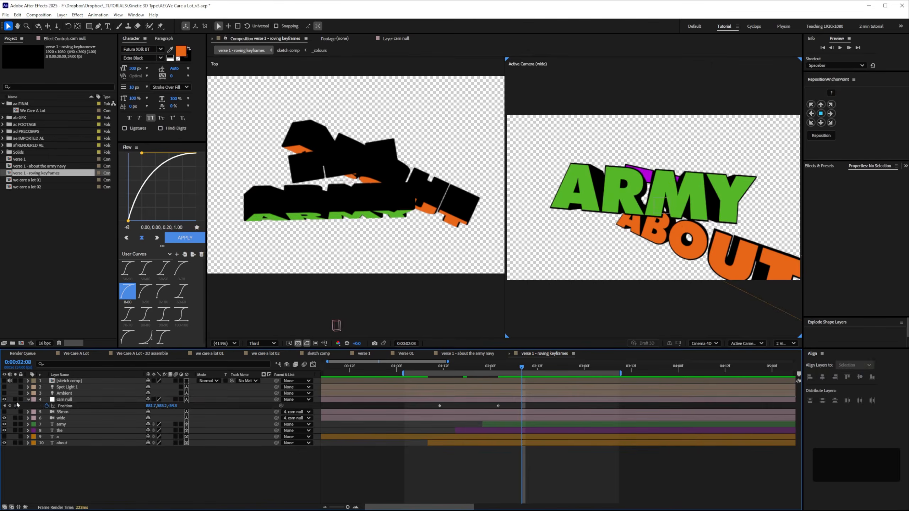
Delete cam null, both cameras, and all the text layers from the roving keyframes composition
{"action": "left_click", "coordinate": [66, 399]}
{"action": "left_click", "coordinate": [121, 477]}
{"action": "left_click", "coordinate": [28, 400]}
{"action": "left_click_drag", "start_coordinate": [53, 462], "coordinate": [86, 400]}
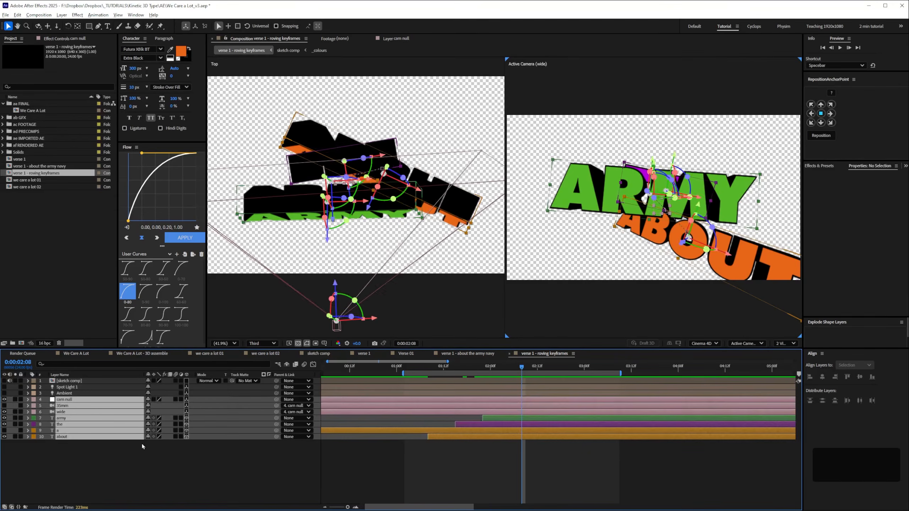
{"action": "key", "text": "Delete"}
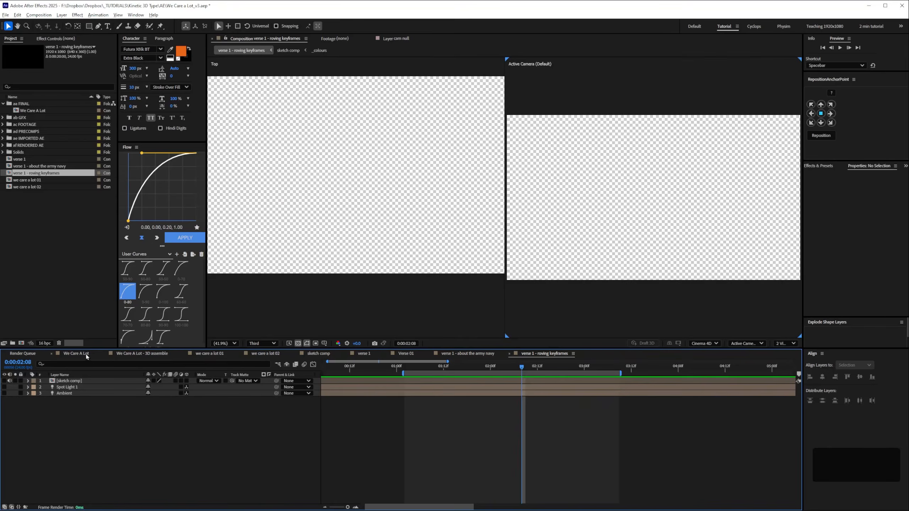
Open Verse 02 from the We Care A Lot - 3D assemble composition and copy its layers from Camera 2 through LAPD
{"action": "left_click", "coordinate": [84, 353]}
{"action": "double_click", "coordinate": [96, 387]}
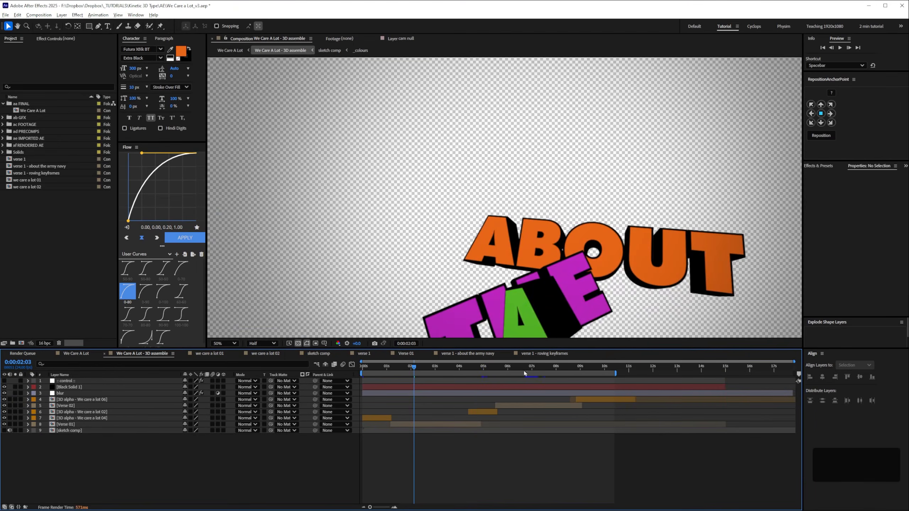
{"action": "left_click", "coordinate": [521, 370]}
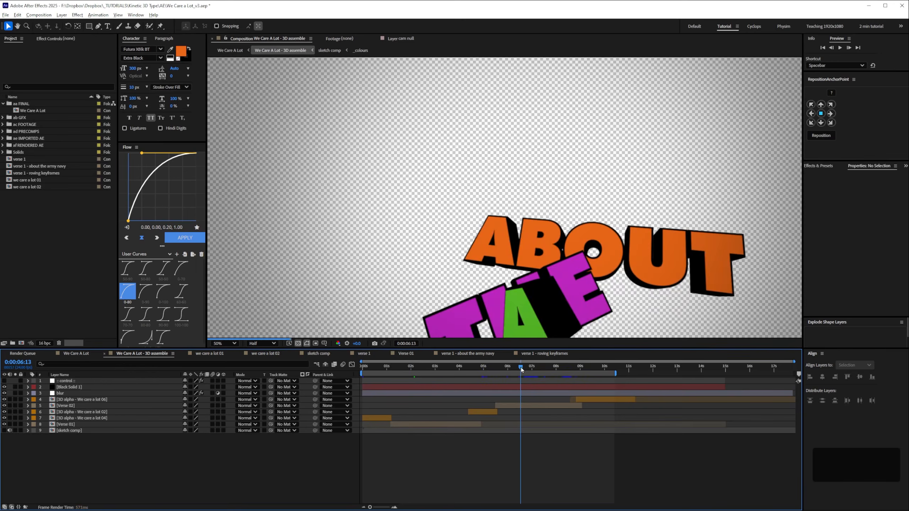
{"action": "left_click", "coordinate": [541, 406]}
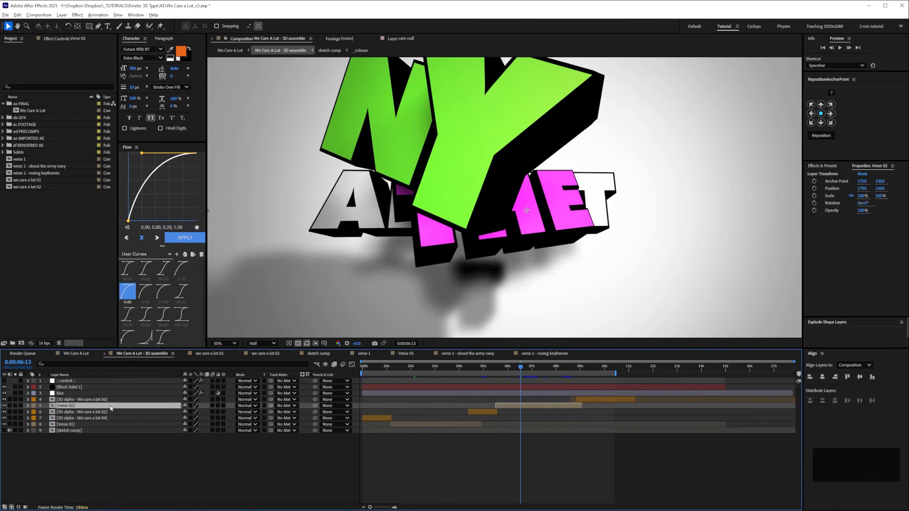
{"action": "double_click", "coordinate": [70, 406]}
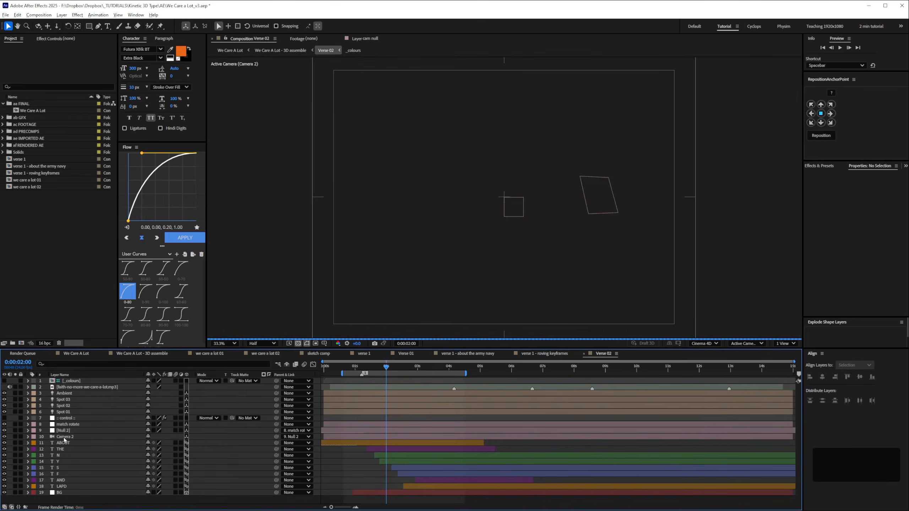
{"action": "left_click", "coordinate": [62, 438]}
{"action": "left_click", "coordinate": [71, 486], "text": "shift"}
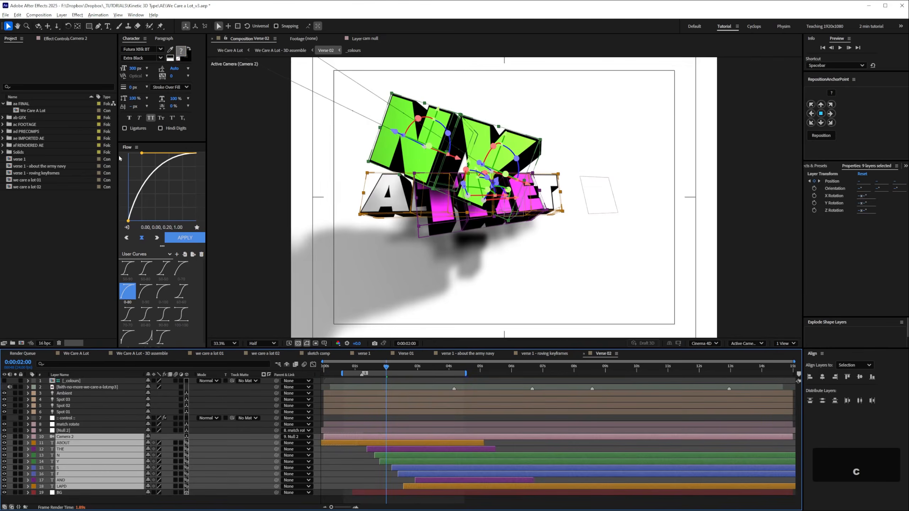
Open the roving keyframes composition, rename it verse 2 - roving keyframes, and paste the copied camera and text layers into it
{"action": "double_click", "coordinate": [26, 173]}
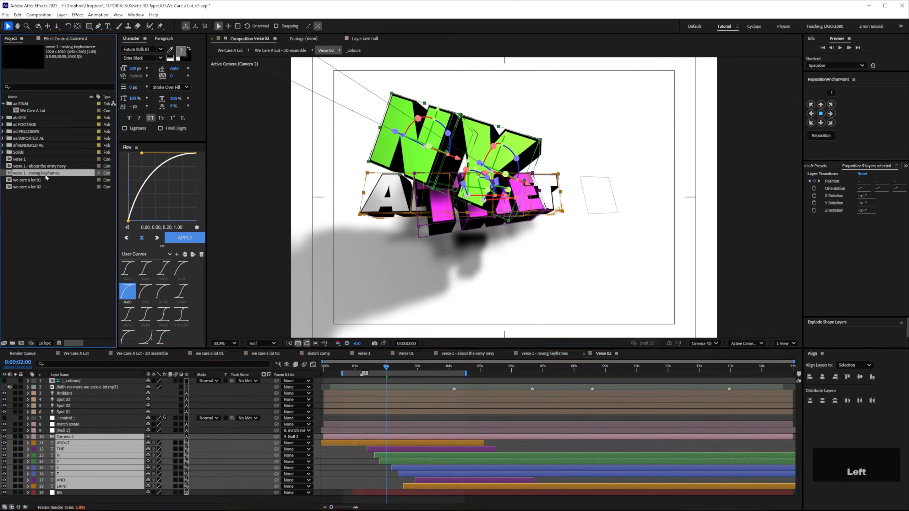
{"action": "key", "text": "Return"}
{"action": "left_click", "coordinate": [25, 174]}
{"action": "key", "text": "Right"}
{"action": "key", "text": "BackSpace"}
{"action": "type", "text": "2"}
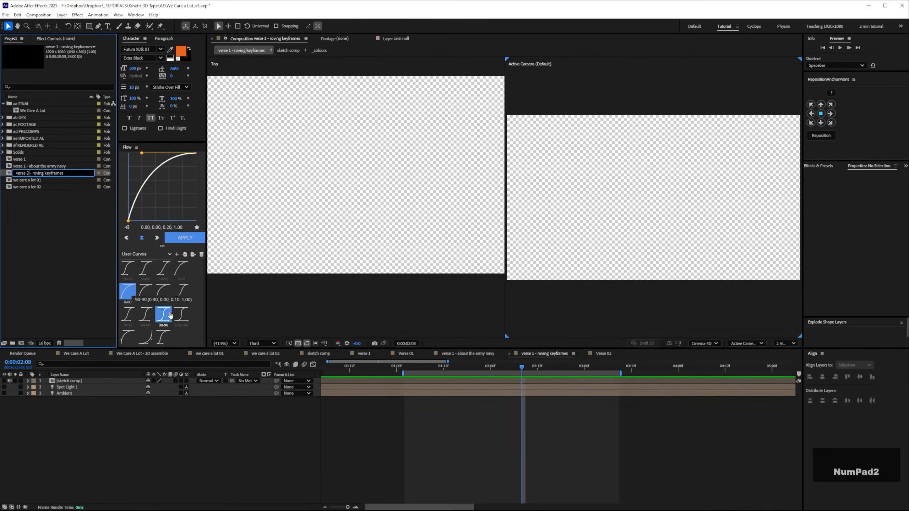
{"action": "key", "text": "Return"}
{"action": "key", "text": "ctrl+v"}
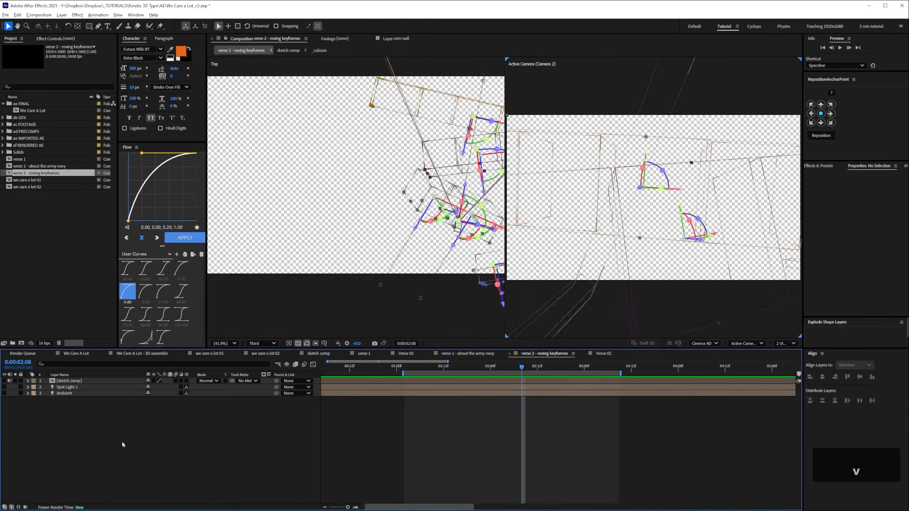
Change the composition viewer layout to a single Active Camera view
{"action": "left_click", "coordinate": [185, 471]}
{"action": "left_click", "coordinate": [785, 344]}
{"action": "left_click", "coordinate": [778, 358]}
{"action": "left_click", "coordinate": [128, 491]}
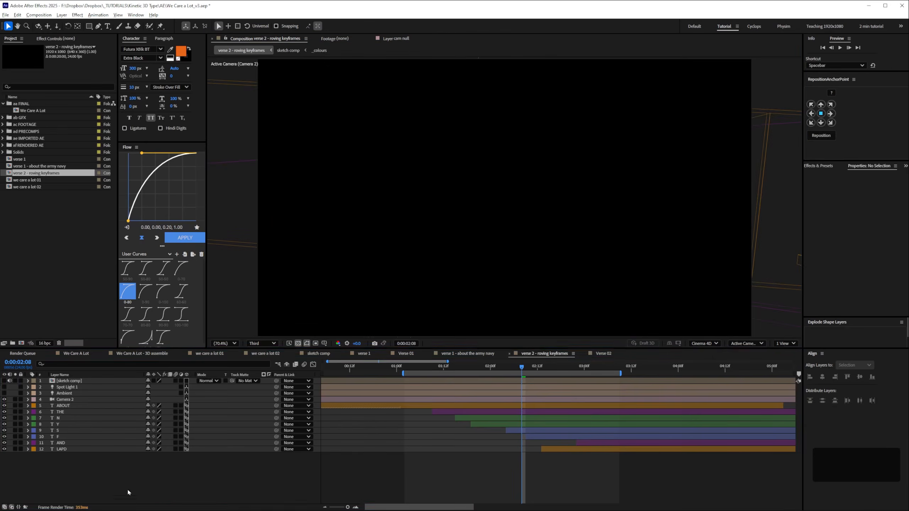
Clear Camera 2's existing Position keyframes and start a new one at 0:00:01:11
{"action": "left_click", "coordinate": [65, 400]}
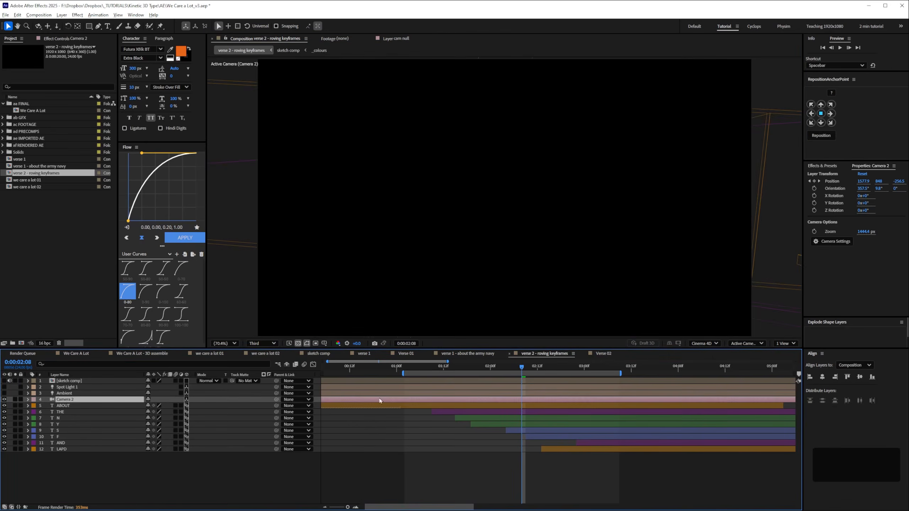
{"action": "key", "text": "u"}
{"action": "left_click", "coordinate": [440, 368]}
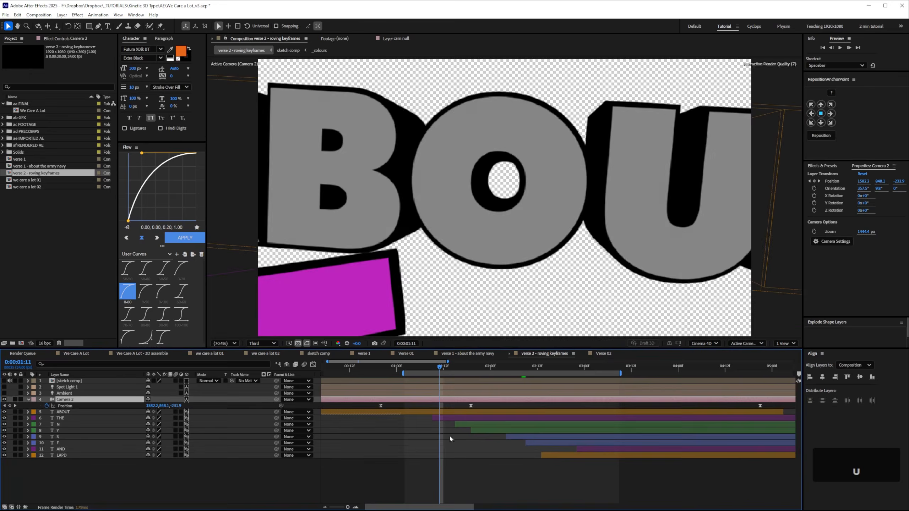
{"action": "left_click", "coordinate": [47, 406]}
{"action": "left_click", "coordinate": [47, 406]}
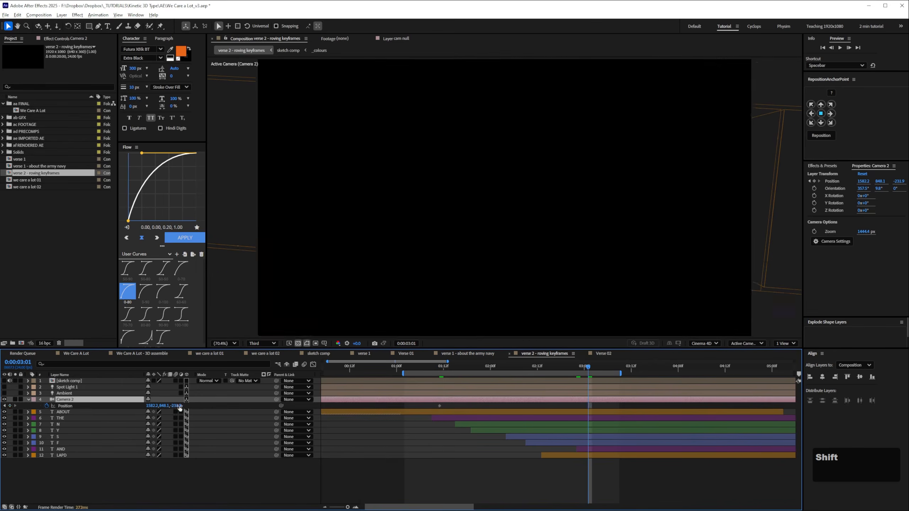
Pull Camera 2 back to a Z position of about -2261.9 at 0:00:03:01 and check the move midway
{"action": "left_click_drag", "start_coordinate": [177, 406], "coordinate": [74, 405]}
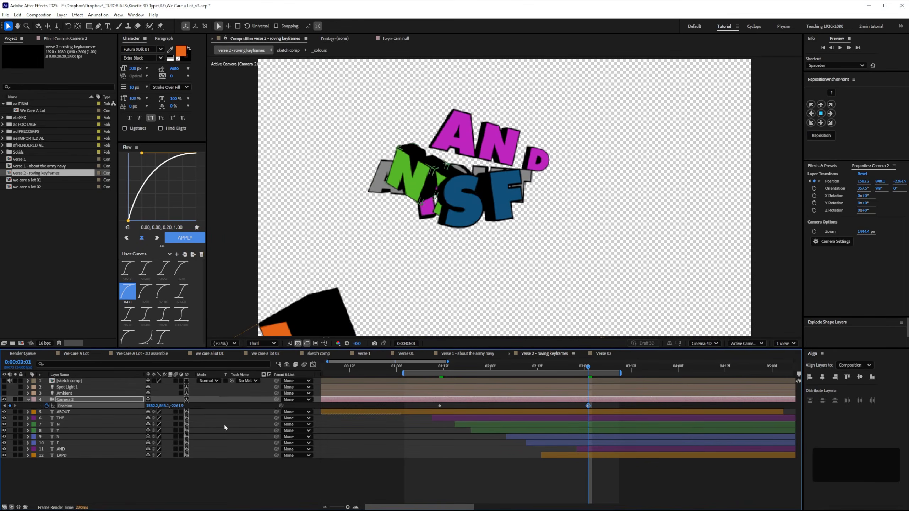
{"action": "left_click", "coordinate": [170, 492]}
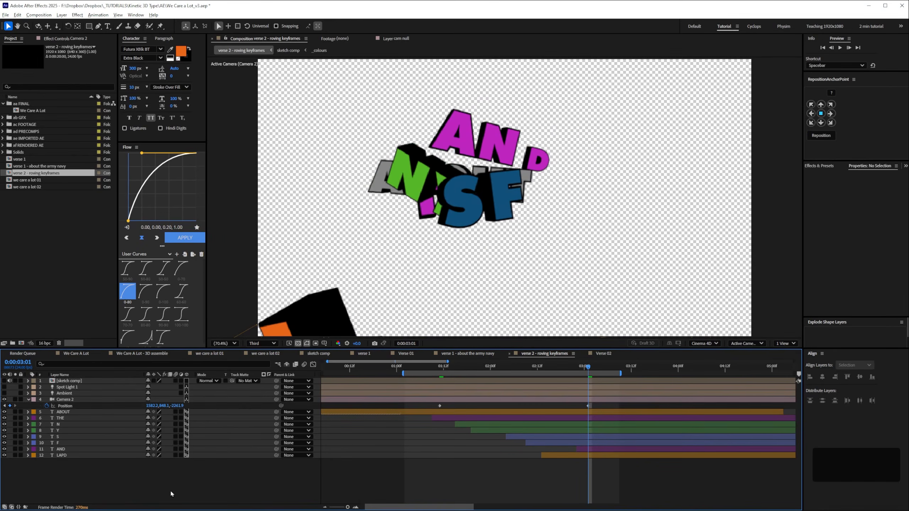
{"action": "left_click", "coordinate": [565, 455]}
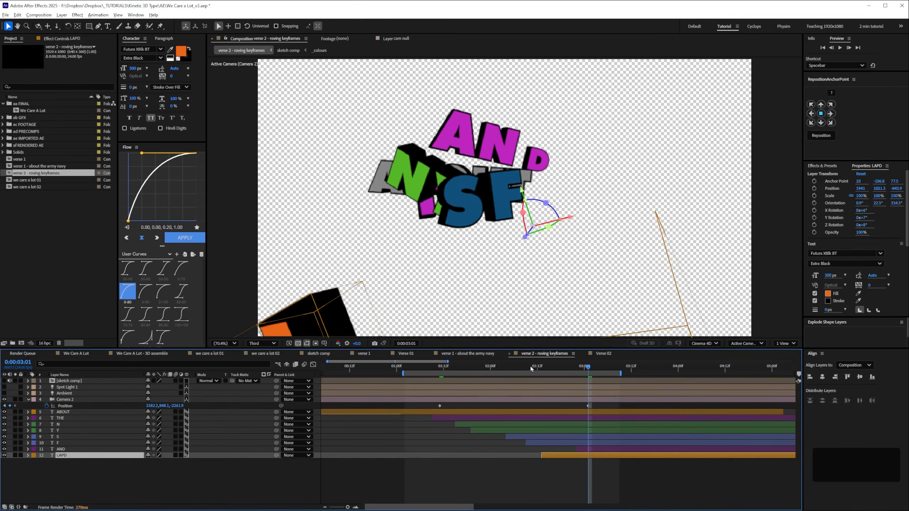
{"action": "left_click_drag", "start_coordinate": [531, 369], "coordinate": [518, 367]}
{"action": "left_click", "coordinate": [440, 406]}
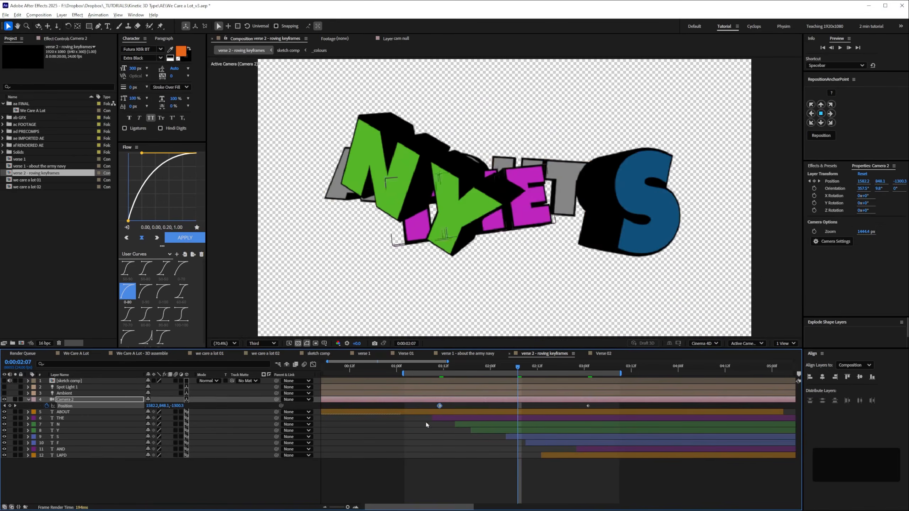
Show the composition in two views and frame Camera 2's whole motion path at 25% zoom in the Top view
{"action": "left_click", "coordinate": [785, 343]}
{"action": "left_click", "coordinate": [796, 365]}
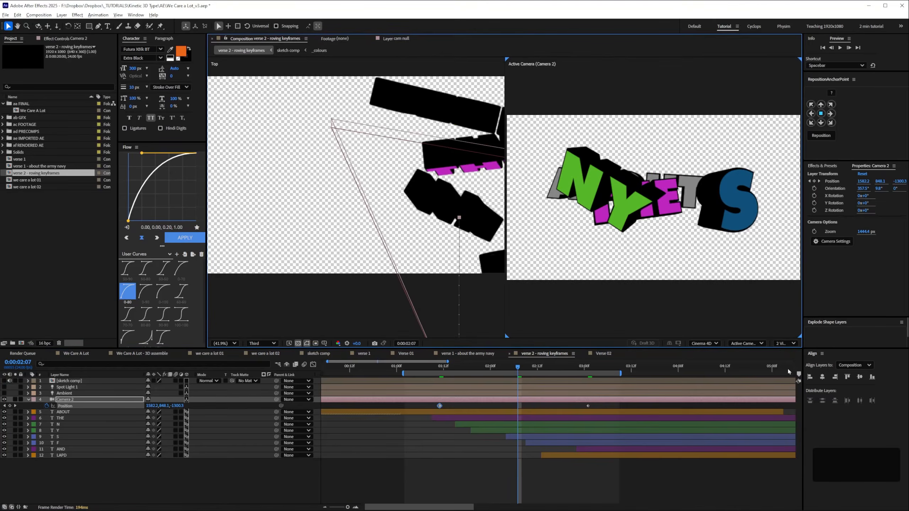
{"action": "left_click", "coordinate": [315, 279]}
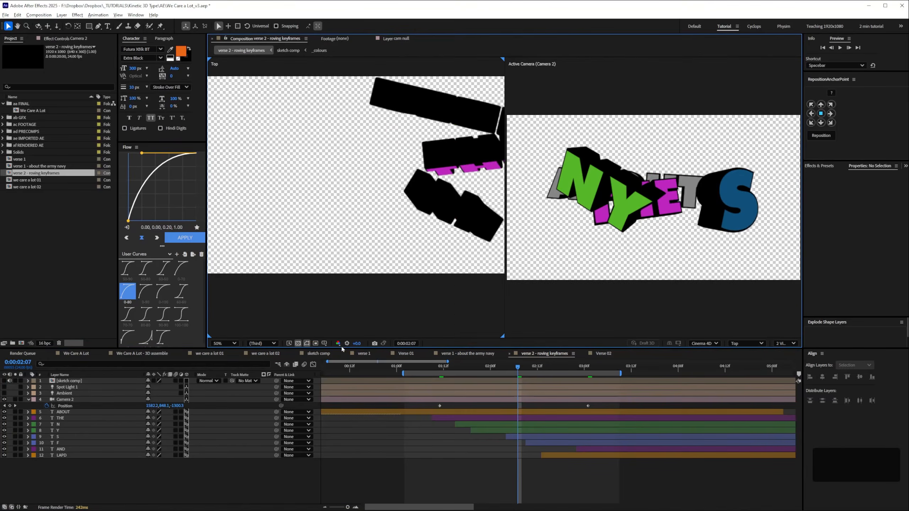
{"action": "key", "text": "ctrl+minus"}
{"action": "left_click", "coordinate": [65, 399]}
{"action": "key", "text": "space"}
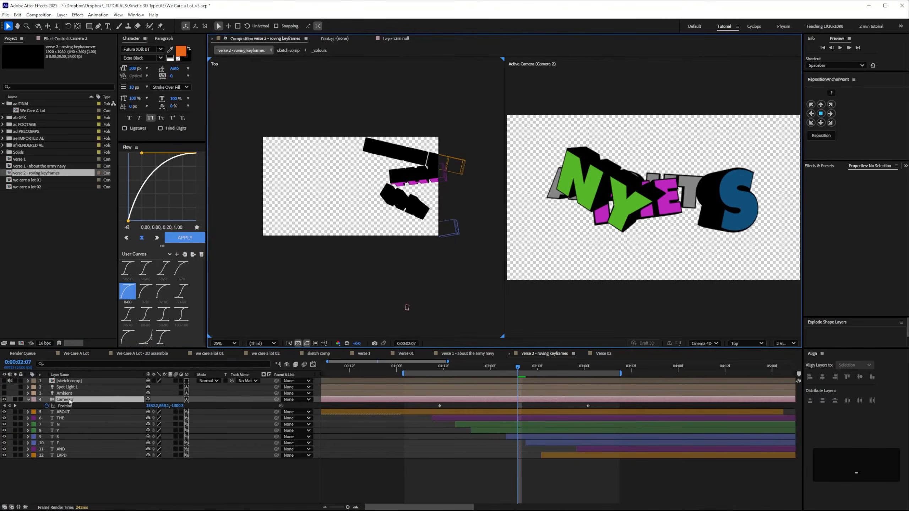
{"action": "left_click_drag", "start_coordinate": [323, 297], "coordinate": [281, 221]}
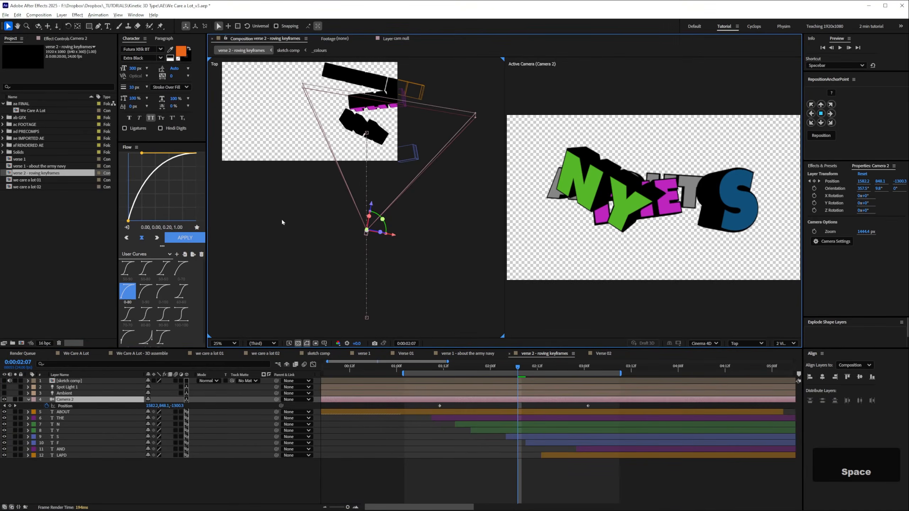
Keyframe Camera 2 sideways to X about 1515 at 0:00:02:00 and X about 1643 at 0:00:02:11
{"action": "left_click", "coordinate": [490, 367]}
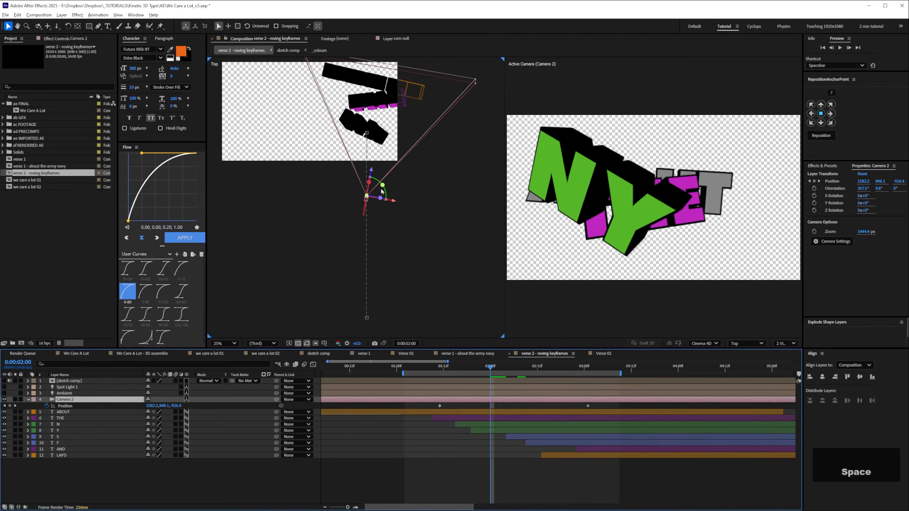
{"action": "left_click_drag", "start_coordinate": [386, 199], "coordinate": [380, 200]}
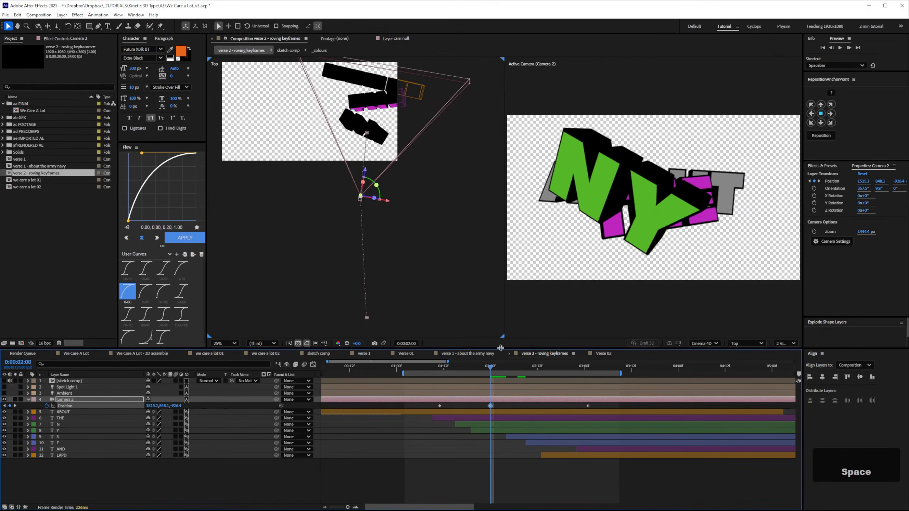
{"action": "left_click_drag", "start_coordinate": [524, 370], "coordinate": [534, 371]}
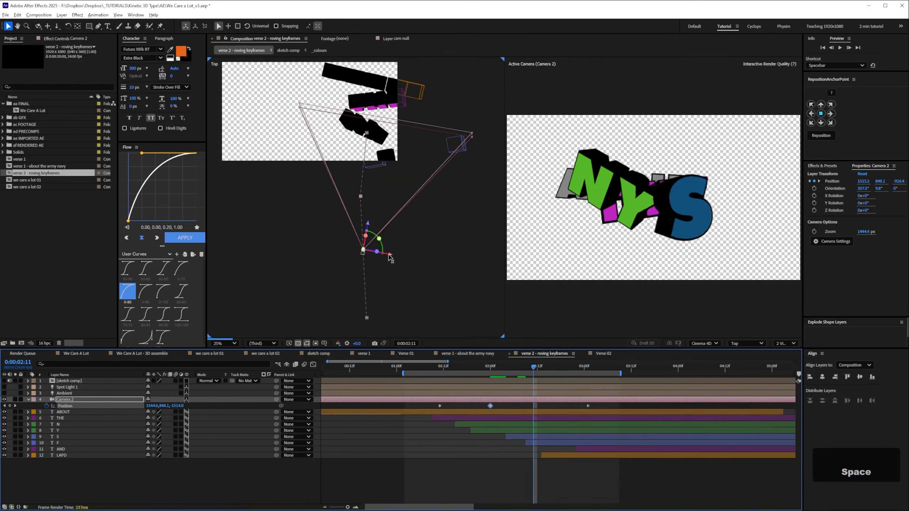
{"action": "left_click_drag", "start_coordinate": [390, 255], "coordinate": [404, 255]}
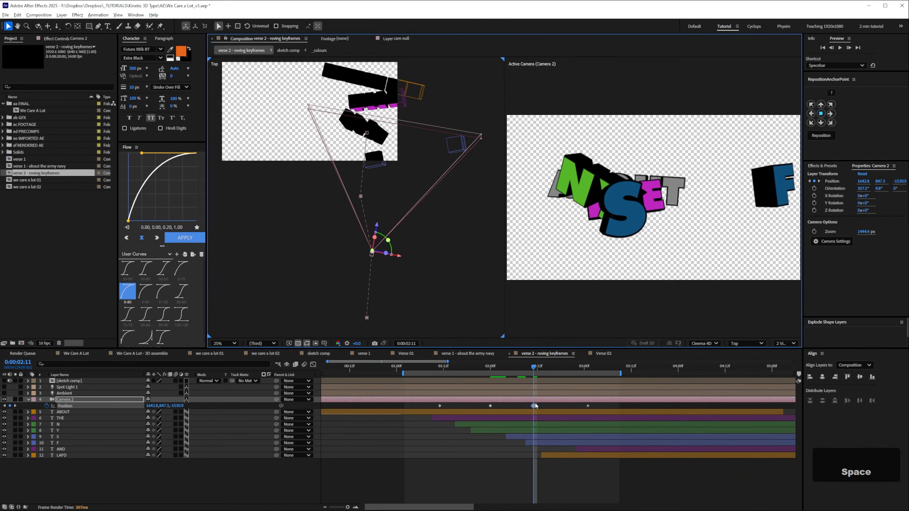
Set Camera 2's two middle Position keyframes to Rove Across Time
{"action": "right_click", "coordinate": [491, 407]}
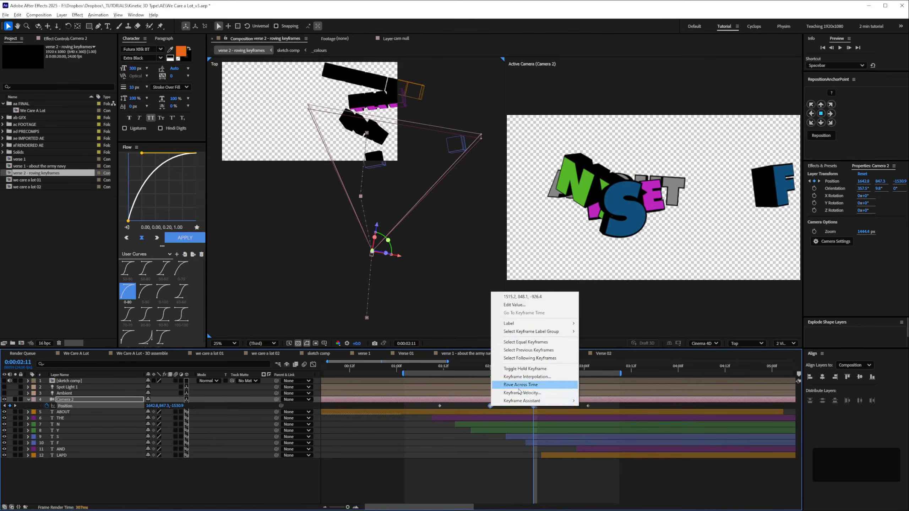
{"action": "left_click", "coordinate": [520, 385]}
{"action": "left_click", "coordinate": [536, 408]}
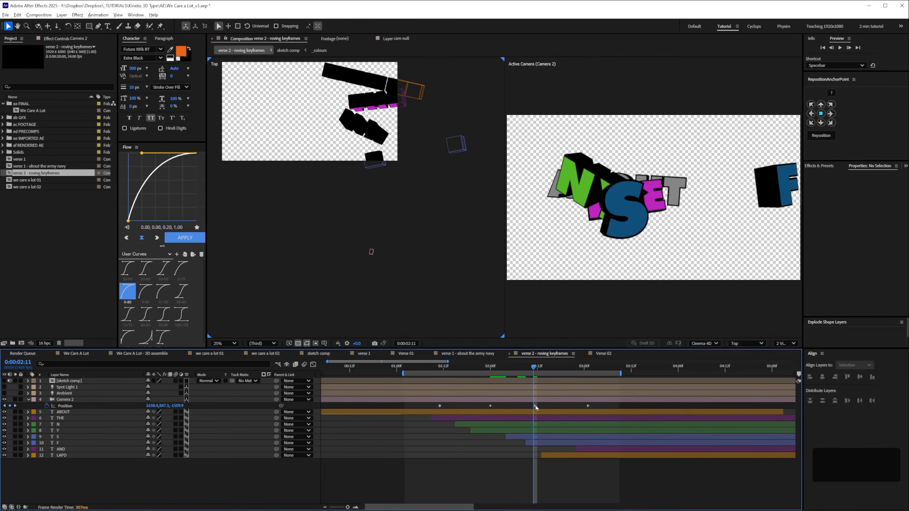
{"action": "left_click", "coordinate": [496, 400]}
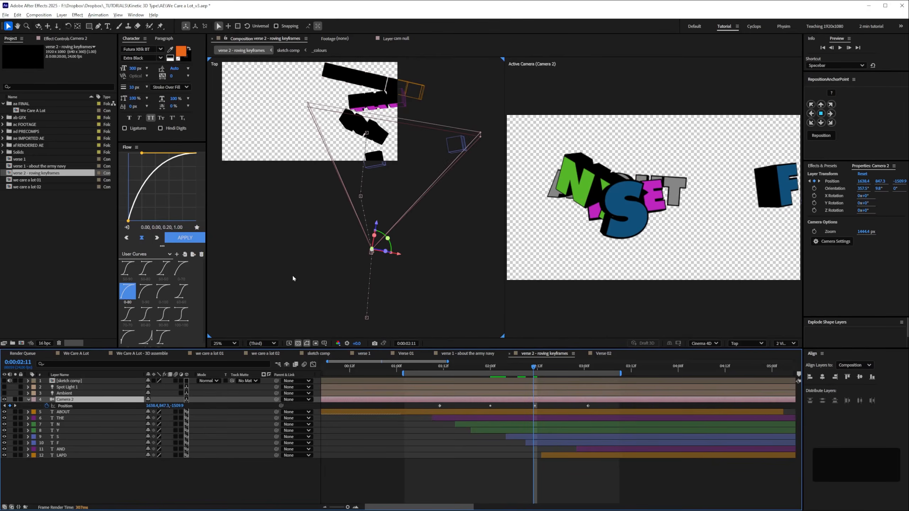
Smooth Camera 2's motion path at both middle keyframes by pulling out curve handles with the Convert Vertex tool
{"action": "key", "text": "ctrl+equal"}
{"action": "left_click", "coordinate": [99, 27]}
{"action": "left_click", "coordinate": [128, 52]}
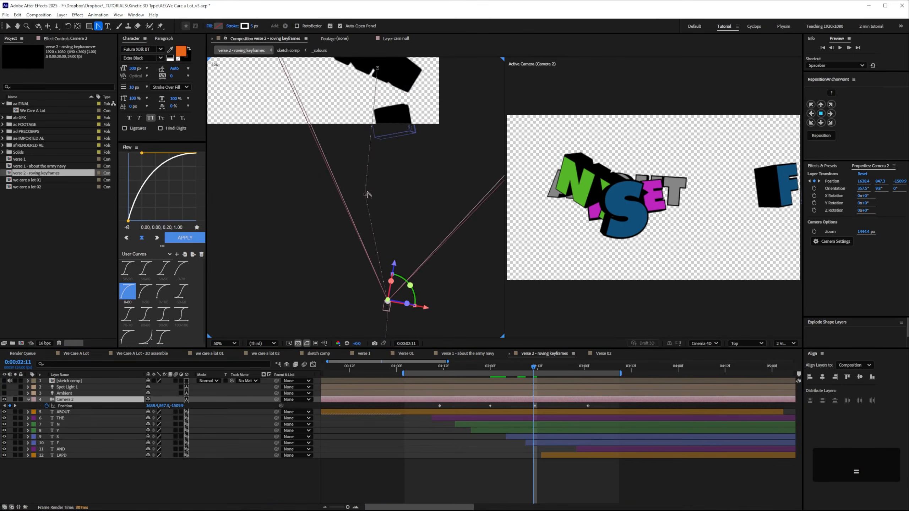
{"action": "left_click_drag", "start_coordinate": [366, 196], "coordinate": [367, 229]}
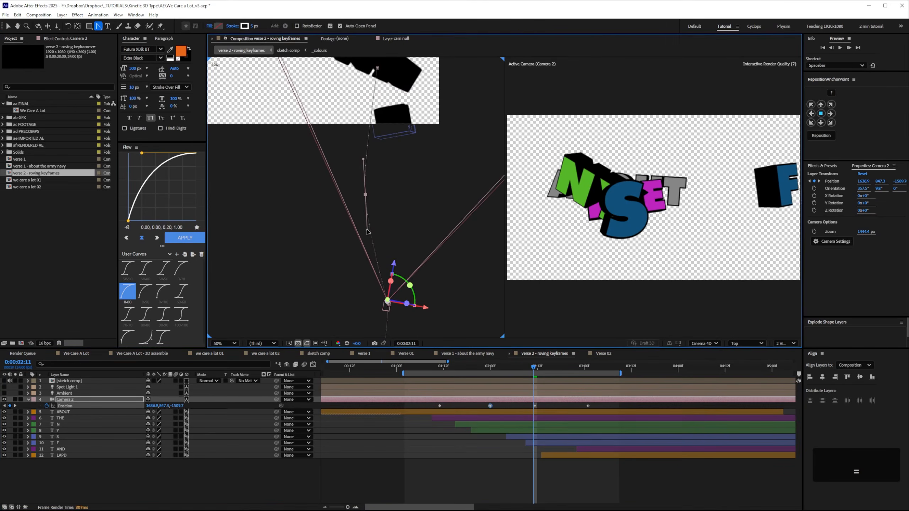
{"action": "key", "text": "ctrl+minus"}
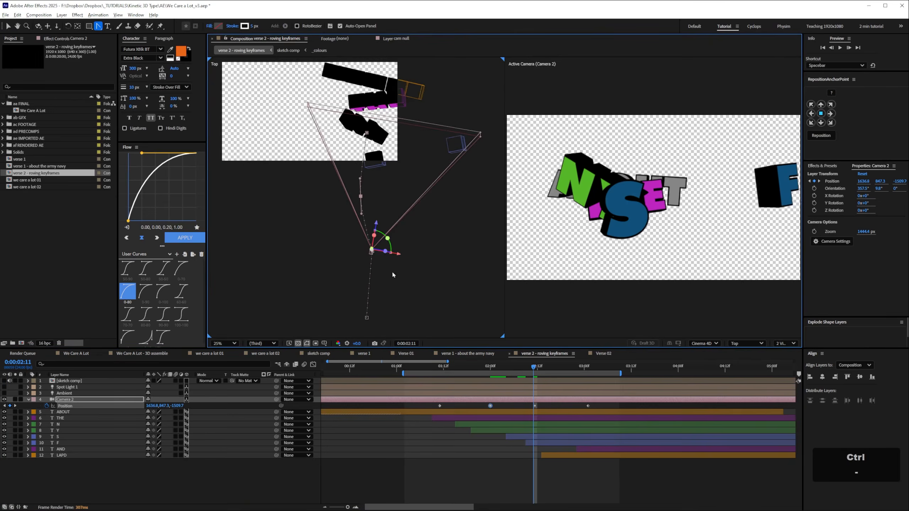
{"action": "left_click", "coordinate": [514, 368]}
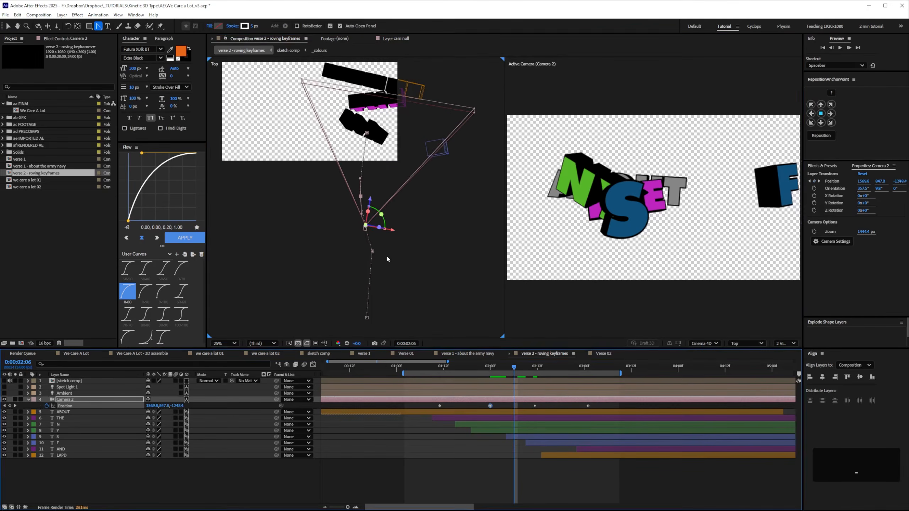
{"action": "left_click_drag", "start_coordinate": [372, 251], "coordinate": [373, 270]}
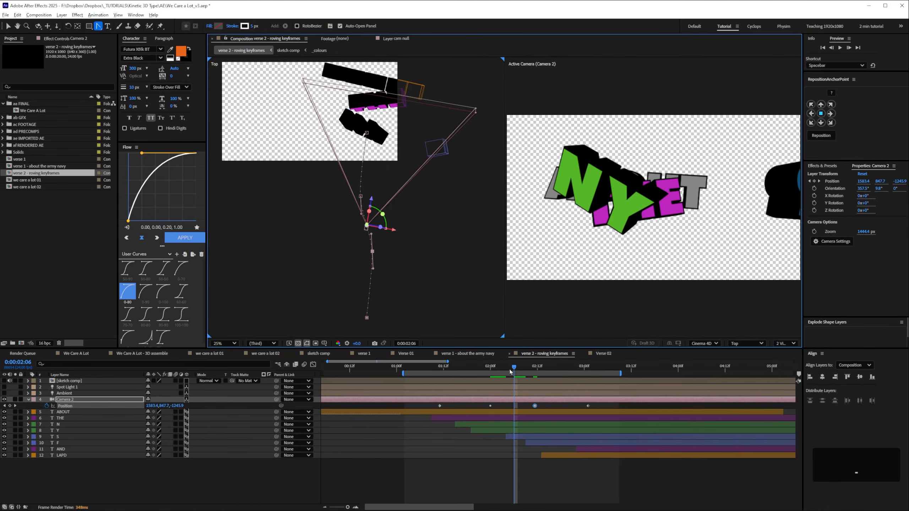
{"action": "left_click", "coordinate": [494, 368]}
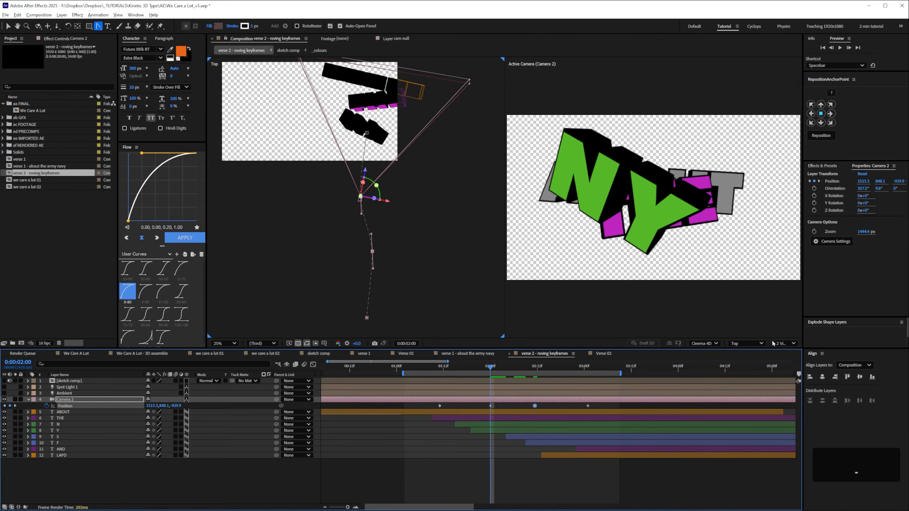
Change the Top view to Left and lower the third keyframe point of Camera 2's motion path
{"action": "left_click", "coordinate": [757, 343]}
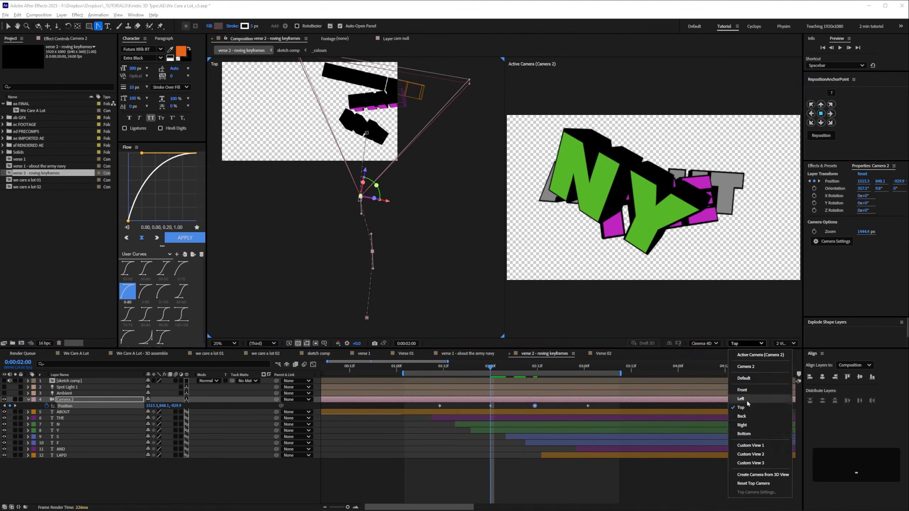
{"action": "left_click", "coordinate": [740, 399]}
{"action": "key", "text": "space"}
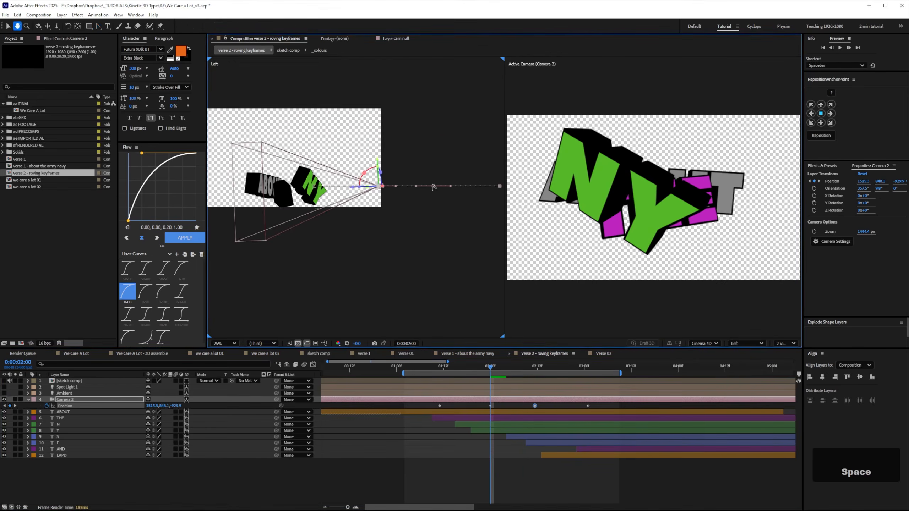
{"action": "key", "text": "v"}
{"action": "left_click_drag", "start_coordinate": [432, 186], "coordinate": [433, 215]}
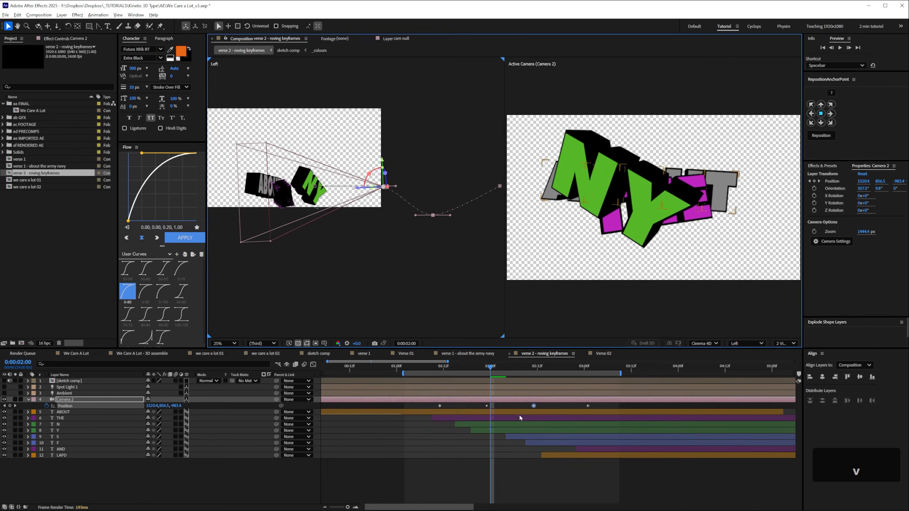
Raise the second point of Camera 2's motion path slightly and nudge the third point a little up and inward
{"action": "left_click", "coordinate": [439, 406]}
{"action": "left_click_drag", "start_coordinate": [459, 367], "coordinate": [443, 361]}
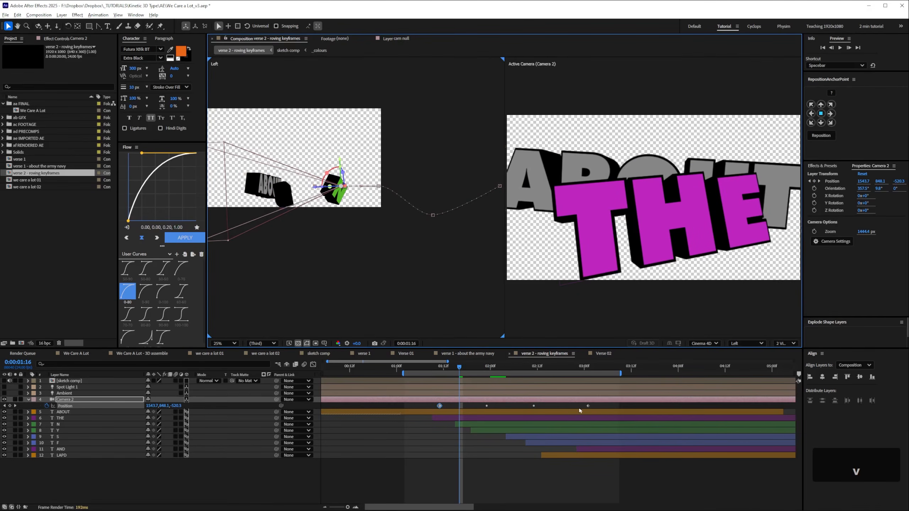
{"action": "left_click_drag", "start_coordinate": [378, 186], "coordinate": [377, 184]}
{"action": "left_click_drag", "start_coordinate": [433, 215], "coordinate": [430, 213]}
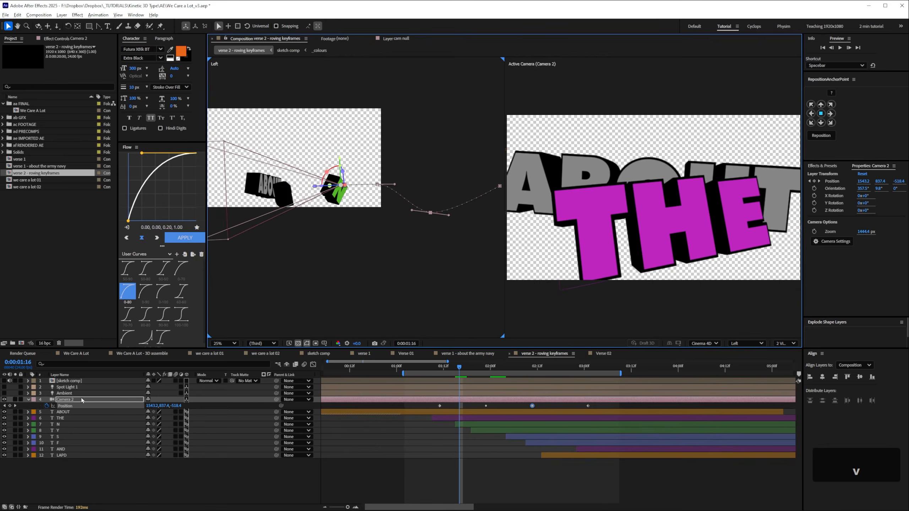
Set Camera 2's auto-orientation to Orient Along Path
{"action": "key", "text": "Return"}
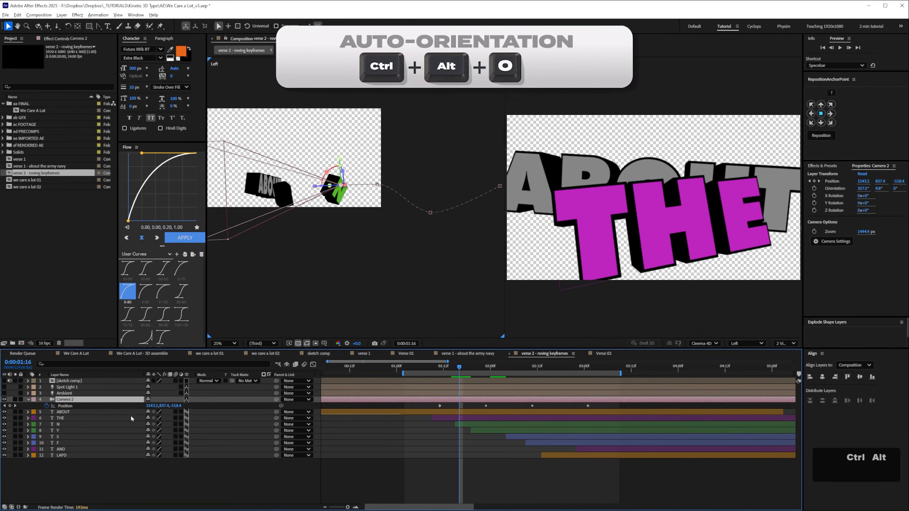
{"action": "key", "text": "ctrl+alt+o"}
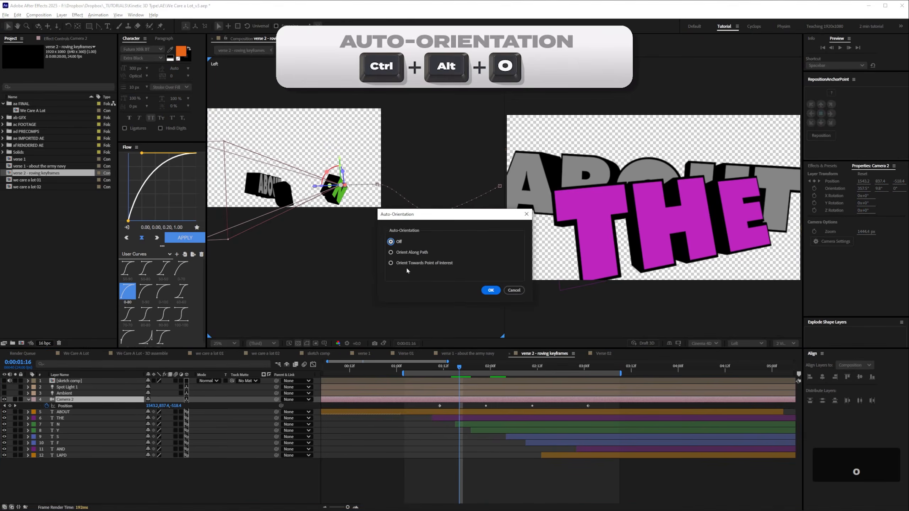
{"action": "left_click_drag", "start_coordinate": [446, 213], "coordinate": [443, 181]}
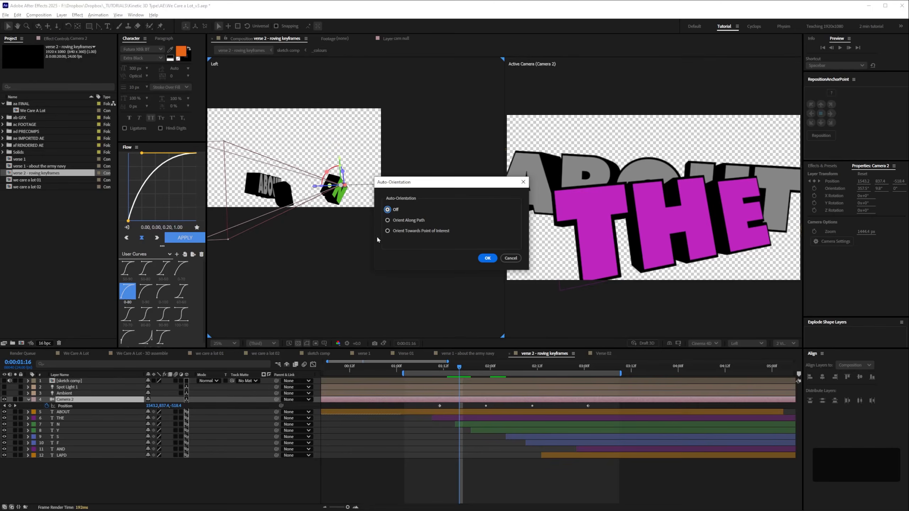
{"action": "left_click", "coordinate": [404, 220]}
{"action": "left_click", "coordinate": [486, 258]}
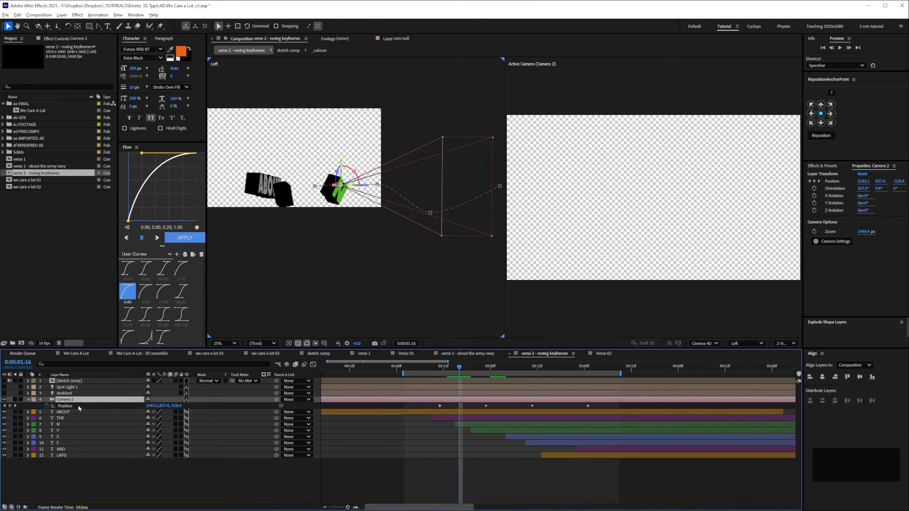
Set Camera 2's X and Z orientation both to 180° so it faces the text upright
{"action": "key", "text": "r"}
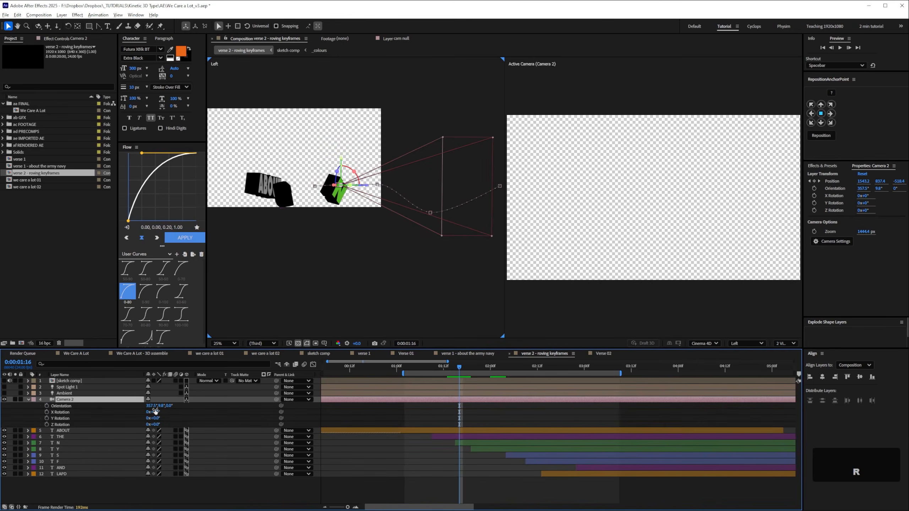
{"action": "left_click", "coordinate": [153, 406]}
{"action": "left_click", "coordinate": [169, 417]}
{"action": "left_click_drag", "start_coordinate": [153, 406], "coordinate": [219, 400]}
{"action": "left_click", "coordinate": [152, 406]}
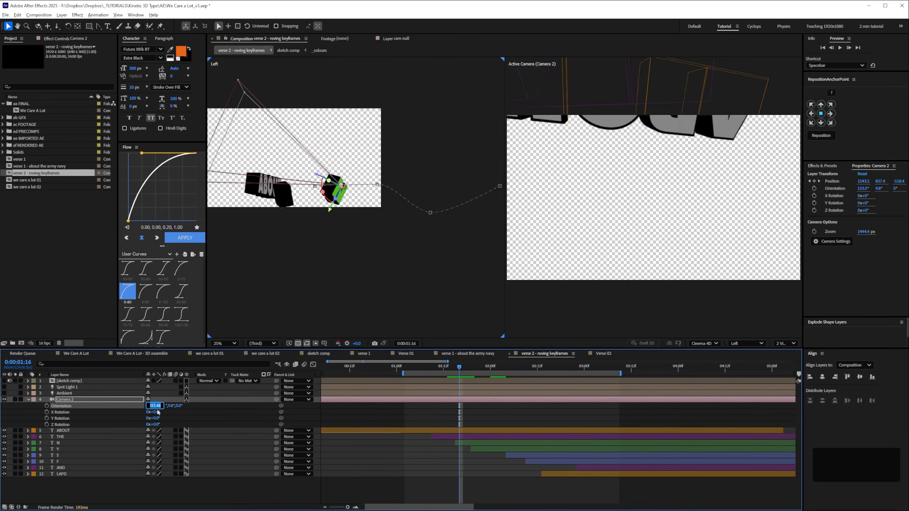
{"action": "key", "text": "Return"}
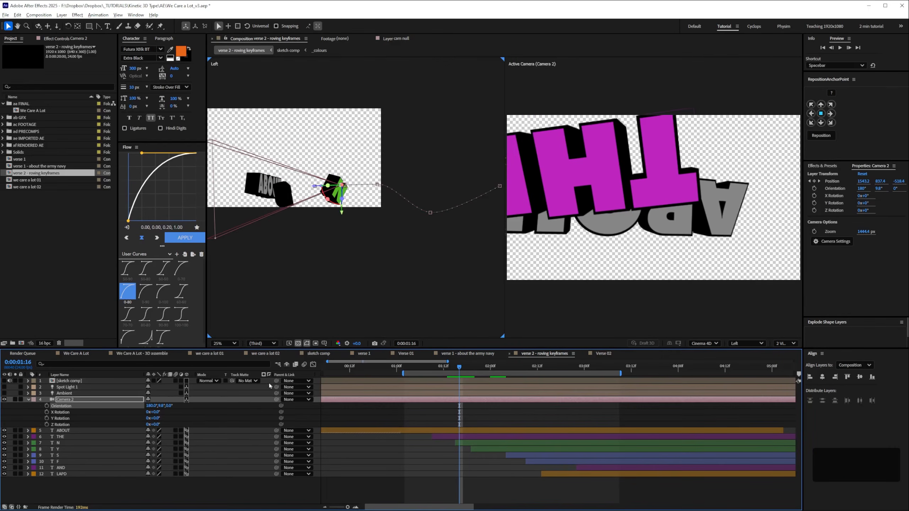
{"action": "left_click", "coordinate": [172, 406]}
{"action": "type", "text": "180"}
{"action": "key", "text": "Return"}
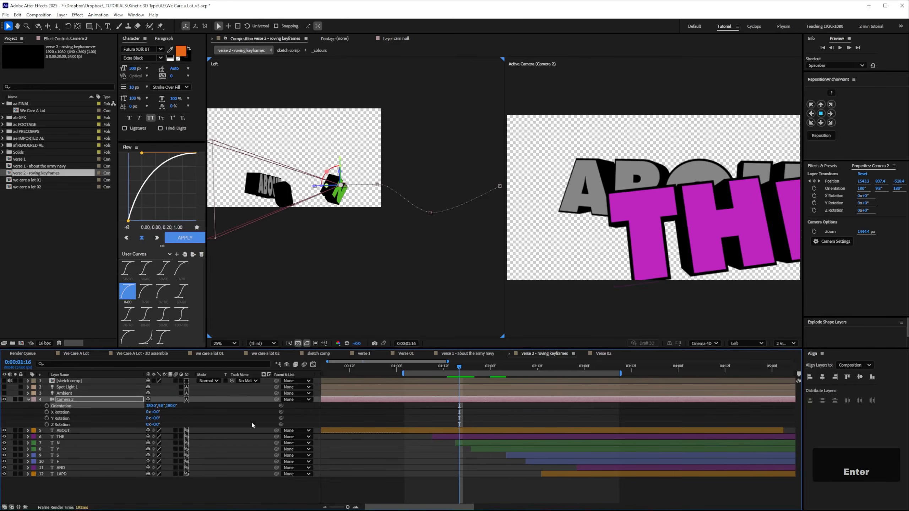
Check the camera view along the timeline and reposition the ABOUT text closer to the centre of the camera view at 0:00:01:15
{"action": "left_click_drag", "start_coordinate": [470, 369], "coordinate": [502, 367]}
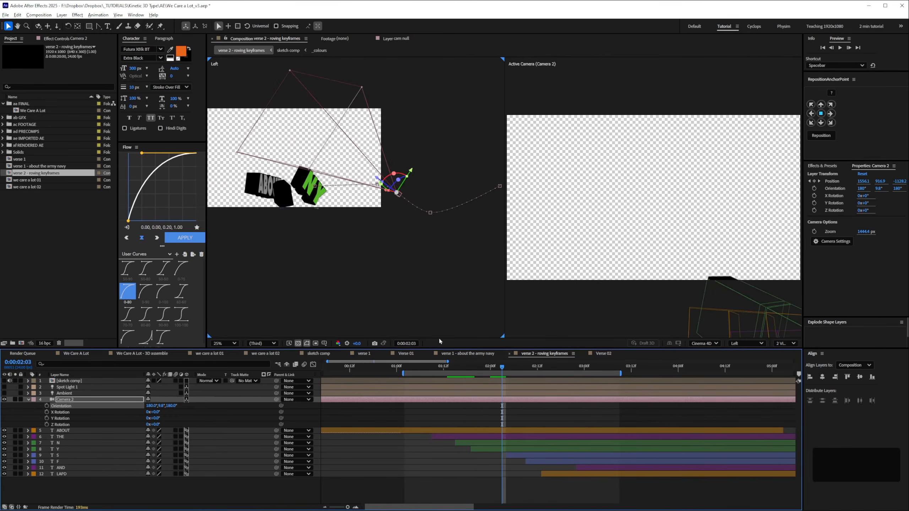
{"action": "left_click_drag", "start_coordinate": [476, 368], "coordinate": [467, 369]}
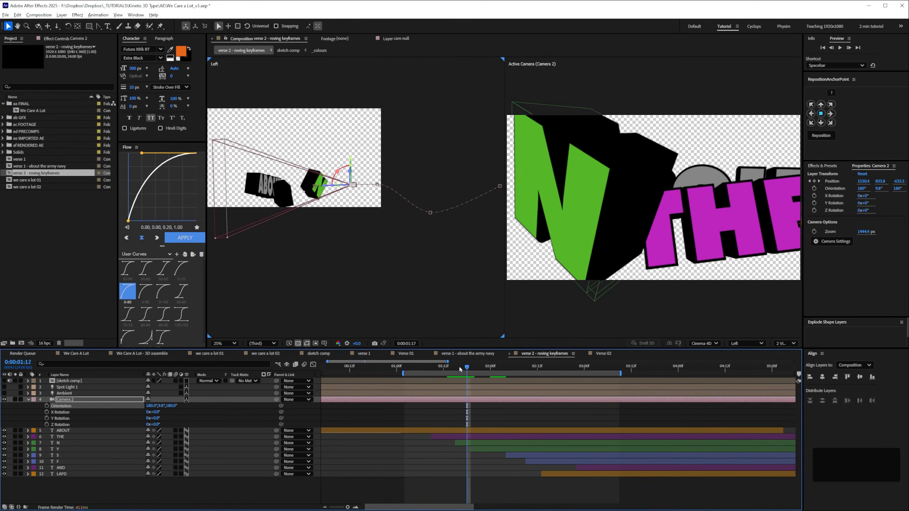
{"action": "left_click_drag", "start_coordinate": [462, 366], "coordinate": [455, 368]}
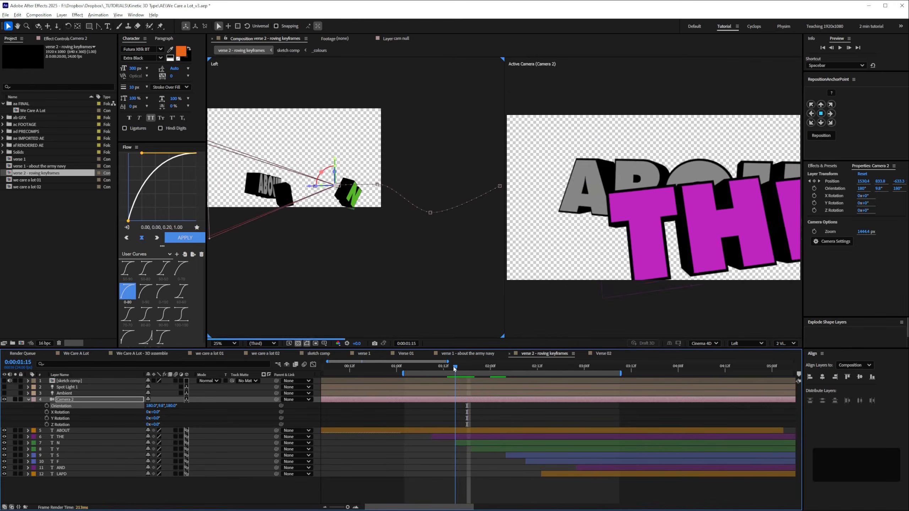
{"action": "left_click", "coordinate": [625, 162]}
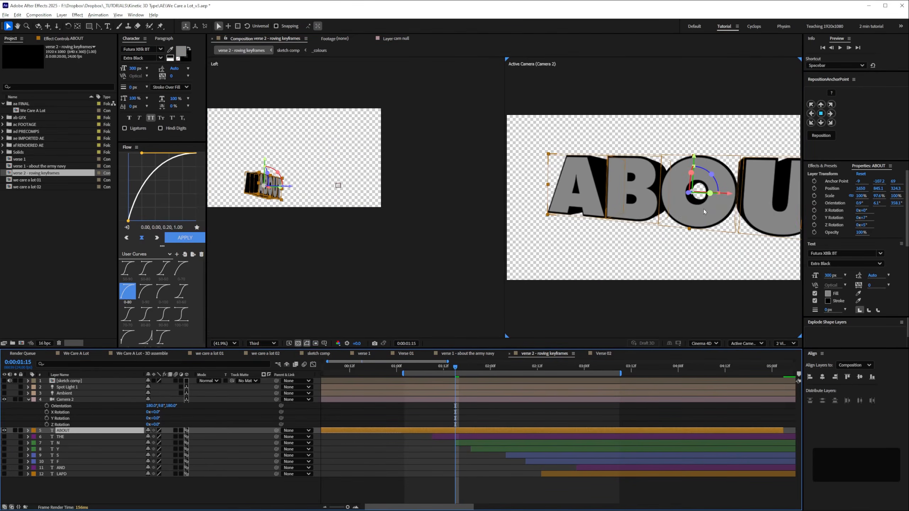
{"action": "left_click_drag", "start_coordinate": [711, 209], "coordinate": [670, 228]}
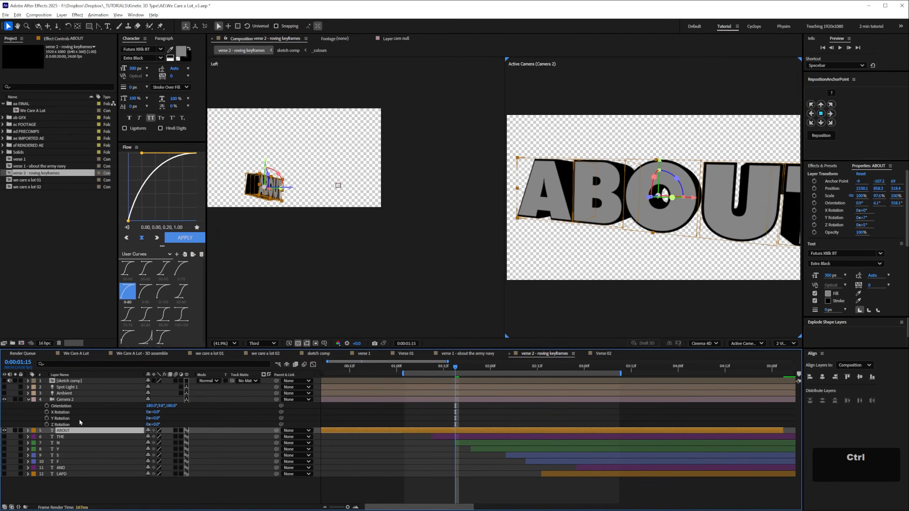
Duplicate the ABOUT layer, parent the copy to Camera 2 and carry it along the path to 0:00:01:22
{"action": "key", "text": "ctrl+d"}
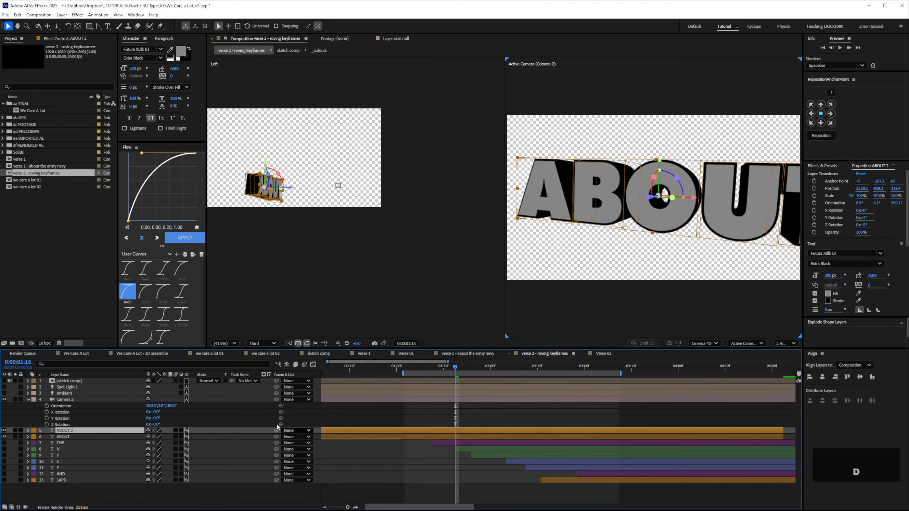
{"action": "left_click_drag", "start_coordinate": [276, 430], "coordinate": [71, 400]}
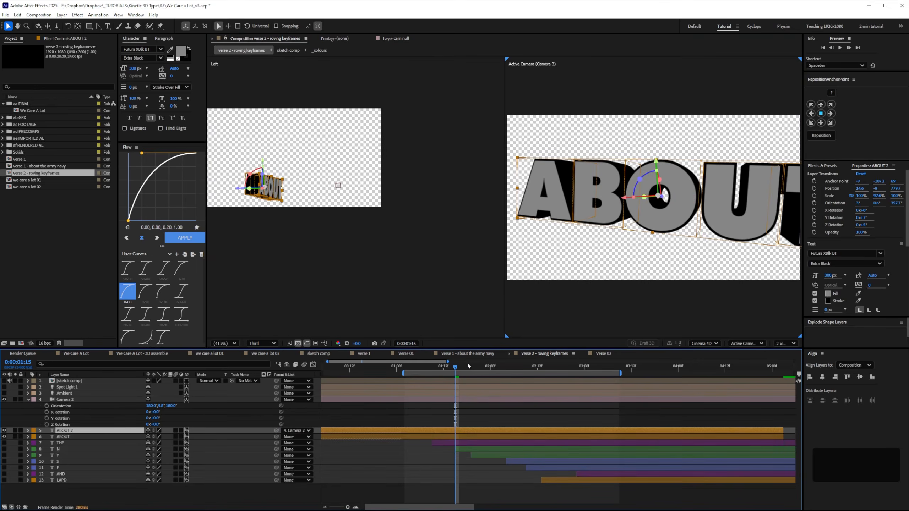
{"action": "left_click_drag", "start_coordinate": [460, 369], "coordinate": [467, 370]}
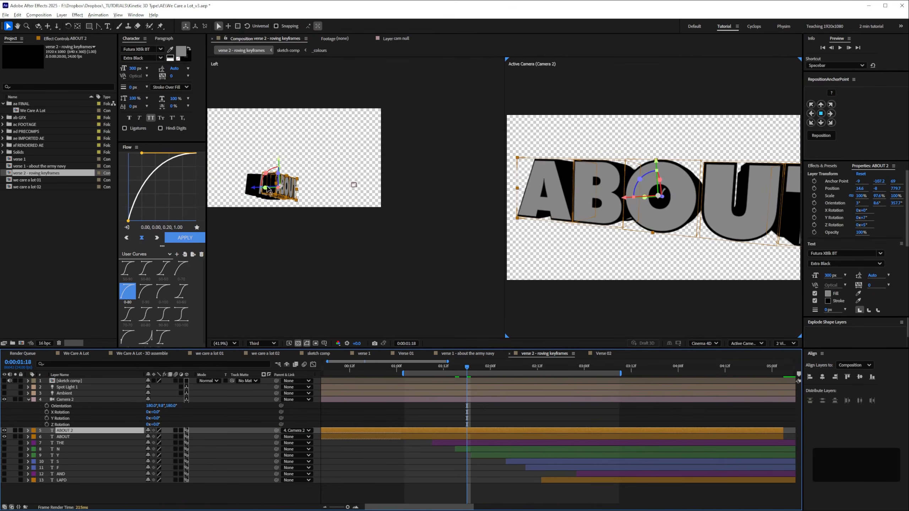
{"action": "left_click_drag", "start_coordinate": [469, 369], "coordinate": [483, 368]}
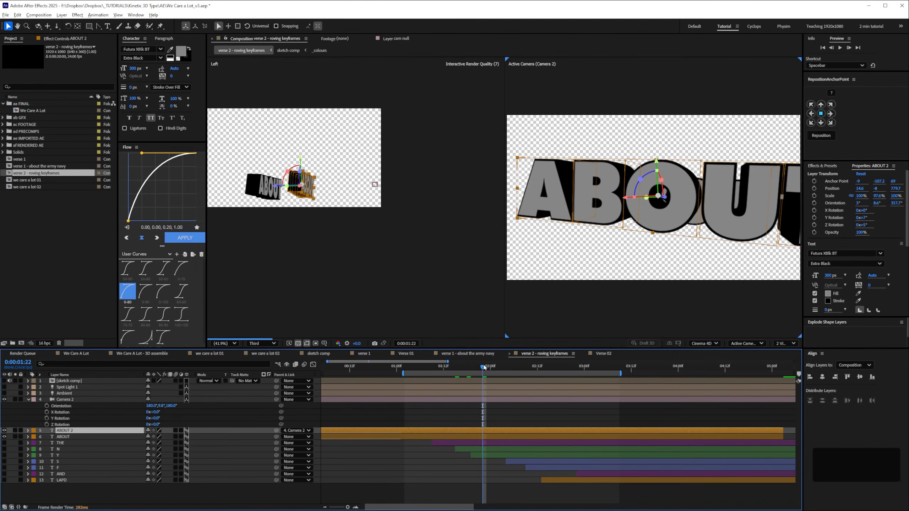
Trim the start of the ABOUT copy to 0:00:01:22 and detach it from Camera 2 by setting its parent to None
{"action": "left_click", "coordinate": [470, 449]}
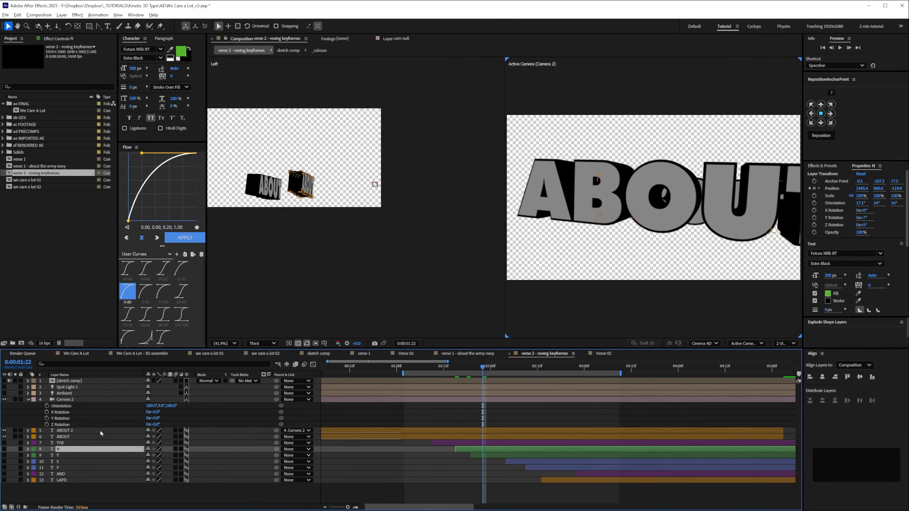
{"action": "left_click", "coordinate": [66, 431]}
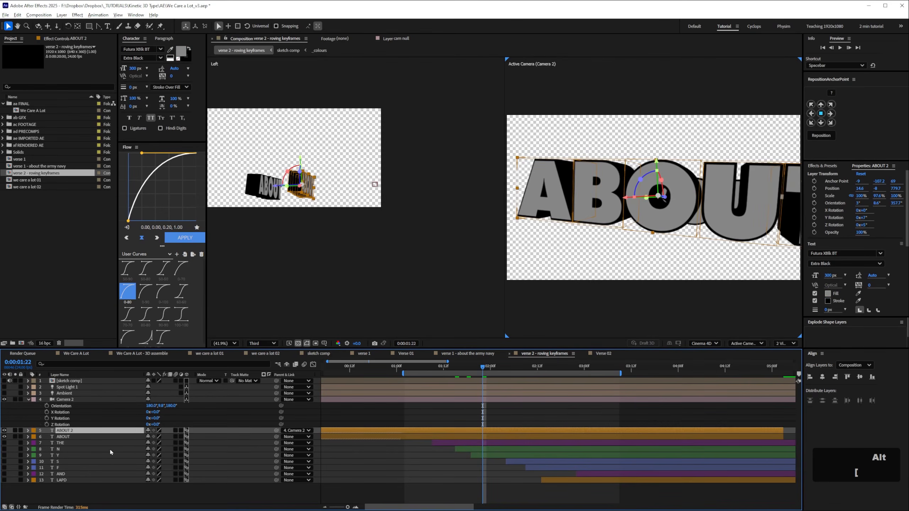
{"action": "key", "text": "alt+bracketleft"}
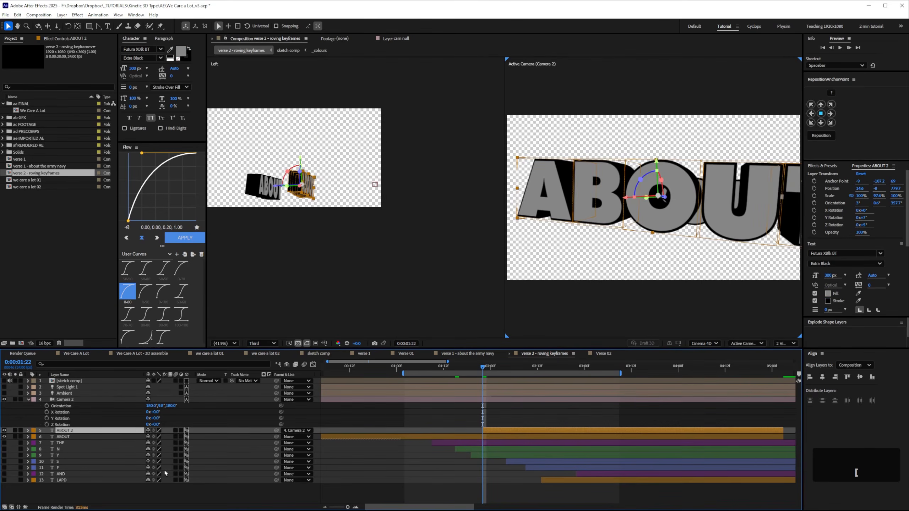
{"action": "left_click", "coordinate": [297, 430]}
{"action": "left_click", "coordinate": [298, 315]}
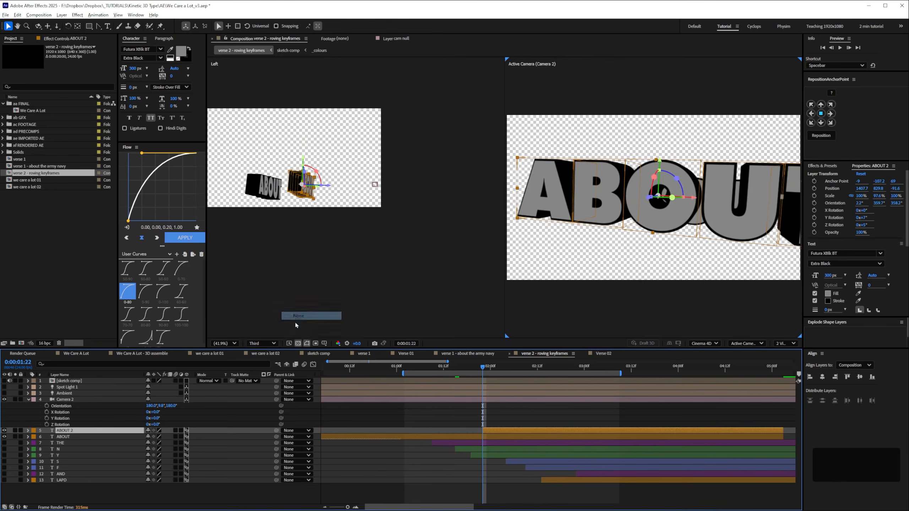
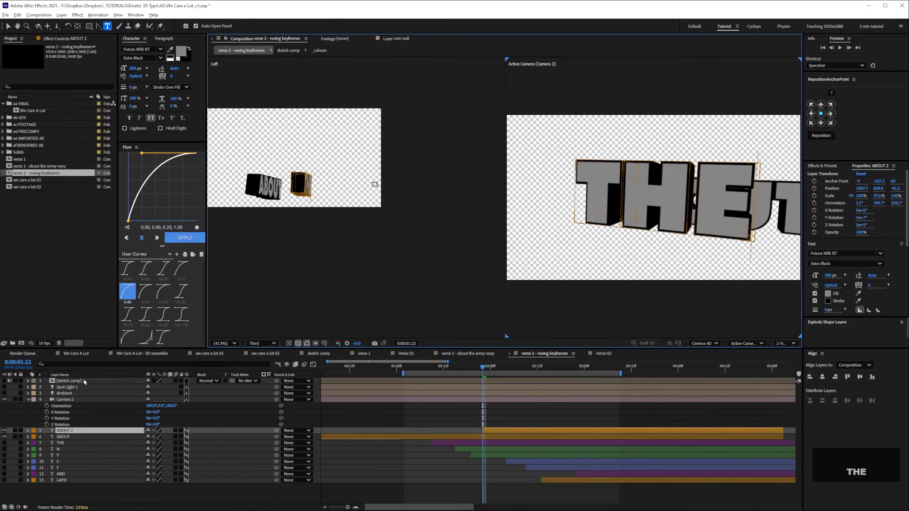
Change the fill colour of the copied text reading THE to purple
{"action": "left_click", "coordinate": [69, 432]}
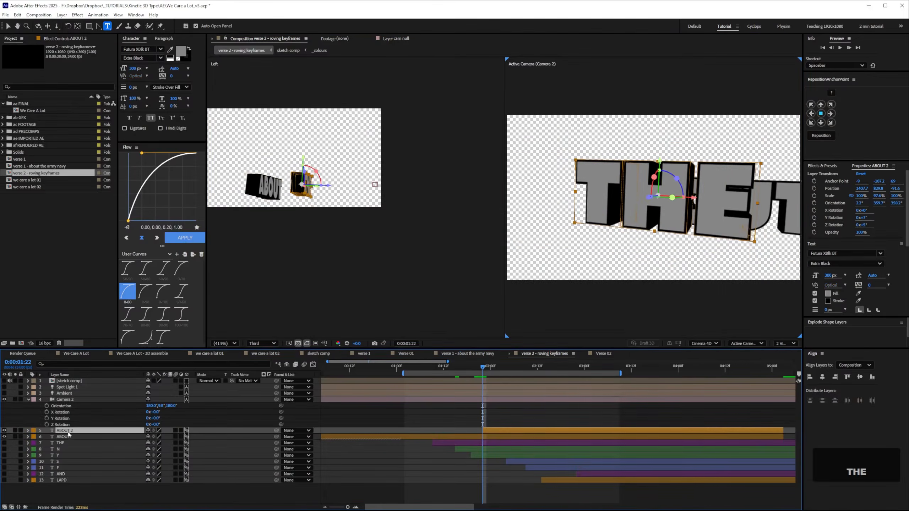
{"action": "key", "text": "v"}
{"action": "left_click", "coordinate": [181, 53]}
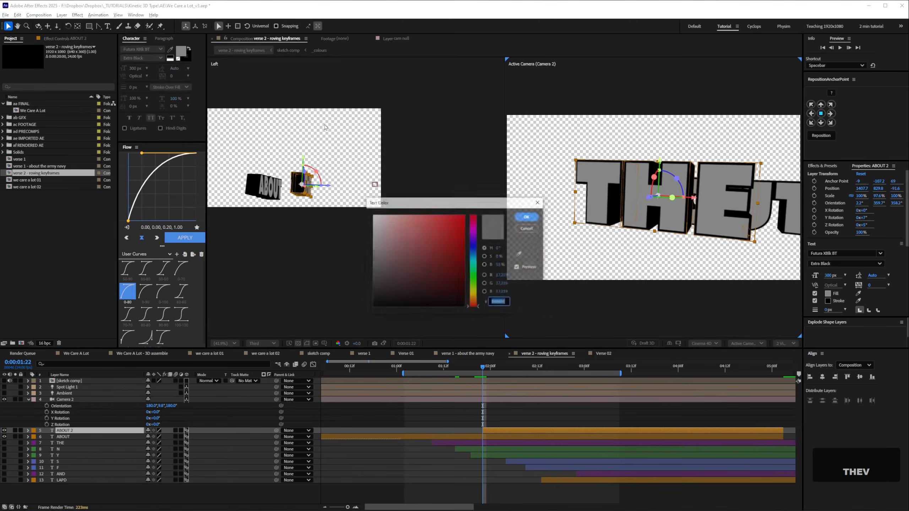
{"action": "left_click", "coordinate": [473, 232]}
{"action": "left_click", "coordinate": [444, 230]}
{"action": "left_click", "coordinate": [527, 217]}
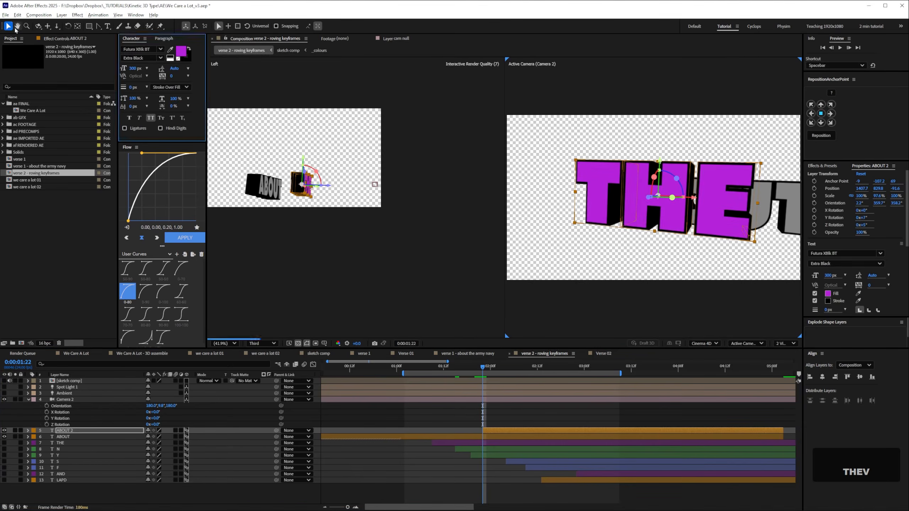
Rename the copied text layer as THE
{"action": "left_click", "coordinate": [79, 431]}
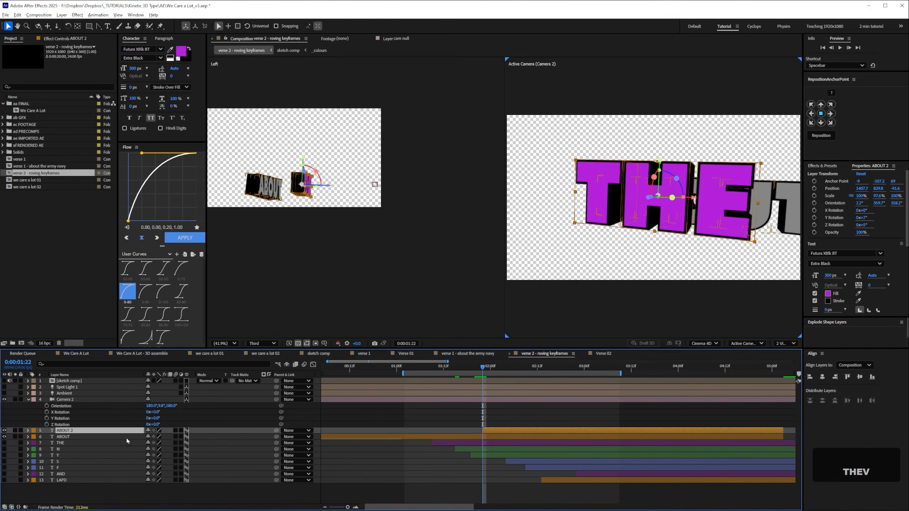
{"action": "key", "text": "Return"}
{"action": "type", "text": "THE"}
{"action": "key", "text": "Return"}
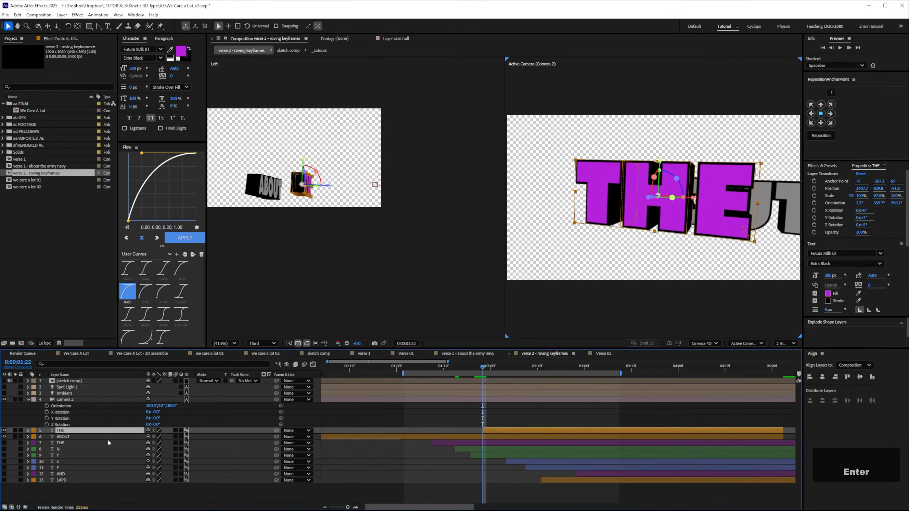
Duplicate the purple THE layer and replace the copy's text with NY
{"action": "key", "text": "ctrl"}
{"action": "key", "text": "ctrl+d"}
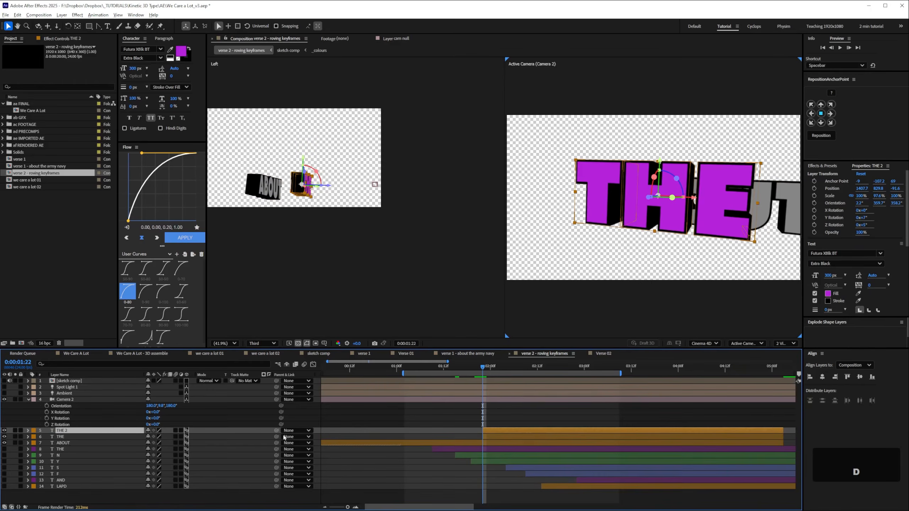
{"action": "double_click", "coordinate": [56, 431]}
{"action": "type", "text": "NY"}
{"action": "key", "text": "Escape"}
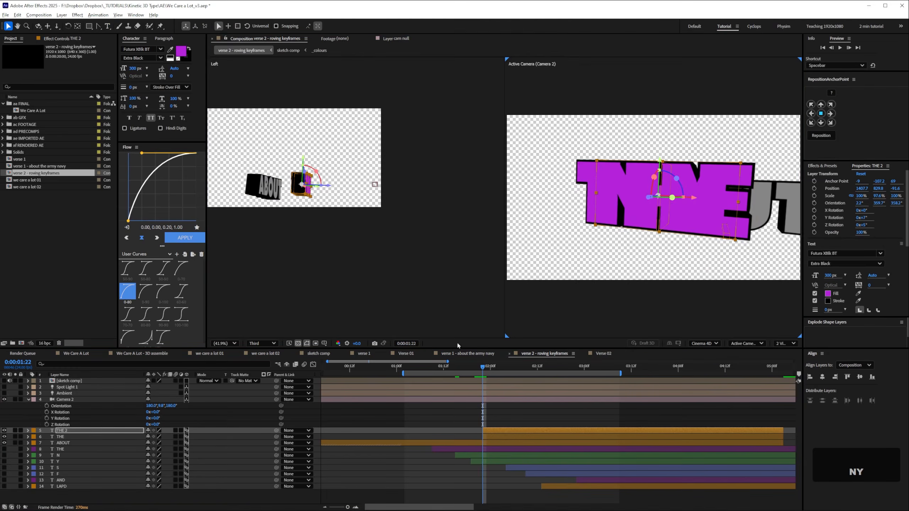
Parent the NY text layer to Camera 2 and shift its layer bar about four frames later in the timeline
{"action": "left_click_drag", "start_coordinate": [276, 430], "coordinate": [81, 400]}
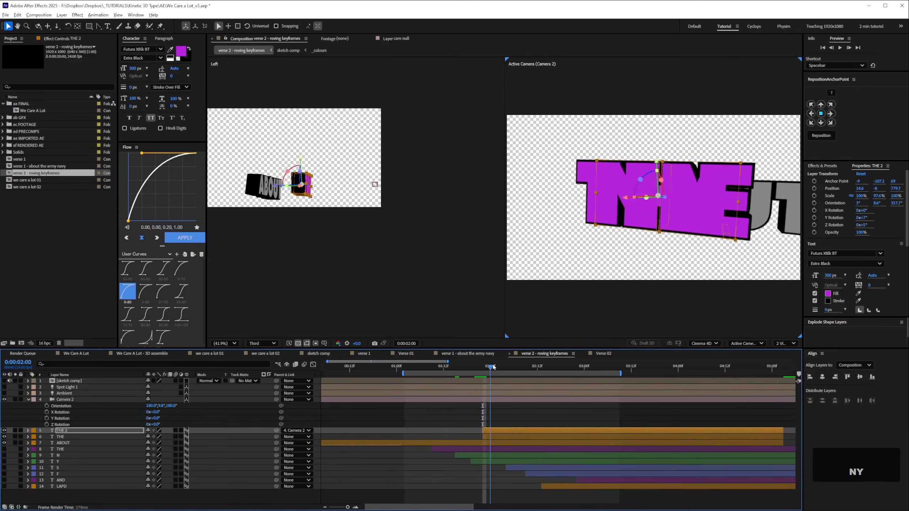
{"action": "left_click", "coordinate": [506, 366]}
{"action": "left_click_drag", "start_coordinate": [503, 430], "coordinate": [518, 430]}
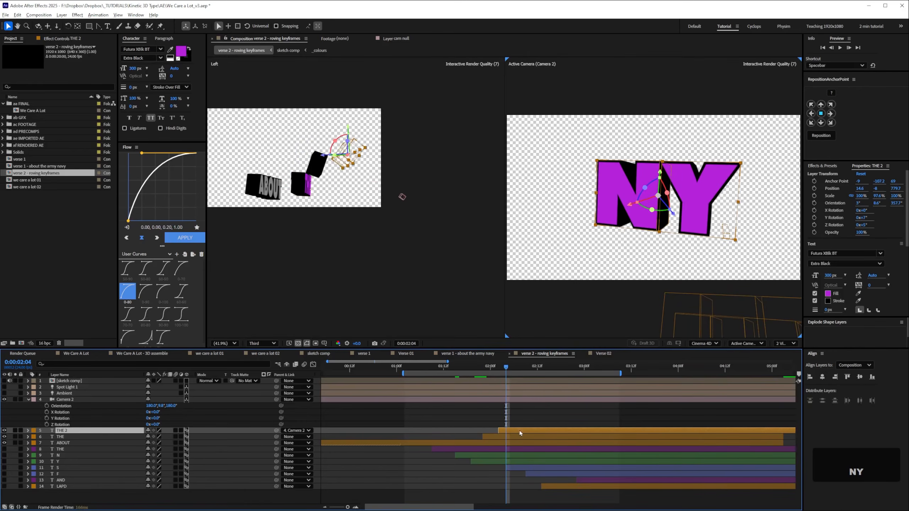
Carry the NY text with the camera to 0:00:02:03 and detach it there by setting its parent to None
{"action": "left_click", "coordinate": [510, 366]}
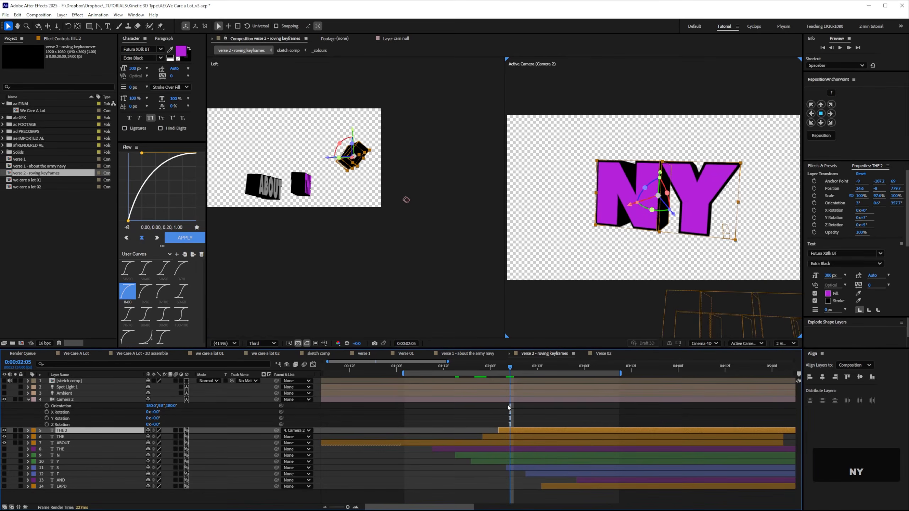
{"action": "left_click_drag", "start_coordinate": [510, 367], "coordinate": [502, 367]}
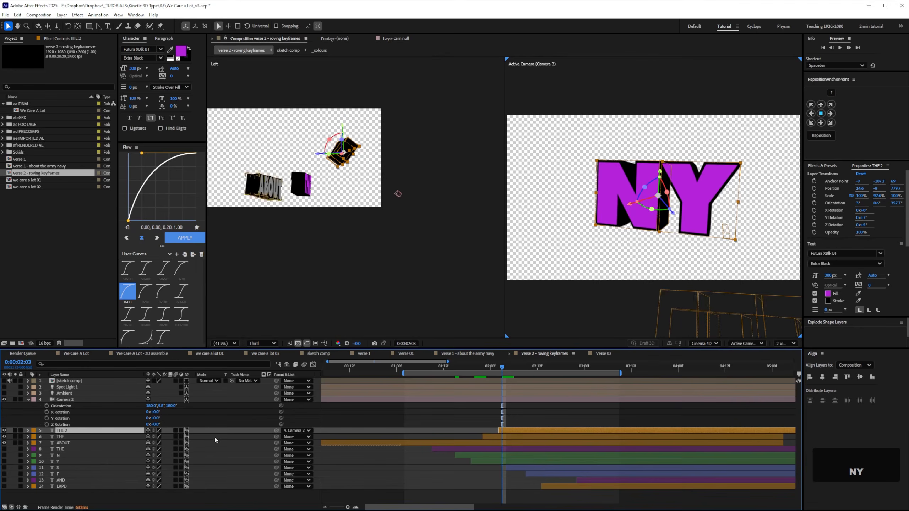
{"action": "mouse_move", "coordinate": [276, 431]}
{"action": "left_mouse_down"}
{"action": "mouse_move", "coordinate": [72, 401]}
{"action": "mouse_move", "coordinate": [281, 433]}
{"action": "left_mouse_up"}
{"action": "left_click", "coordinate": [295, 431]}
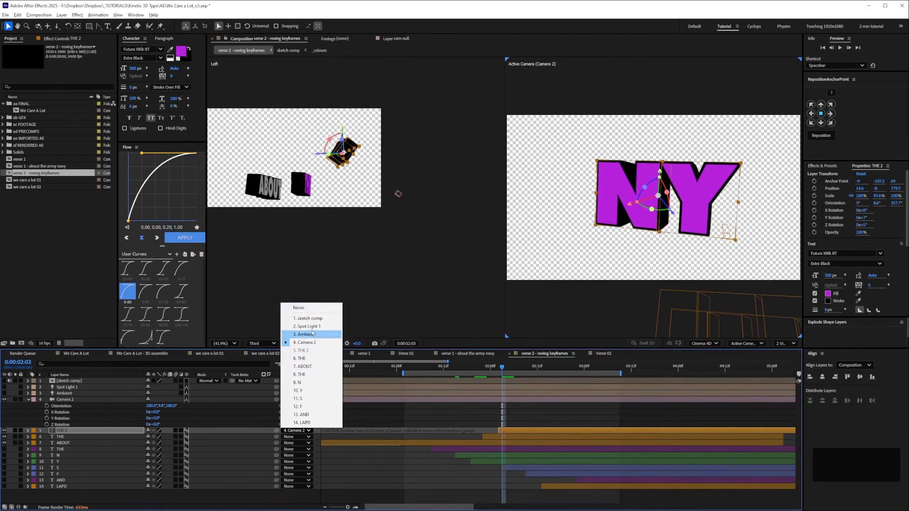
{"action": "left_click", "coordinate": [293, 307]}
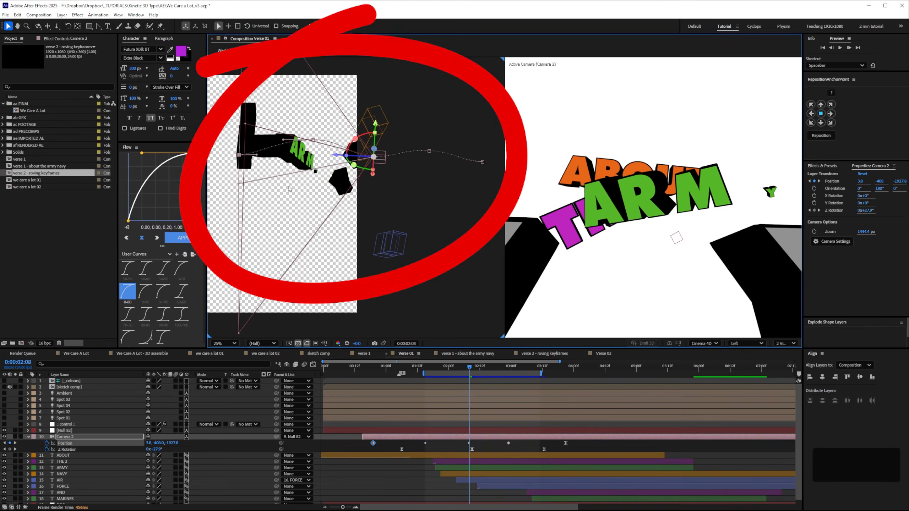
Inspect Camera 2's Orient Along Path setting in the Verse 01 composition and preview its movement up to 0:00:02:12
{"action": "key", "text": "ctrl+alt+o"}
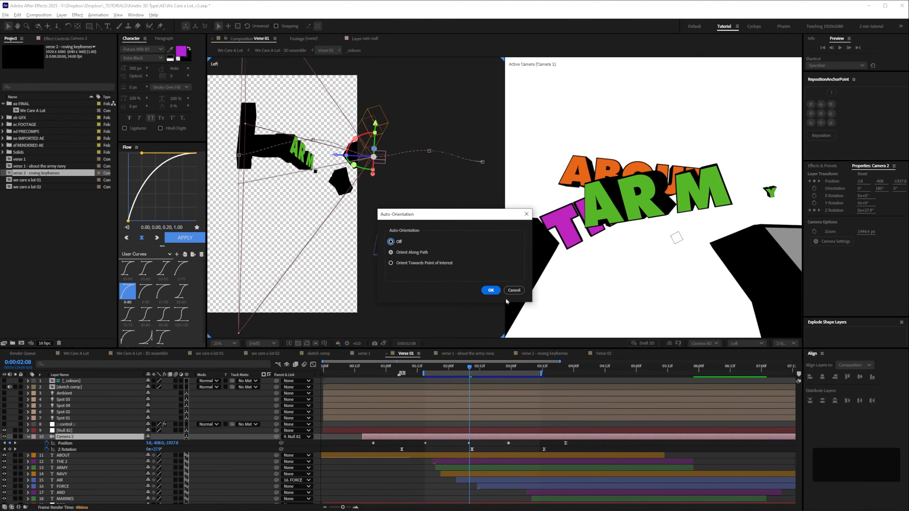
{"action": "left_click", "coordinate": [491, 290]}
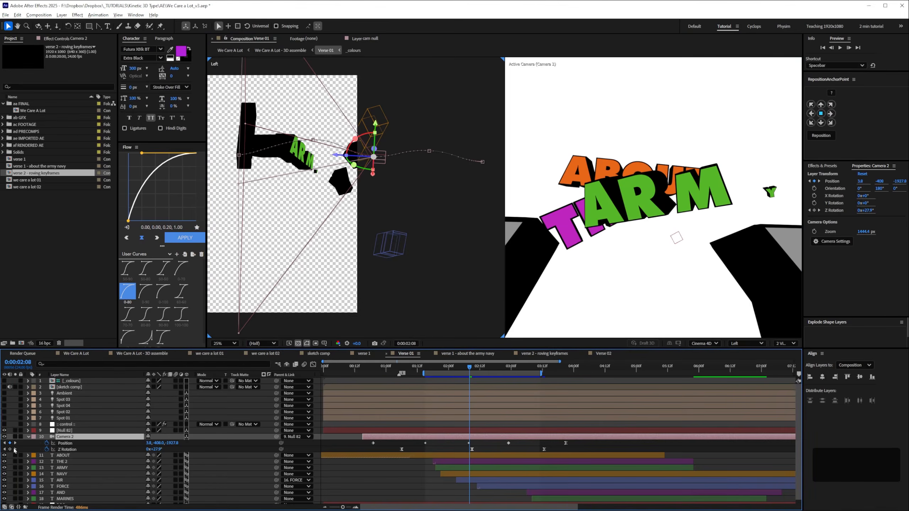
{"action": "left_click", "coordinate": [29, 438]}
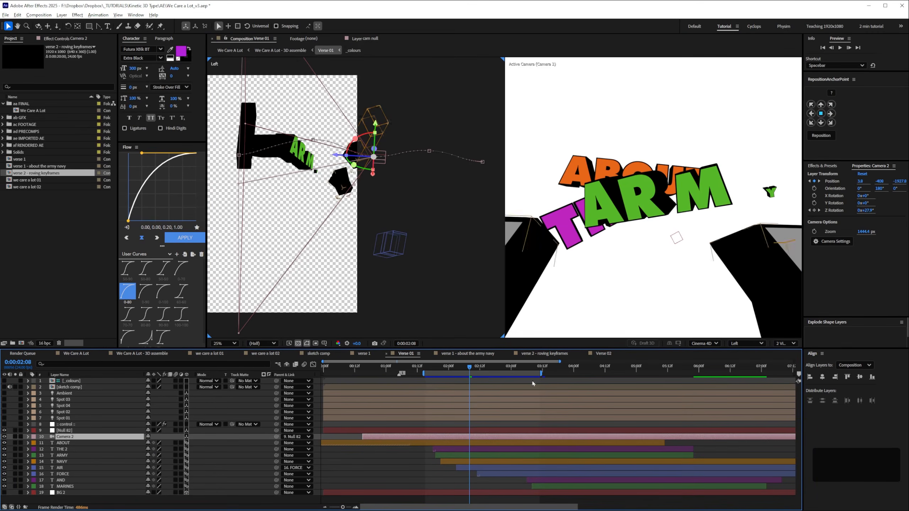
{"action": "left_click_drag", "start_coordinate": [469, 367], "coordinate": [480, 367]}
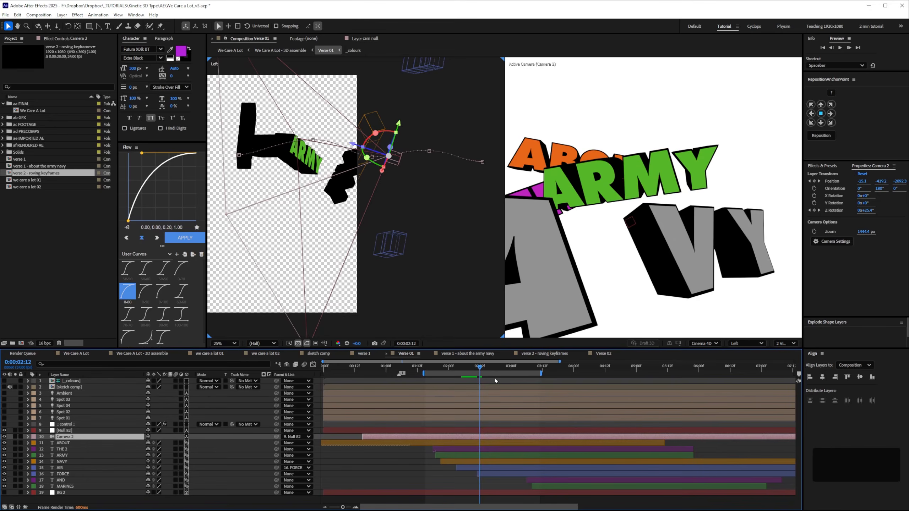
Turn on the Ambient light, the four Spot lights and the BG 2 background layer in the Verse 01 composition
{"action": "left_click", "coordinate": [489, 371]}
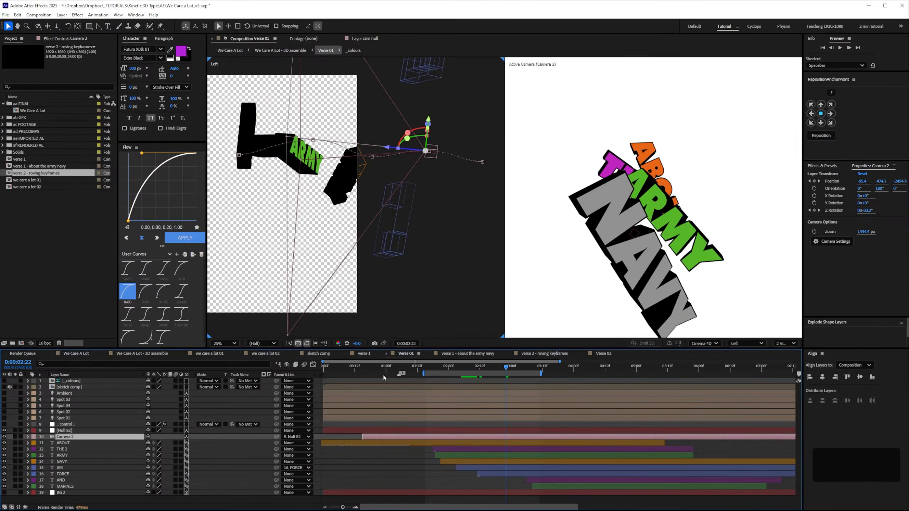
{"action": "left_click", "coordinate": [43, 500]}
{"action": "left_click", "coordinate": [68, 400]}
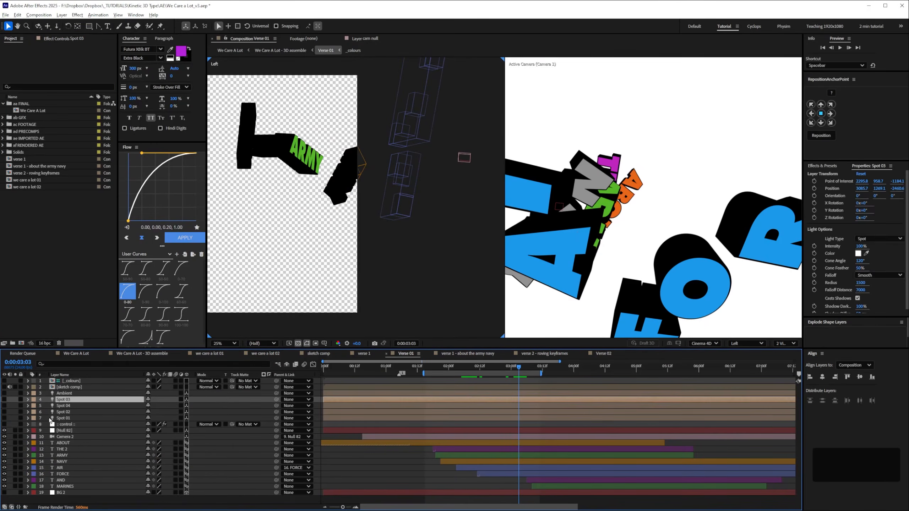
{"action": "left_click", "coordinate": [69, 418], "text": "shift"}
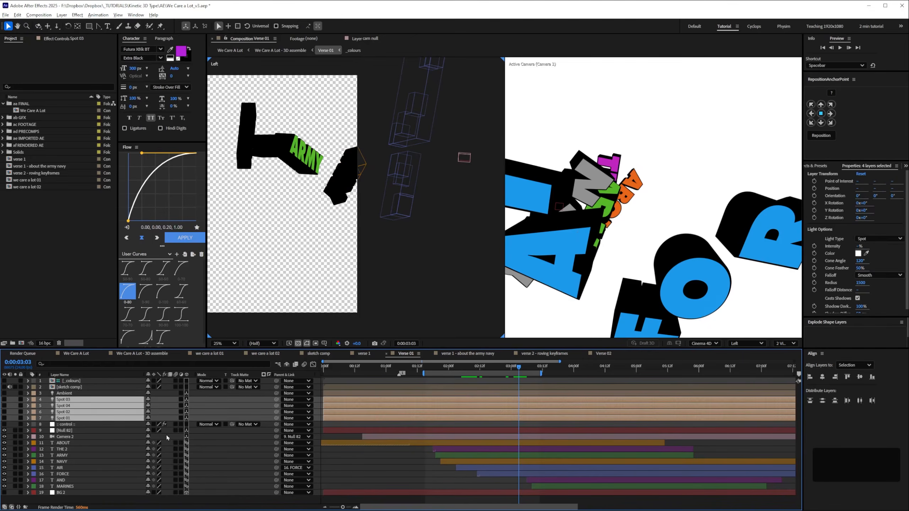
{"action": "left_click_drag", "start_coordinate": [5, 396], "coordinate": [5, 419]}
{"action": "left_click", "coordinate": [5, 492]}
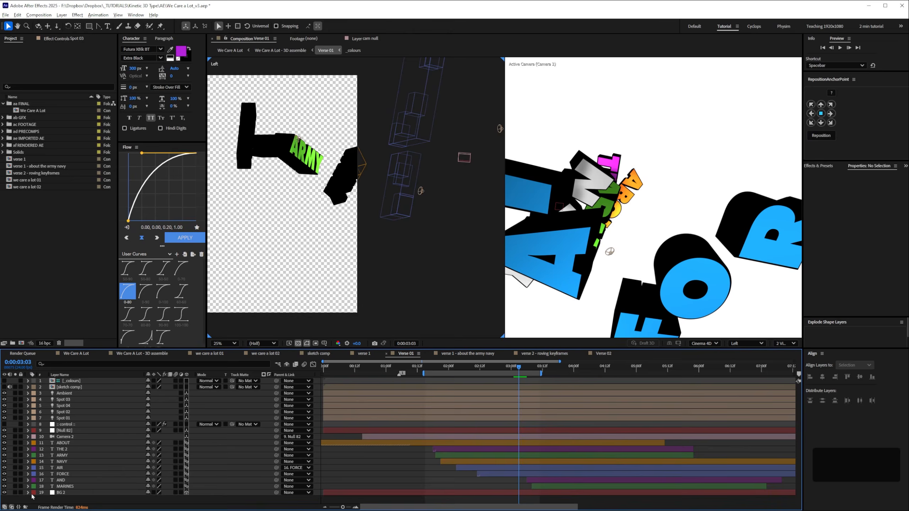
{"action": "left_click", "coordinate": [57, 493]}
{"action": "left_click", "coordinate": [114, 502]}
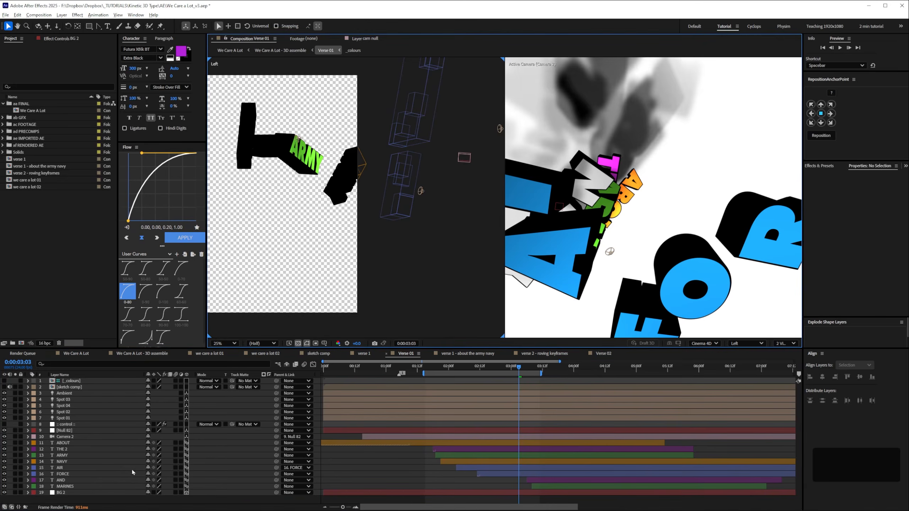
Examine the placement of BG 2 and the four Spot lights around the 3D words in the Left view
{"action": "key", "text": "ctrl+minus"}
{"action": "key", "text": "ctrl+minus"}
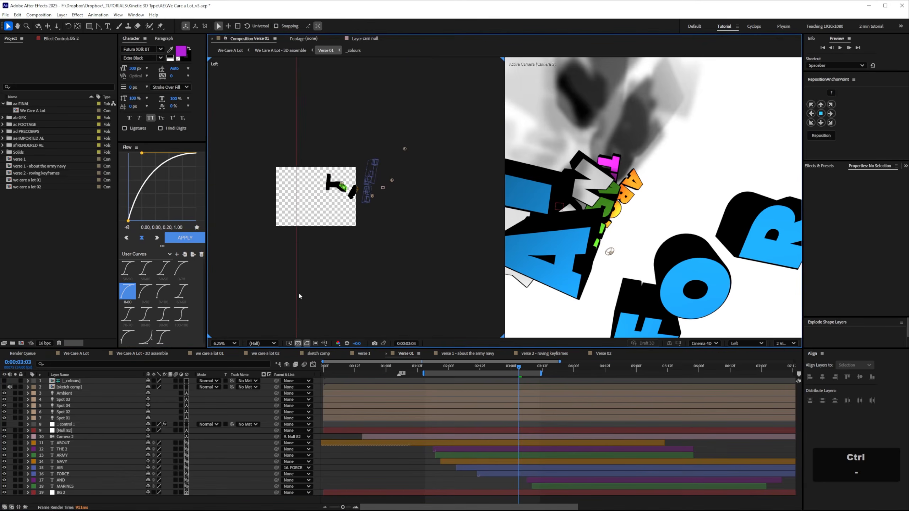
{"action": "left_click", "coordinate": [70, 493]}
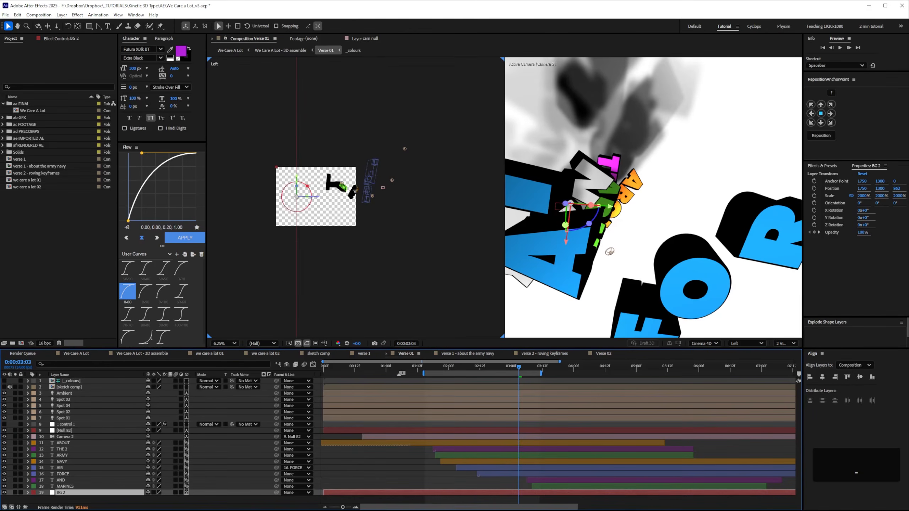
{"action": "left_click", "coordinate": [75, 400]}
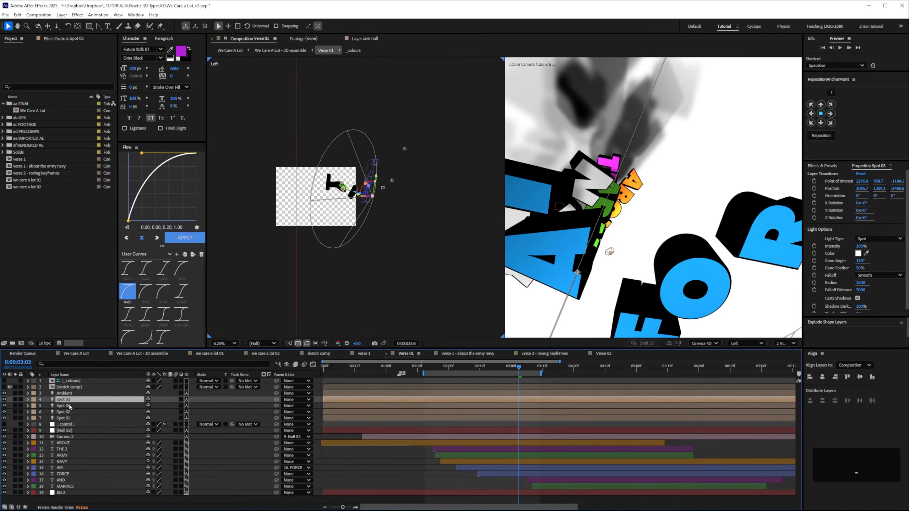
{"action": "left_click", "coordinate": [69, 418], "text": "shift"}
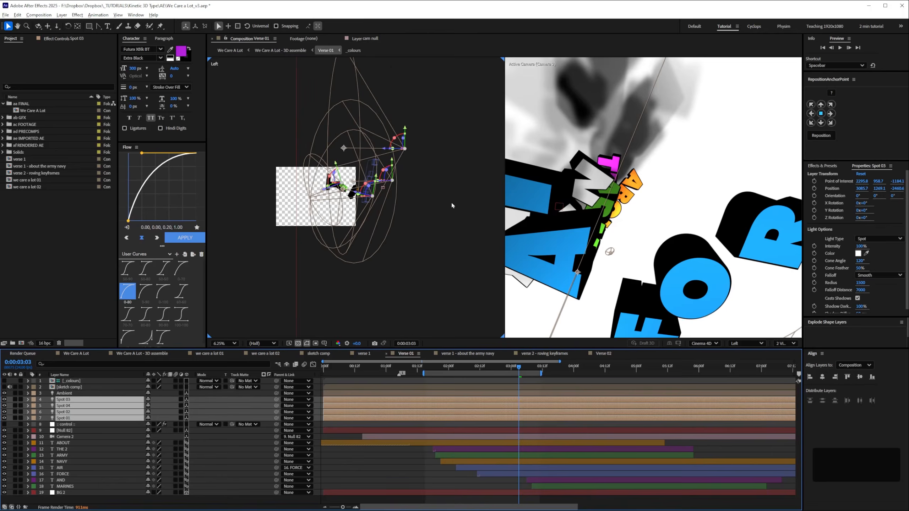
{"action": "key", "text": "ctrl+equal"}
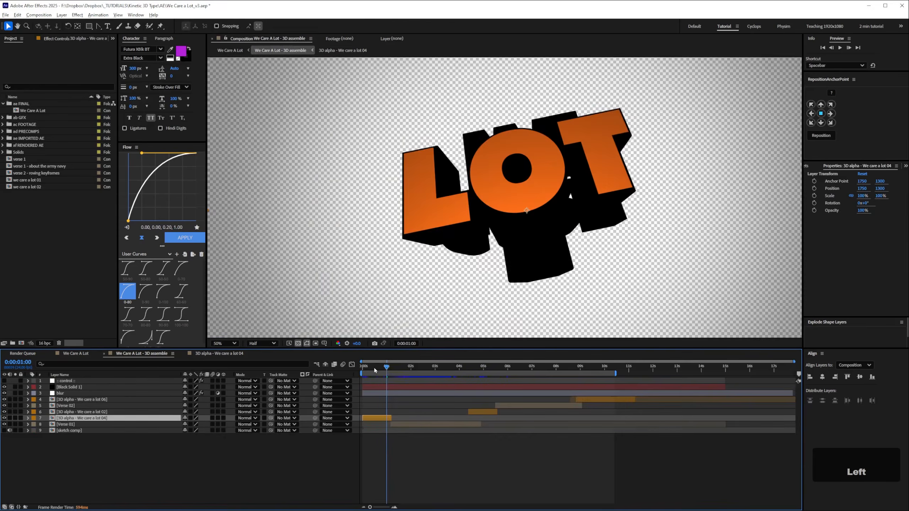
Open the 3D alpha - We care a lot 04 composition from the 3D assembly and preview its animation up to 0:00:01:02
{"action": "left_click", "coordinate": [374, 370]}
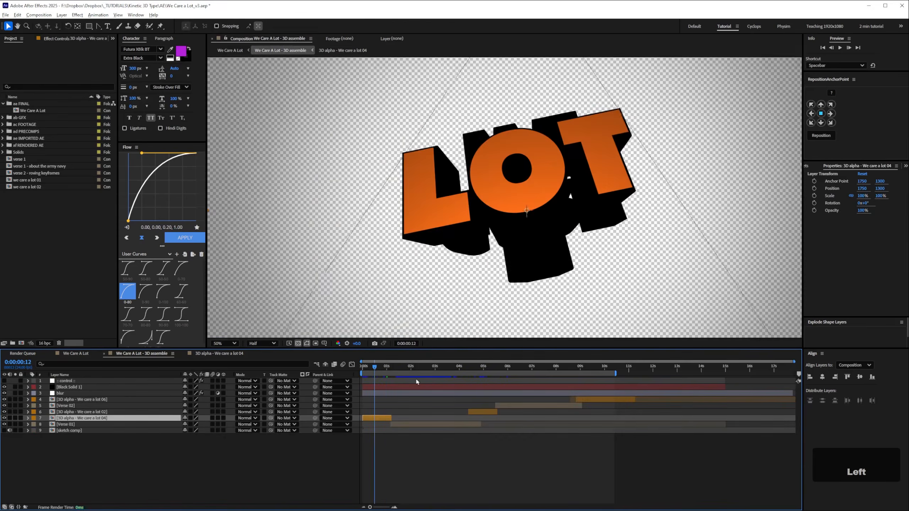
{"action": "double_click", "coordinate": [89, 418]}
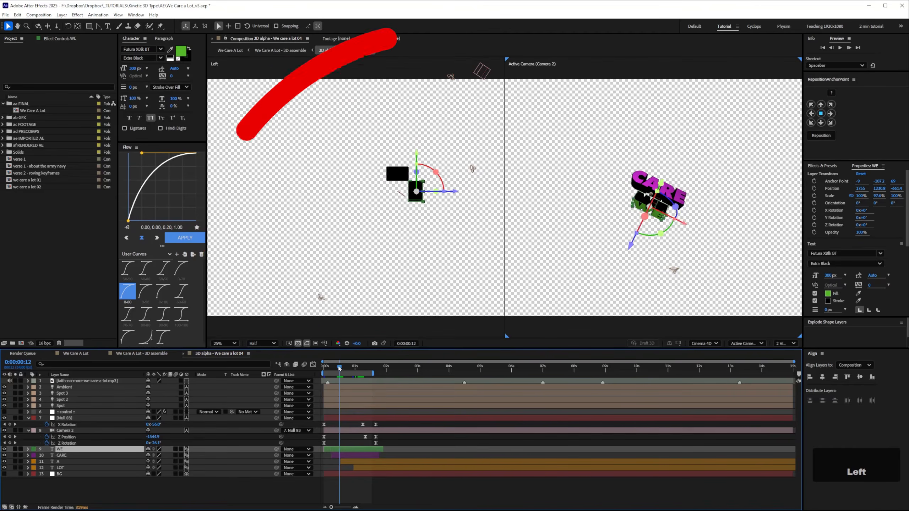
{"action": "left_click", "coordinate": [353, 370]}
{"action": "key", "text": "space"}
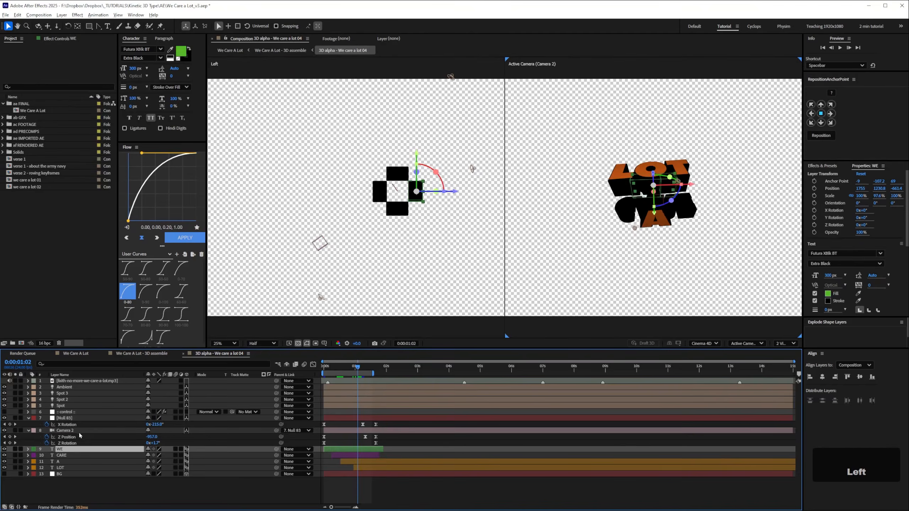
Examine how Null 83's X Rotation swings the parented Camera 2 around the words by scrubbing through the animation
{"action": "left_click", "coordinate": [48, 431]}
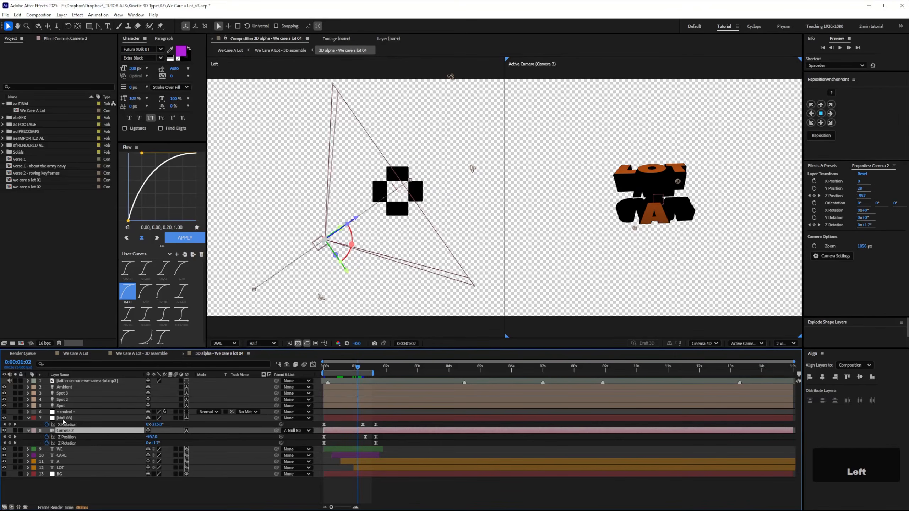
{"action": "left_click", "coordinate": [65, 418]}
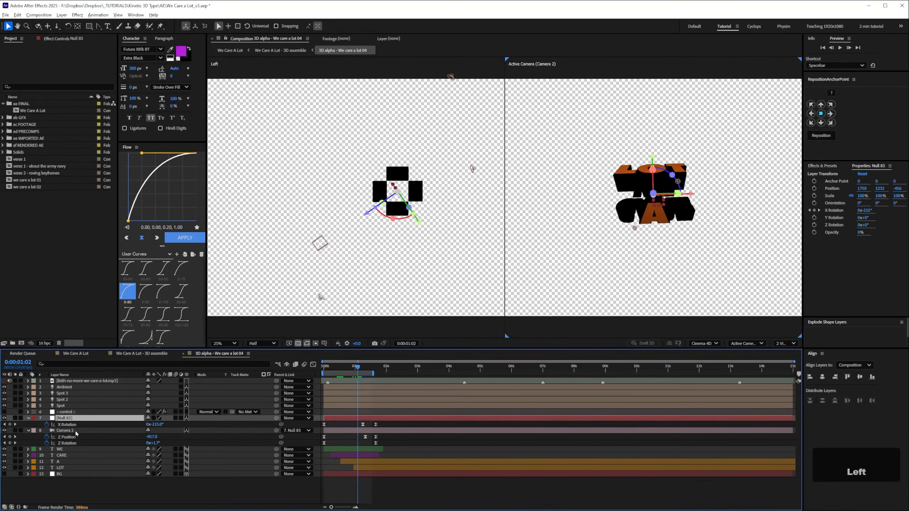
{"action": "left_click", "coordinate": [347, 368]}
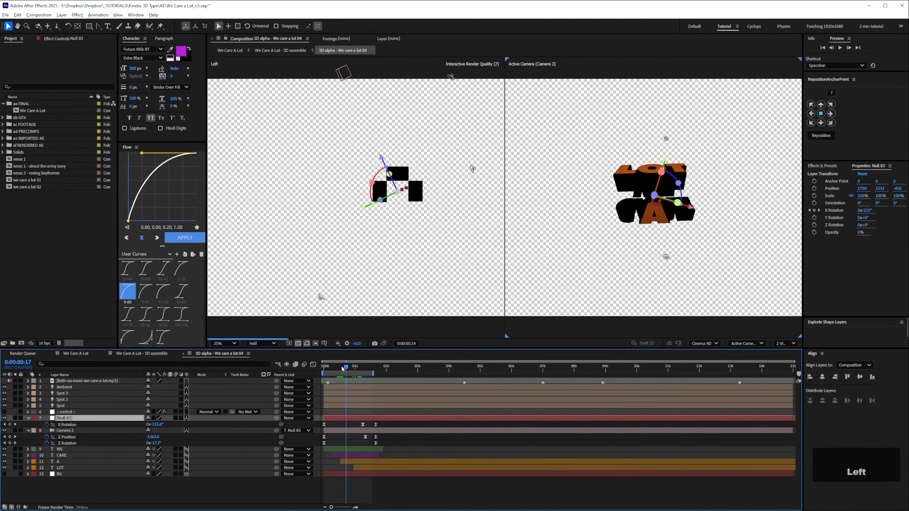
{"action": "left_click_drag", "start_coordinate": [347, 368], "coordinate": [349, 368]}
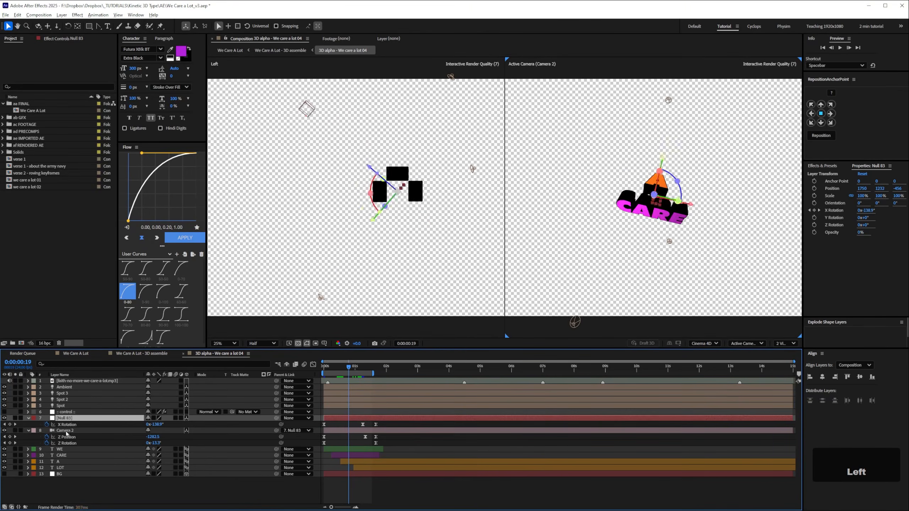
{"action": "left_click", "coordinate": [324, 103]}
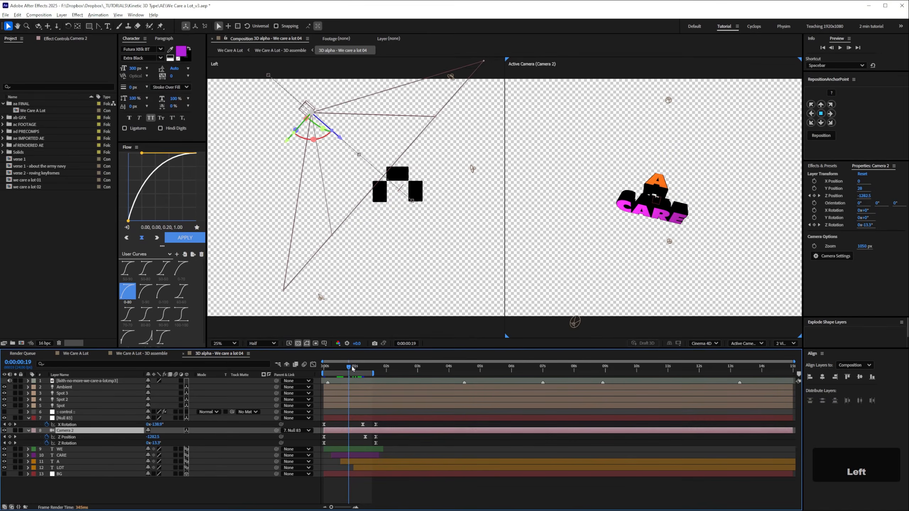
{"action": "left_click_drag", "start_coordinate": [352, 369], "coordinate": [365, 370]}
Inspect the three Spot lights of the composition and scrub to the word LOT at 0:00:01:06
{"action": "left_click", "coordinate": [61, 393]}
{"action": "left_click", "coordinate": [62, 406], "text": "shift"}
{"action": "left_click", "coordinate": [386, 426]}
{"action": "left_click_drag", "start_coordinate": [366, 369], "coordinate": [370, 372]}
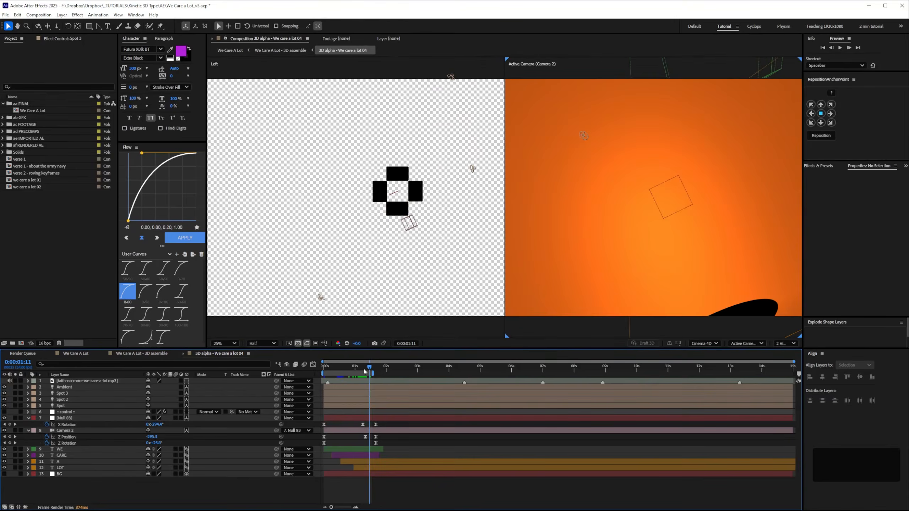
{"action": "left_click", "coordinate": [363, 371]}
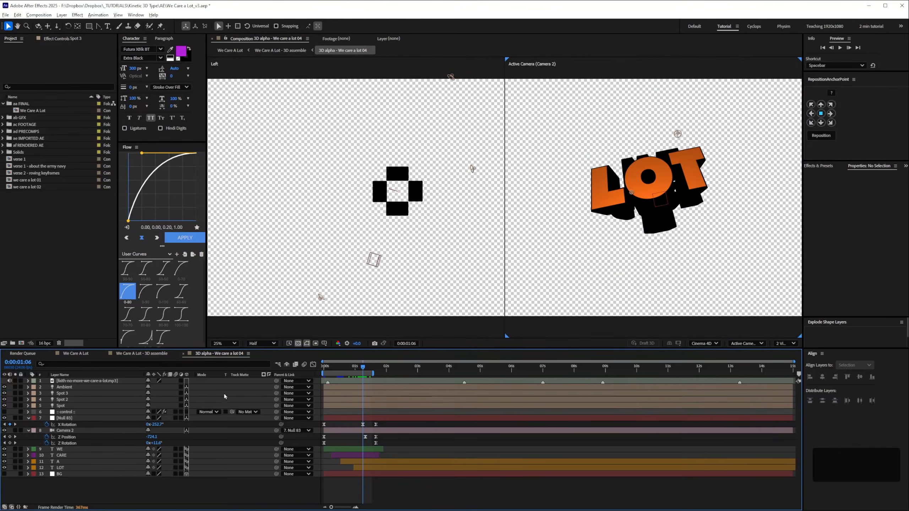
Return to the We Care A Lot - 3D assemble composition and open Verse 01 from its timeline
{"action": "left_click", "coordinate": [141, 354]}
{"action": "left_click", "coordinate": [177, 468]}
{"action": "left_click", "coordinate": [400, 372]}
{"action": "double_click", "coordinate": [400, 424]}
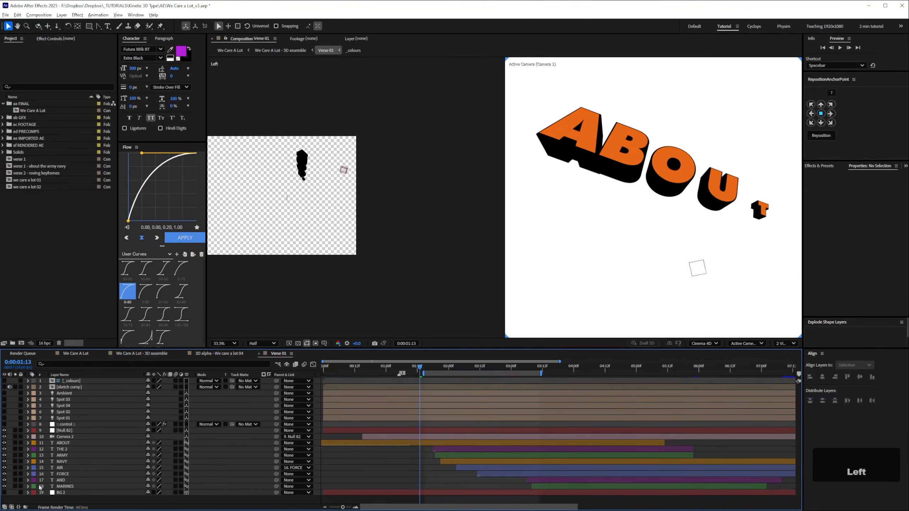
Reveal the keyframed properties of Camera 2 and its parent Null 82, scrubbing through the camera move
{"action": "left_click", "coordinate": [200, 436]}
{"action": "key", "text": "u"}
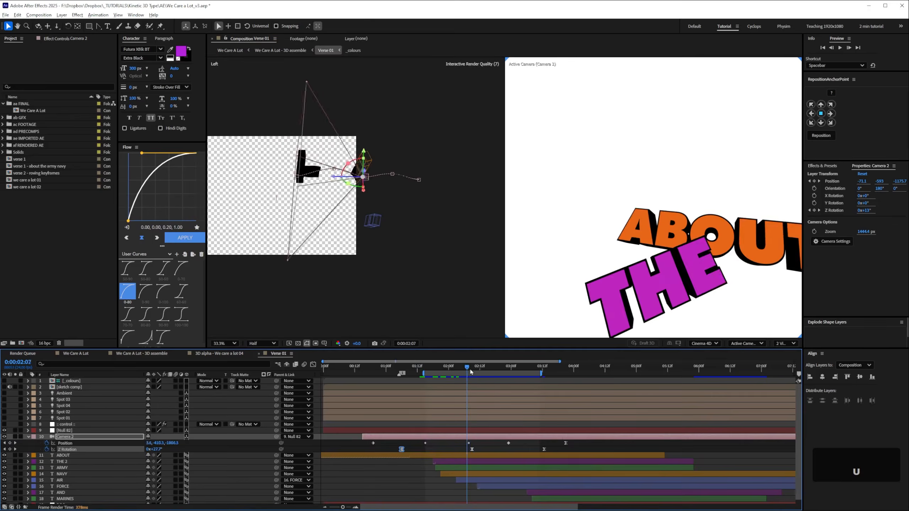
{"action": "left_click_drag", "start_coordinate": [468, 371], "coordinate": [474, 370]}
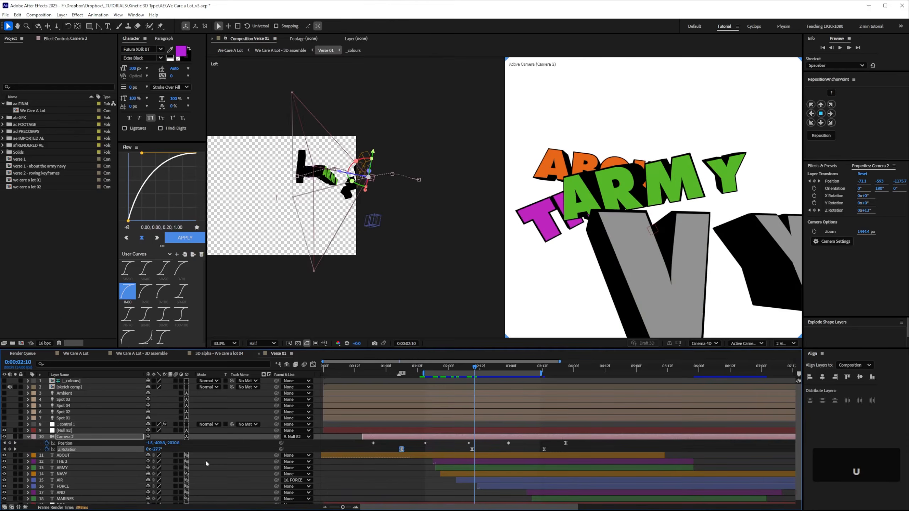
{"action": "left_click", "coordinate": [60, 436]}
{"action": "left_click", "coordinate": [65, 432]}
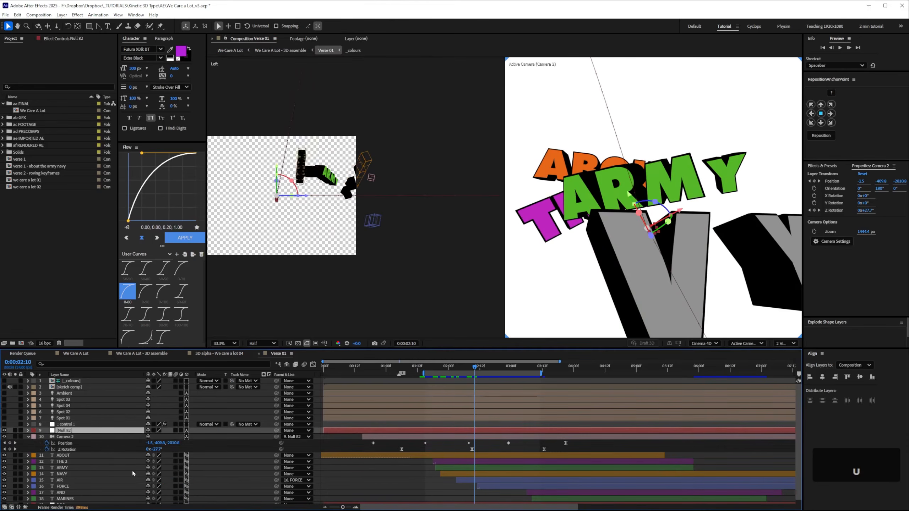
{"action": "key", "text": "u"}
{"action": "left_click", "coordinate": [68, 424]}
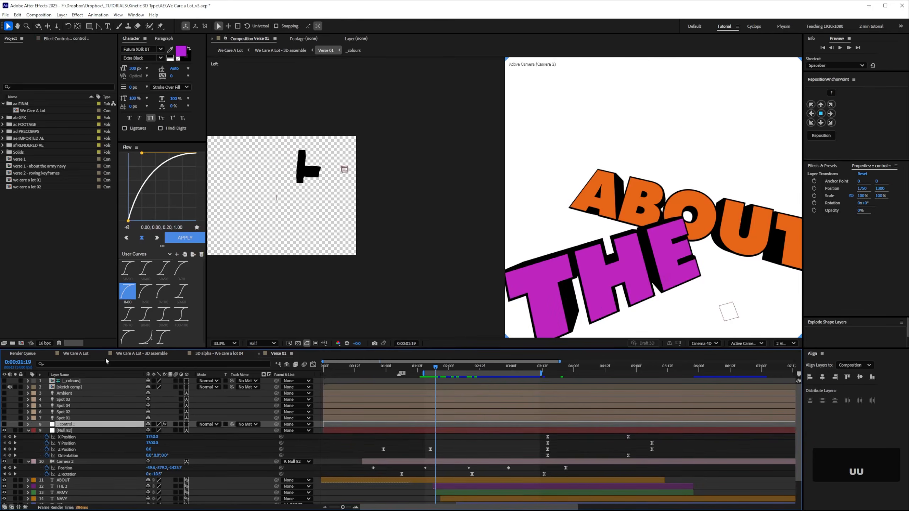
Switch to VLC media player and replay We Care A Lot_v03.mp4 around the transition from LOT to ABOUT
{"action": "key", "text": "alt+Tab"}
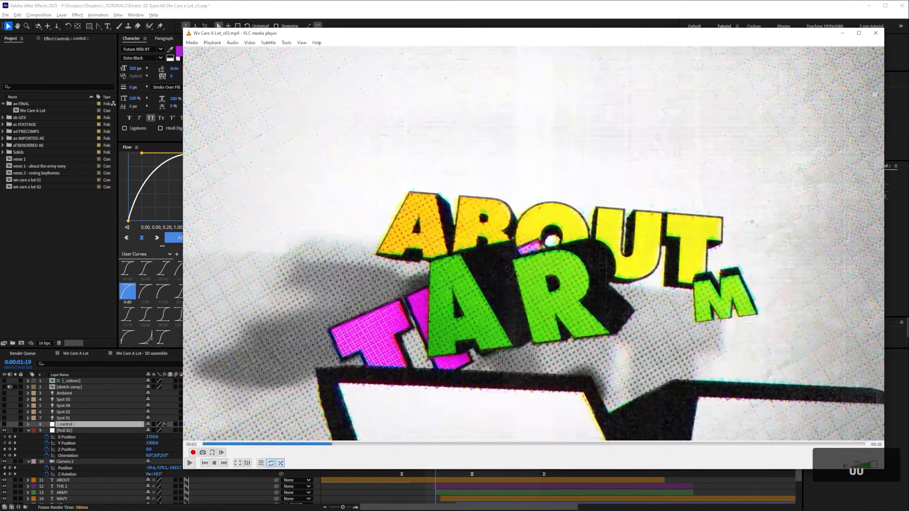
{"action": "left_click_drag", "start_coordinate": [640, 41], "coordinate": [574, 39]}
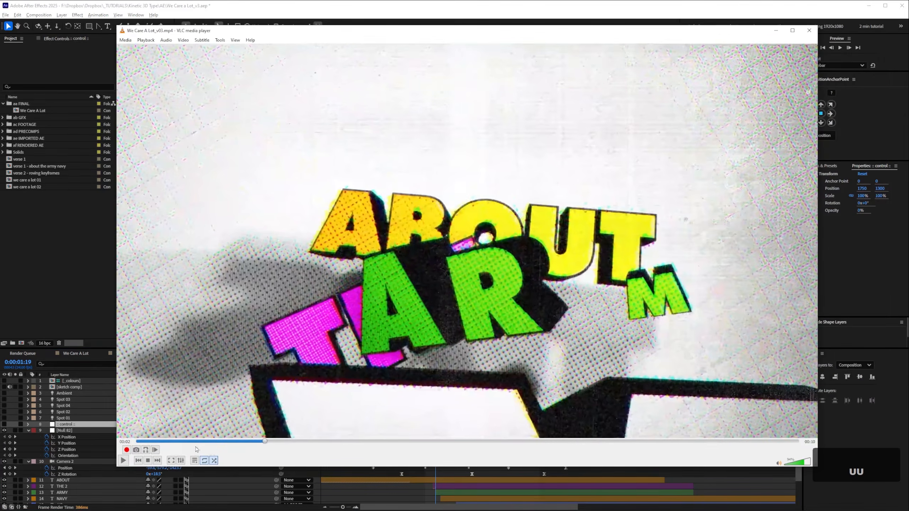
{"action": "left_click", "coordinate": [197, 442]}
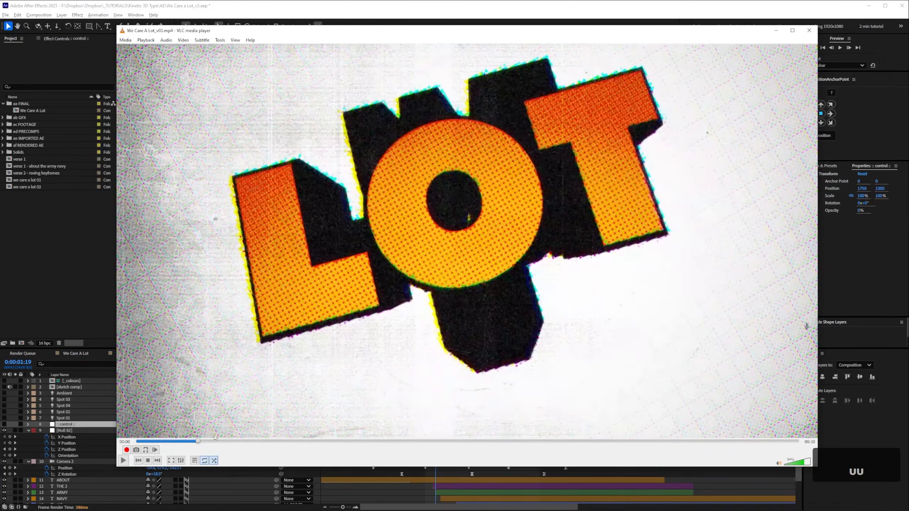
{"action": "left_click", "coordinate": [182, 443]}
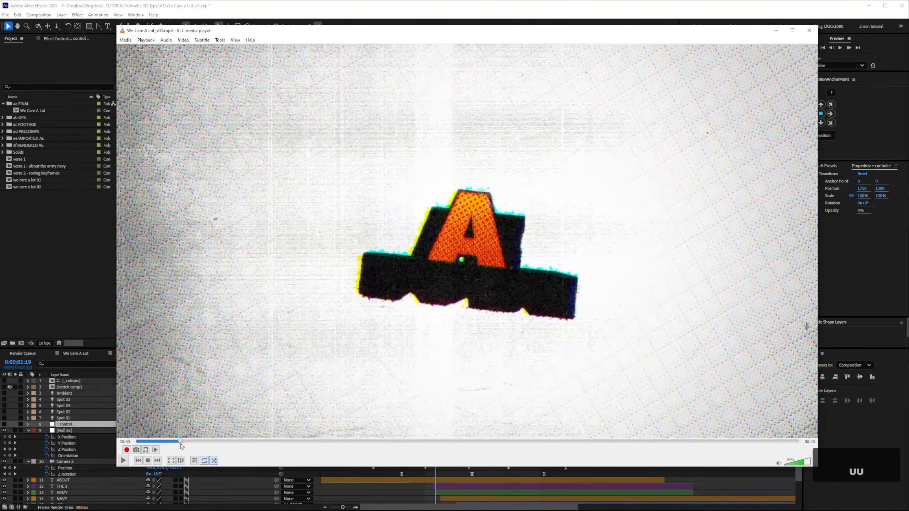
{"action": "key", "text": "space"}
{"action": "key", "text": "space"}
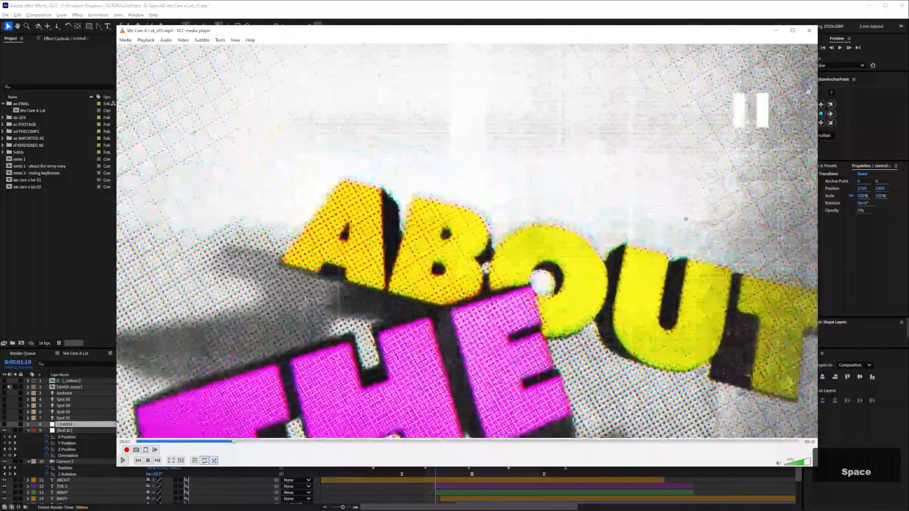
{"action": "left_click", "coordinate": [180, 442]}
{"action": "key", "text": "space"}
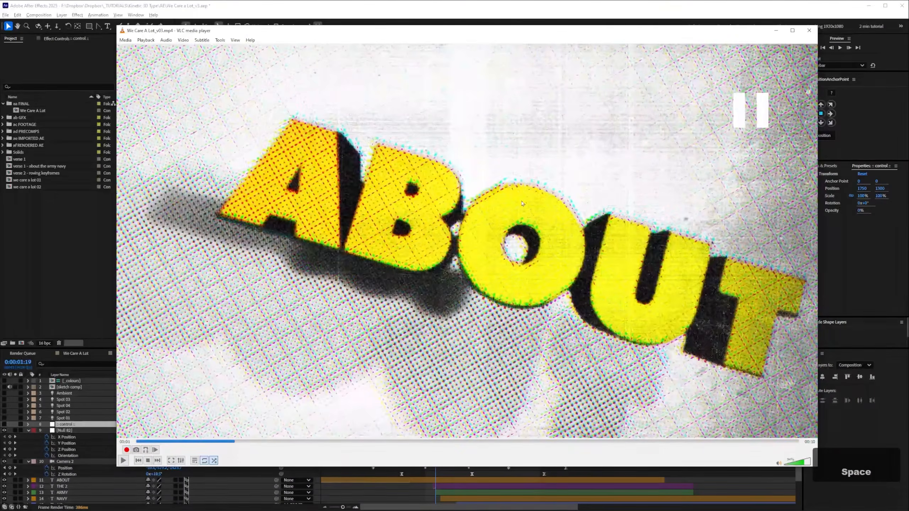
Return to After Effects and show the Z Position curve of Null 82 in the Graph Editor
{"action": "left_click", "coordinate": [50, 429]}
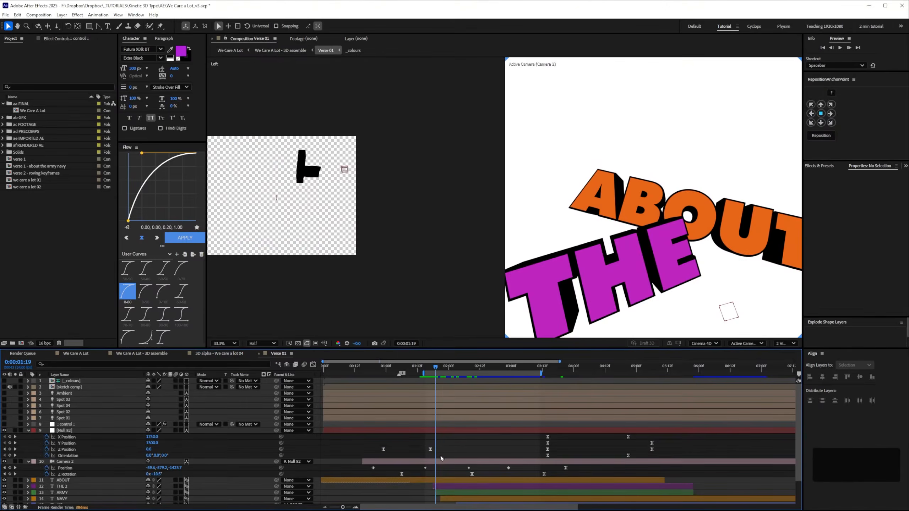
{"action": "left_click_drag", "start_coordinate": [476, 370], "coordinate": [435, 375]}
{"action": "left_click", "coordinate": [437, 431]}
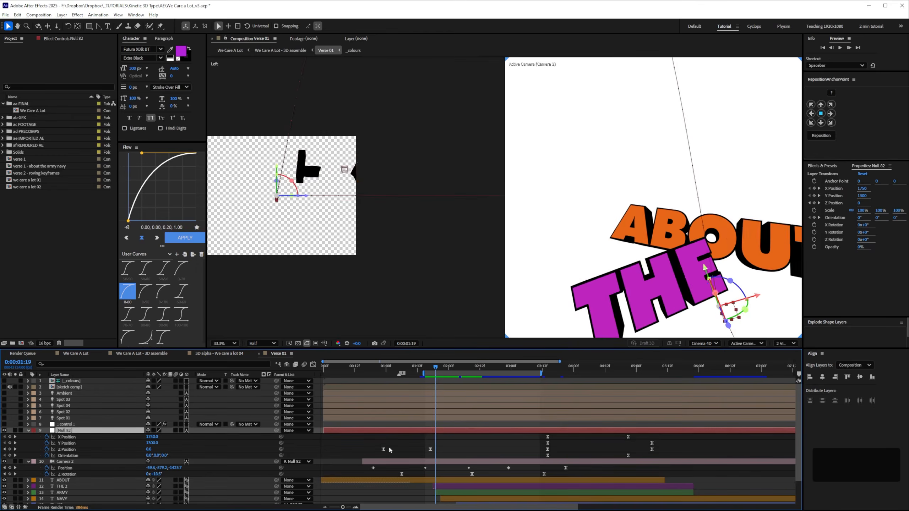
{"action": "left_click", "coordinate": [66, 449]}
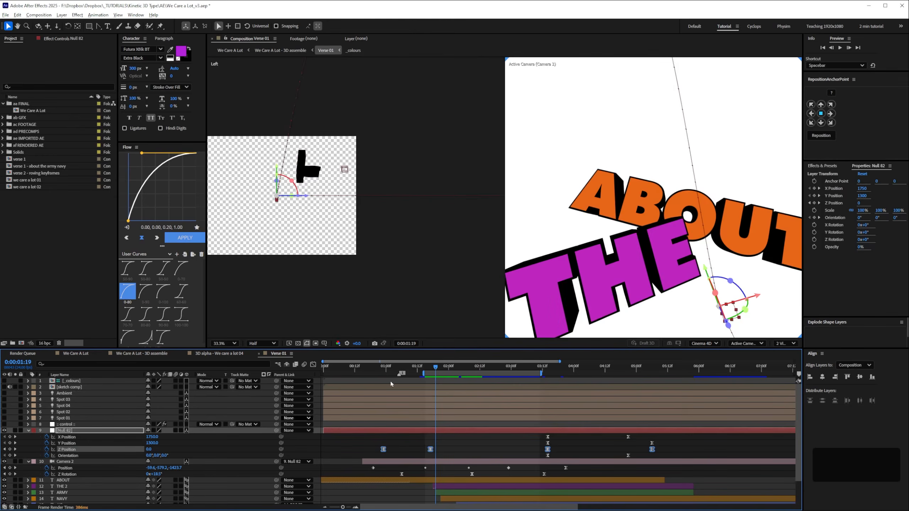
{"action": "left_click", "coordinate": [313, 365]}
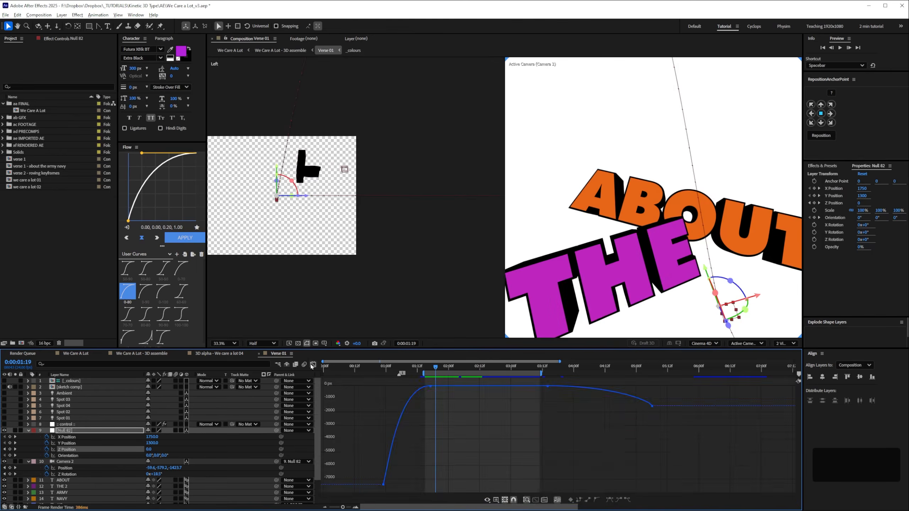
Return to Null 82's keyframe view, select its second Z Position keyframe and scrub from ABOUT through to MARINES
{"action": "left_click", "coordinate": [312, 365]}
{"action": "left_click_drag", "start_coordinate": [435, 367], "coordinate": [414, 368]}
{"action": "left_click_drag", "start_coordinate": [443, 444], "coordinate": [425, 453]}
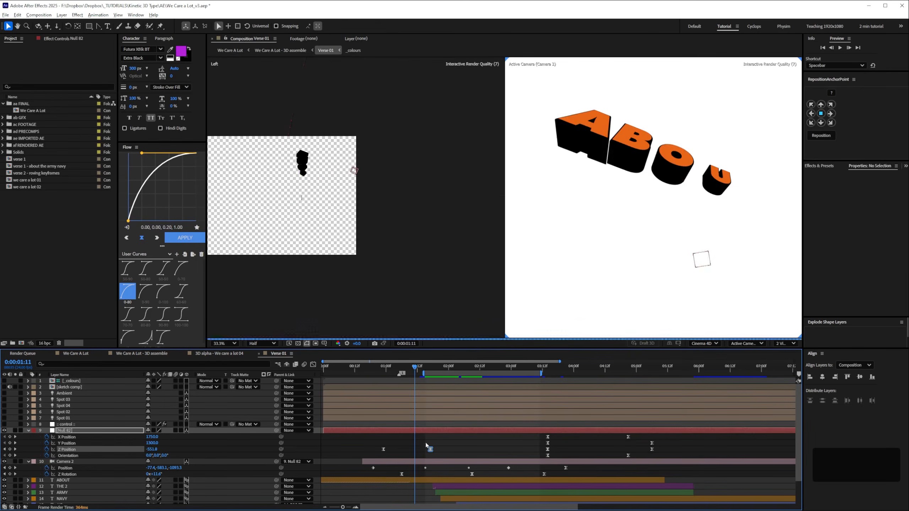
{"action": "left_click_drag", "start_coordinate": [395, 369], "coordinate": [592, 374]}
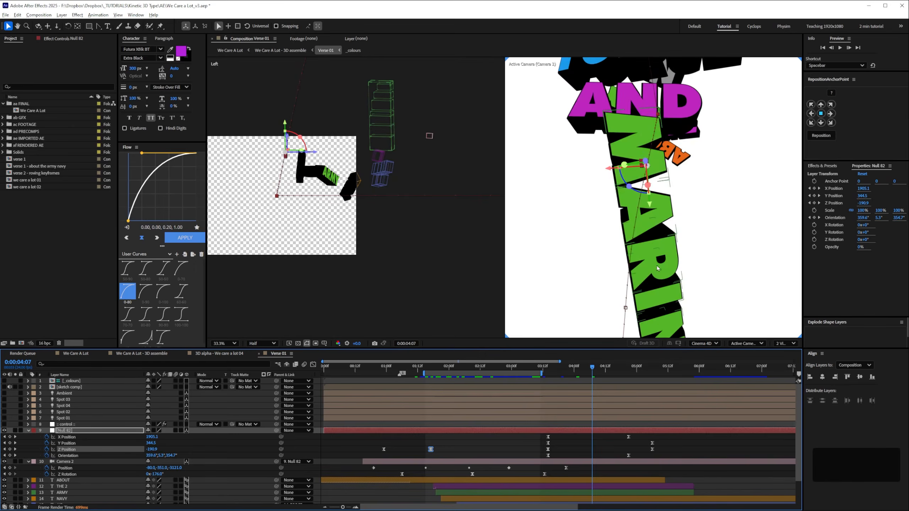
{"action": "left_click", "coordinate": [609, 375]}
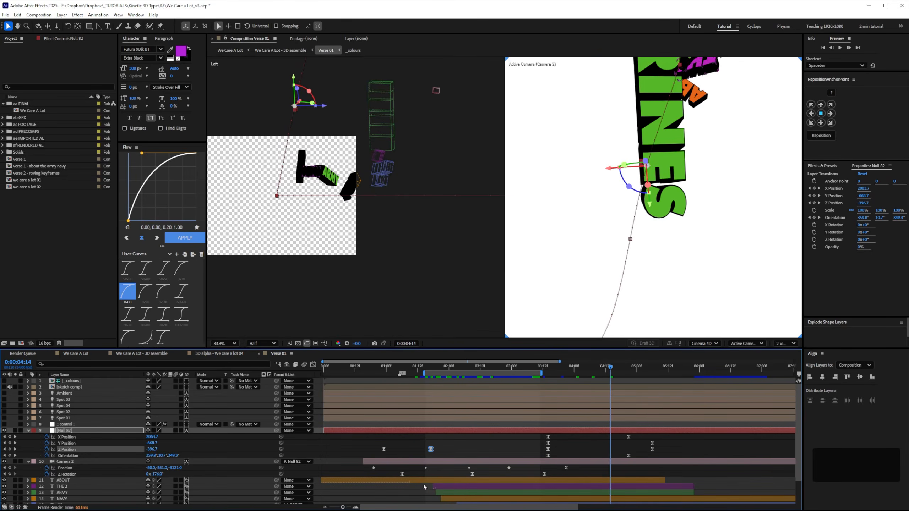
Switch to VLC media player and replay We Care A Lot_v03.mp4 from ABOUT through ARMY and NAVY to MARINES
{"action": "left_click", "coordinate": [471, 510]}
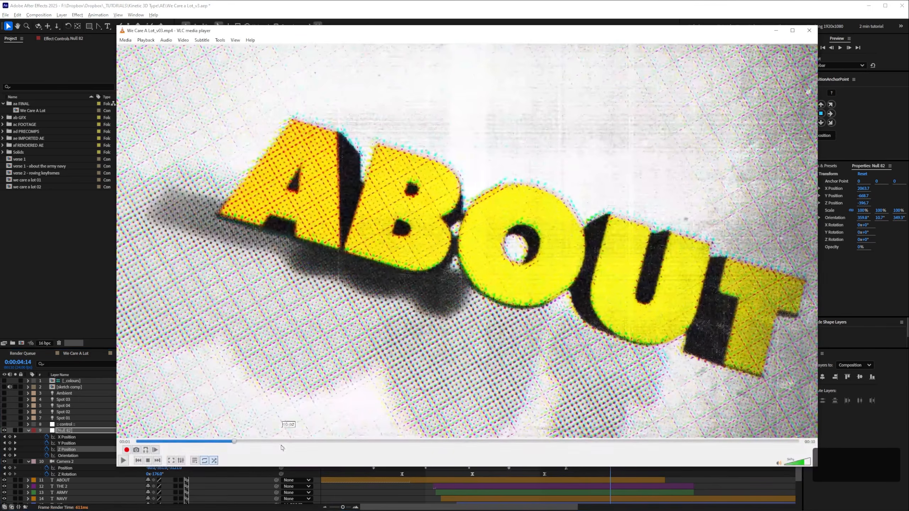
{"action": "left_click", "coordinate": [255, 443]}
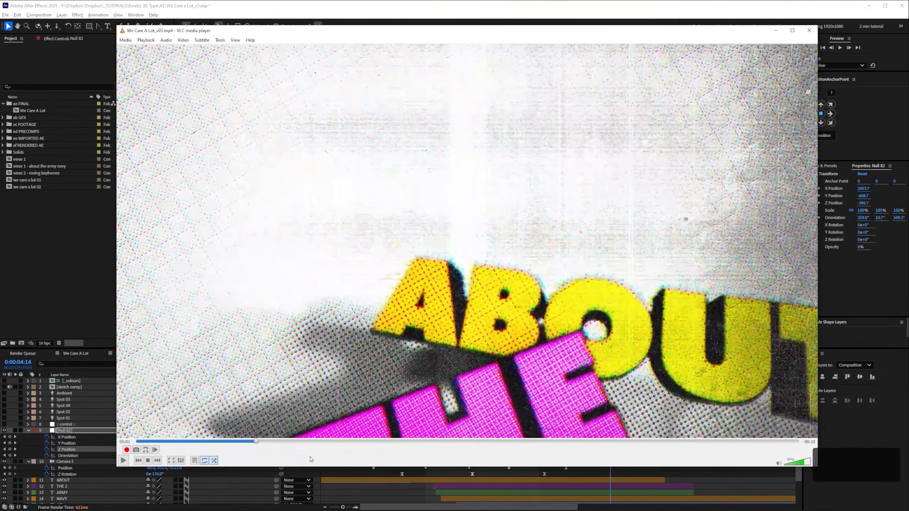
{"action": "left_click", "coordinate": [300, 444]}
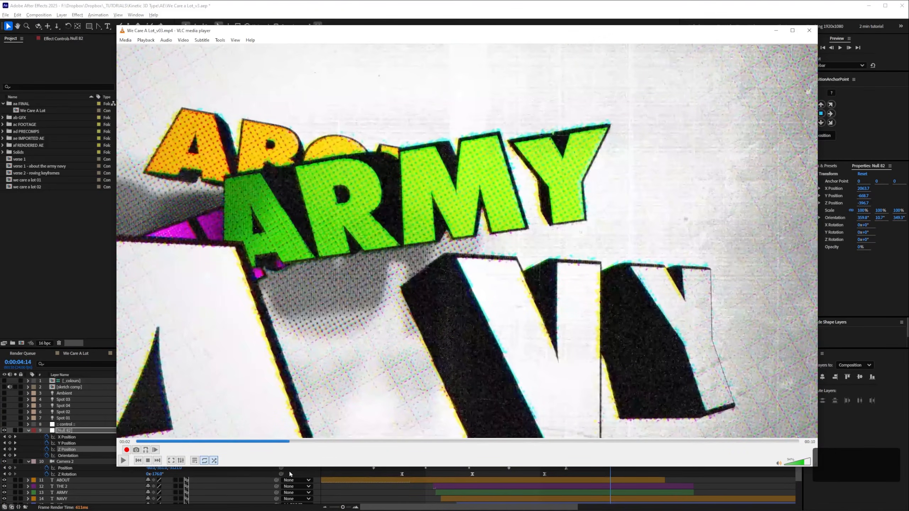
{"action": "key", "text": "space"}
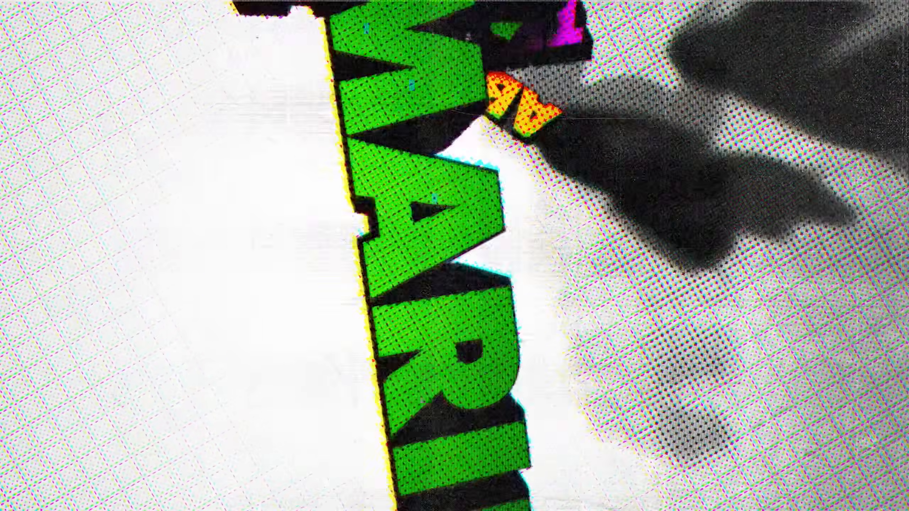
{"action": "key", "text": "space"}
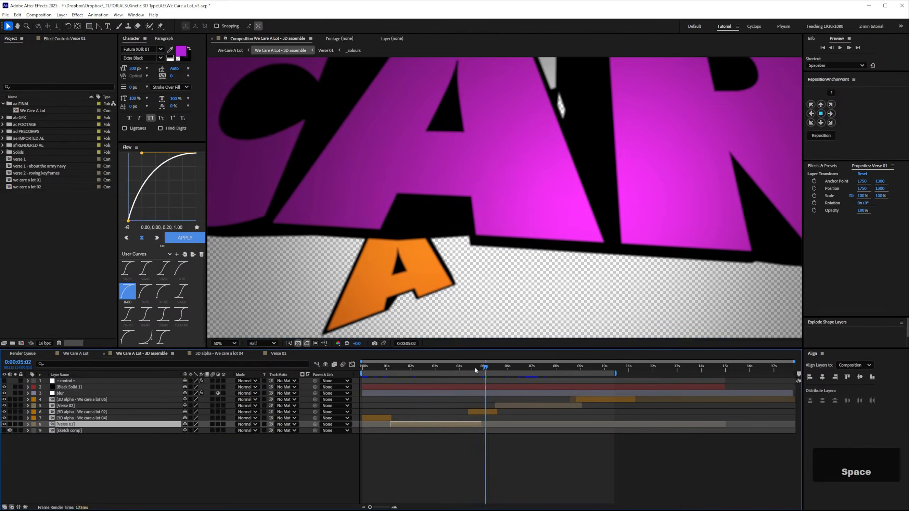
Go to 0:00:04:12 in We Care A Lot - 3D assemble and open the 3D alpha - We care a lot 02 composition
{"action": "left_click", "coordinate": [476, 367]}
{"action": "left_click_drag", "start_coordinate": [475, 369], "coordinate": [471, 368]}
{"action": "left_click", "coordinate": [103, 412]}
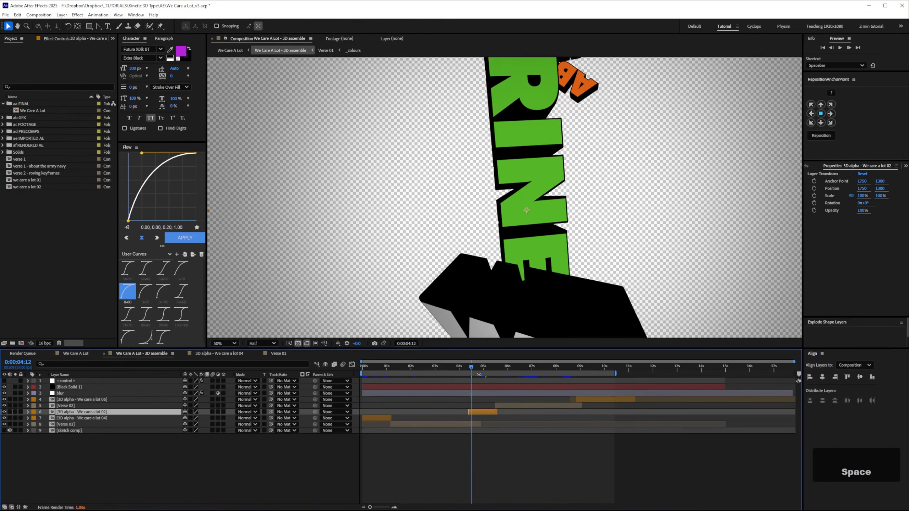
{"action": "double_click", "coordinate": [103, 412]}
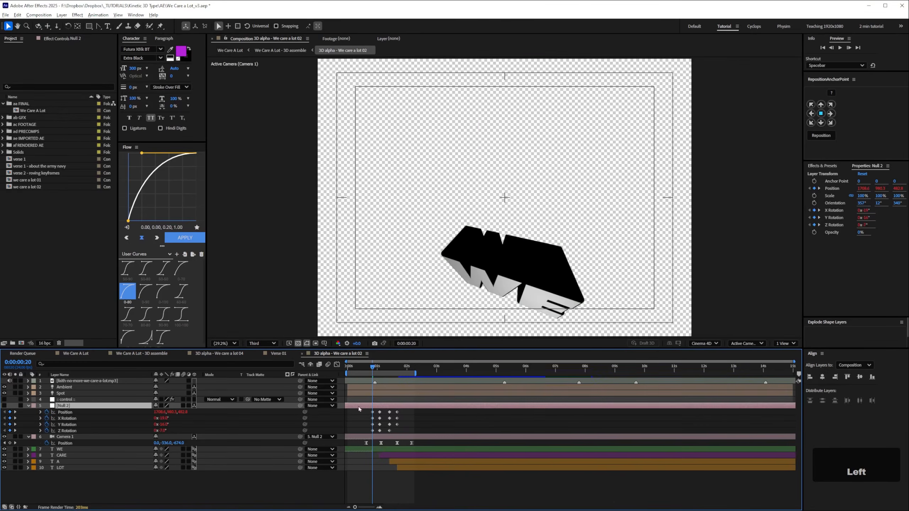
Scrub through WE and CARE, inspect Null 2's X Rotation keyframes, and preview the composition from its start
{"action": "mouse_move", "coordinate": [372, 370]}
{"action": "left_mouse_down"}
{"action": "mouse_move", "coordinate": [359, 370]}
{"action": "mouse_move", "coordinate": [384, 370]}
{"action": "left_mouse_up"}
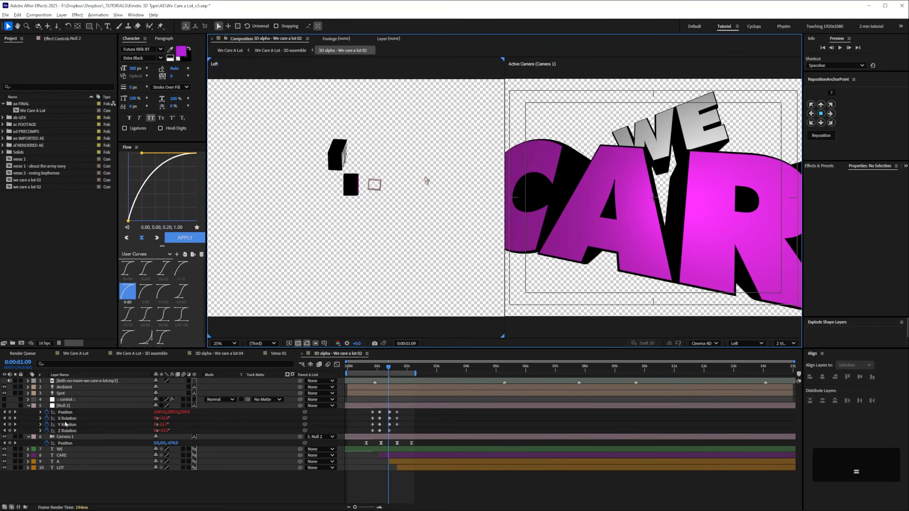
{"action": "left_click", "coordinate": [66, 418]}
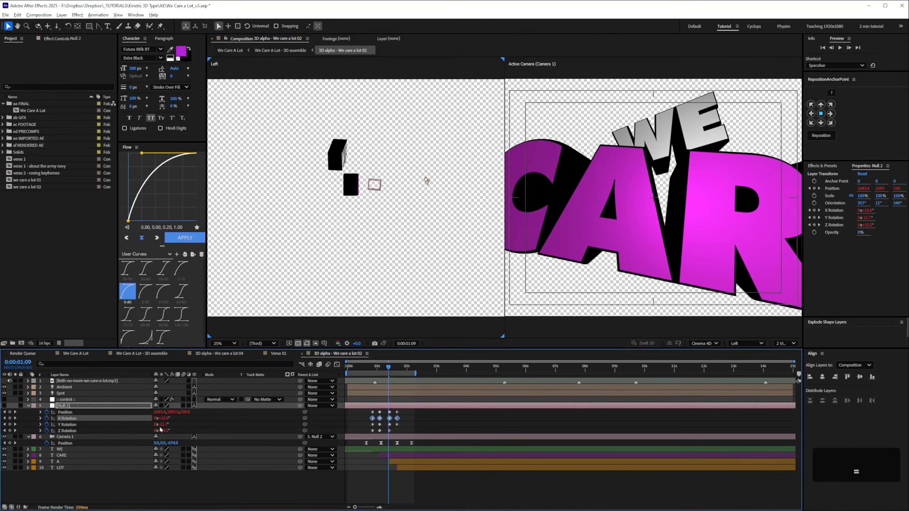
{"action": "mouse_move", "coordinate": [389, 369]}
{"action": "left_mouse_down"}
{"action": "mouse_move", "coordinate": [379, 368]}
{"action": "mouse_move", "coordinate": [393, 373]}
{"action": "left_mouse_up"}
{"action": "key", "text": "ctrl+z"}
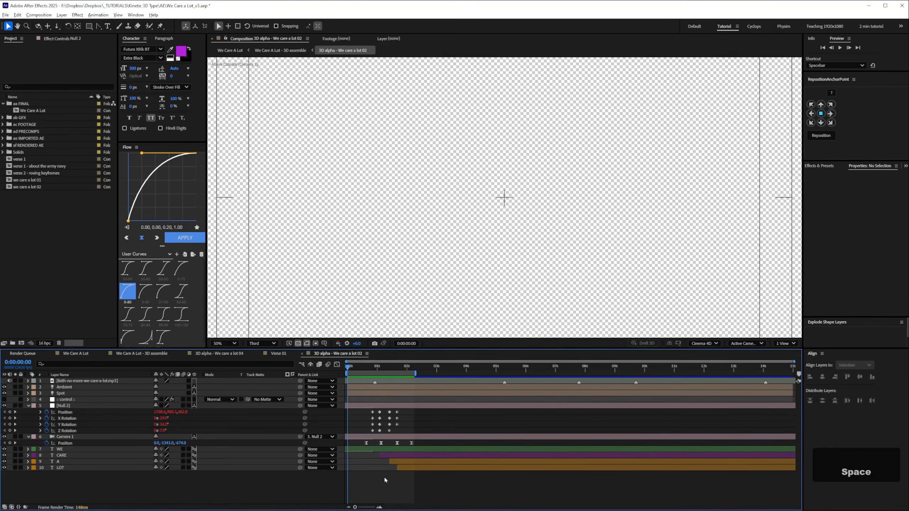
{"action": "key", "text": "KP_0"}
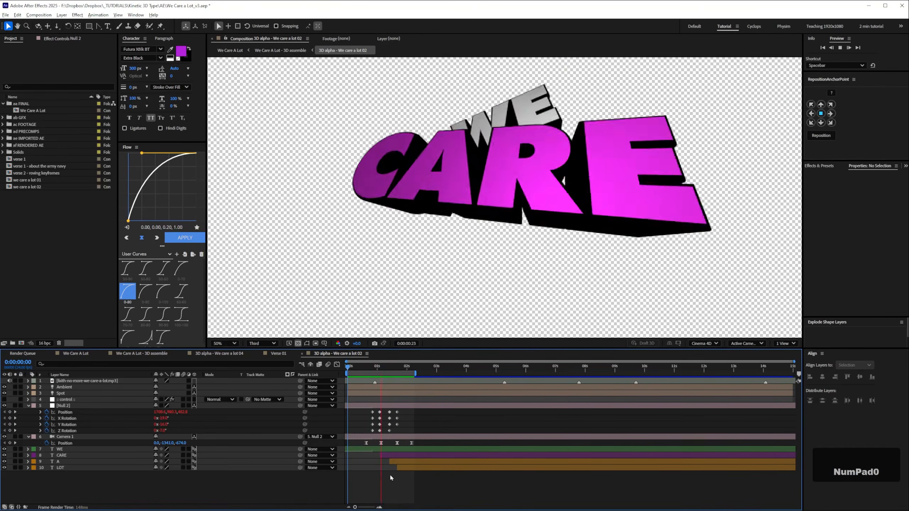
{"action": "key", "text": "space"}
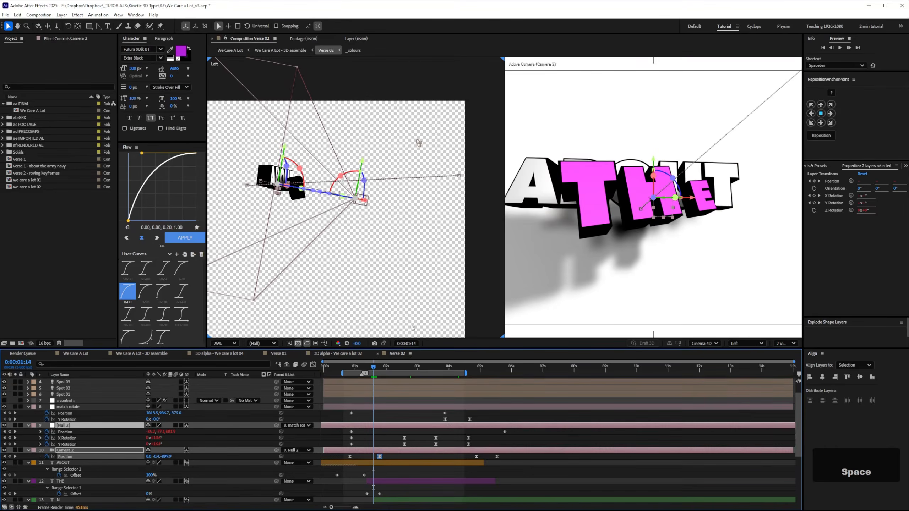
Scrub through Verse 02's camera move and review the transition out of that layer in We Care A Lot - 3D assemble
{"action": "left_click_drag", "start_coordinate": [376, 370], "coordinate": [421, 368]}
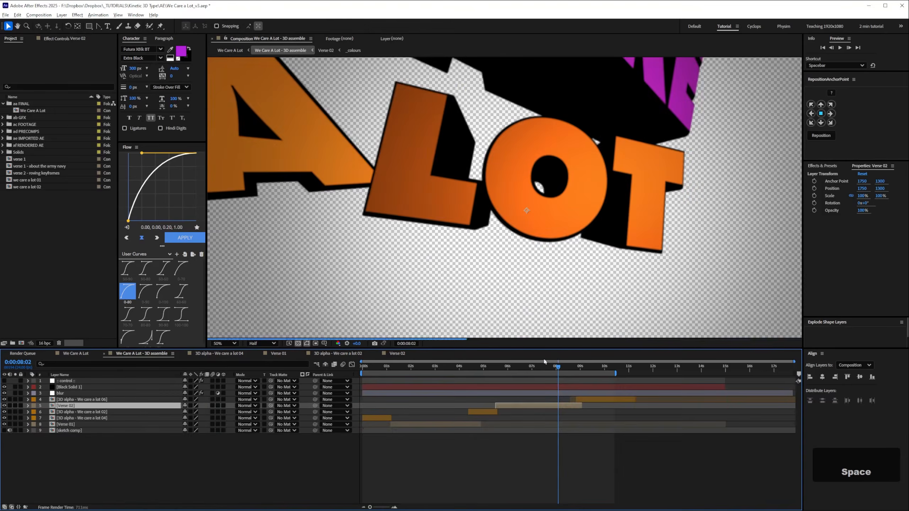
{"action": "left_click_drag", "start_coordinate": [572, 366], "coordinate": [574, 367]}
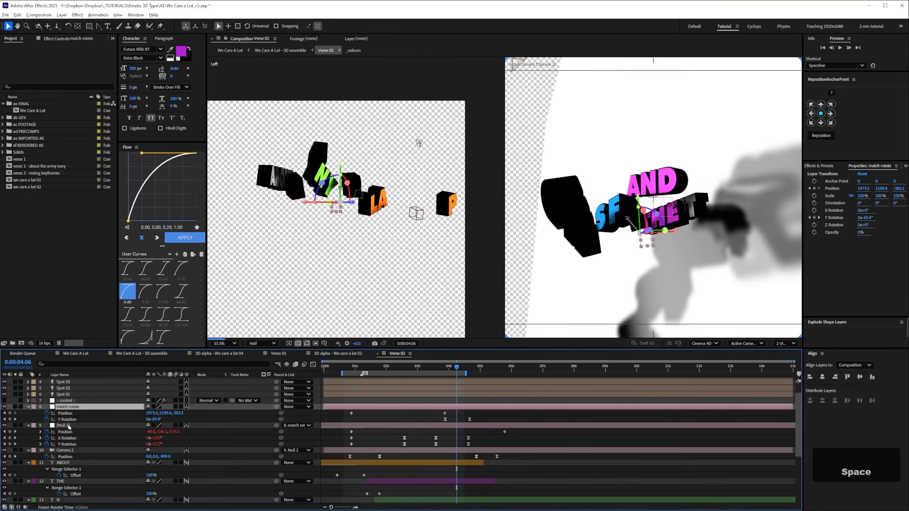
{"action": "left_click_drag", "start_coordinate": [452, 368], "coordinate": [454, 367]}
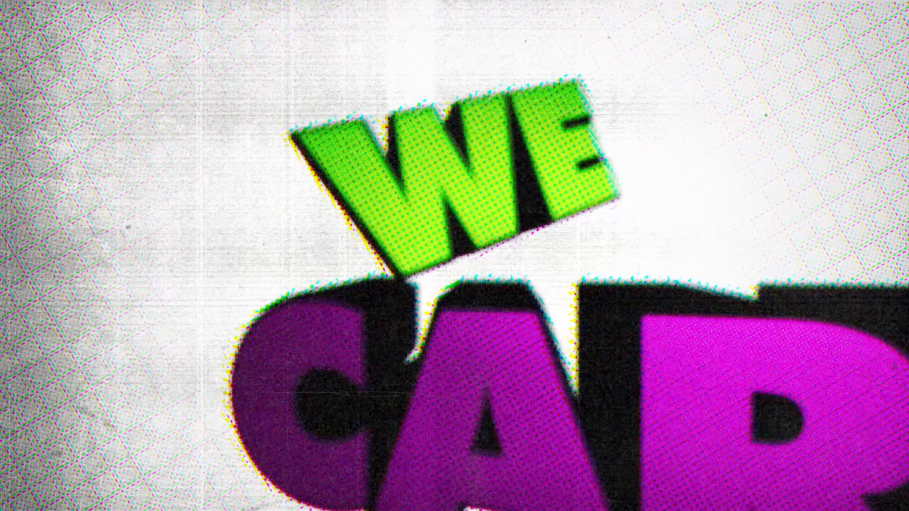
{"action": "key", "text": "space"}
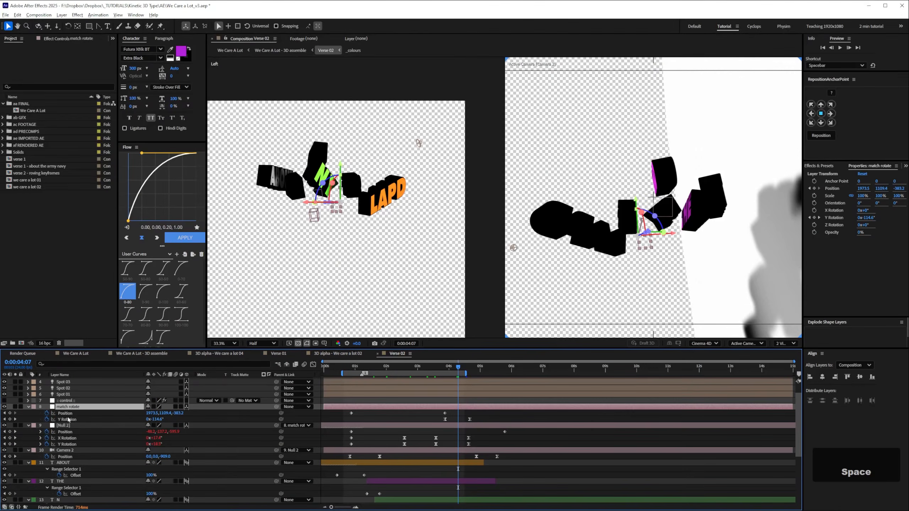
Inspect the last Position keyframe of the match rotate null in Verse 02, scrubbing back to 0:00:03:14
{"action": "left_click", "coordinate": [355, 412]}
{"action": "left_click", "coordinate": [442, 367]}
{"action": "left_click", "coordinate": [445, 414]}
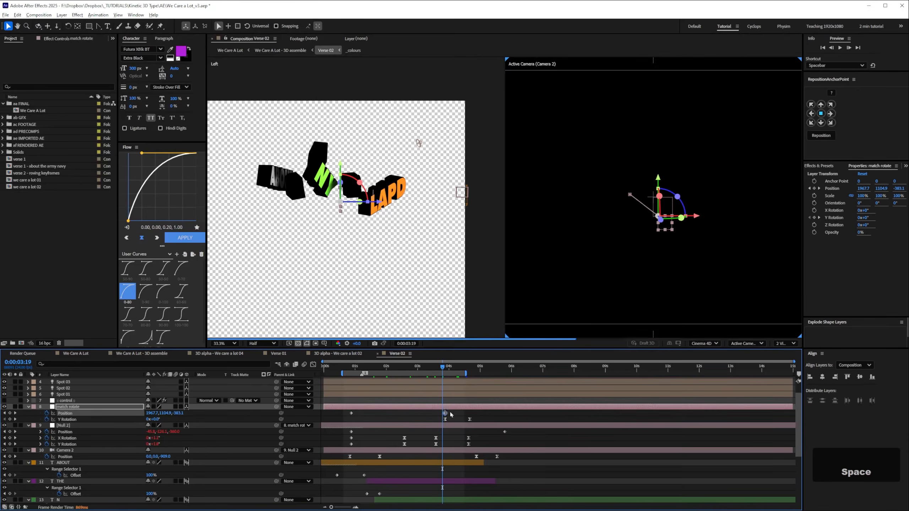
{"action": "left_click_drag", "start_coordinate": [441, 368], "coordinate": [436, 369]}
Switch to VLC media player and replay We Care A Lot_v02.mp4 from NY through SF and AND to LAPD
{"action": "key", "text": "alt+Tab"}
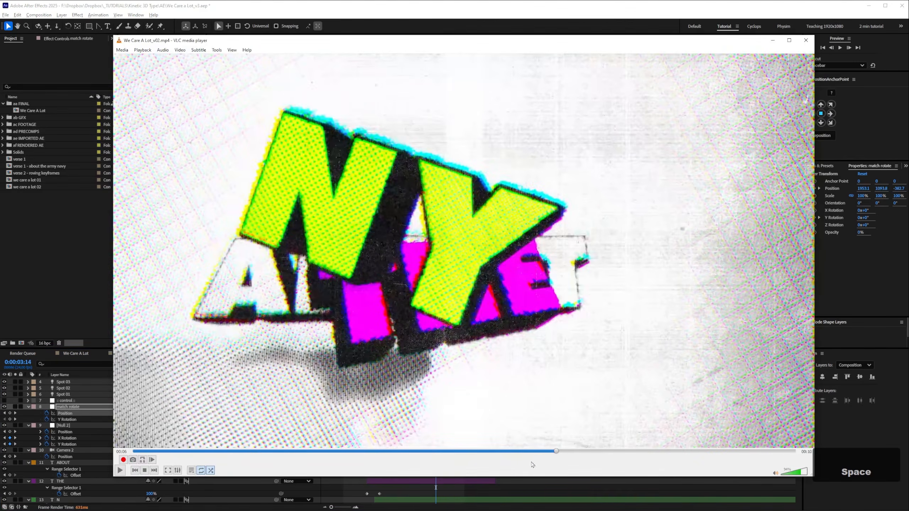
{"action": "left_click", "coordinate": [496, 453]}
{"action": "key", "text": "space"}
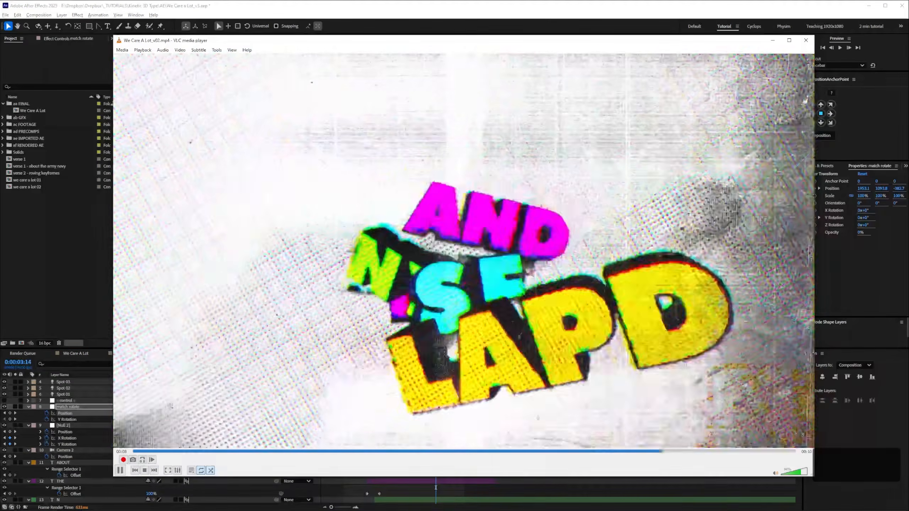
{"action": "key", "text": "space"}
{"action": "left_click", "coordinate": [619, 453]}
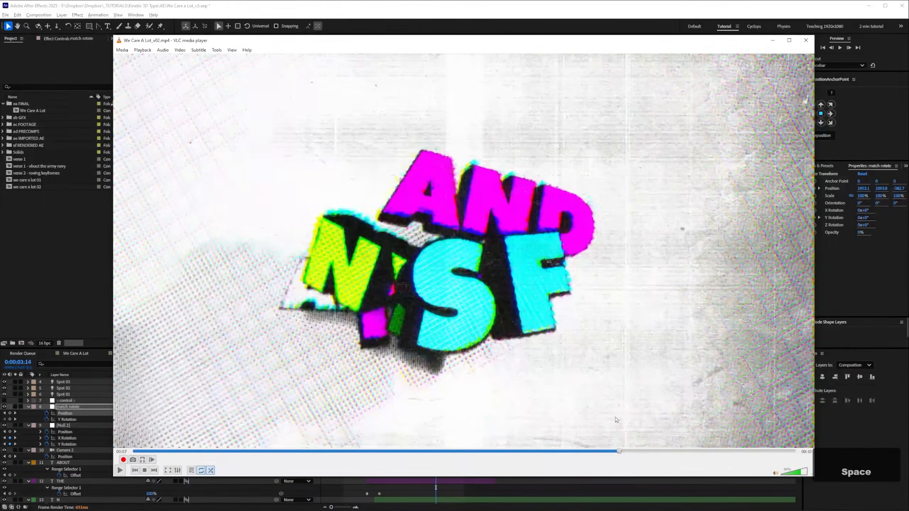
{"action": "key", "text": "space"}
{"action": "key", "text": "space"}
{"action": "key", "text": "space"}
{"action": "key", "text": "space"}
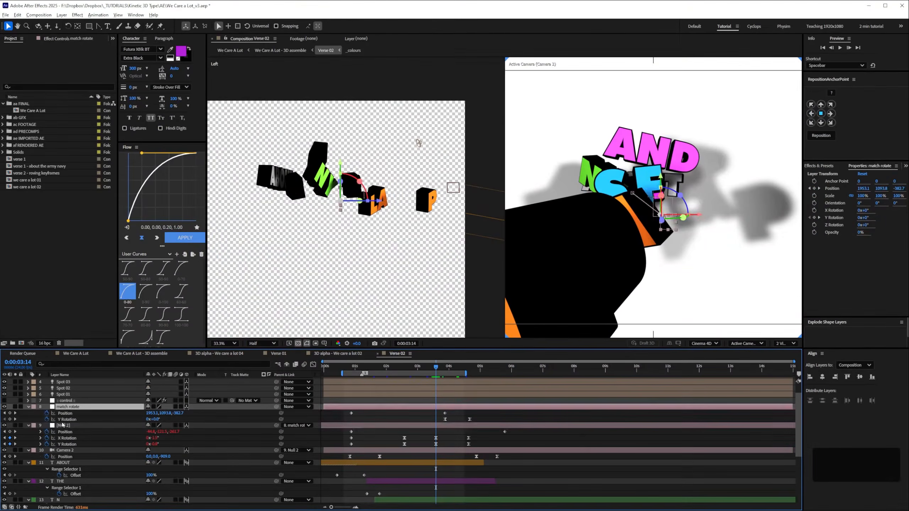
Return to Verse 02 and compare Null 2 with the match rotate null, advancing to 0:00:03:21
{"action": "left_click", "coordinate": [62, 424]}
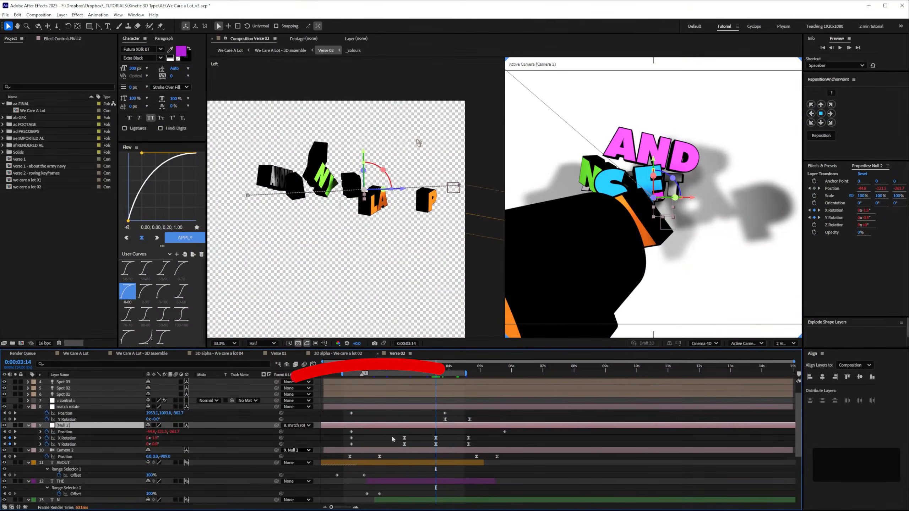
{"action": "left_click_drag", "start_coordinate": [436, 367], "coordinate": [443, 369]}
{"action": "left_click", "coordinate": [71, 408]}
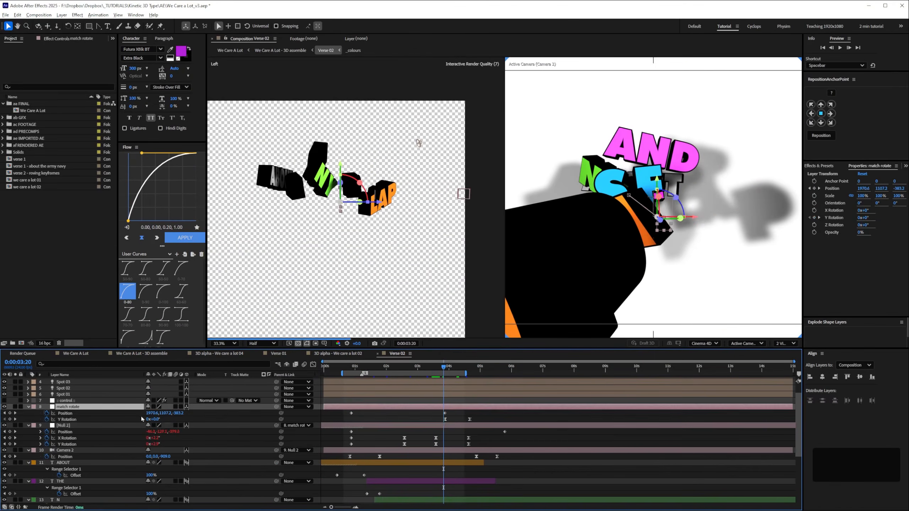
{"action": "key", "text": "Page_Down"}
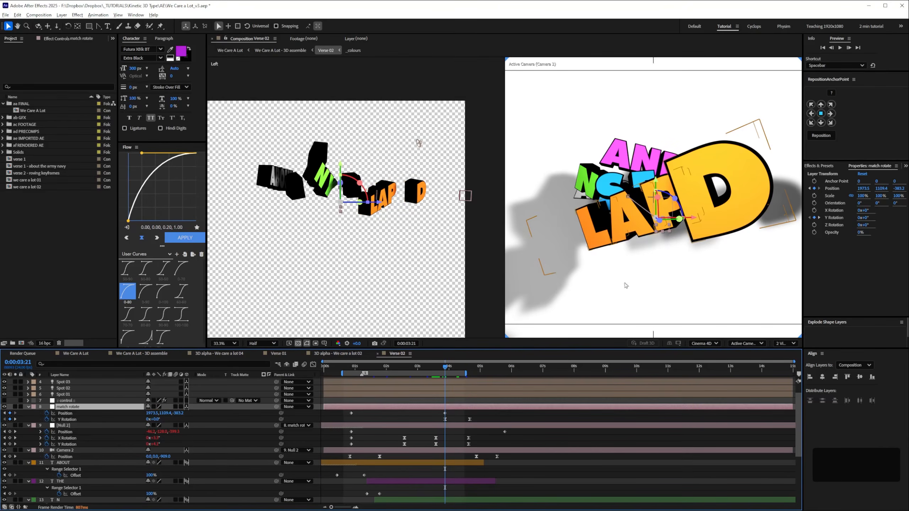
Review the match rotate null's motion from its first Position keyframe, then inspect its first Y Rotation keyframe with the playhead at 0:00:04:03
{"action": "key", "text": "alt+Tab"}
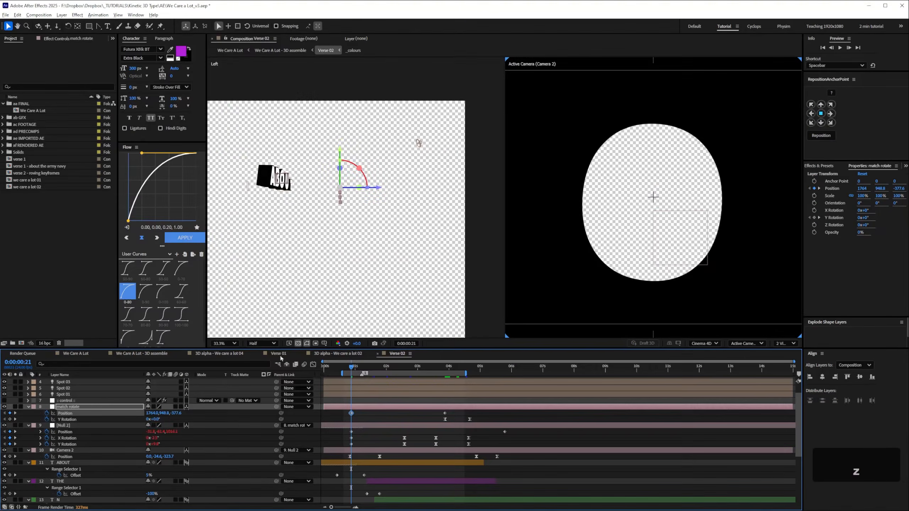
{"action": "left_click", "coordinate": [82, 408]}
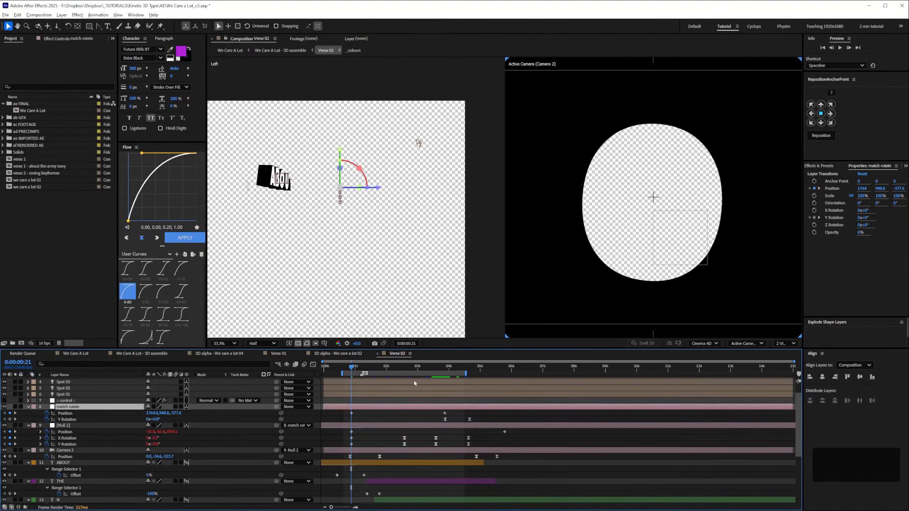
{"action": "key", "text": "space"}
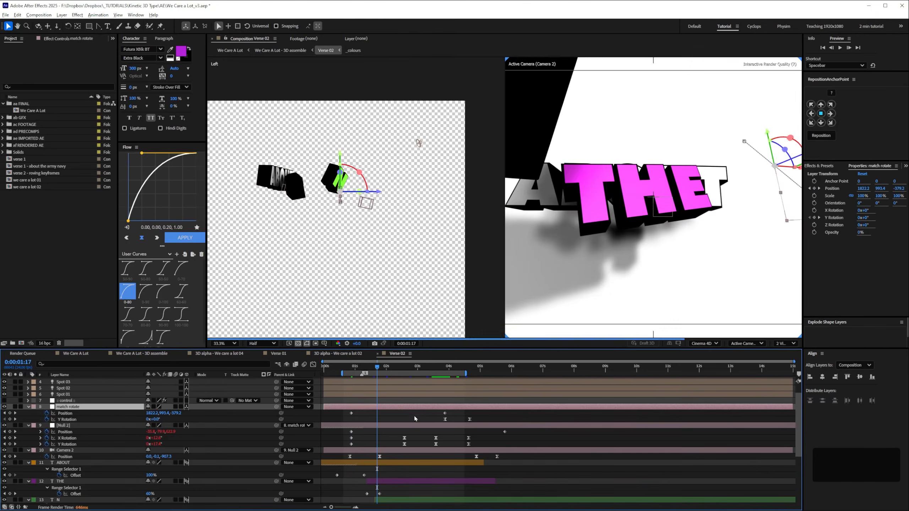
{"action": "left_click", "coordinate": [430, 411]}
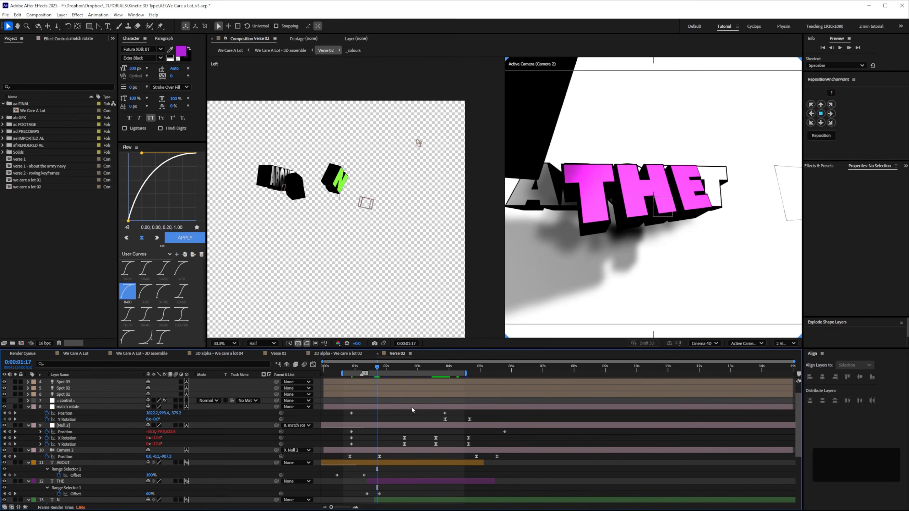
{"action": "left_click_drag", "start_coordinate": [444, 369], "coordinate": [453, 368]}
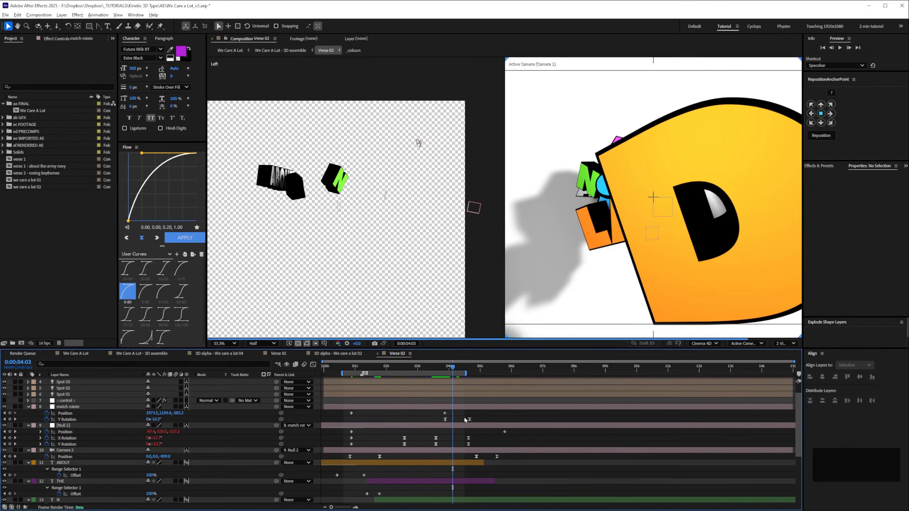
{"action": "left_click", "coordinate": [446, 419]}
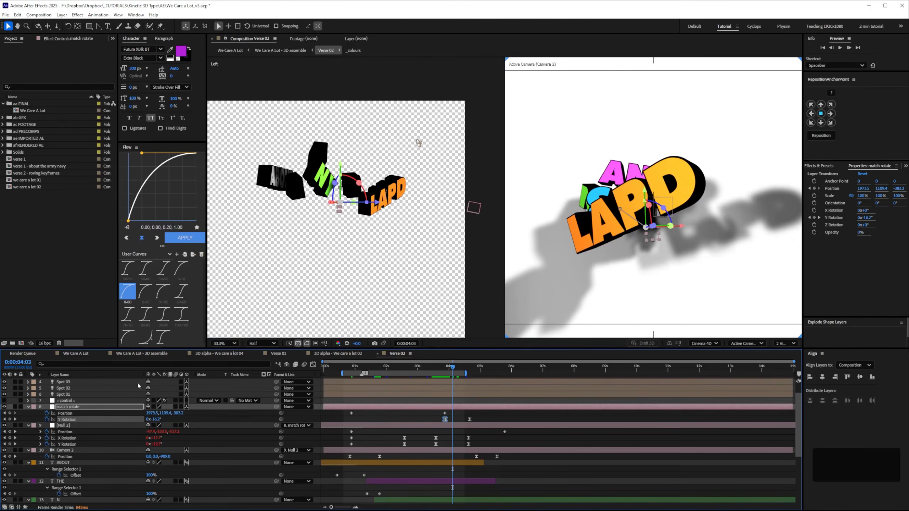
Return to the We Care A Lot - 3D assemble composition and go to 0:00:09:07
{"action": "left_click", "coordinate": [142, 354]}
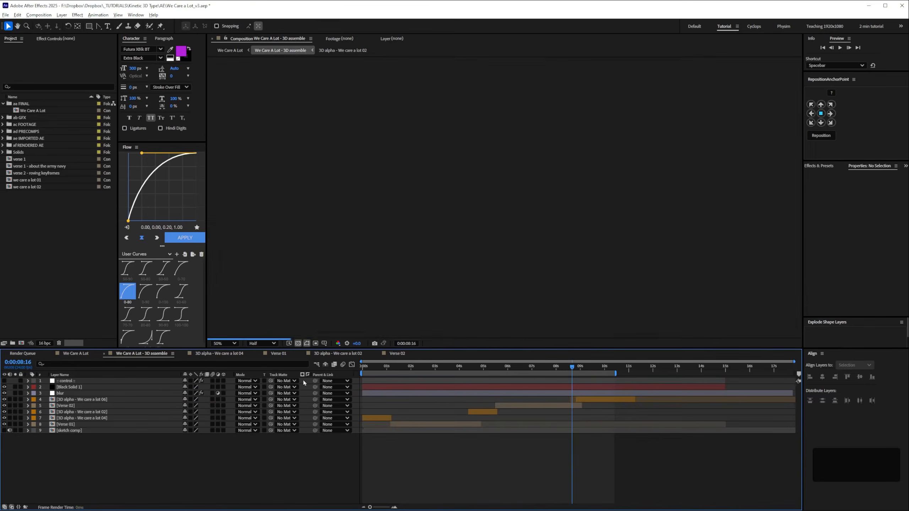
{"action": "left_click", "coordinate": [587, 369]}
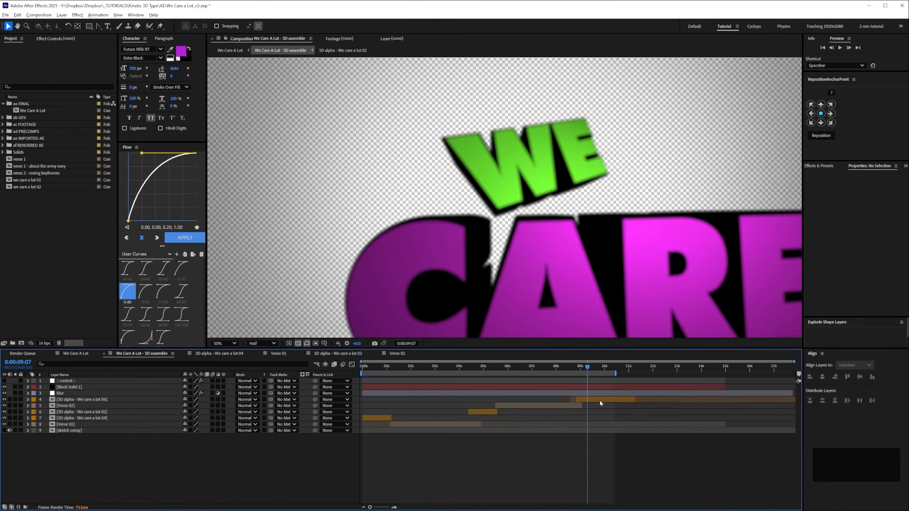
Open the 3D alpha - We care a lot 06 composition from its layer and go to 0:00:01:06
{"action": "left_click", "coordinate": [600, 400]}
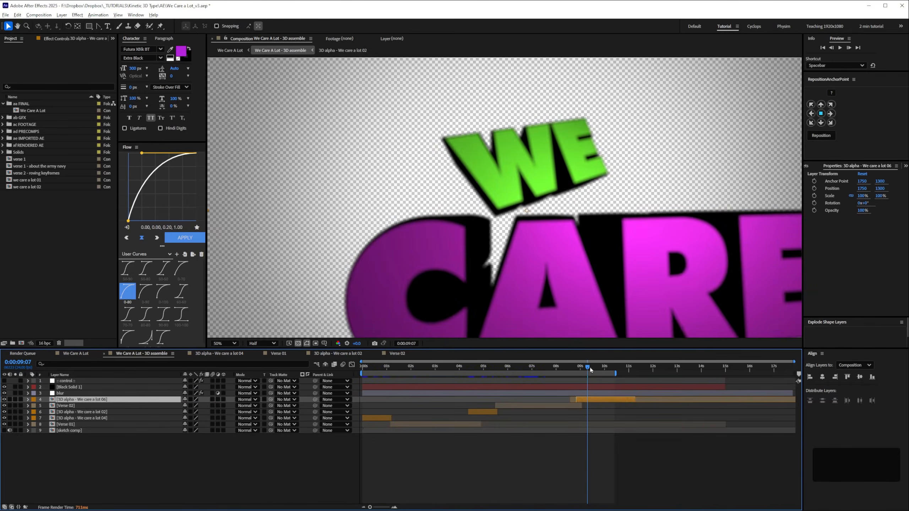
{"action": "double_click", "coordinate": [90, 400]}
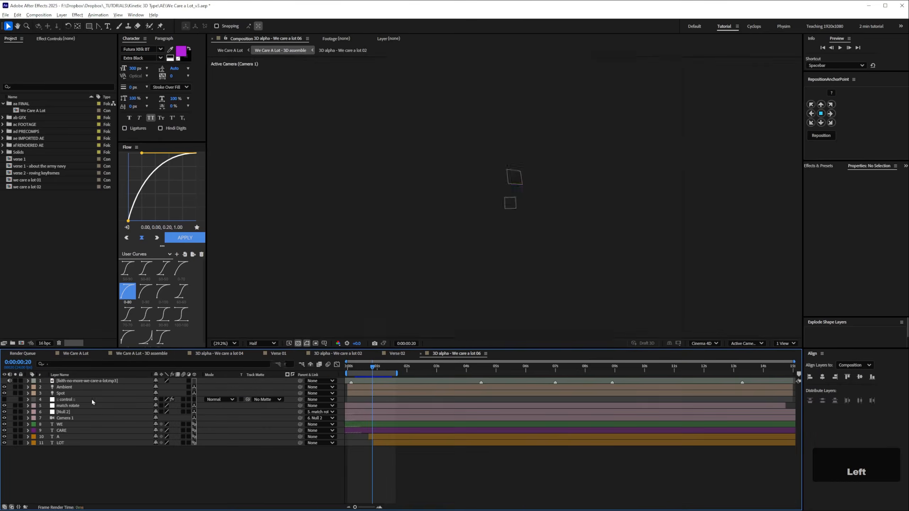
{"action": "left_click_drag", "start_coordinate": [367, 369], "coordinate": [385, 369]}
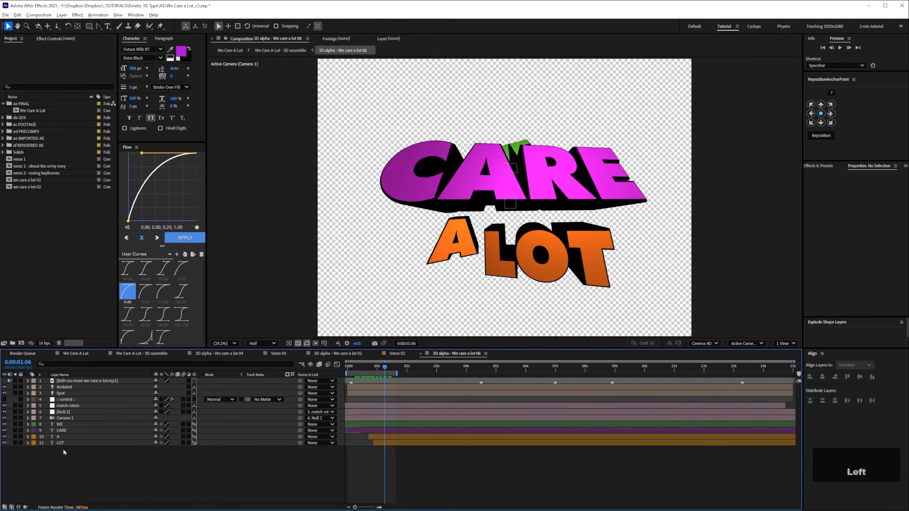
Show the rotation properties of the WE, CARE, A and LOT text layers and examine their Y Rotation keyframes
{"action": "left_click_drag", "start_coordinate": [56, 457], "coordinate": [74, 426]}
{"action": "key", "text": "r"}
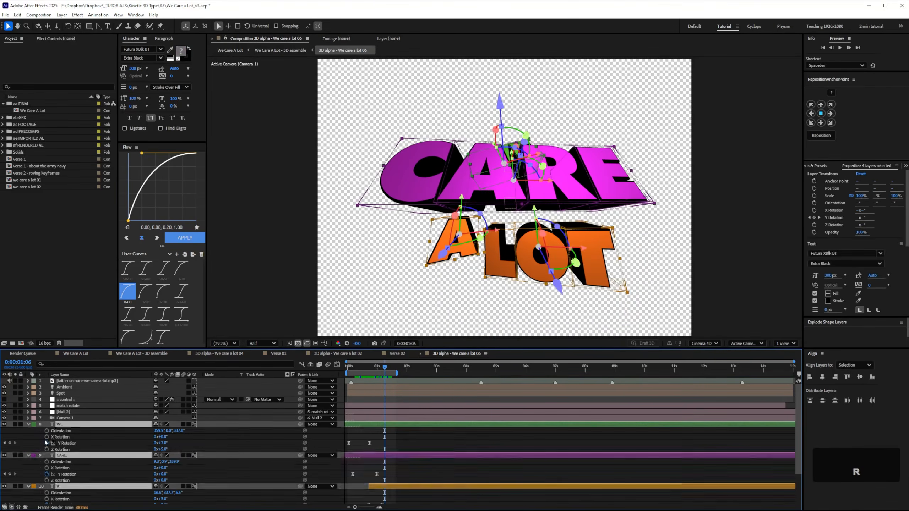
{"action": "left_click", "coordinate": [77, 467]}
{"action": "key", "text": "space"}
{"action": "left_click_drag", "start_coordinate": [390, 476], "coordinate": [394, 453]}
{"action": "left_click_drag", "start_coordinate": [389, 418], "coordinate": [357, 445]}
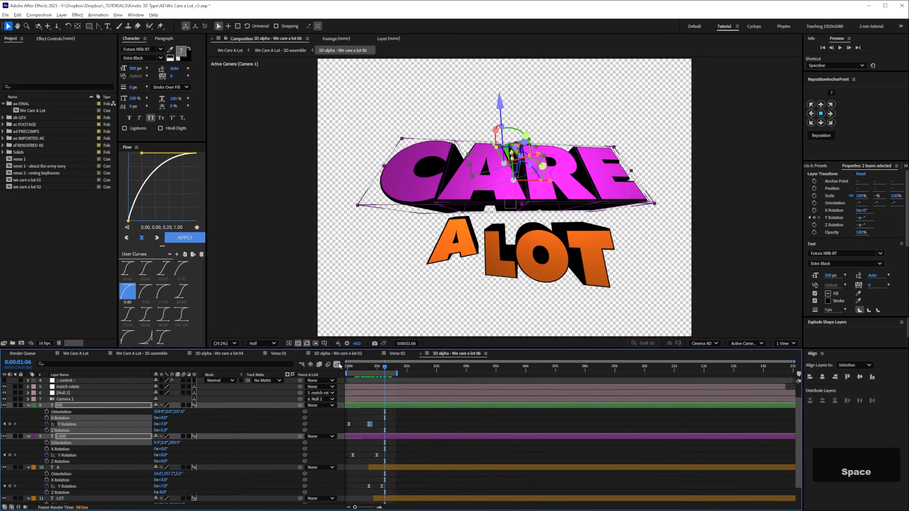
{"action": "left_click", "coordinate": [337, 365]}
{"action": "left_click", "coordinate": [336, 364]}
Collapse the rotation properties of the four text layers, checking the A and LOT layers
{"action": "left_click", "coordinate": [29, 406]}
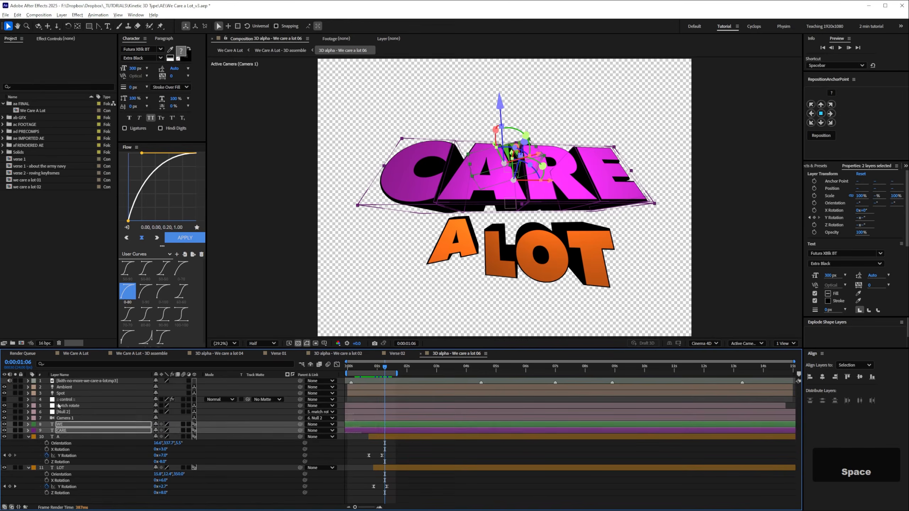
{"action": "left_click", "coordinate": [59, 437]}
{"action": "left_click", "coordinate": [68, 467], "text": "shift"}
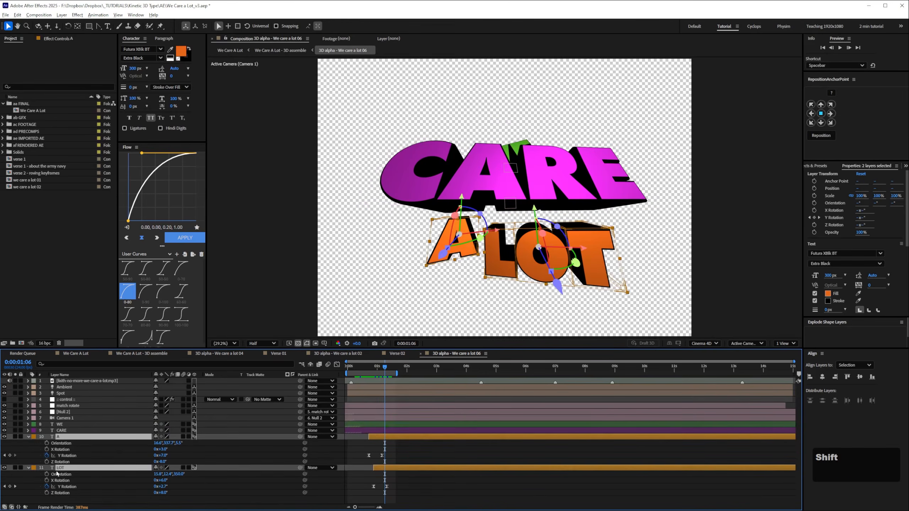
{"action": "left_click", "coordinate": [30, 439]}
{"action": "left_click", "coordinate": [27, 437]}
{"action": "left_click", "coordinate": [29, 442]}
Go to 0:00:01:08, show Null 2 in a two-view layout, and reveal its animated properties
{"action": "left_click", "coordinate": [67, 413]}
{"action": "left_click_drag", "start_coordinate": [375, 368], "coordinate": [382, 372]}
{"action": "left_click", "coordinate": [785, 343]}
{"action": "left_click", "coordinate": [789, 365]}
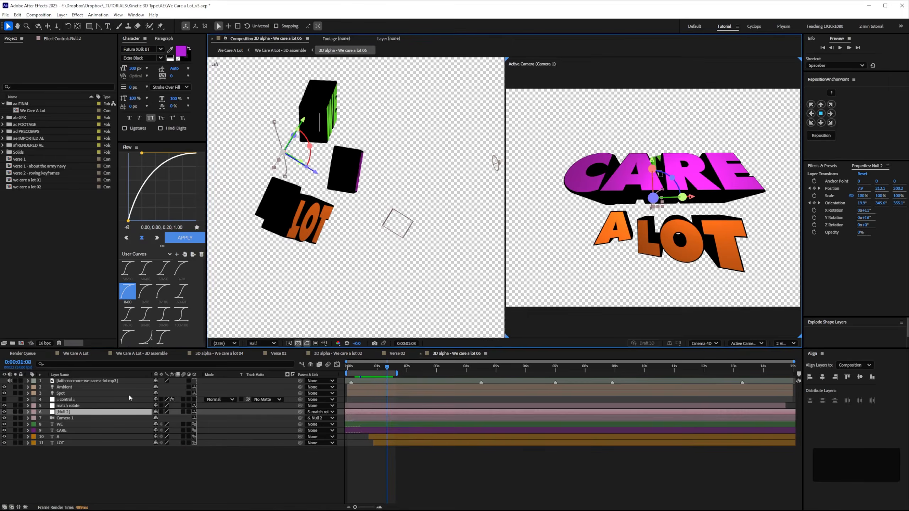
{"action": "key", "text": "u"}
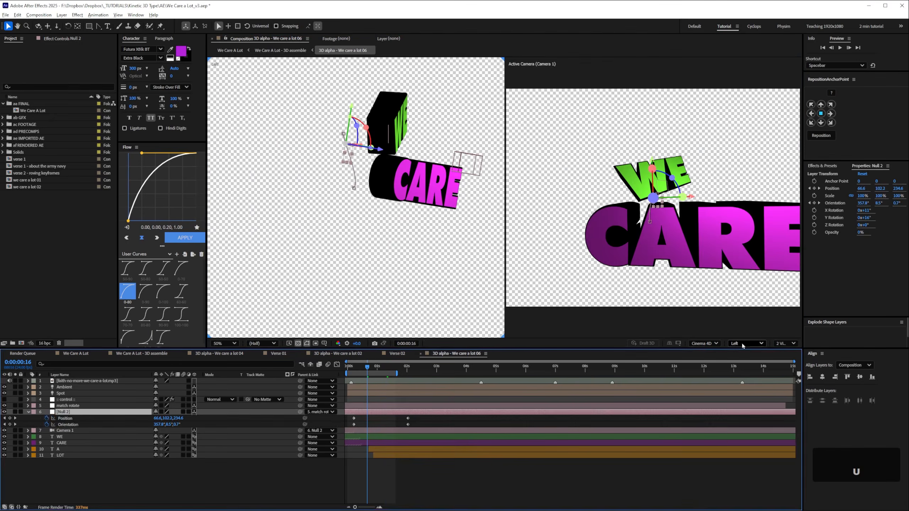
Switch the non-camera view to Top, enlarge it, and examine Null 2's motion path from its first Position keyframe
{"action": "left_click", "coordinate": [756, 343]}
{"action": "left_click", "coordinate": [751, 410]}
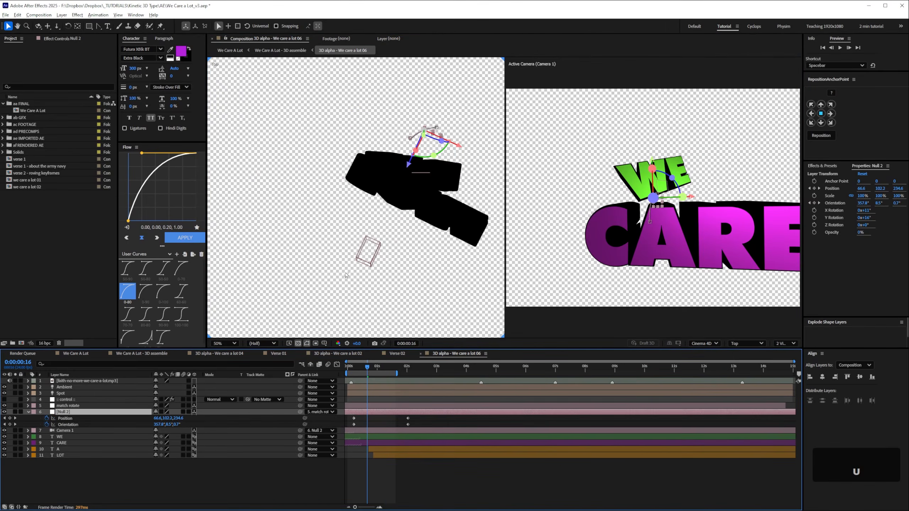
{"action": "key", "text": "ctrl+="}
{"action": "key", "text": "space"}
{"action": "left_click_drag", "start_coordinate": [500, 61], "coordinate": [392, 150]}
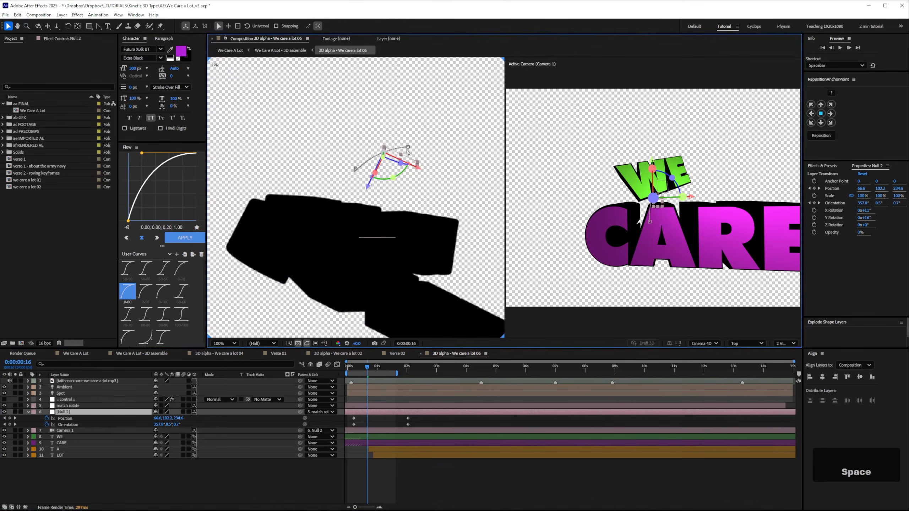
{"action": "left_click", "coordinate": [407, 146]}
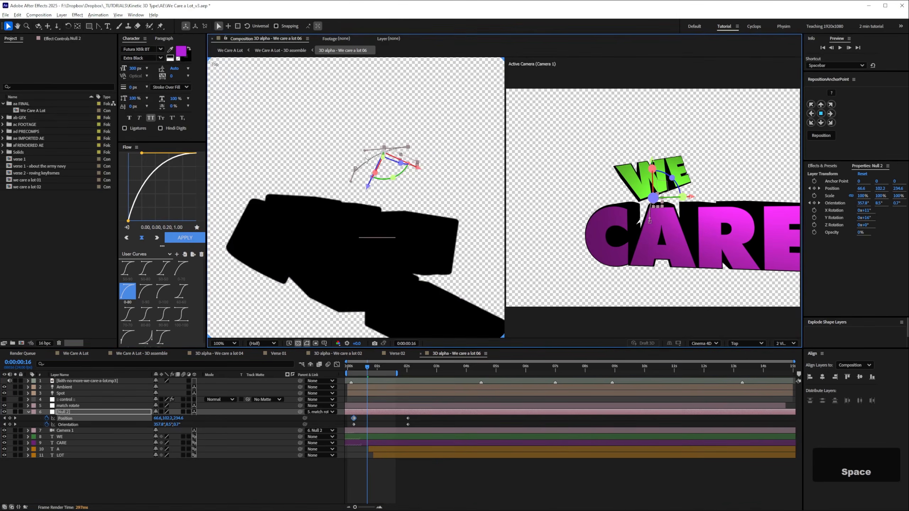
{"action": "left_click_drag", "start_coordinate": [369, 368], "coordinate": [389, 368]}
{"action": "key", "text": "space"}
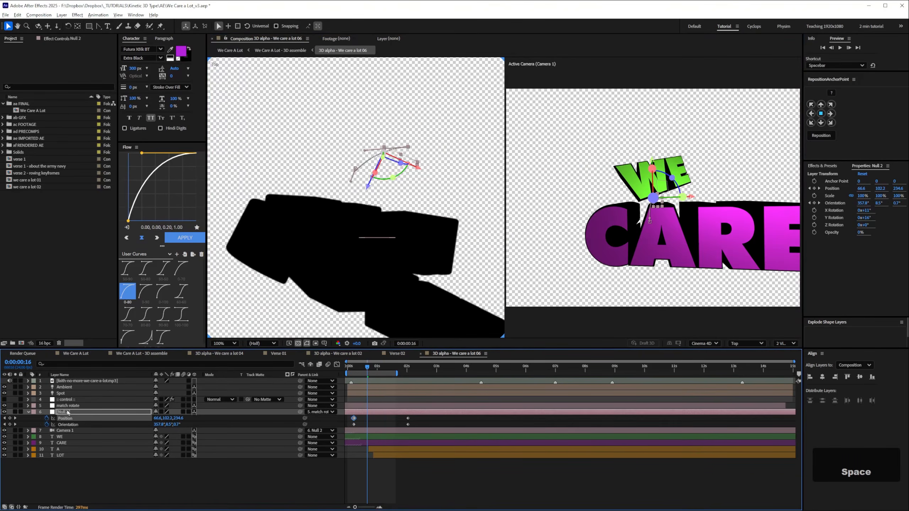
Reveal the match rotate null's Y Rotation keyframes and review its motion up to 0:00:01:04
{"action": "left_click", "coordinate": [69, 432], "text": "ctrl"}
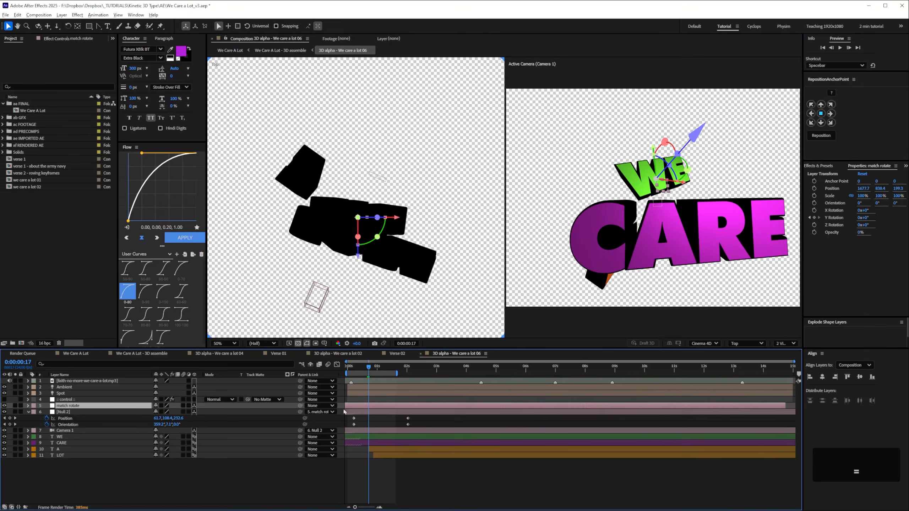
{"action": "key", "text": "u"}
{"action": "left_click_drag", "start_coordinate": [356, 371], "coordinate": [382, 370]}
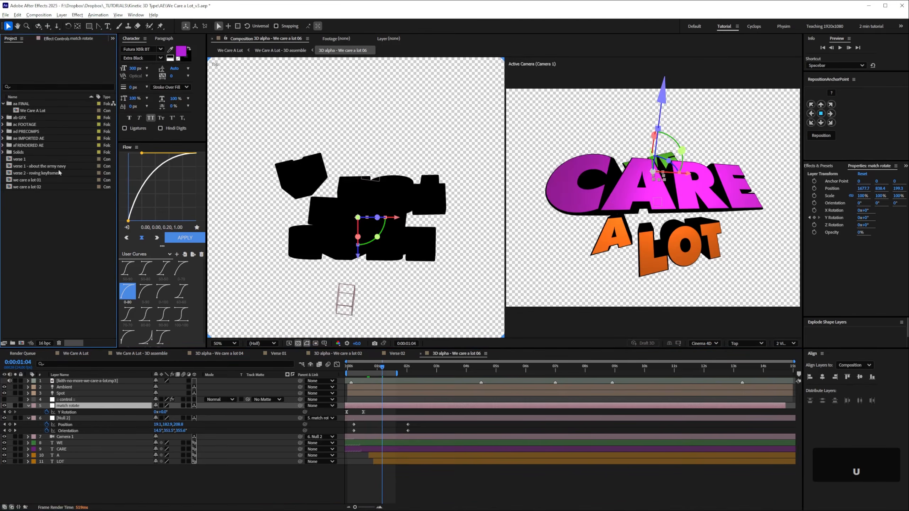
Open 3D alpha - We care a lot 01 from the Experiments folder in ad PRECOMPS and collapse the CARE layer's properties
{"action": "left_click", "coordinate": [3, 132]}
{"action": "left_click", "coordinate": [10, 159]}
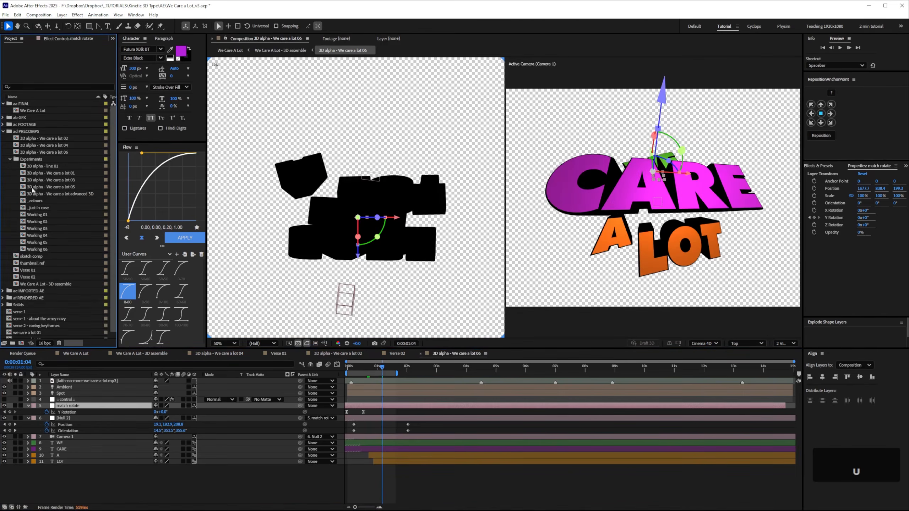
{"action": "double_click", "coordinate": [73, 173]}
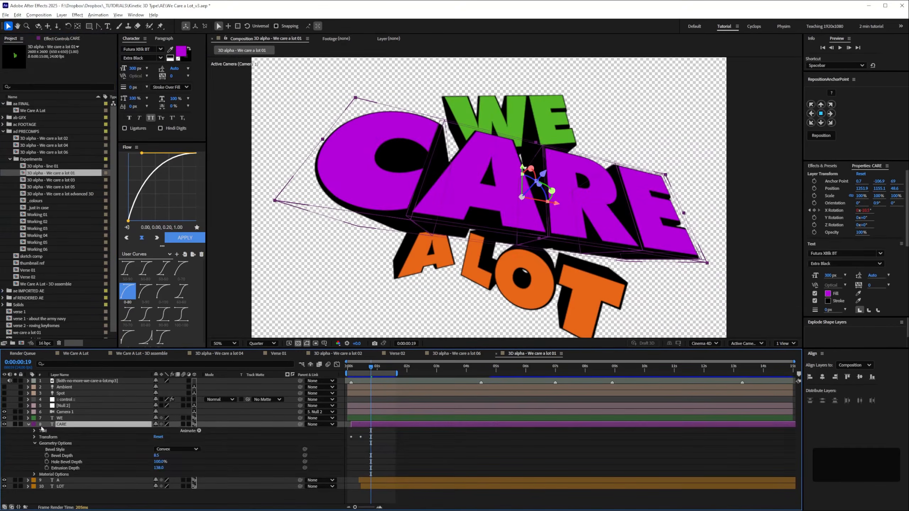
{"action": "left_click", "coordinate": [29, 424]}
{"action": "left_click", "coordinate": [101, 462]}
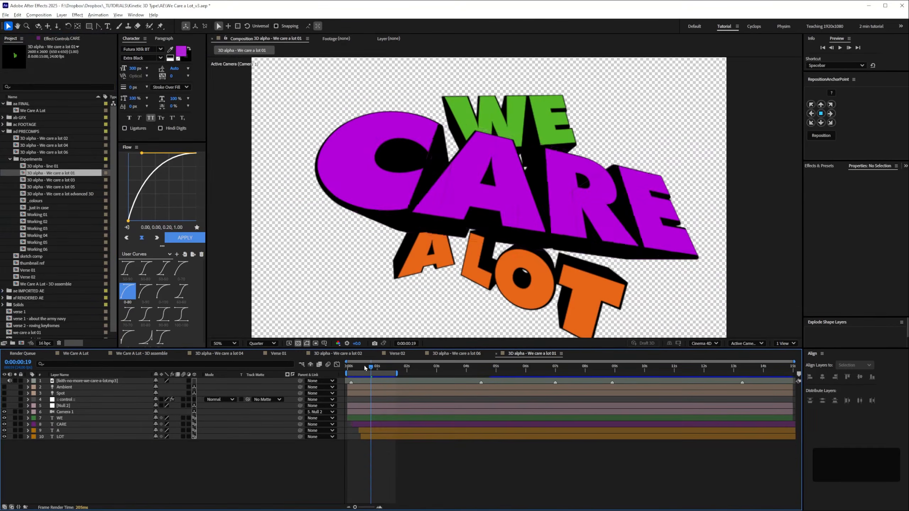
Step frame by frame through 3D alpha - We care a lot 01 to 0:00:01:13, and preview the animation
{"action": "key", "text": "Page_Down"}
{"action": "key", "text": "Page_Down"}
{"action": "key", "text": "Page_Down"}
{"action": "key", "text": "Page_Down"}
{"action": "key", "text": "Page_Down"}
{"action": "key", "text": "Page_Down"}
{"action": "key", "text": "Page_Down"}
{"action": "key", "text": "Page_Down"}
{"action": "key", "text": "Page_Down"}
{"action": "key", "text": "Page_Down"}
{"action": "key", "text": "Page_Down"}
{"action": "key", "text": "Page_Down"}
{"action": "key", "text": "Page_Down"}
{"action": "key", "text": "Page_Down"}
{"action": "key", "text": "Page_Down"}
{"action": "key", "text": "Page_Down"}
{"action": "key", "text": "Page_Down"}
{"action": "key", "text": "Page_Down"}
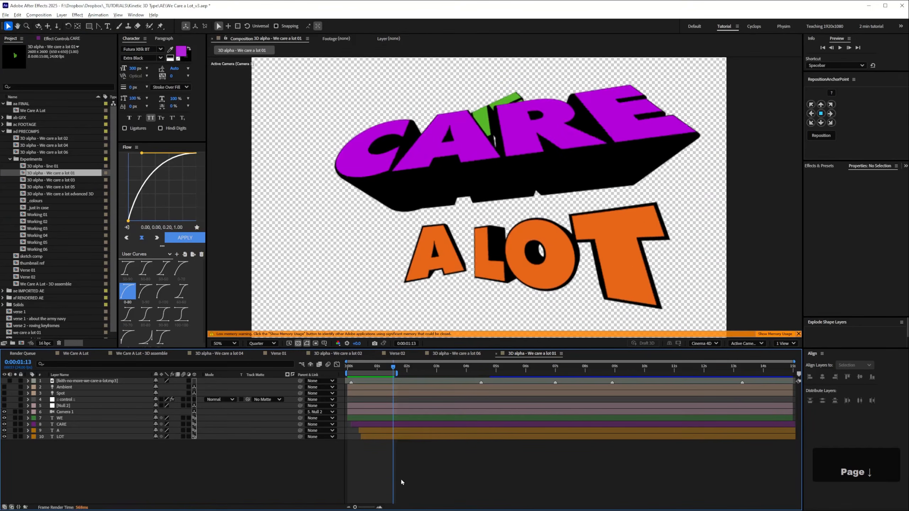
{"action": "key", "text": "KP_0"}
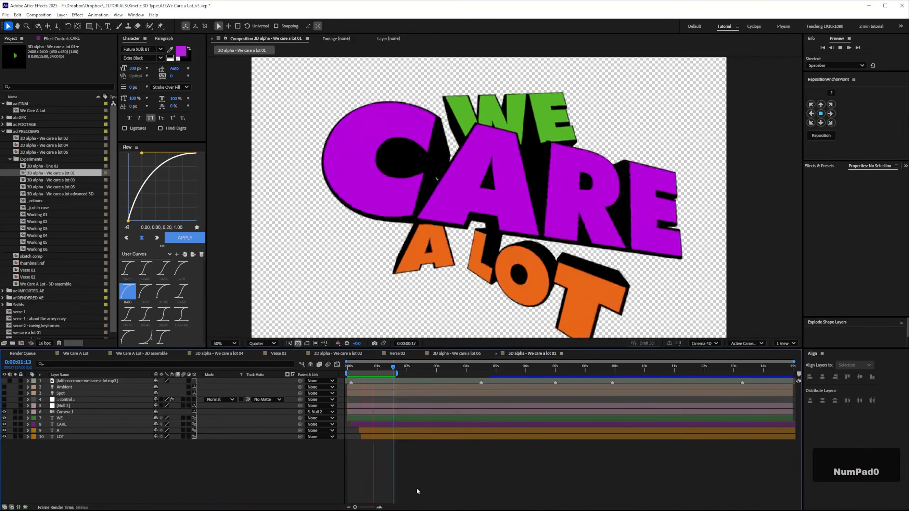
{"action": "key", "text": "space"}
Open the 3D alpha - We care a lot 03 experiment and preview its animation
{"action": "double_click", "coordinate": [64, 179]}
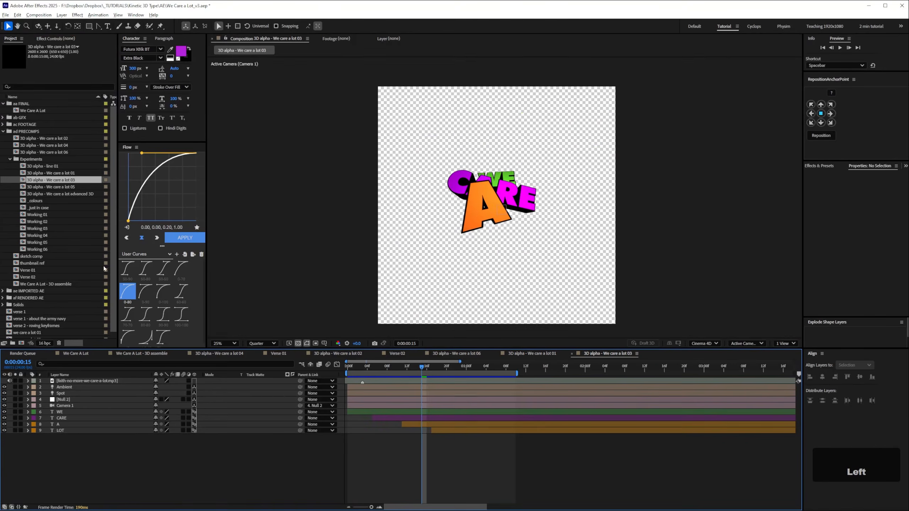
{"action": "left_click_drag", "start_coordinate": [431, 361], "coordinate": [456, 376]}
{"action": "key", "text": "KP_0"}
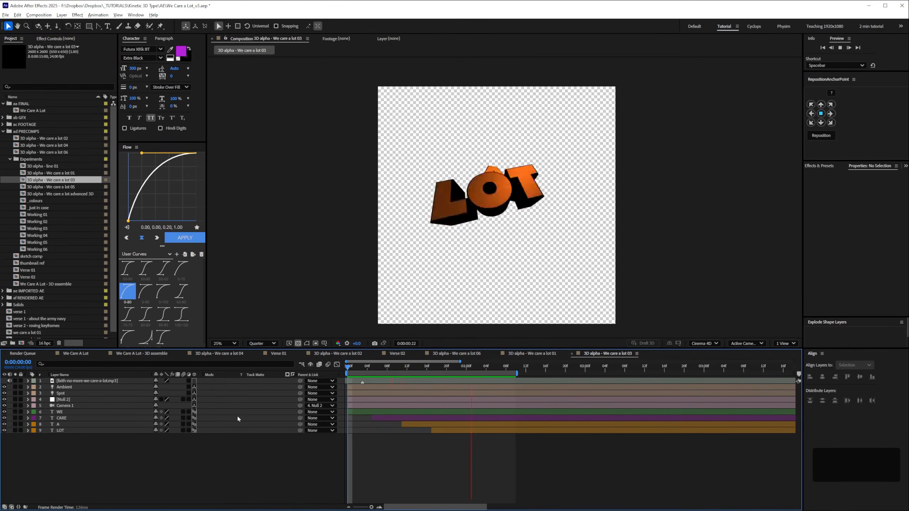
{"action": "key", "text": "space"}
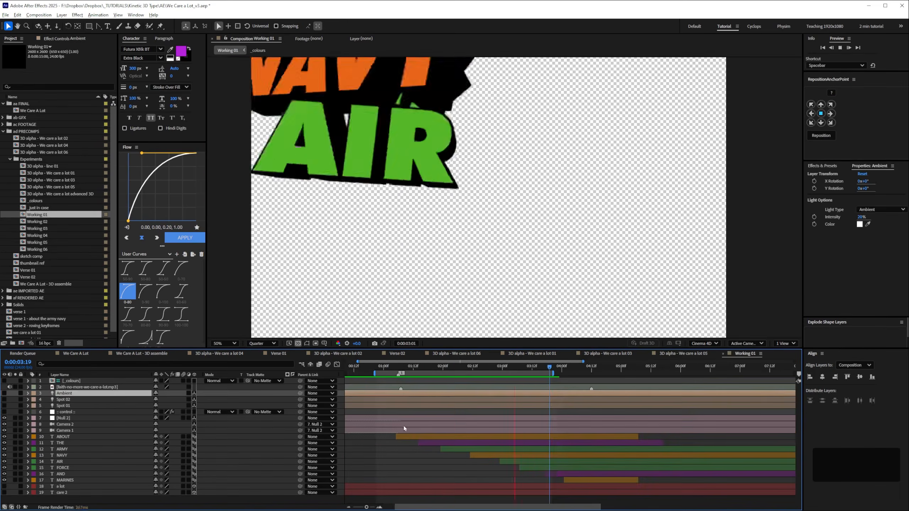
Review the Working 01 experiment by scrubbing and previewing it, and clear the layer selection
{"action": "key", "text": "space"}
{"action": "left_click_drag", "start_coordinate": [385, 371], "coordinate": [462, 368]}
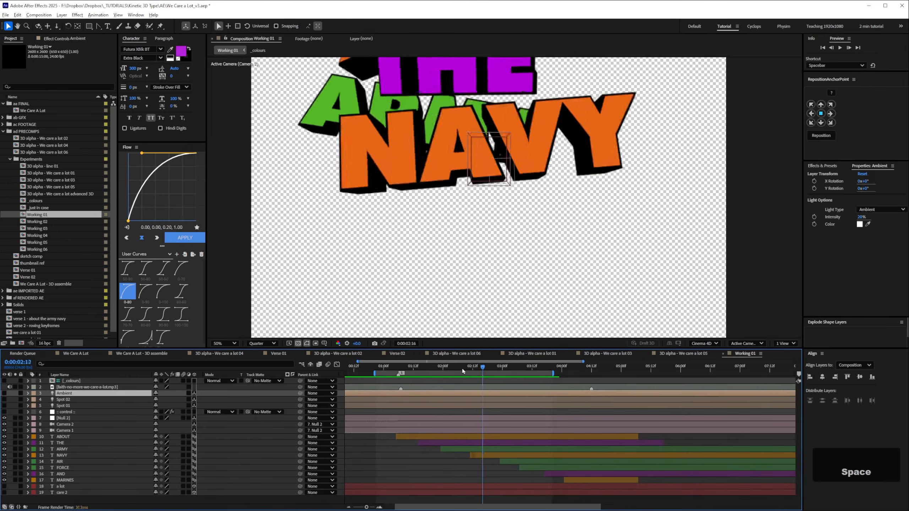
{"action": "key", "text": "KP_0"}
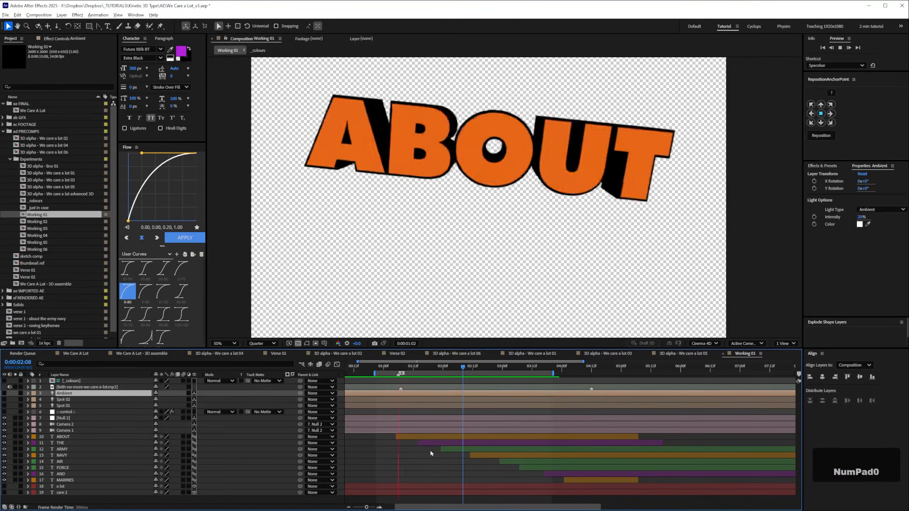
{"action": "key", "text": "space"}
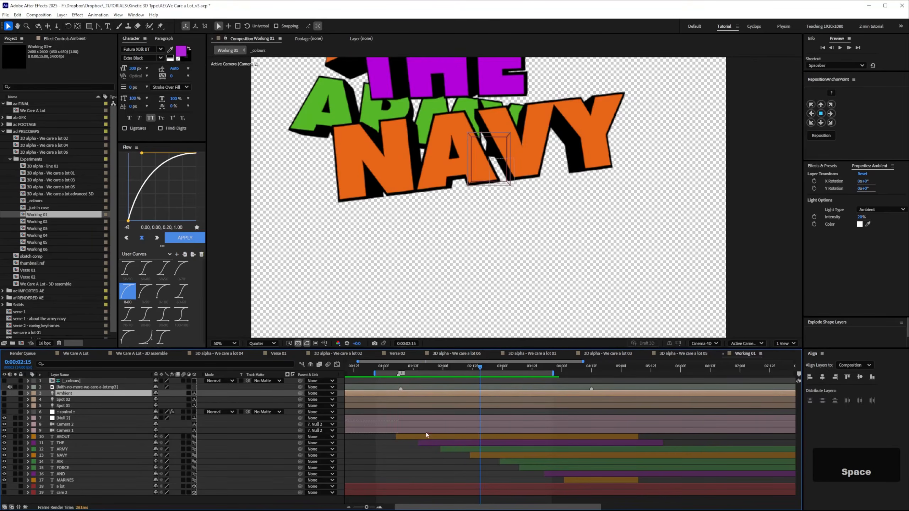
{"action": "left_click", "coordinate": [71, 378]}
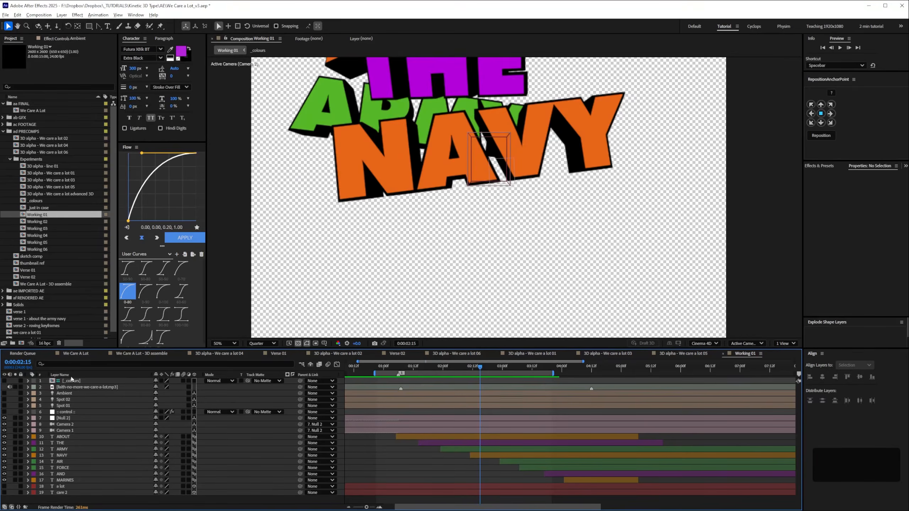
Collapse the Experiments folder and return to the We Care A Lot - 3D assemble composition with no layer selected
{"action": "left_click", "coordinate": [9, 160]}
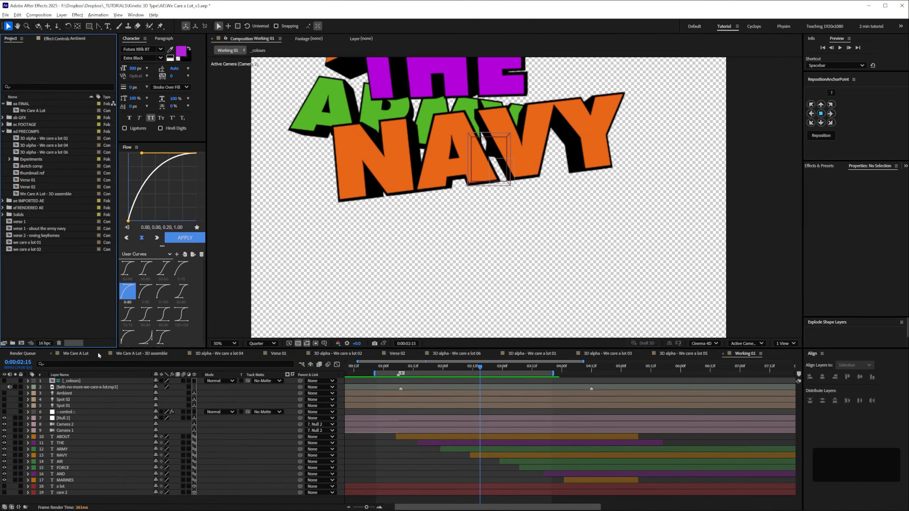
{"action": "left_click", "coordinate": [45, 395]}
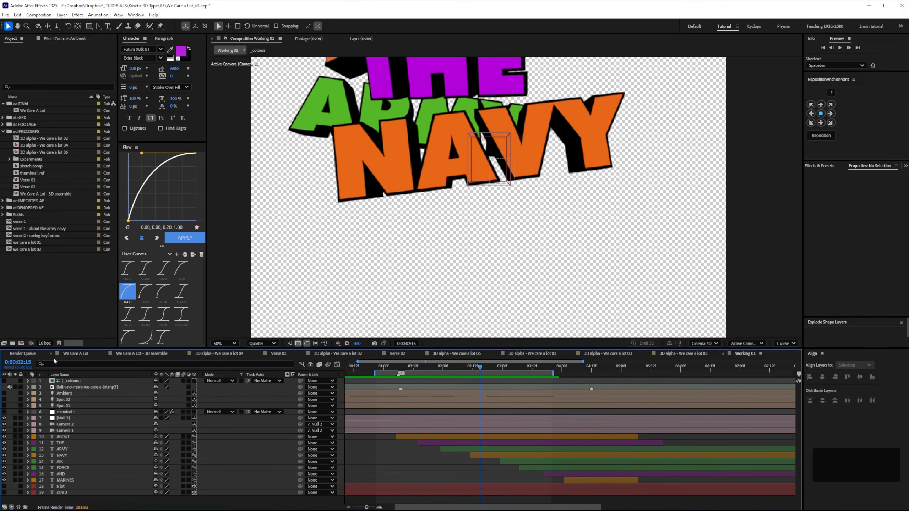
{"action": "left_click", "coordinate": [57, 295]}
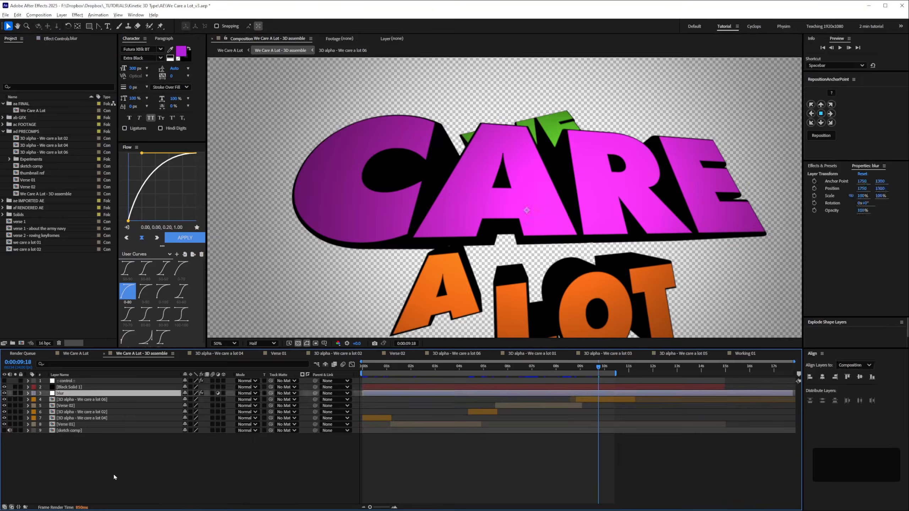
{"action": "left_click", "coordinate": [190, 488]}
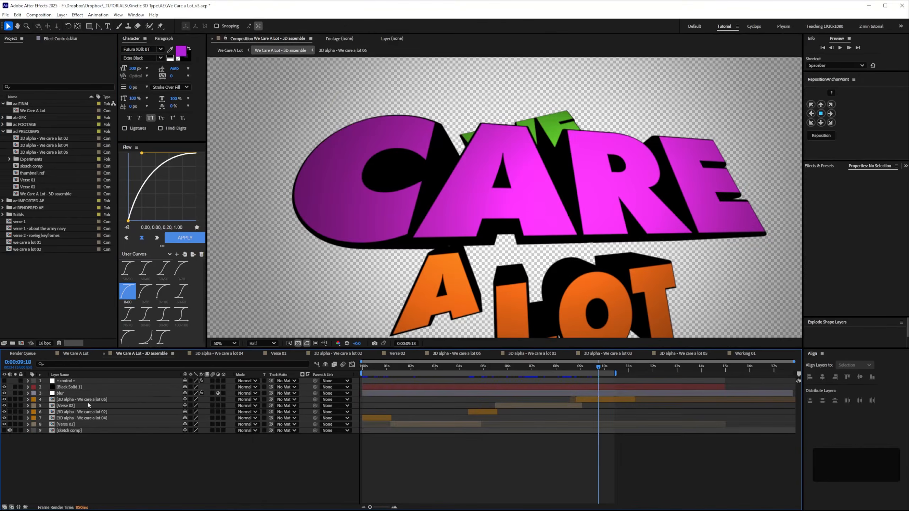
Examine the Black Solid 1 vignette layer with the composition shown at 25% zoom
{"action": "left_click", "coordinate": [70, 387]}
{"action": "key", "text": "ctrl+minus"}
{"action": "key", "text": "ctrl+minus"}
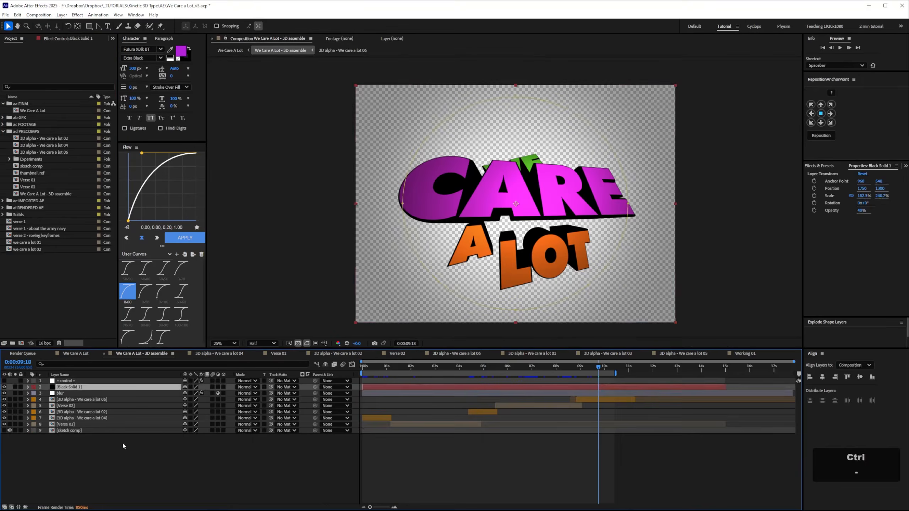
{"action": "key", "text": "F2"}
{"action": "left_click", "coordinate": [75, 387]}
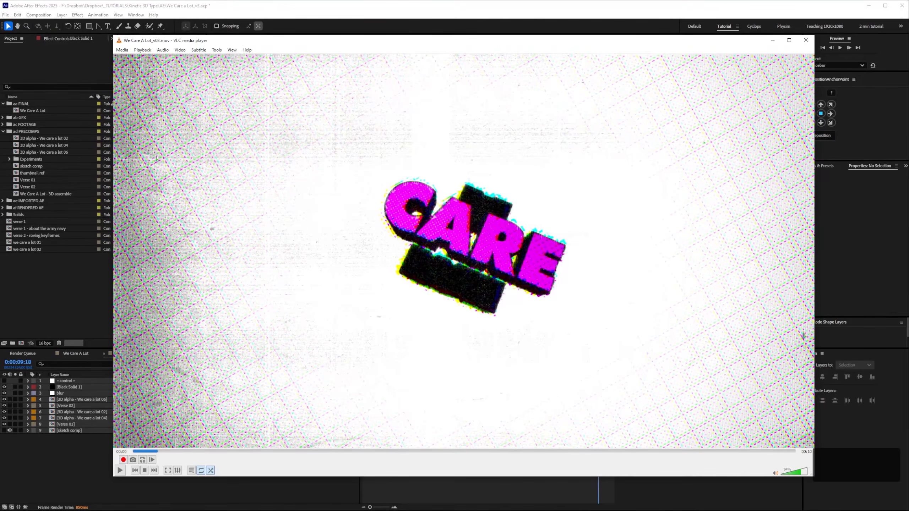
Return from the VLC video to After Effects, select the blur layer, and go to 0:00:01:11
{"action": "left_click", "coordinate": [87, 463]}
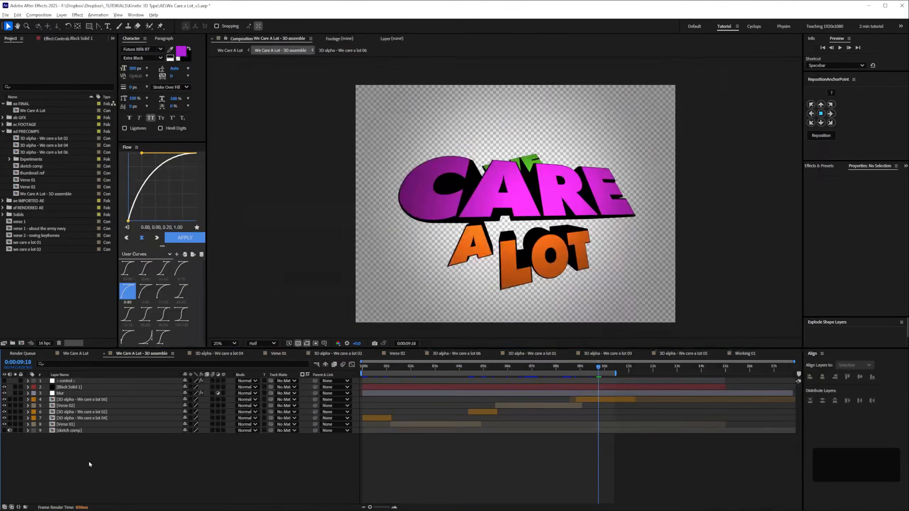
{"action": "left_click", "coordinate": [67, 393]}
{"action": "left_click_drag", "start_coordinate": [391, 369], "coordinate": [397, 369]}
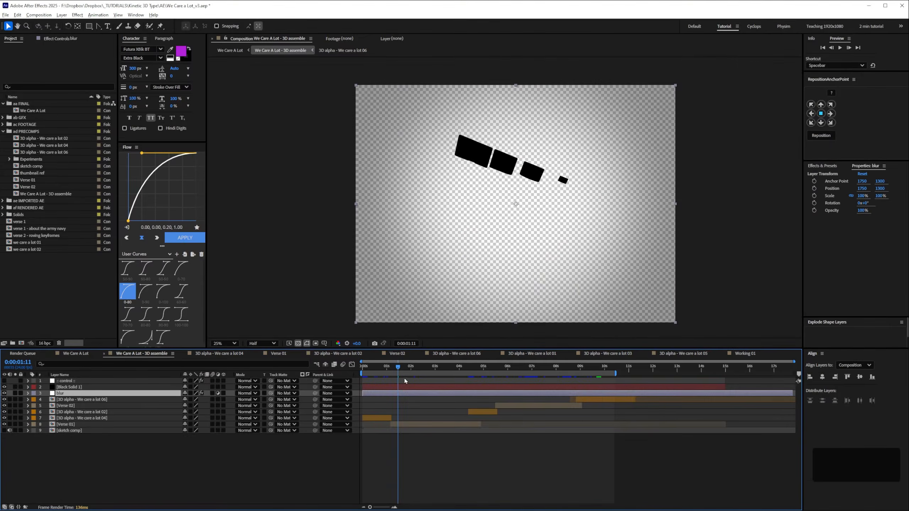
Reveal the blur layer's Blur Radius keyframes and scrub through the first ones, starting from 0:00:01:19
{"action": "key", "text": "u"}
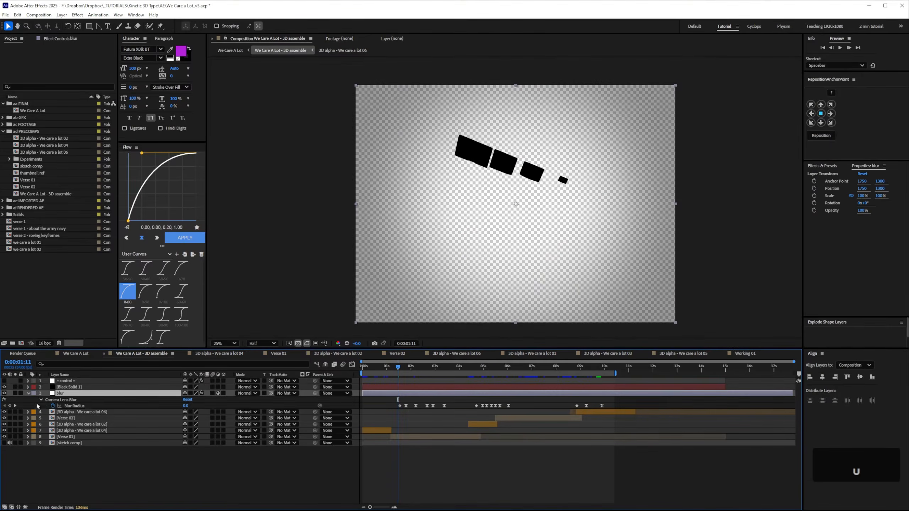
{"action": "left_click", "coordinate": [406, 368]}
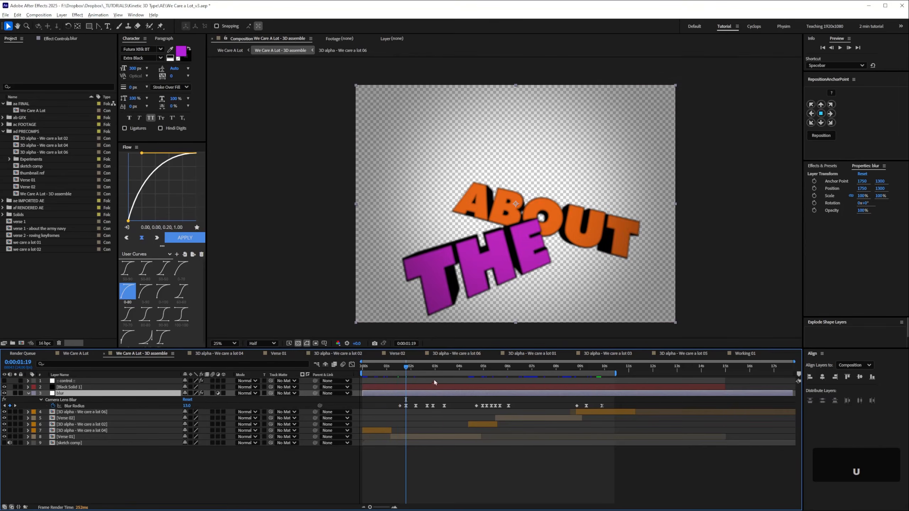
{"action": "left_click_drag", "start_coordinate": [407, 366], "coordinate": [413, 367]}
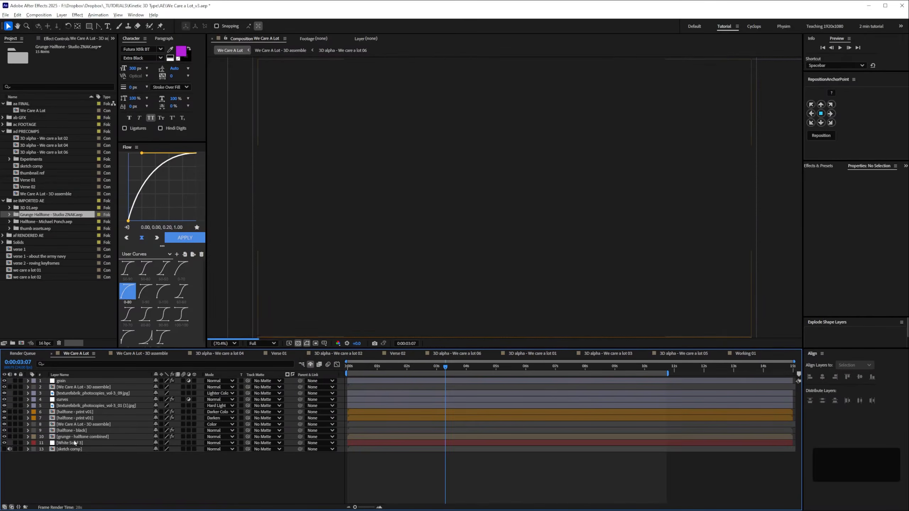
In the We Care A Lot composition, solo the grunge - halftone combined layer over the white solid and reveal its opacity
{"action": "left_click", "coordinate": [77, 437]}
{"action": "left_click", "coordinate": [15, 436]}
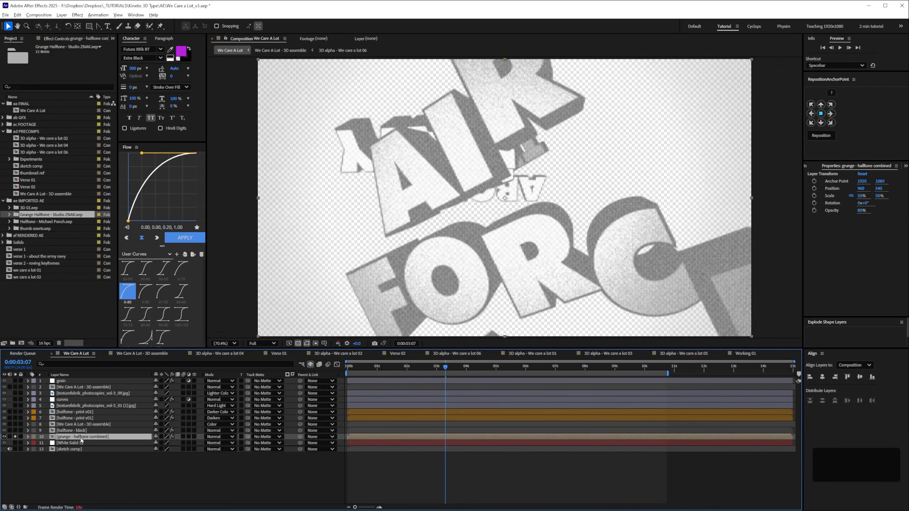
{"action": "key", "text": "t"}
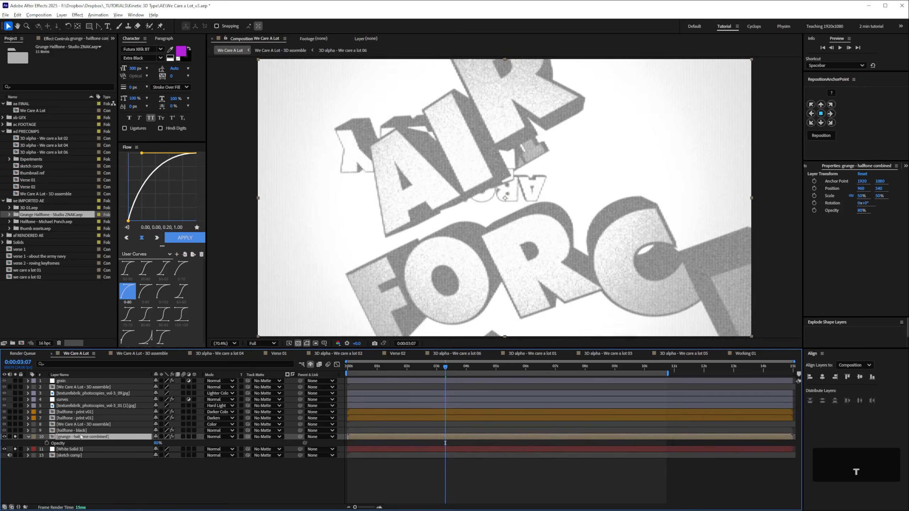
Solo the halftone - black layer, inspect its nested composition, and return to We Care A Lot with the grunge layer collapsed
{"action": "left_click", "coordinate": [71, 431]}
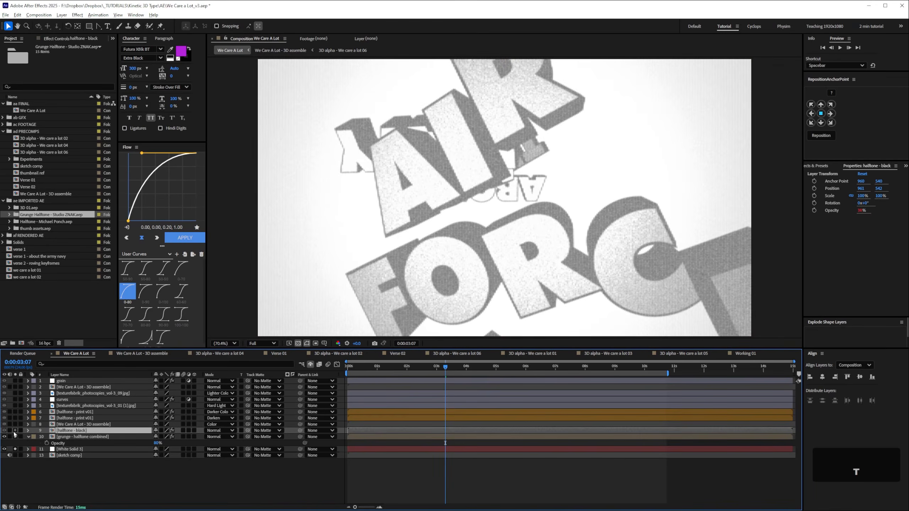
{"action": "double_click", "coordinate": [77, 431]}
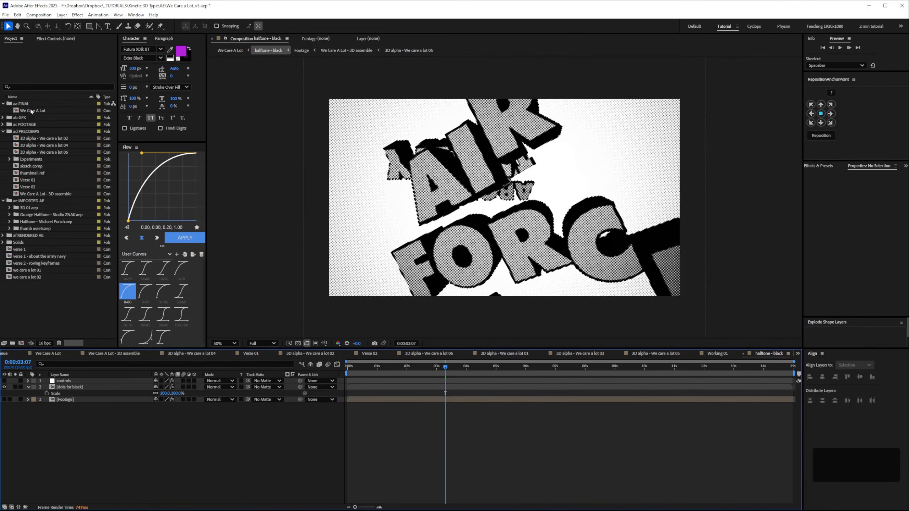
{"action": "triple_click", "coordinate": [31, 111]}
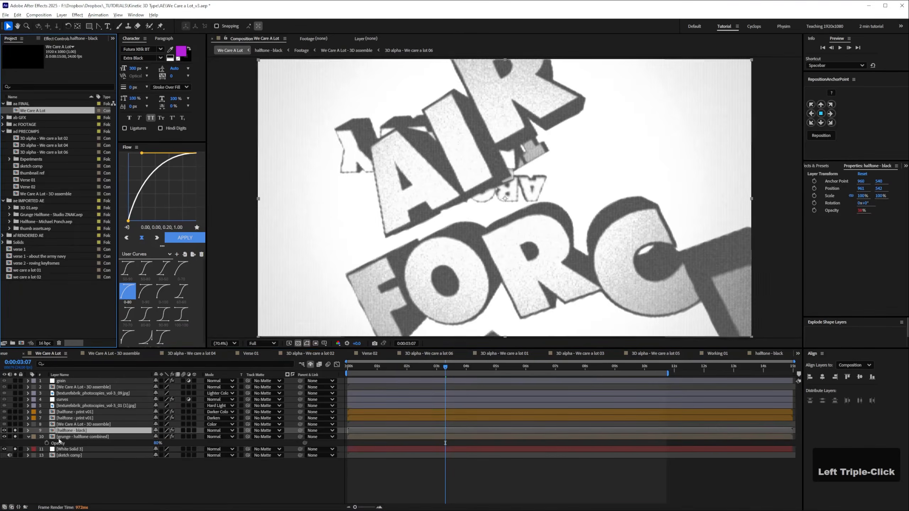
{"action": "left_click", "coordinate": [28, 437]}
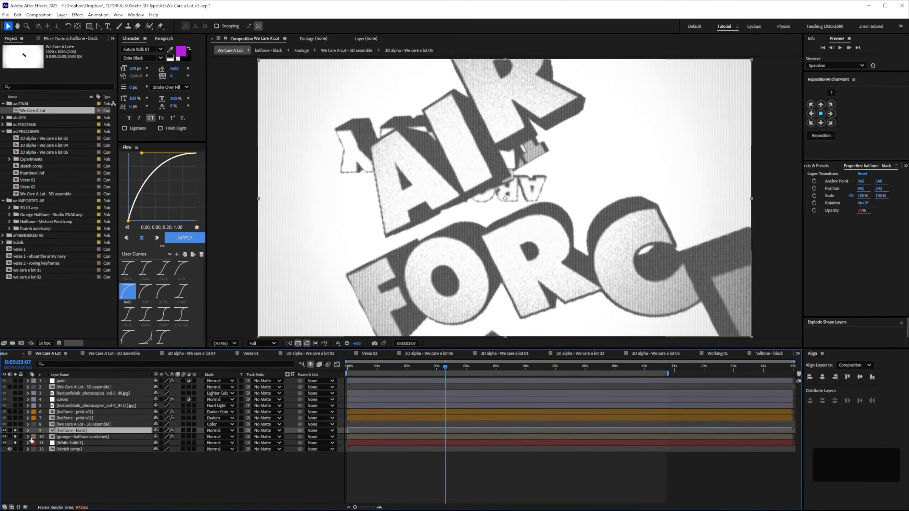
Solo the We Care A Lot - 3D assemble layer directly above halftone - black and reveal its opacity
{"action": "left_click", "coordinate": [74, 424]}
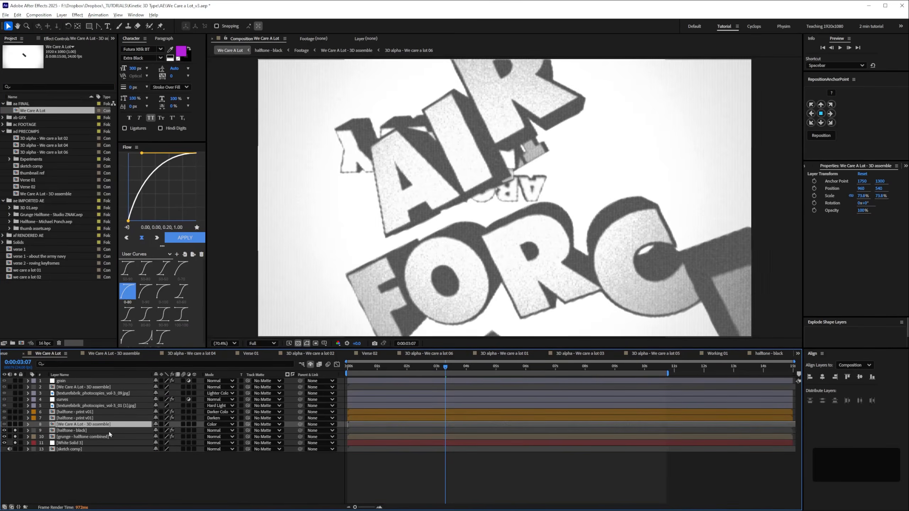
{"action": "left_click", "coordinate": [15, 424]}
{"action": "key", "text": "t"}
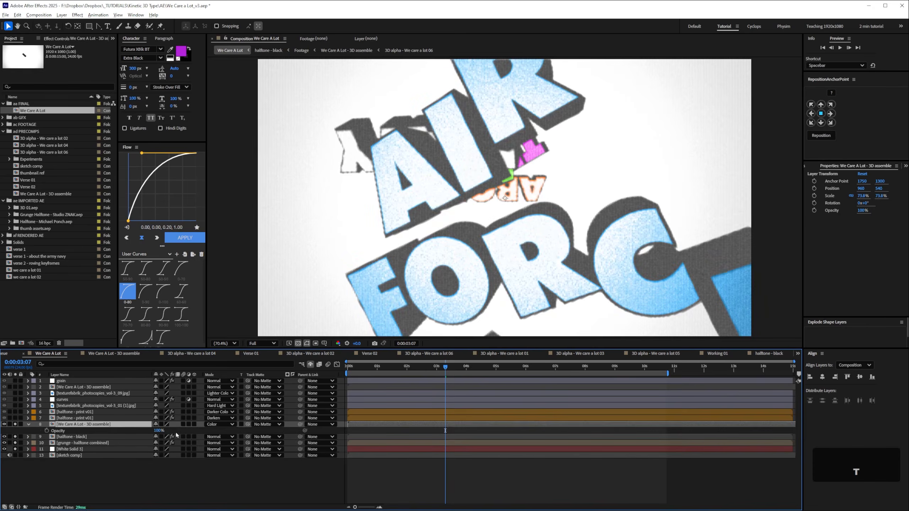
Try the Normal blending mode on the soloed 3D assemble layer, and undo the change
{"action": "left_click", "coordinate": [218, 424]}
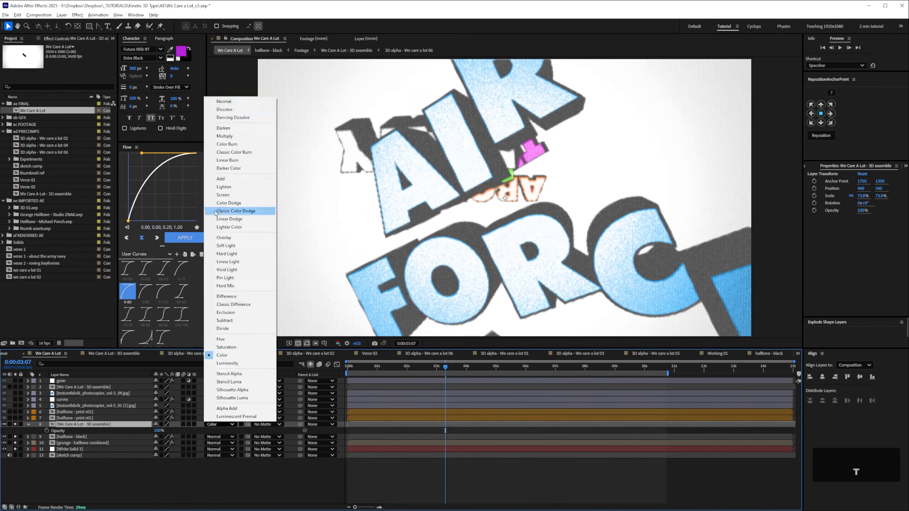
{"action": "left_click", "coordinate": [226, 103]}
{"action": "key", "text": "ctrl+z"}
{"action": "key", "text": "ctrl+z"}
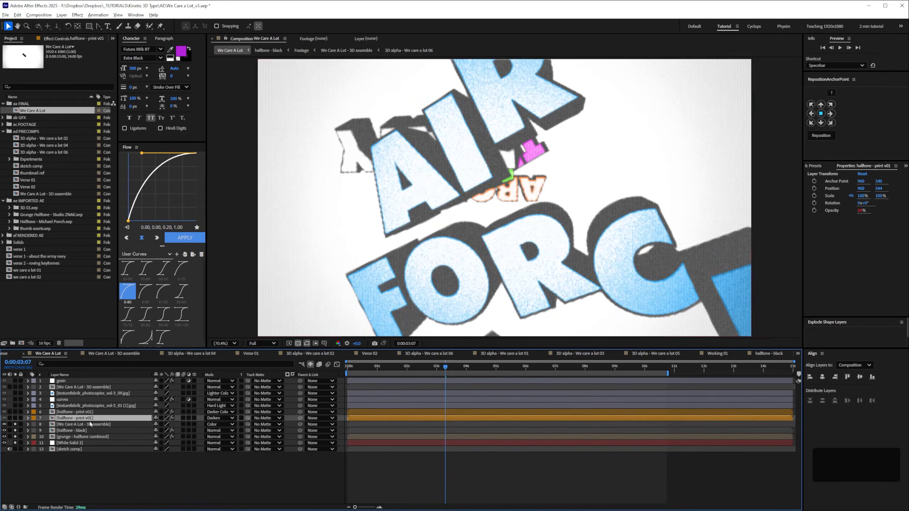
Solo the lower halftone - print v01 layer, show its opacity wiggle expression, and move the time to 0:00:03:00
{"action": "left_click", "coordinate": [15, 418]}
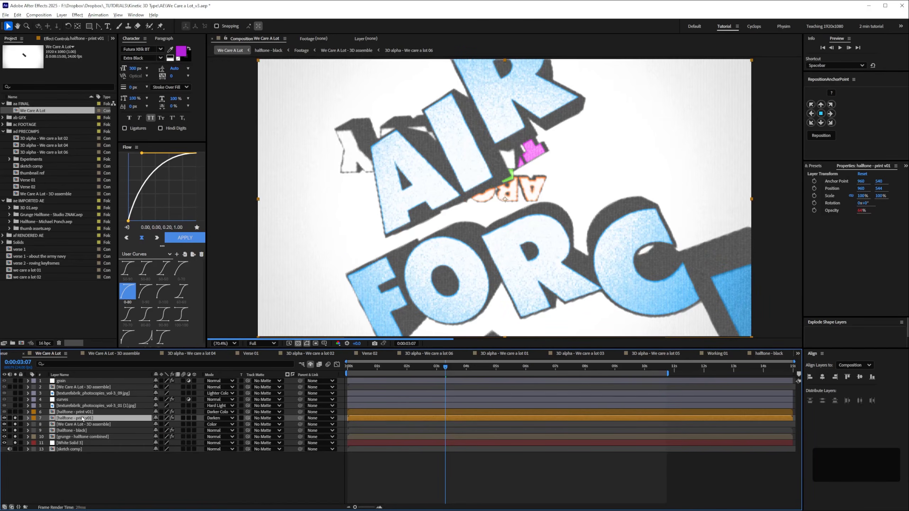
{"action": "key", "text": "t"}
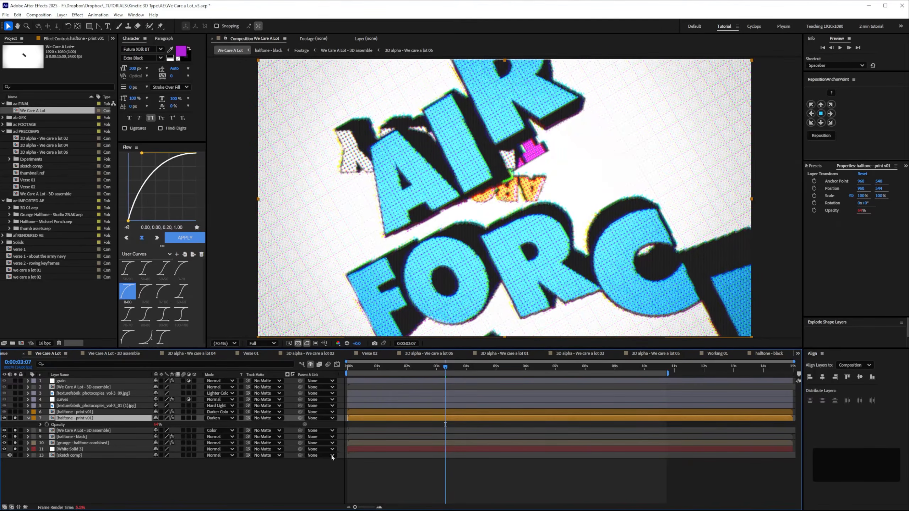
{"action": "left_click", "coordinate": [41, 425]}
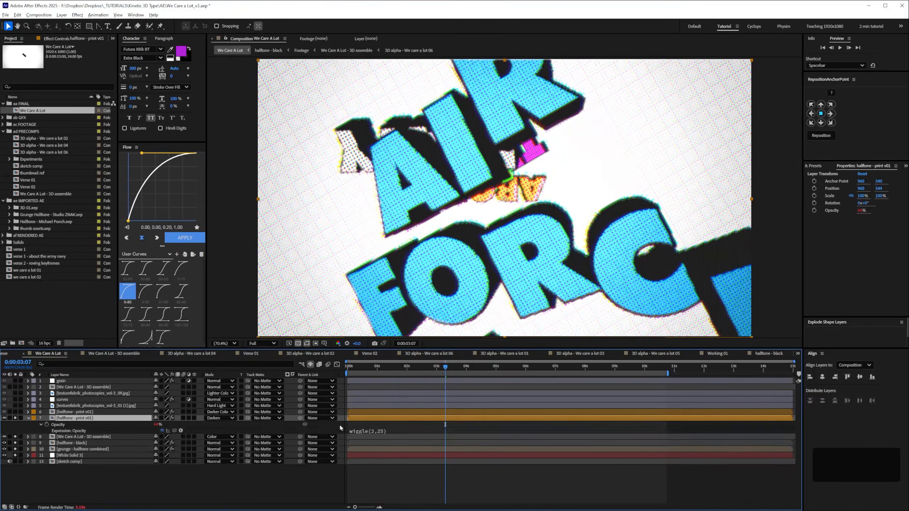
{"action": "left_click", "coordinate": [367, 431]}
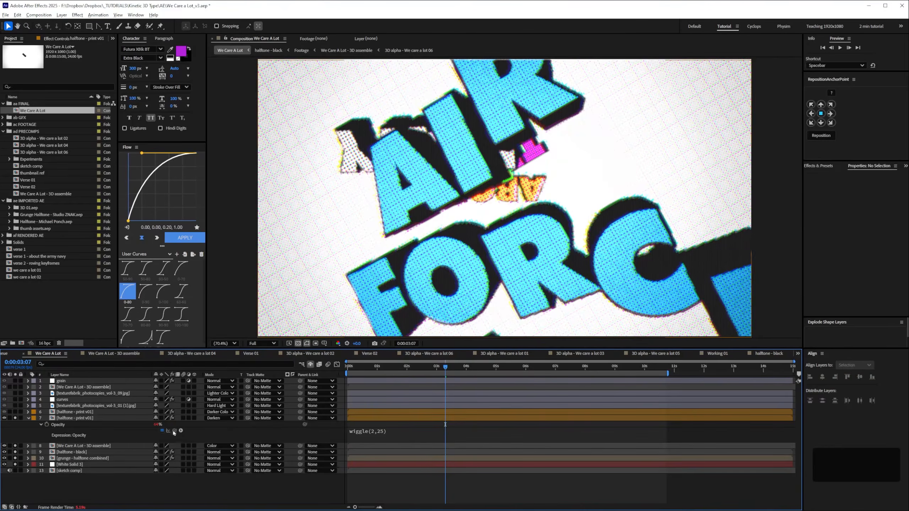
{"action": "left_click_drag", "start_coordinate": [411, 367], "coordinate": [437, 382]}
Check the opacity of the upper halftone - print v01 layer, solo it, and select the Hard Light photocopy texture above it
{"action": "left_click", "coordinate": [85, 412]}
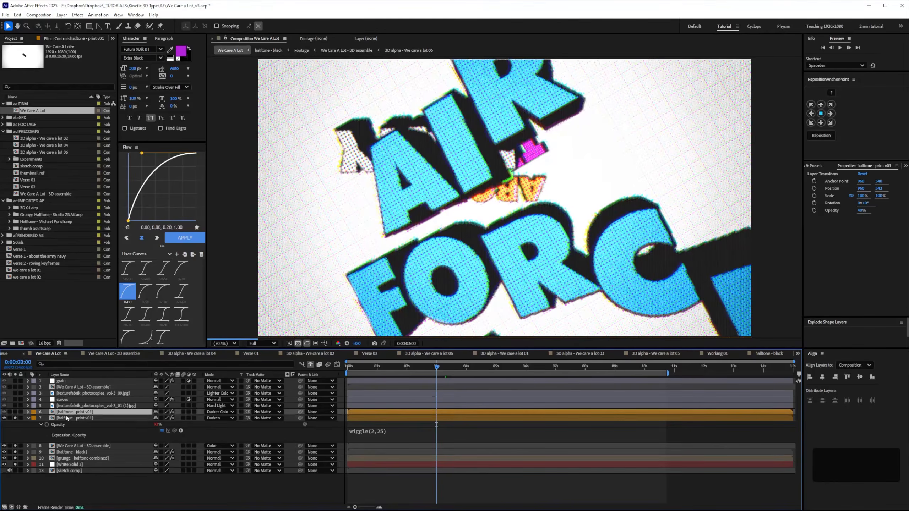
{"action": "key", "text": "t"}
{"action": "key", "text": "t"}
{"action": "left_click", "coordinate": [15, 412]}
{"action": "left_click", "coordinate": [83, 406]}
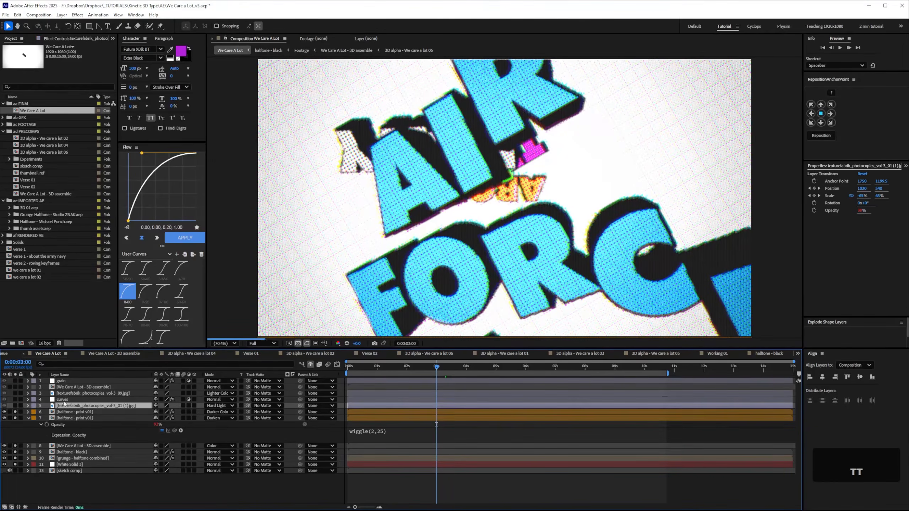
Reveal the upper 3D assemble layer's opacity, turn off solo on all layers, and collapse the lower halftone - print v01 layer
{"action": "left_click", "coordinate": [69, 388]}
{"action": "key", "text": "t"}
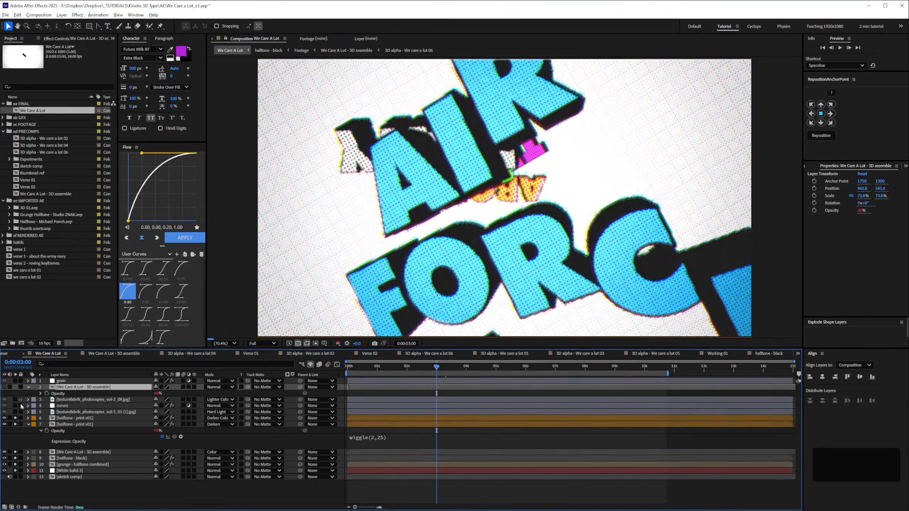
{"action": "left_click_drag", "start_coordinate": [15, 418], "coordinate": [15, 471]}
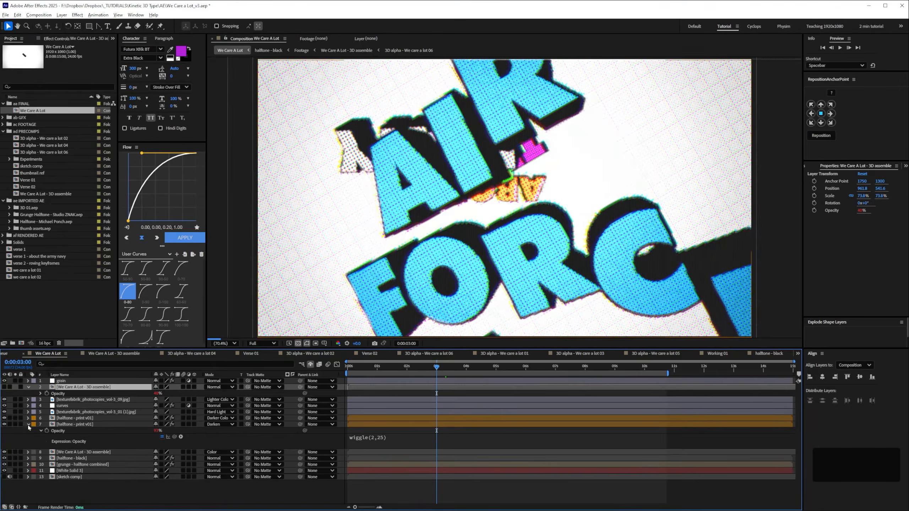
{"action": "left_click", "coordinate": [29, 425]}
Examine the Lighter Color photocopy texture layer and the effect settings of the grain layer
{"action": "left_click", "coordinate": [88, 399]}
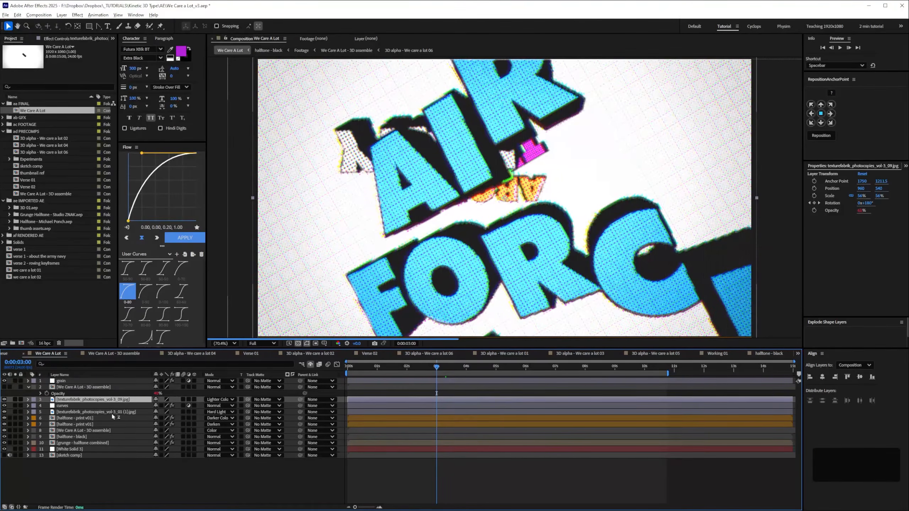
{"action": "left_click", "coordinate": [109, 380]}
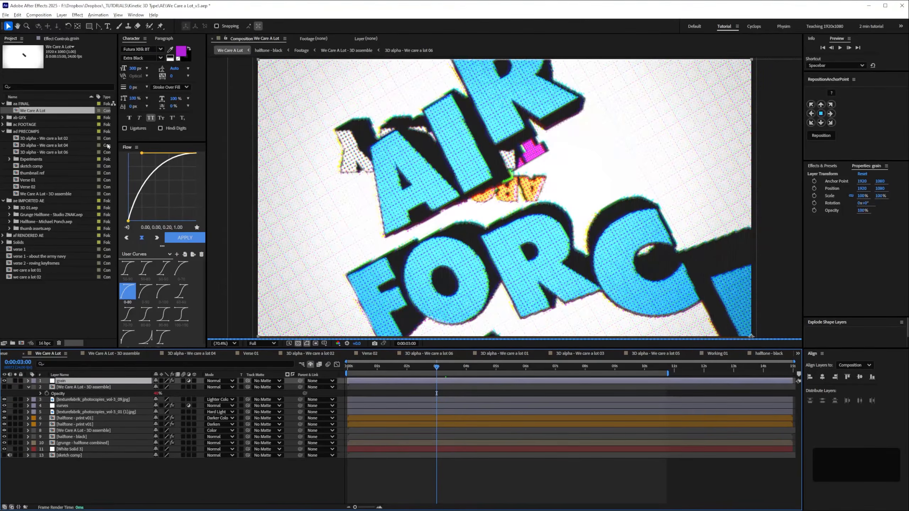
{"action": "left_click", "coordinate": [62, 39]}
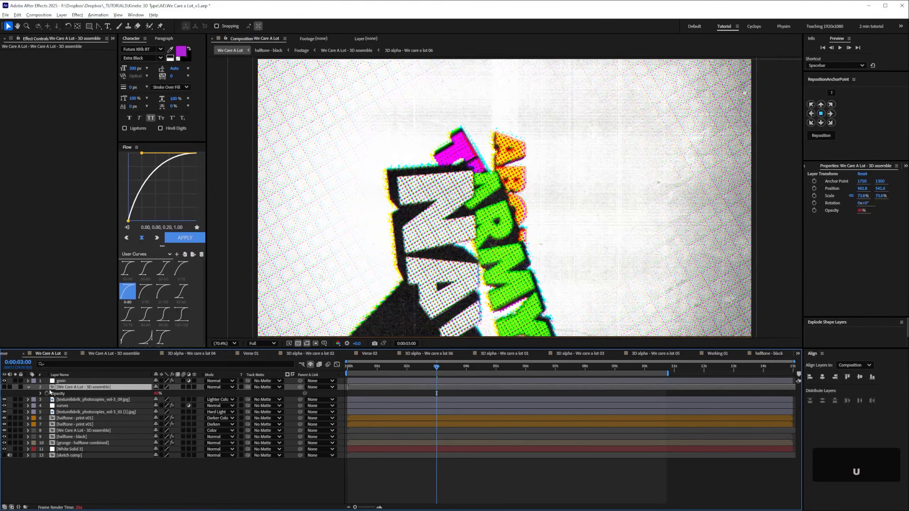
Make the upper We Care A Lot - 3D assemble layer visible, deselect all layers, and return to the project's item list
{"action": "left_click", "coordinate": [4, 388]}
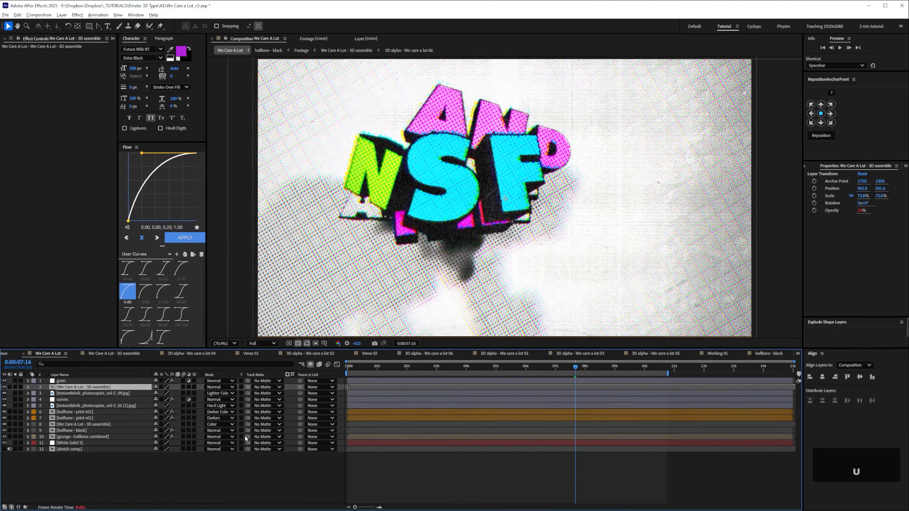
{"action": "left_click", "coordinate": [88, 474]}
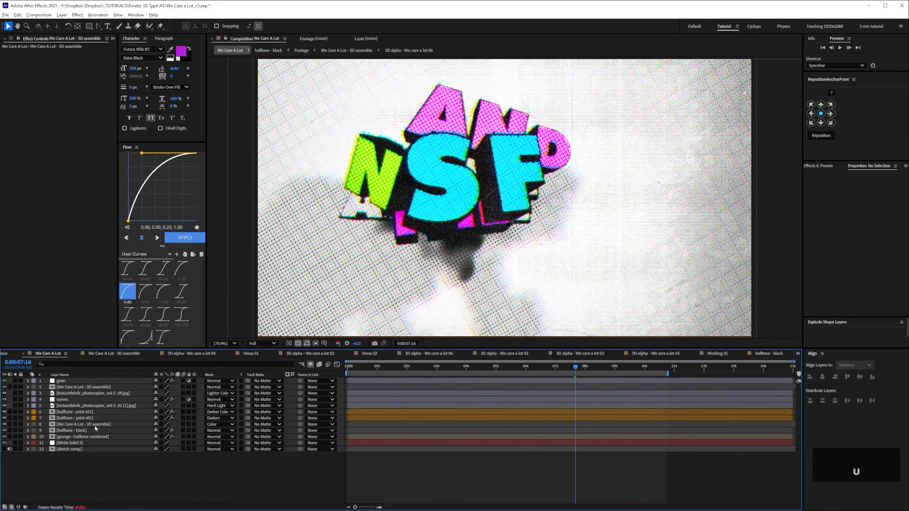
{"action": "left_click", "coordinate": [113, 39]}
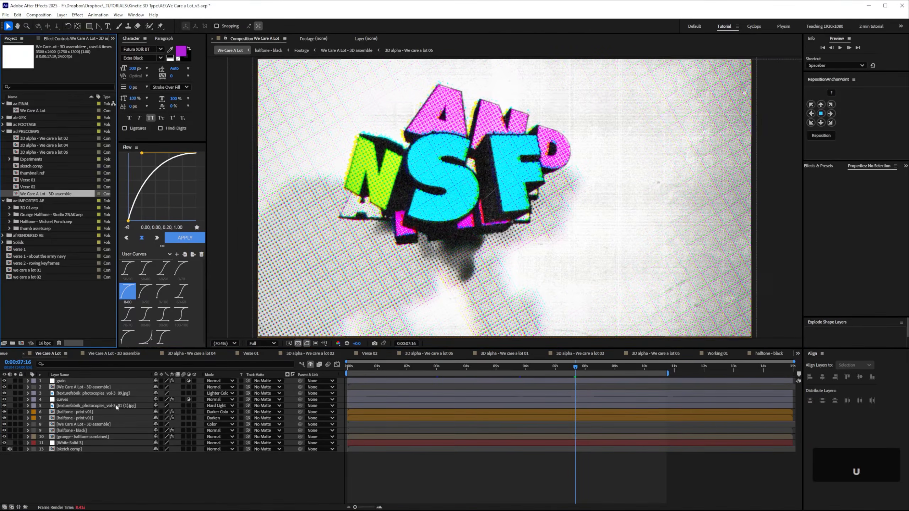